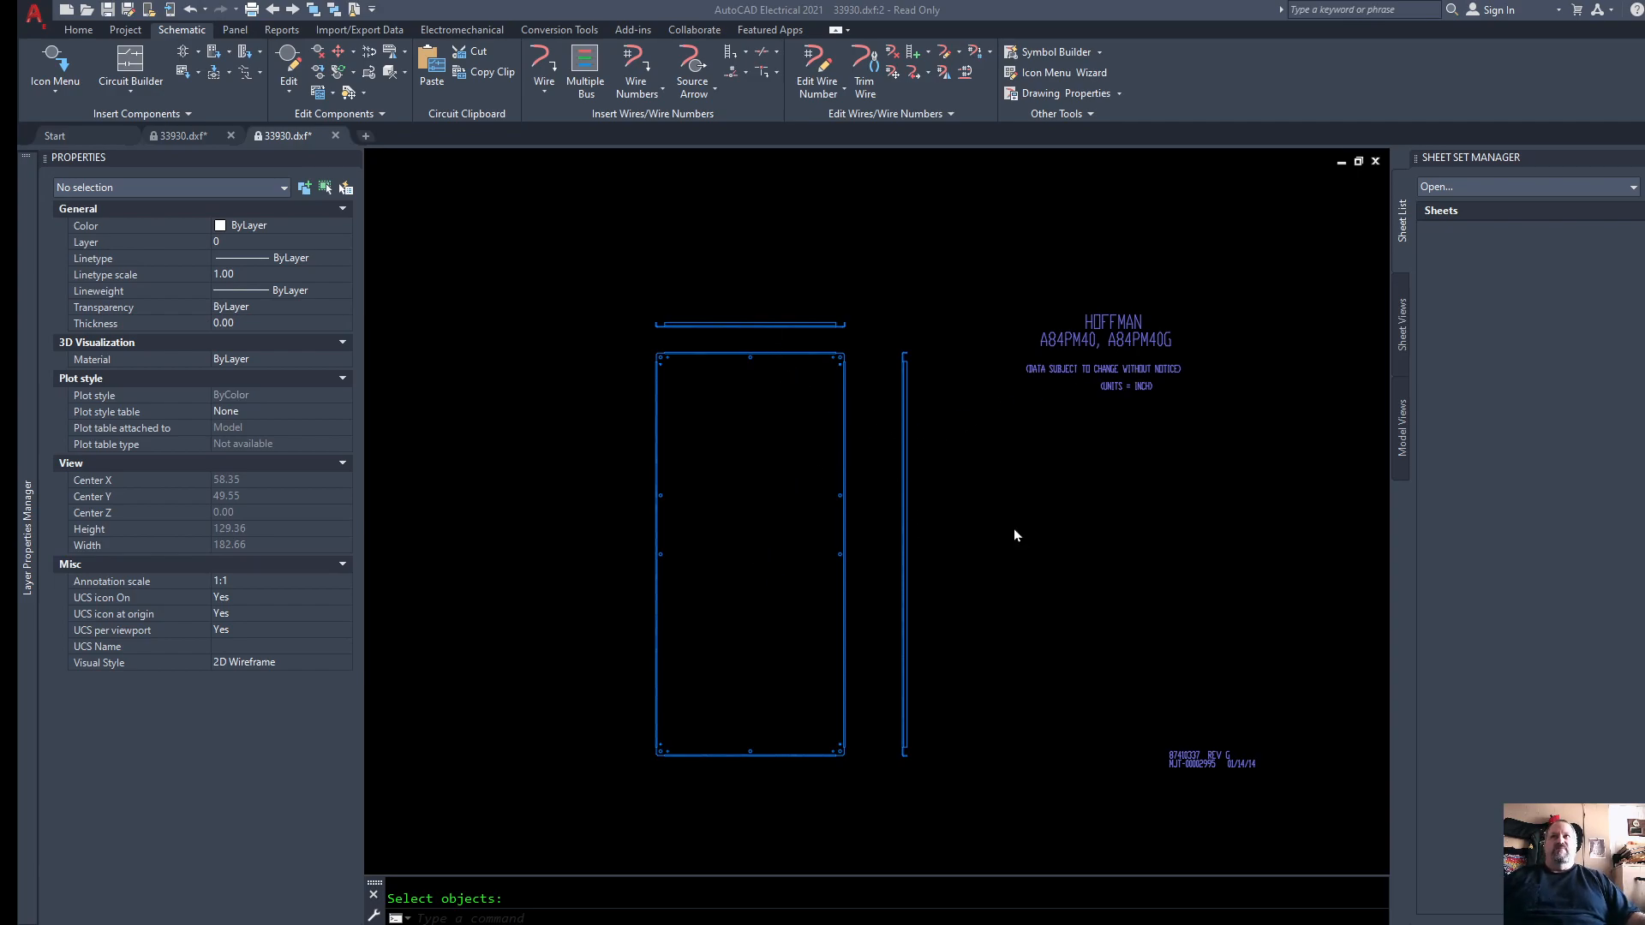
scroll(1106, 669, down, 4)
scroll(951, 605, up, 6)
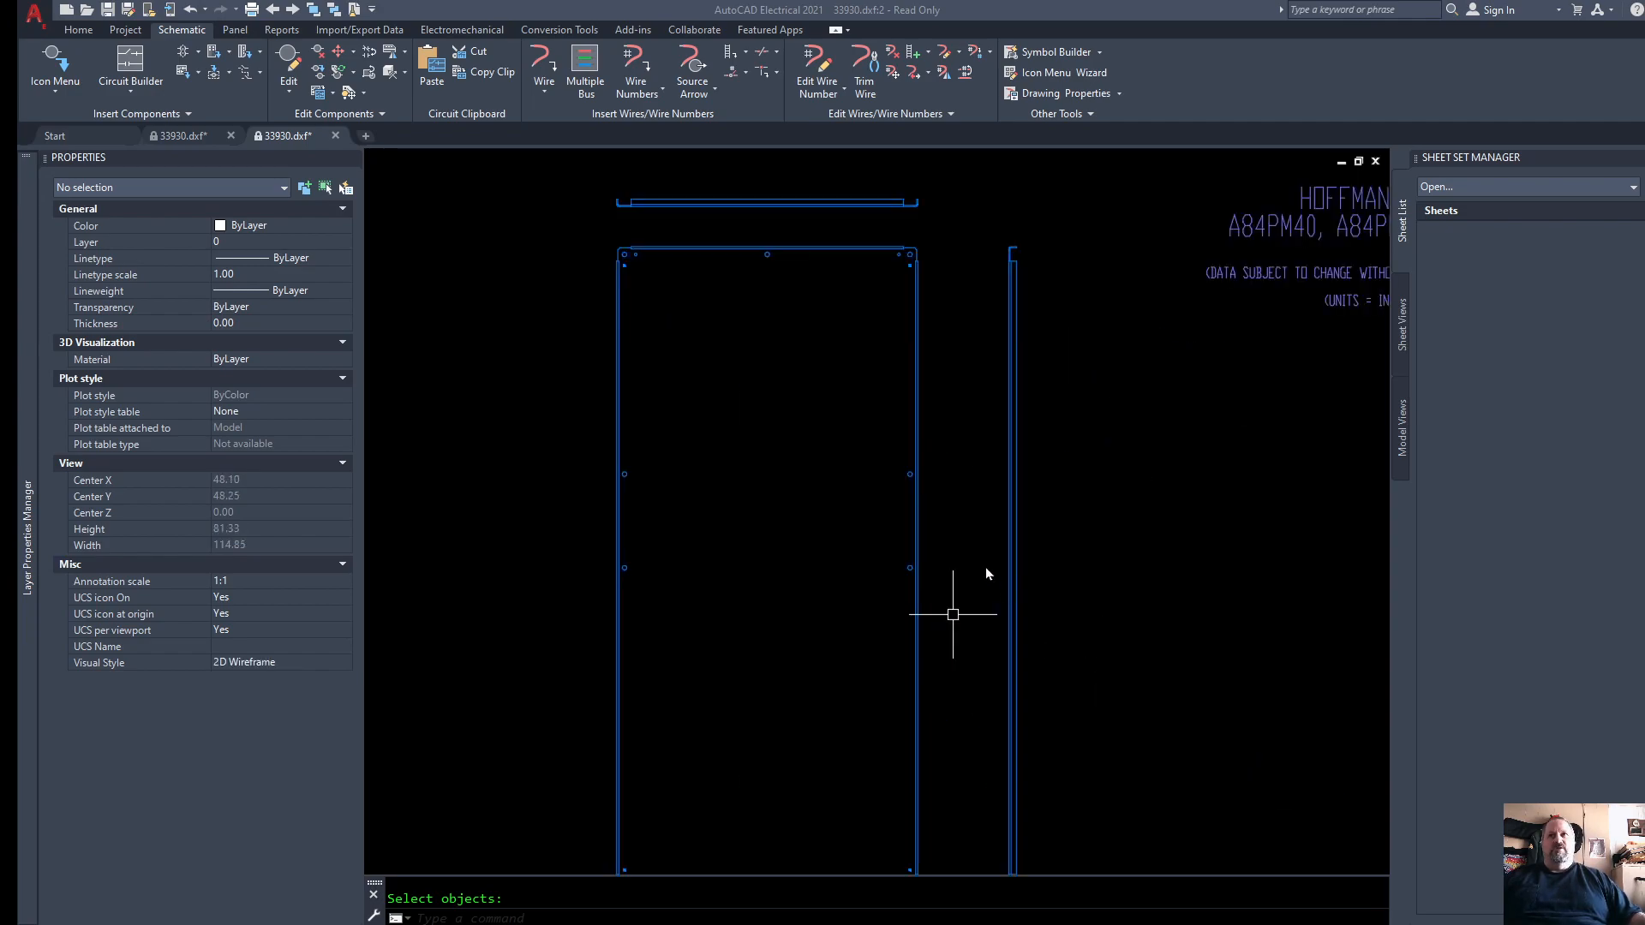
scroll(985, 566, down, 2)
click(1134, 597)
key(Escape)
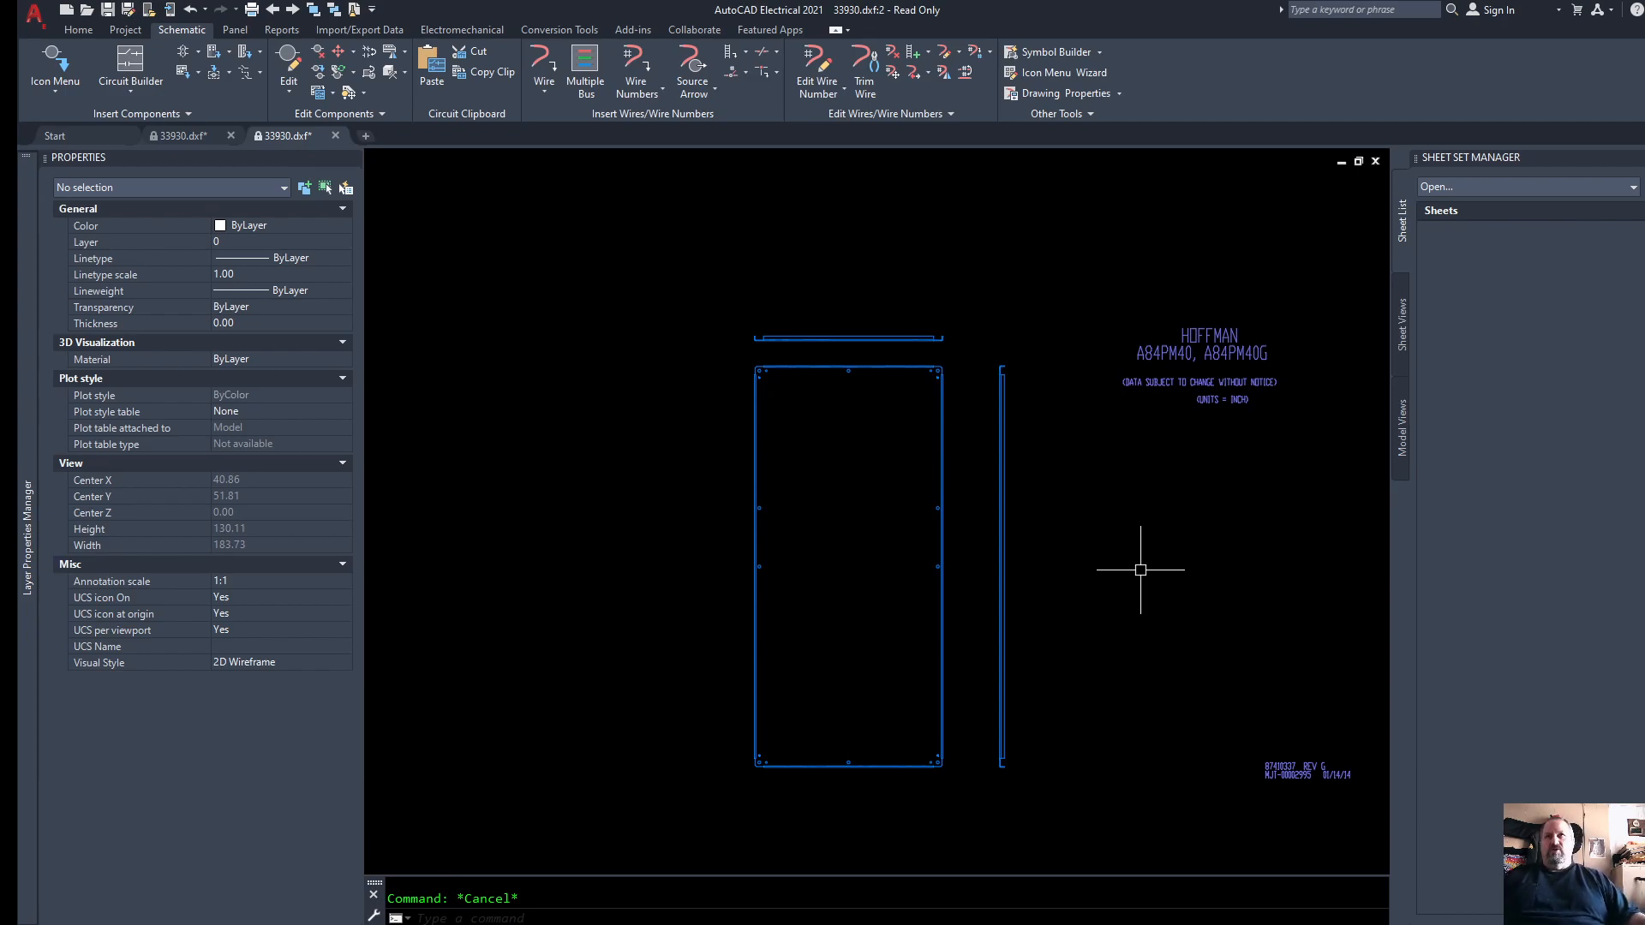
Step: Start a block definition named A84PM40_RIGHT with its base point at the lower-right end of the side view's bottom flange
text(BLOCK)
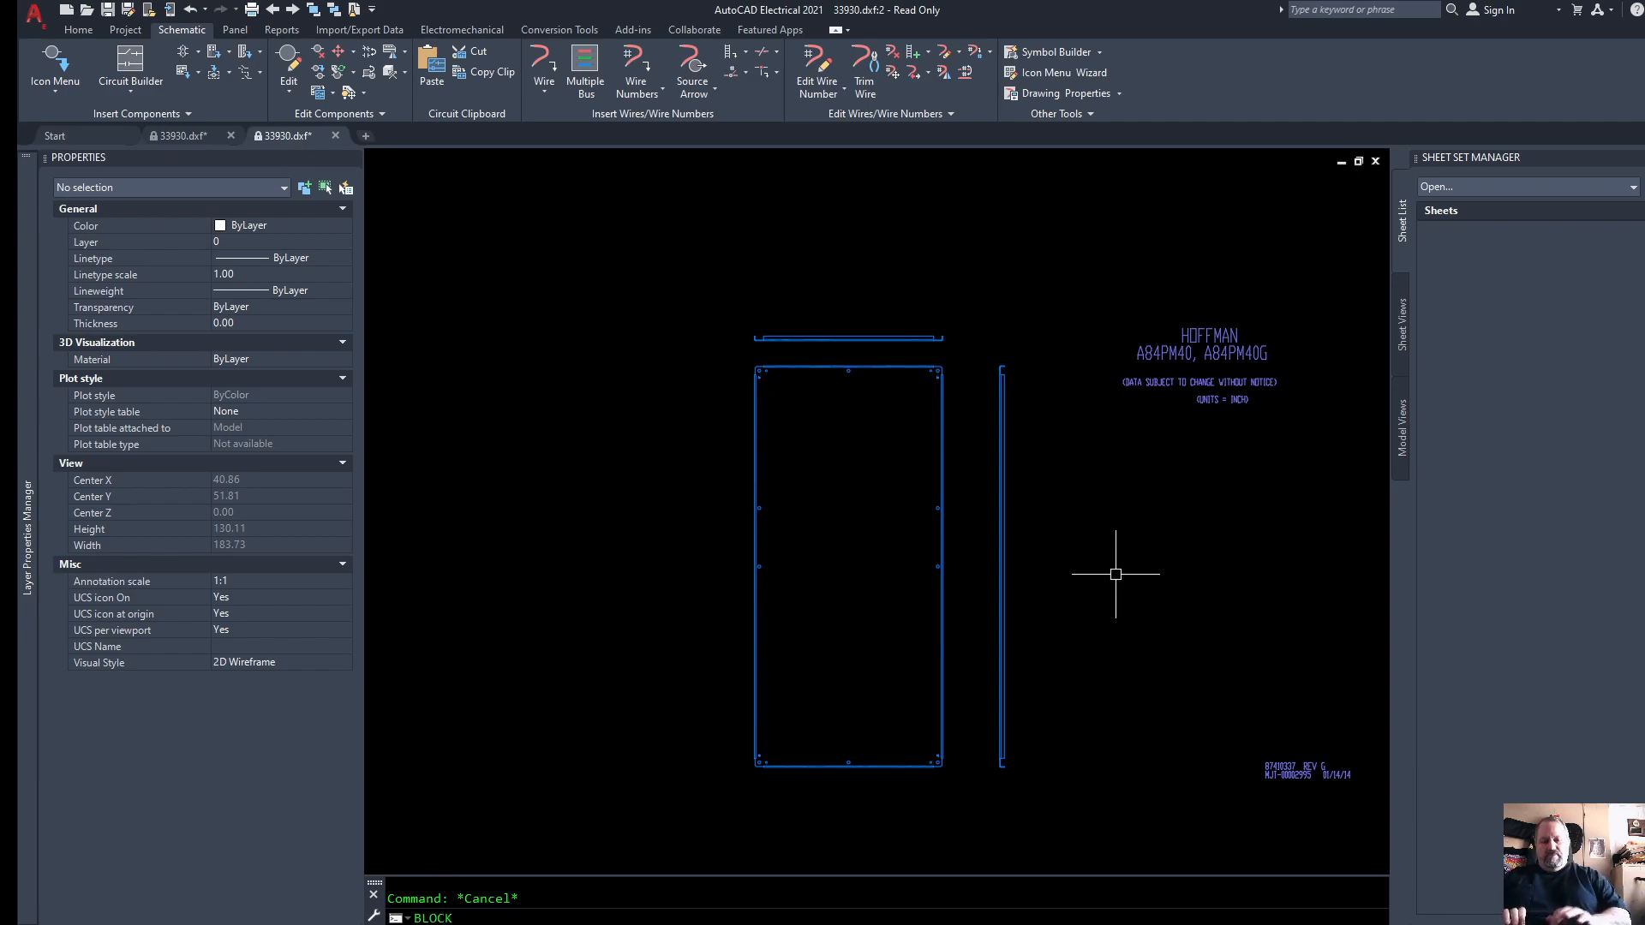
key(Return)
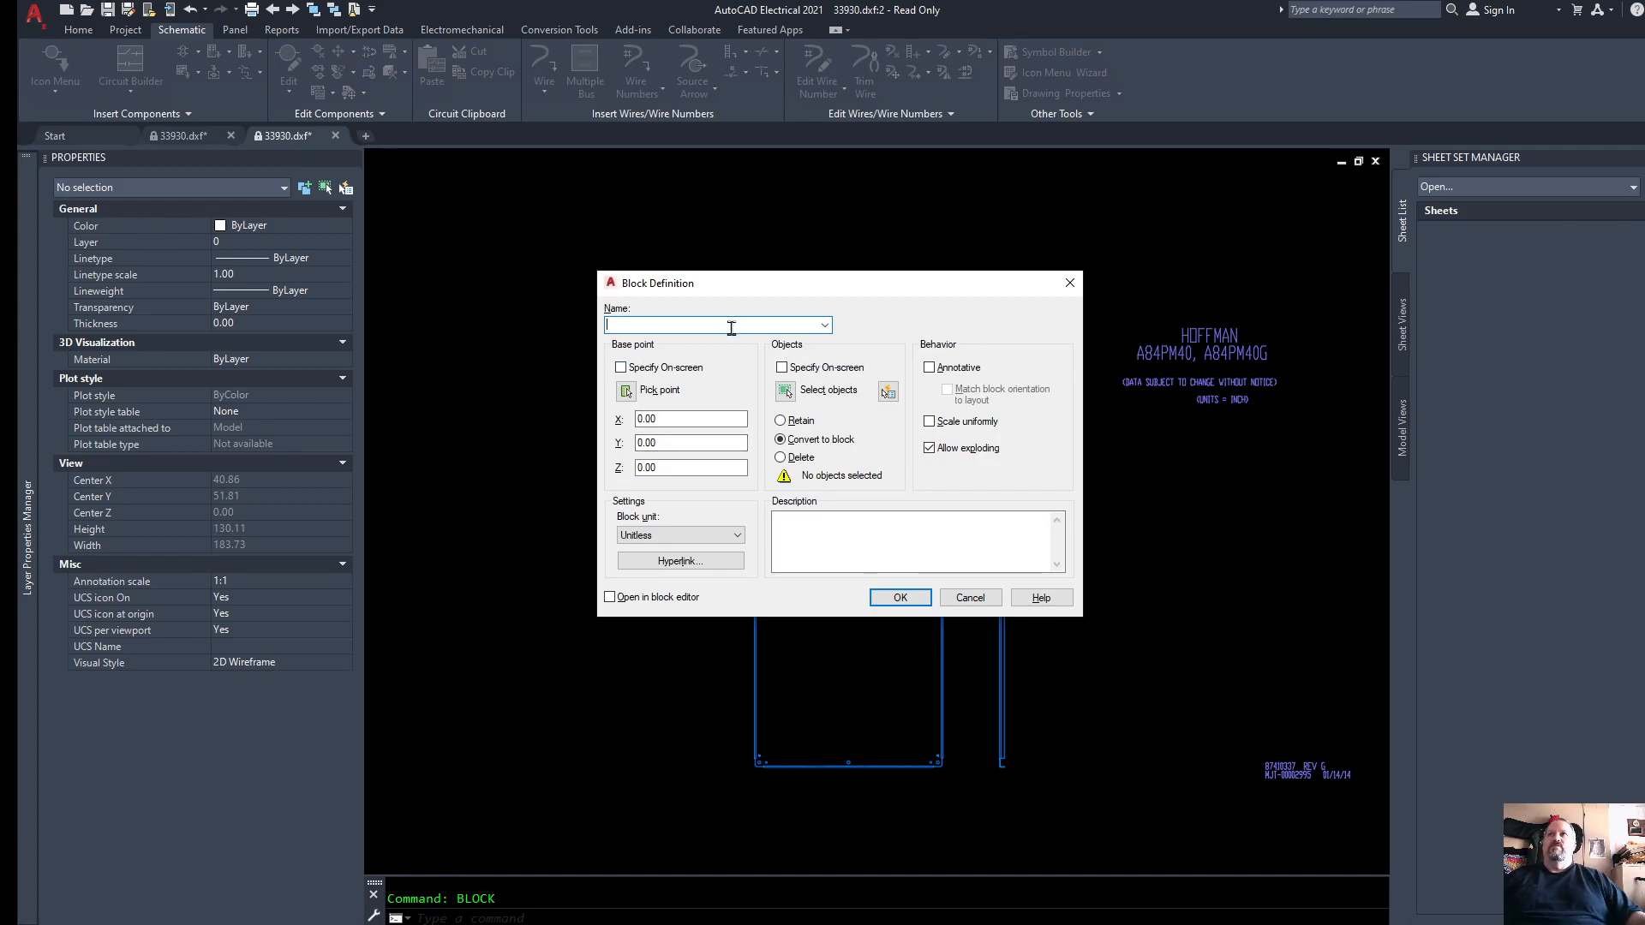
mouse_move(720, 296)
mouse_down()
mouse_move(795, 384)
mouse_move(762, 314)
mouse_move(740, 313)
mouse_up()
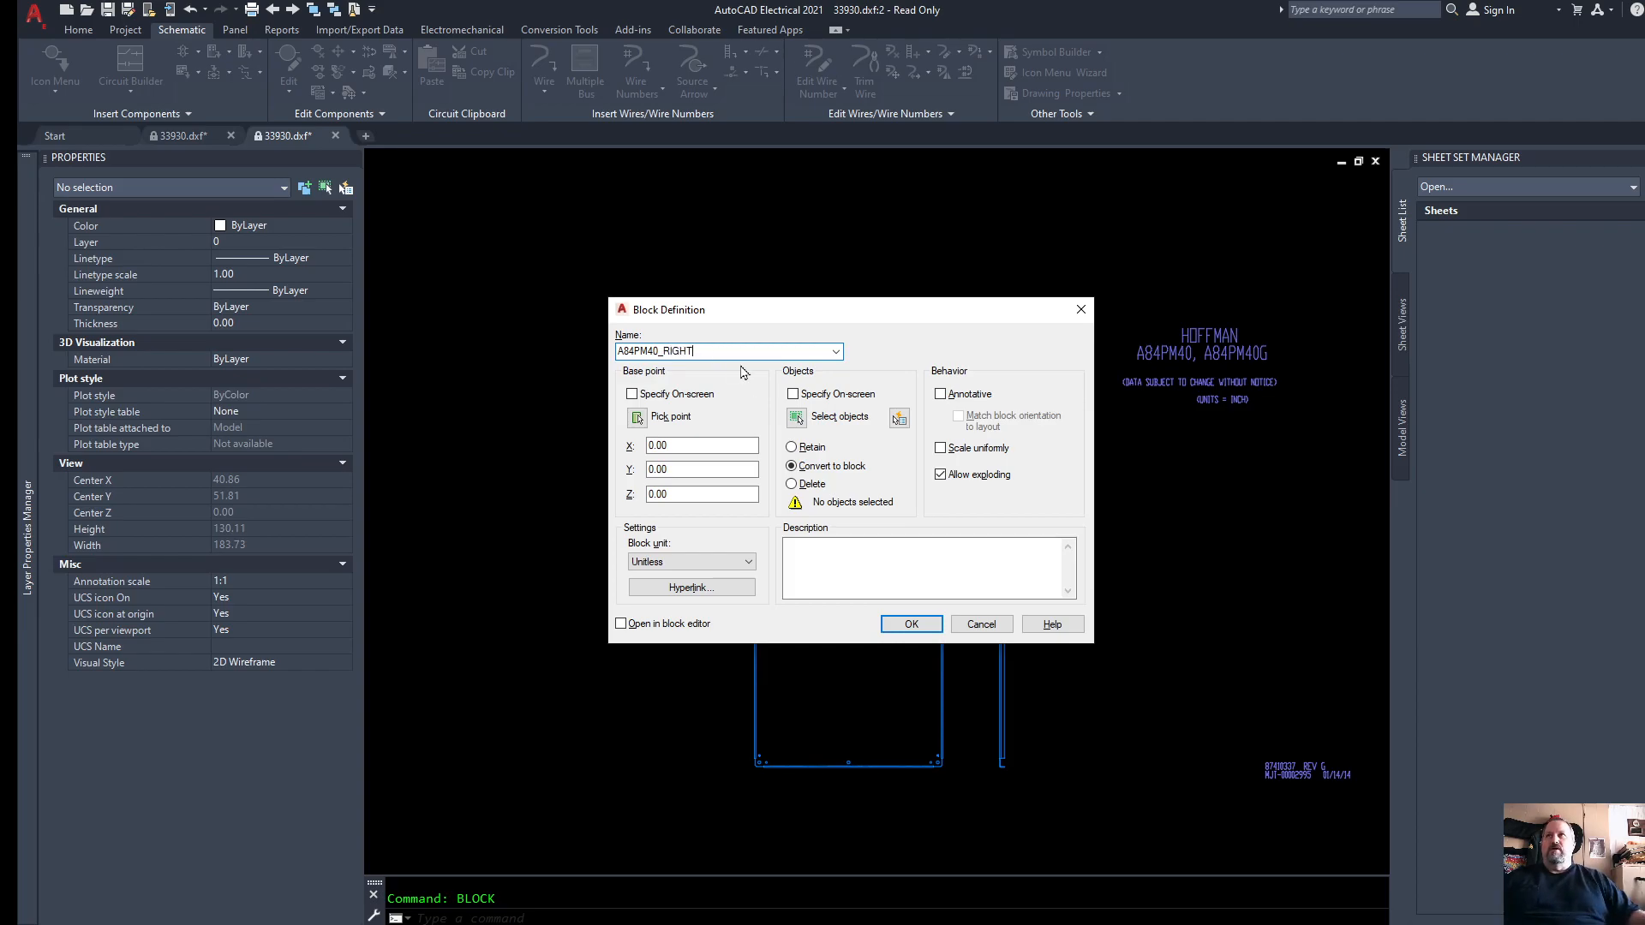
click(637, 417)
scroll(999, 778, up, 10)
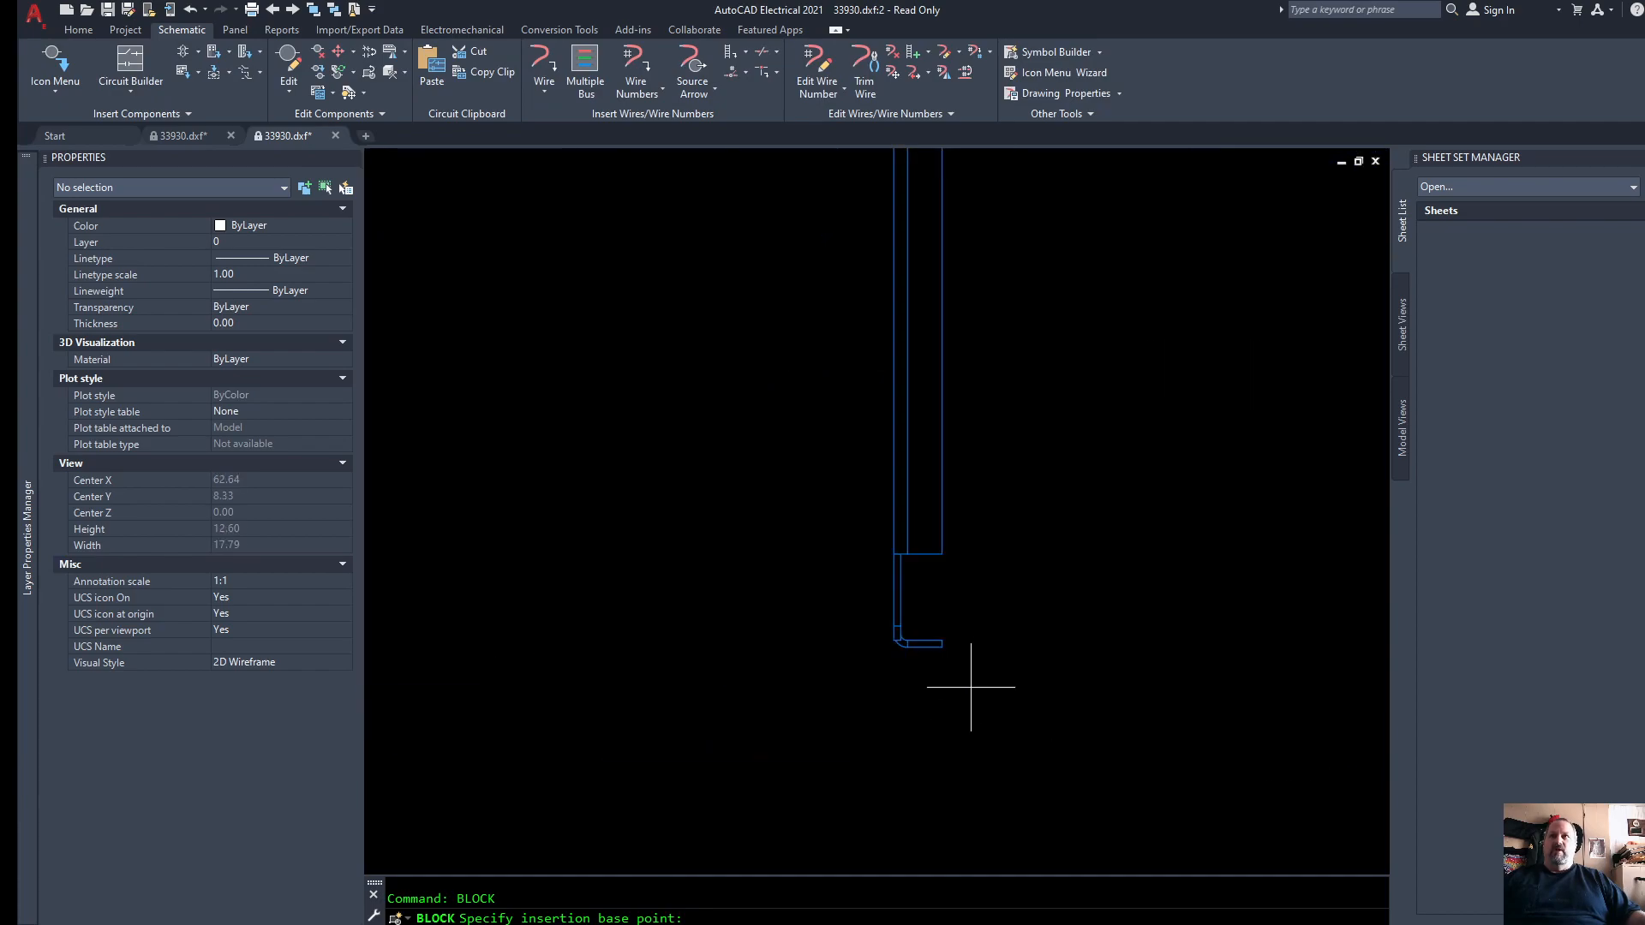
click(942, 645)
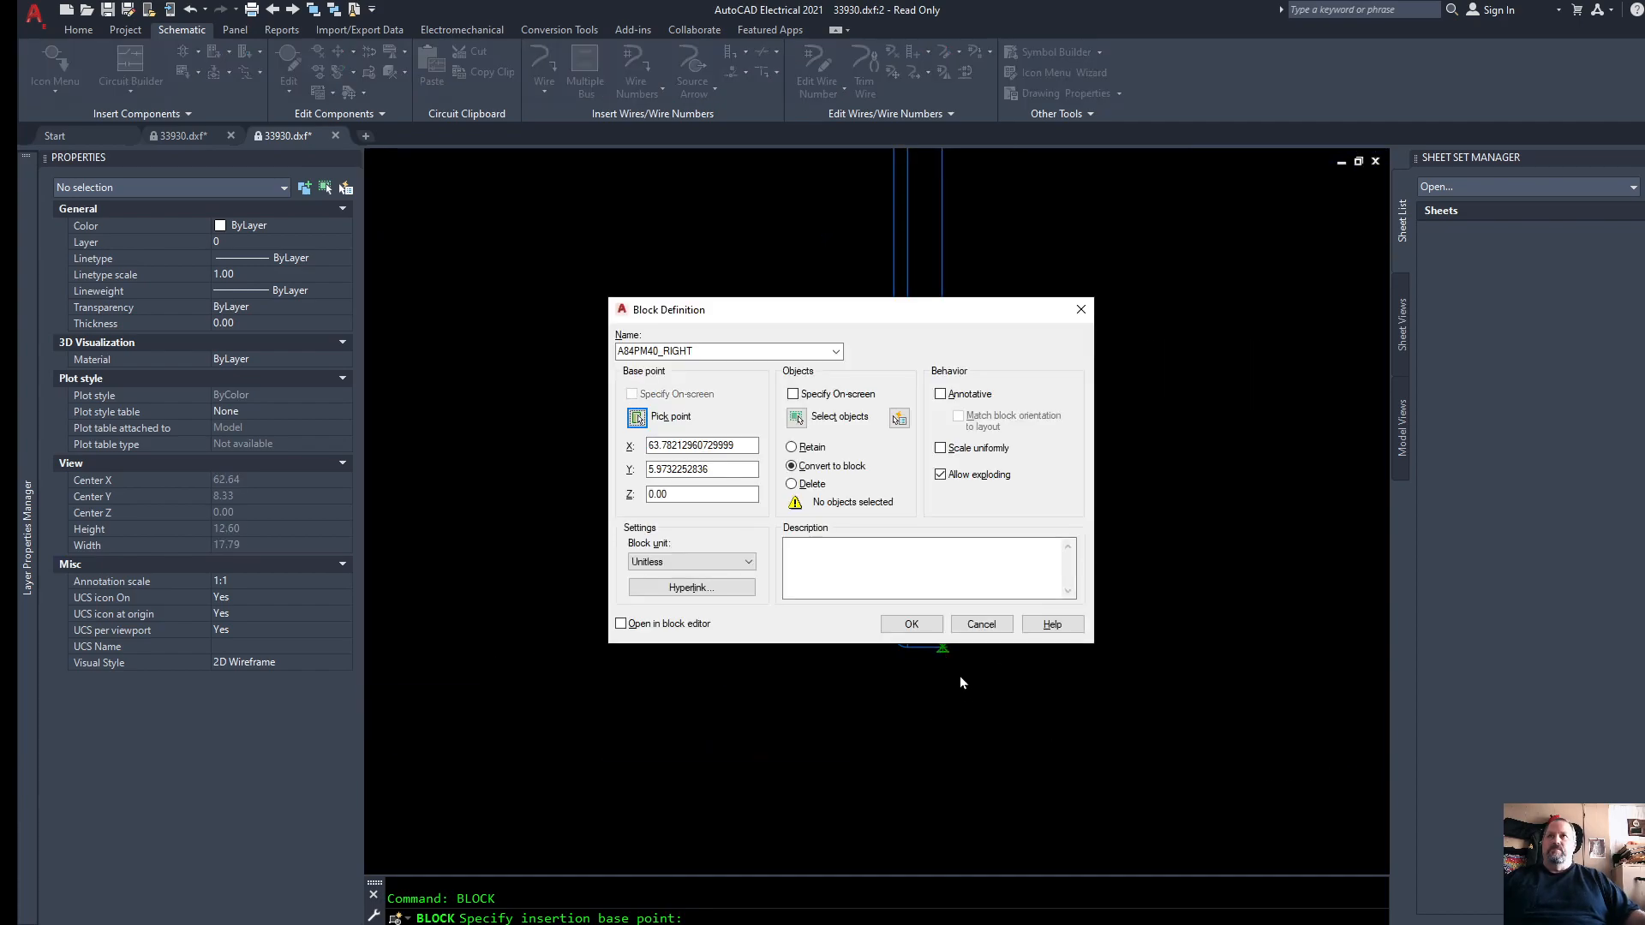
Step: Use the entire side view as the block's objects, redefine the existing block, and check the resulting block reference
click(797, 419)
scroll(840, 672, down, 10)
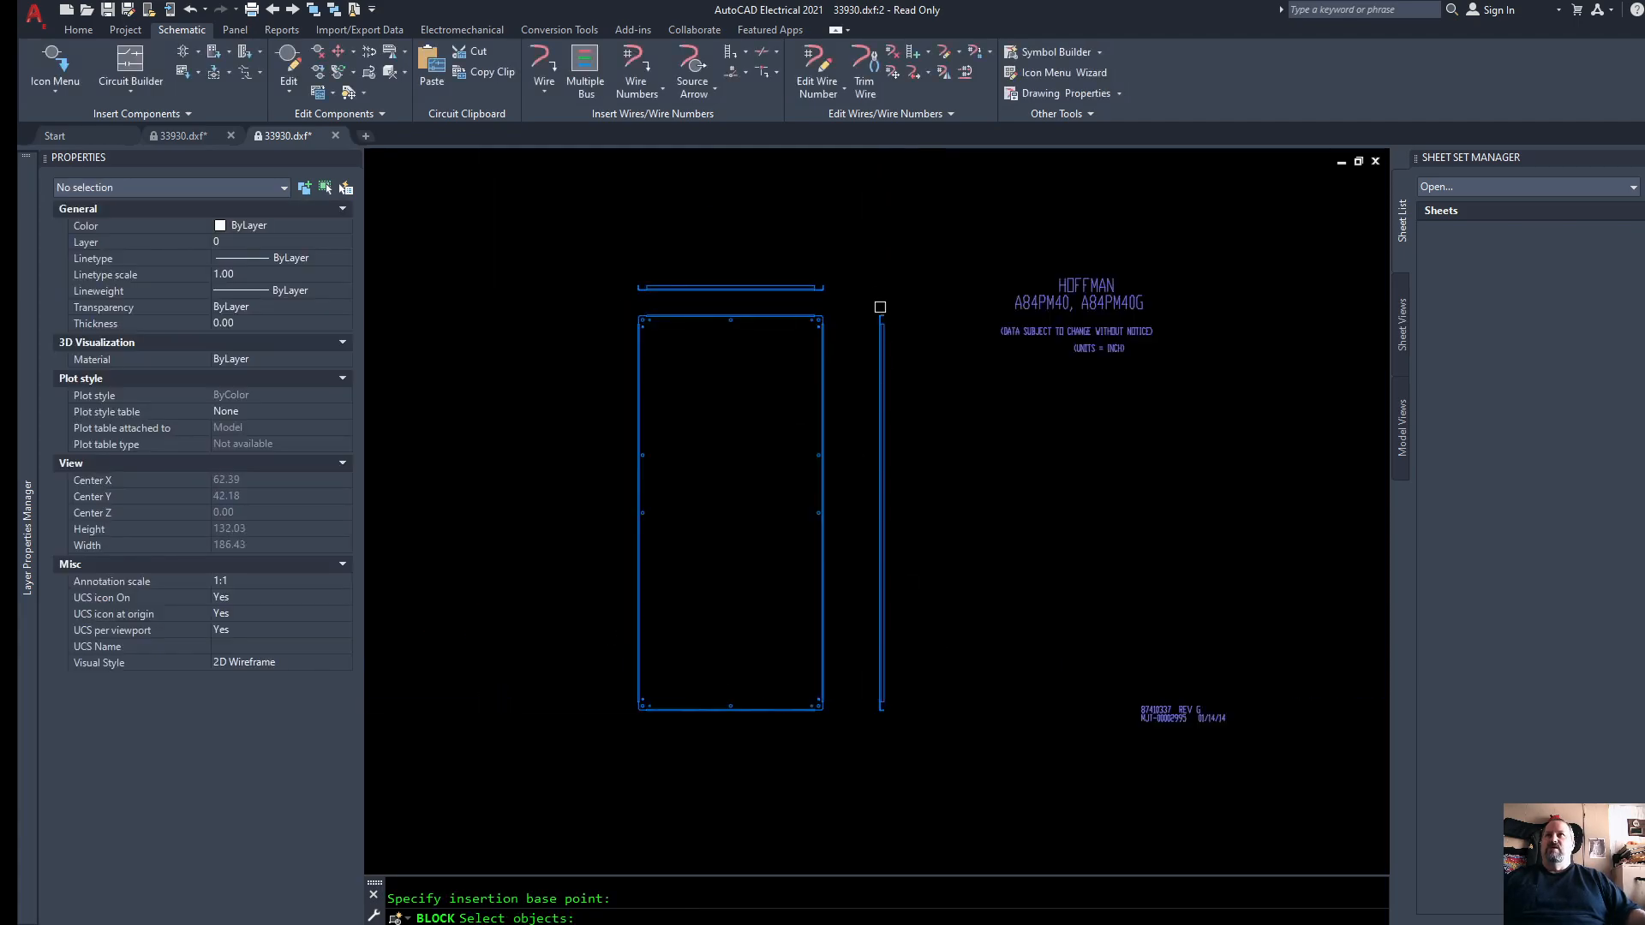
click(861, 271)
click(981, 788)
key(Return)
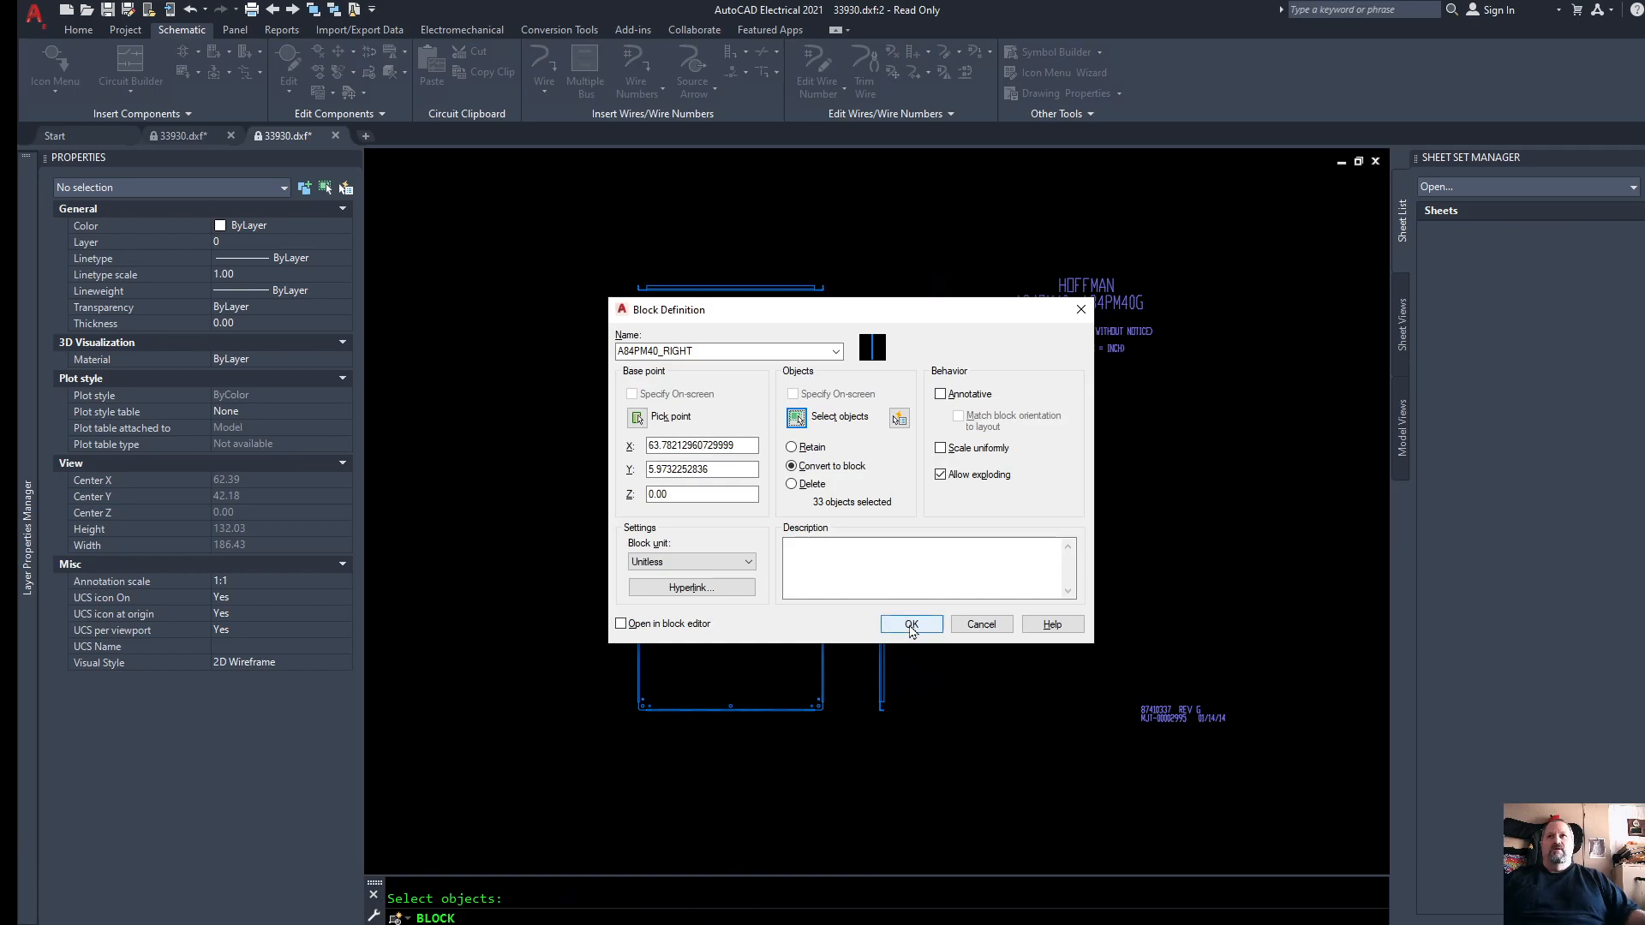
click(912, 624)
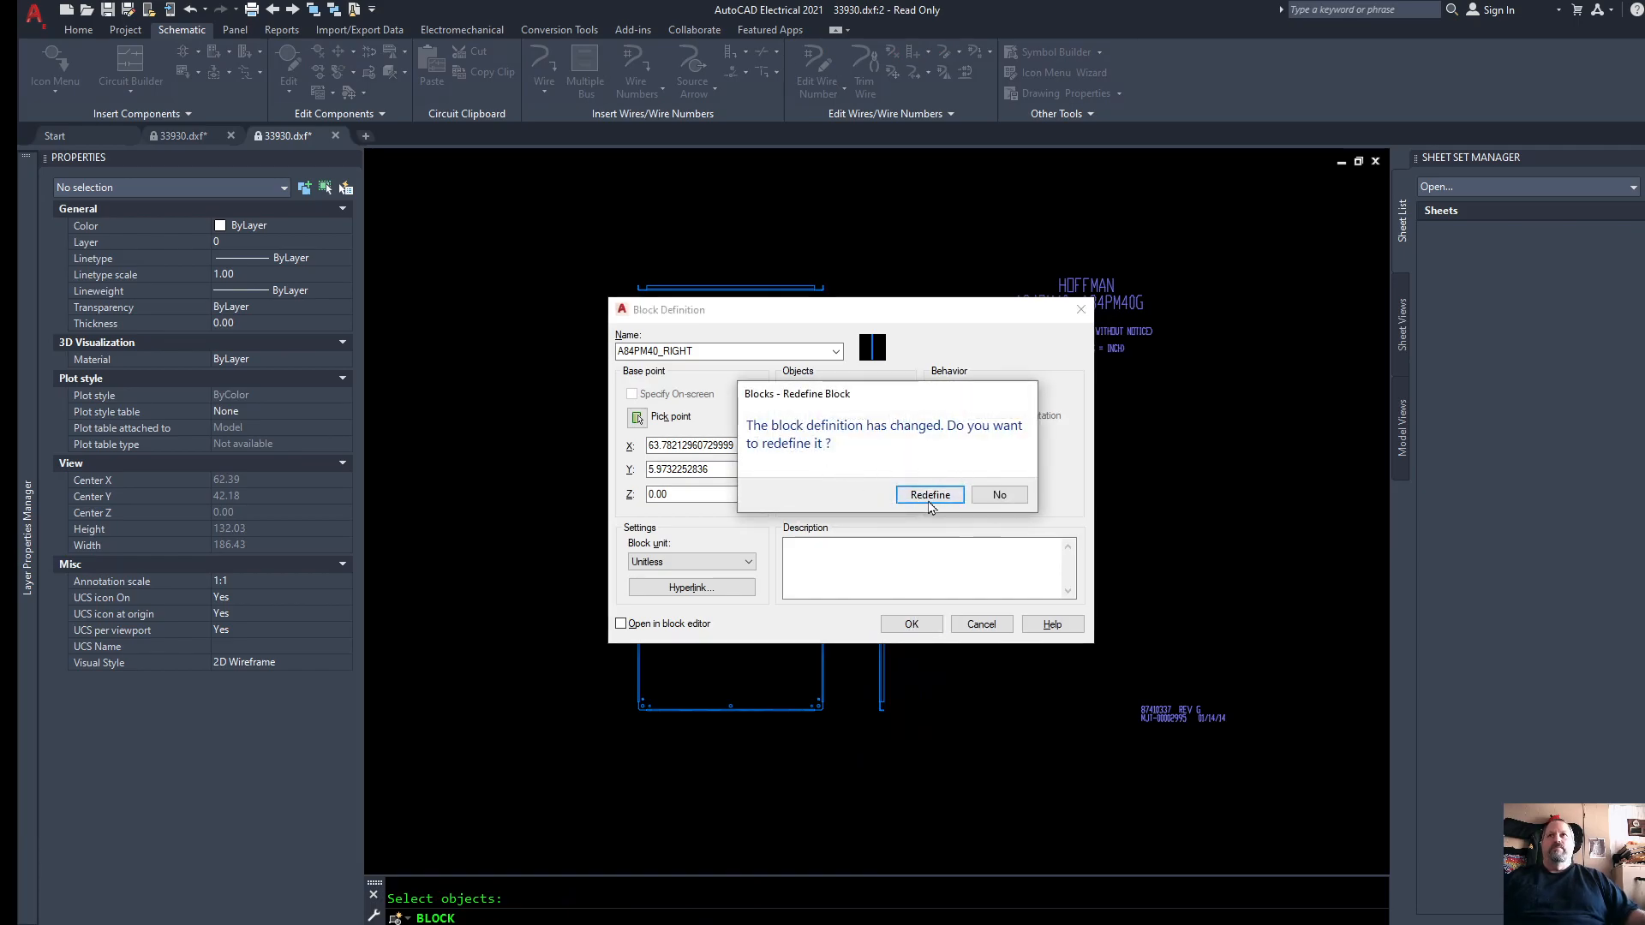
click(932, 495)
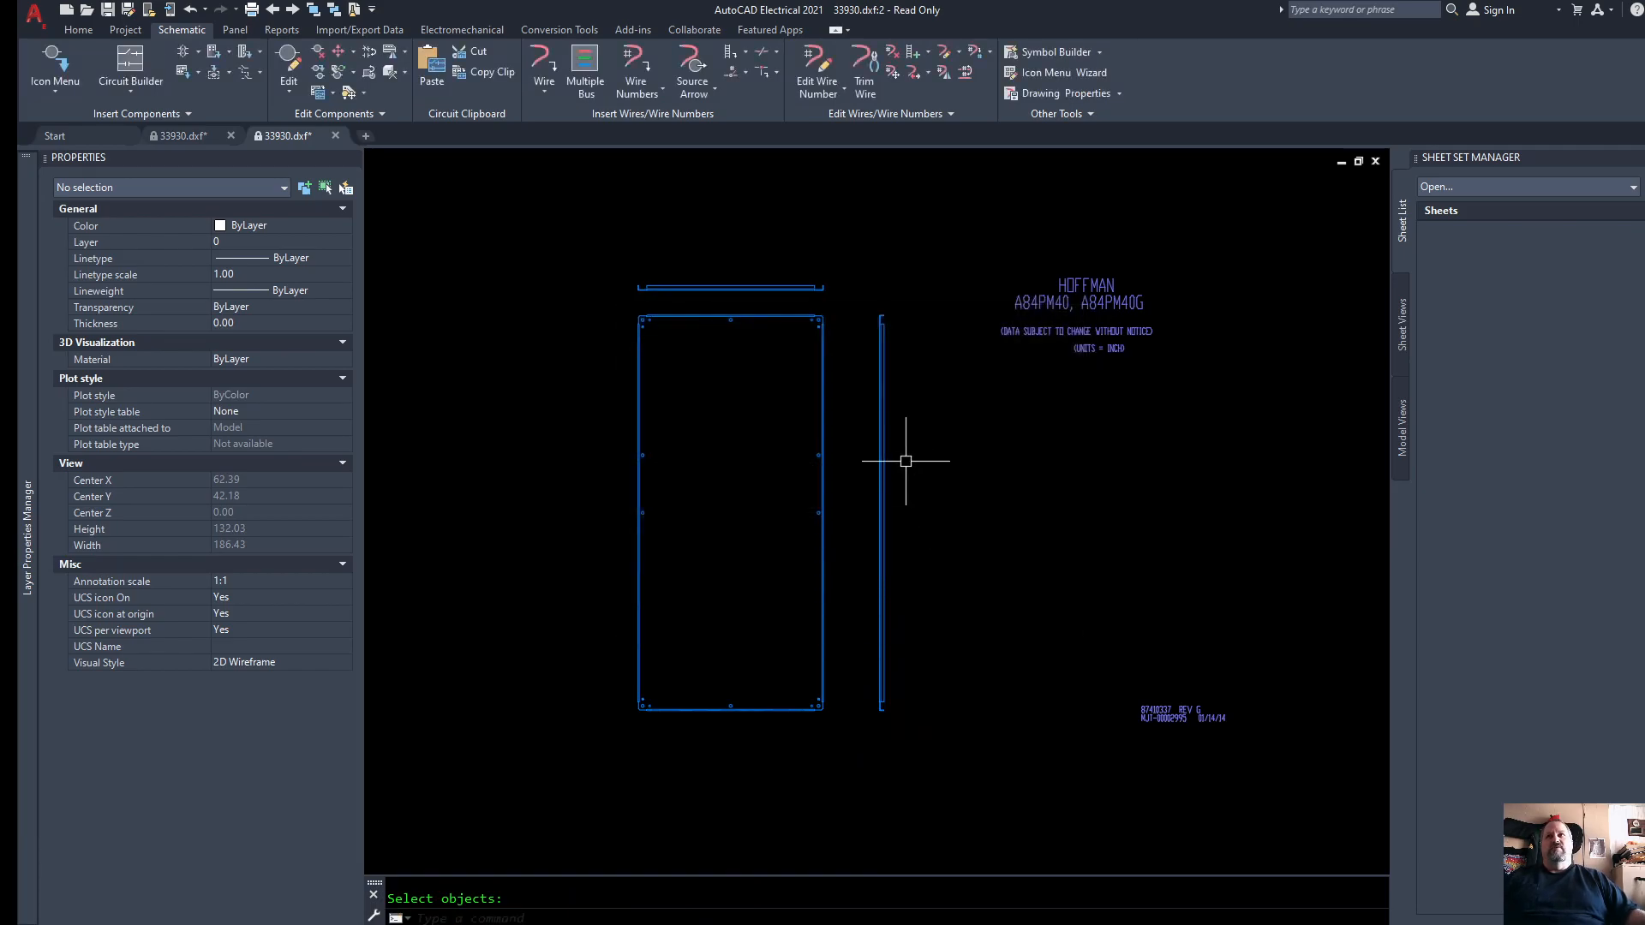
click(882, 433)
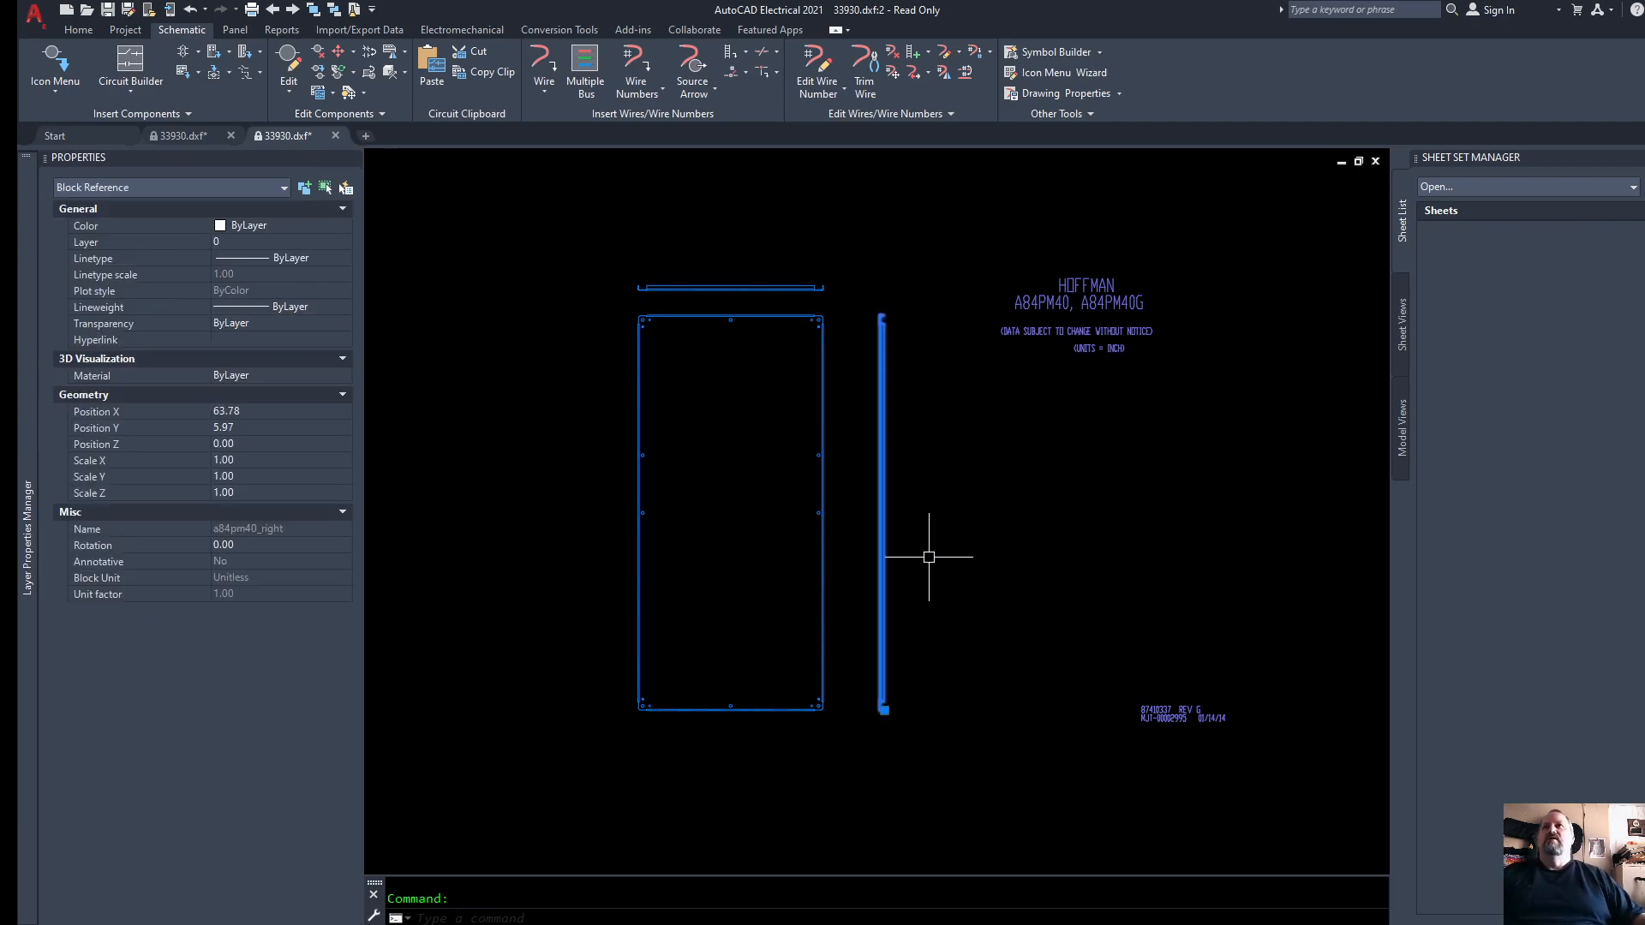
scroll(912, 562, up, 3)
scroll(985, 587, down, 4)
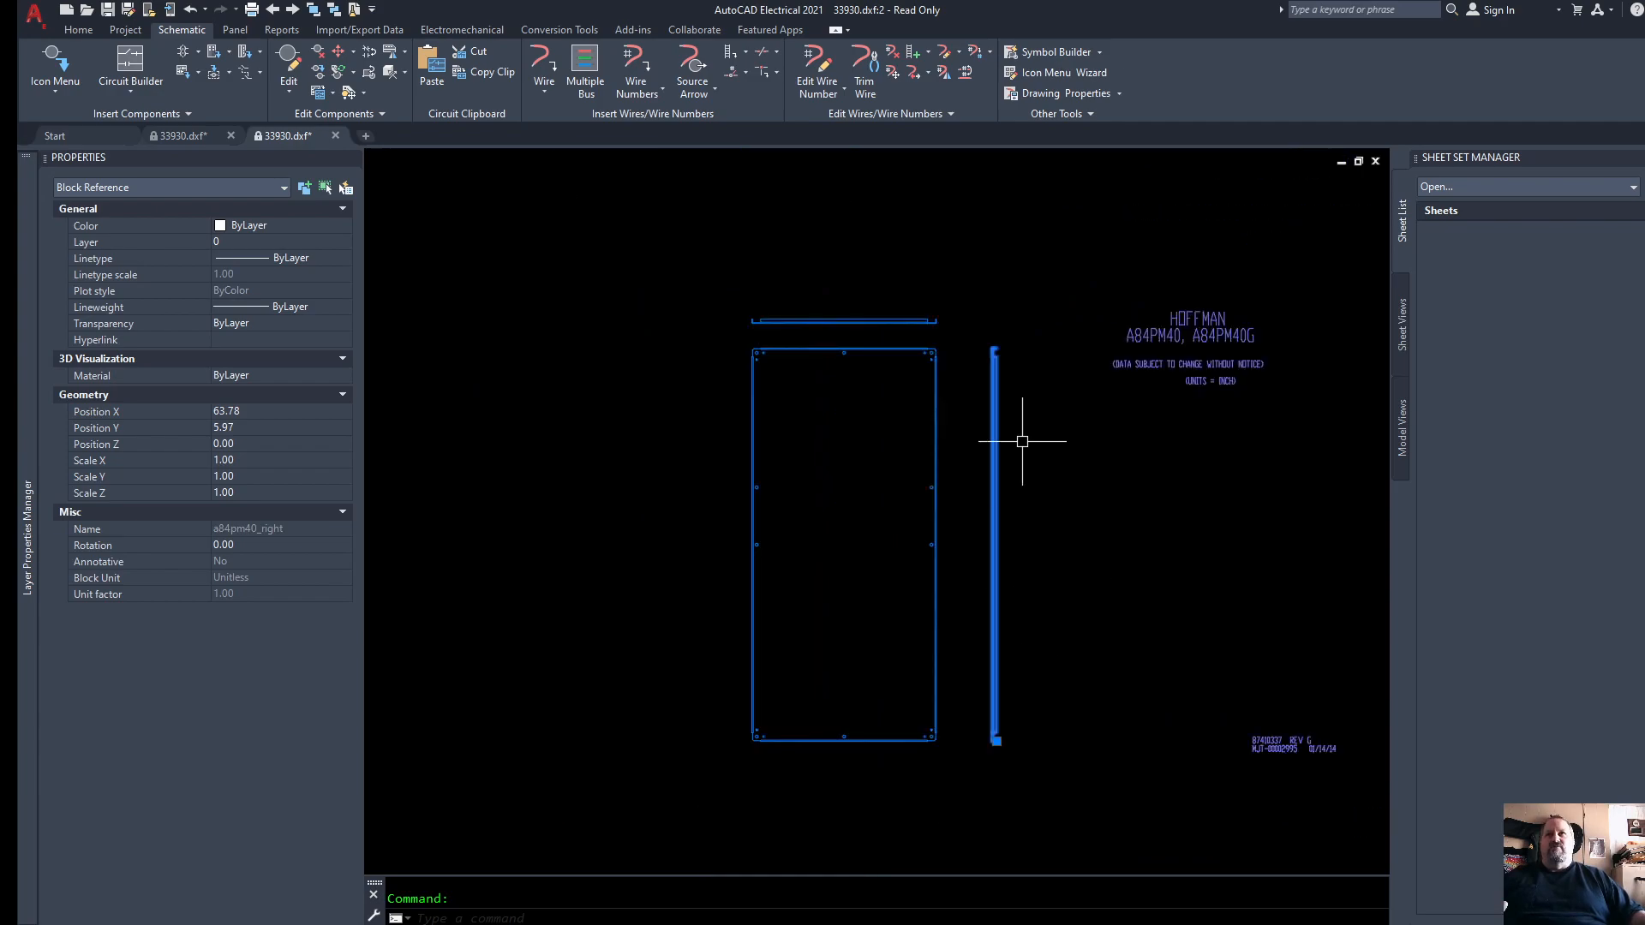
key(Escape)
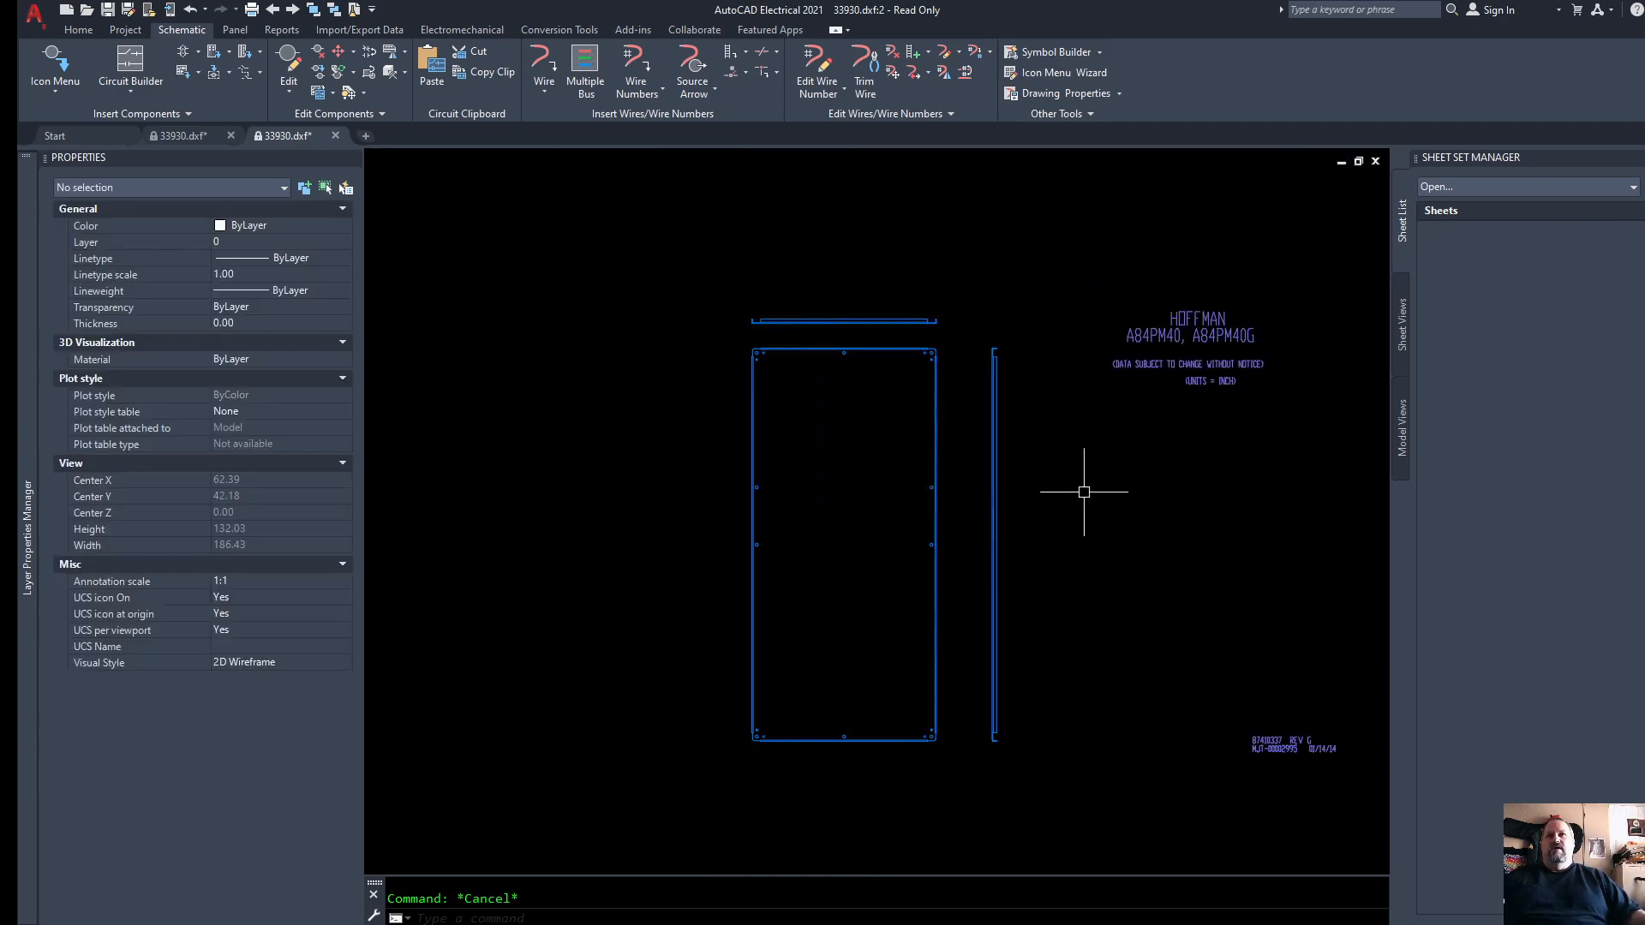
Step: Start a block definition named a84pm40_TOP with its base point at the midpoint of the top view's upper edge
text(b)
key(Return)
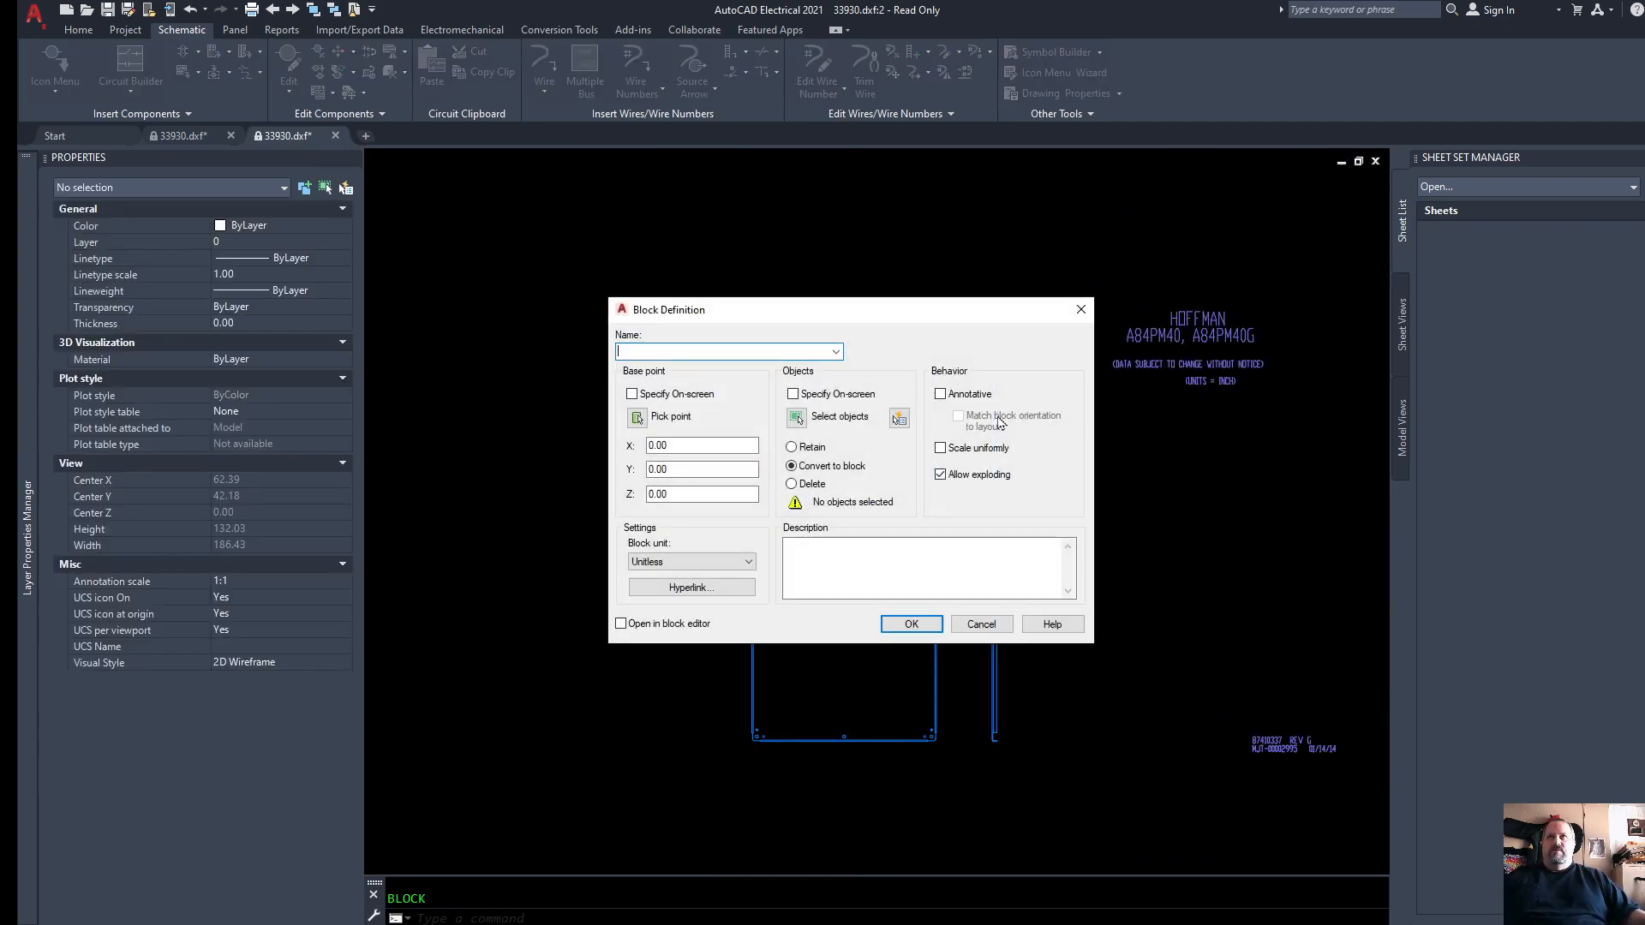
click(835, 352)
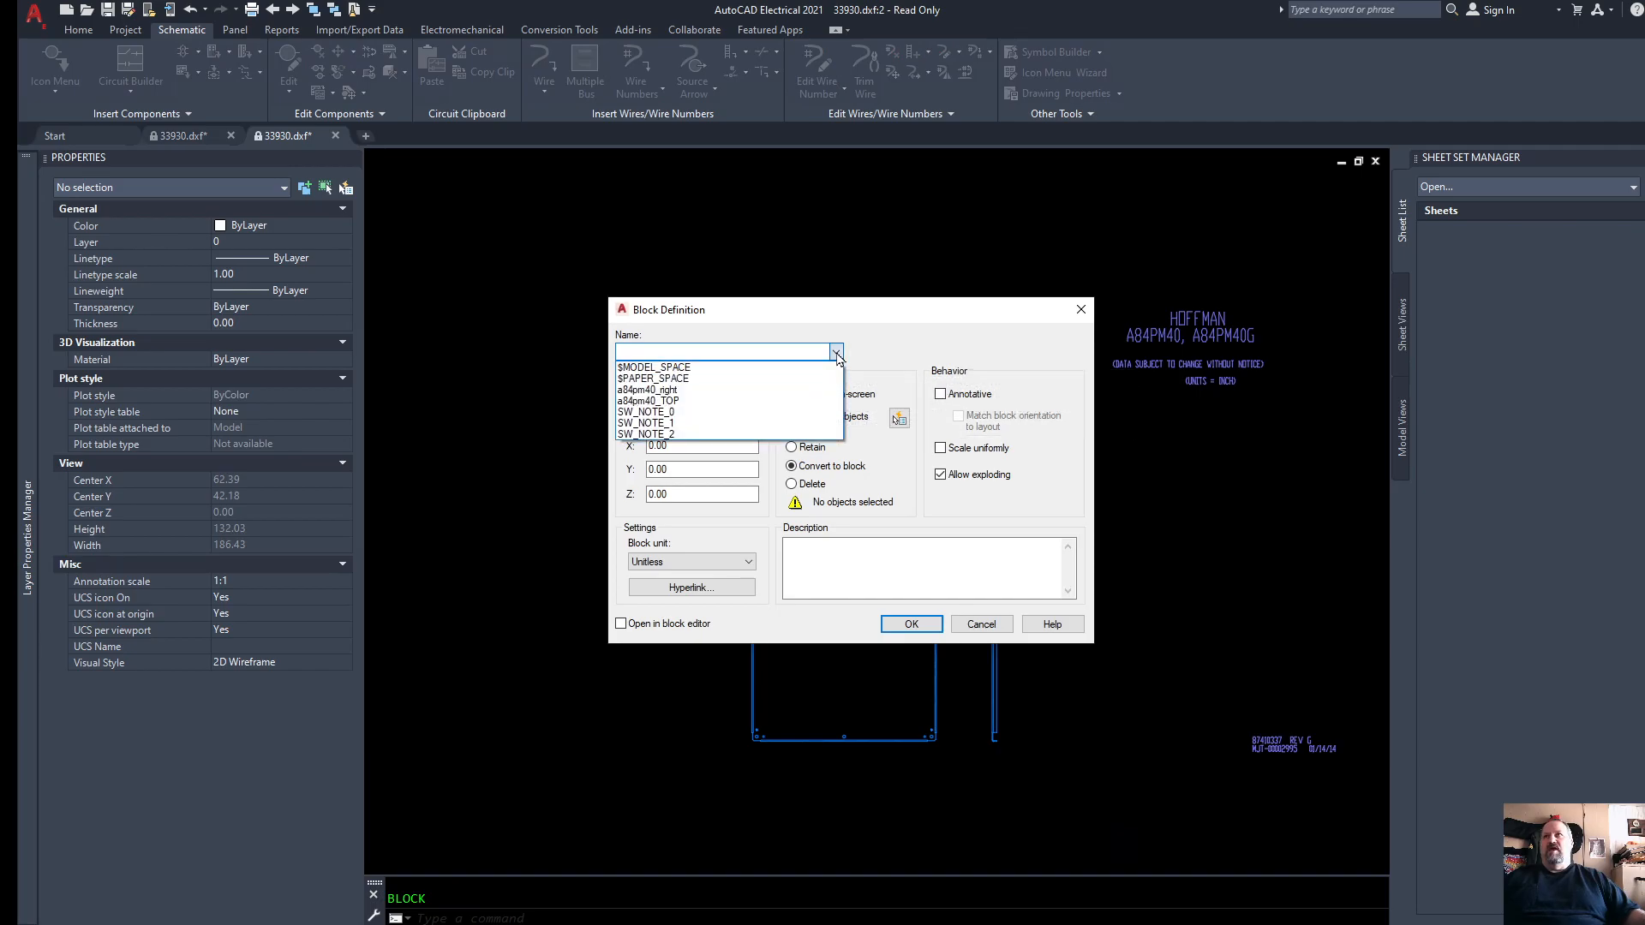
click(672, 390)
drag(663, 353, 734, 359)
key(BackSpace)
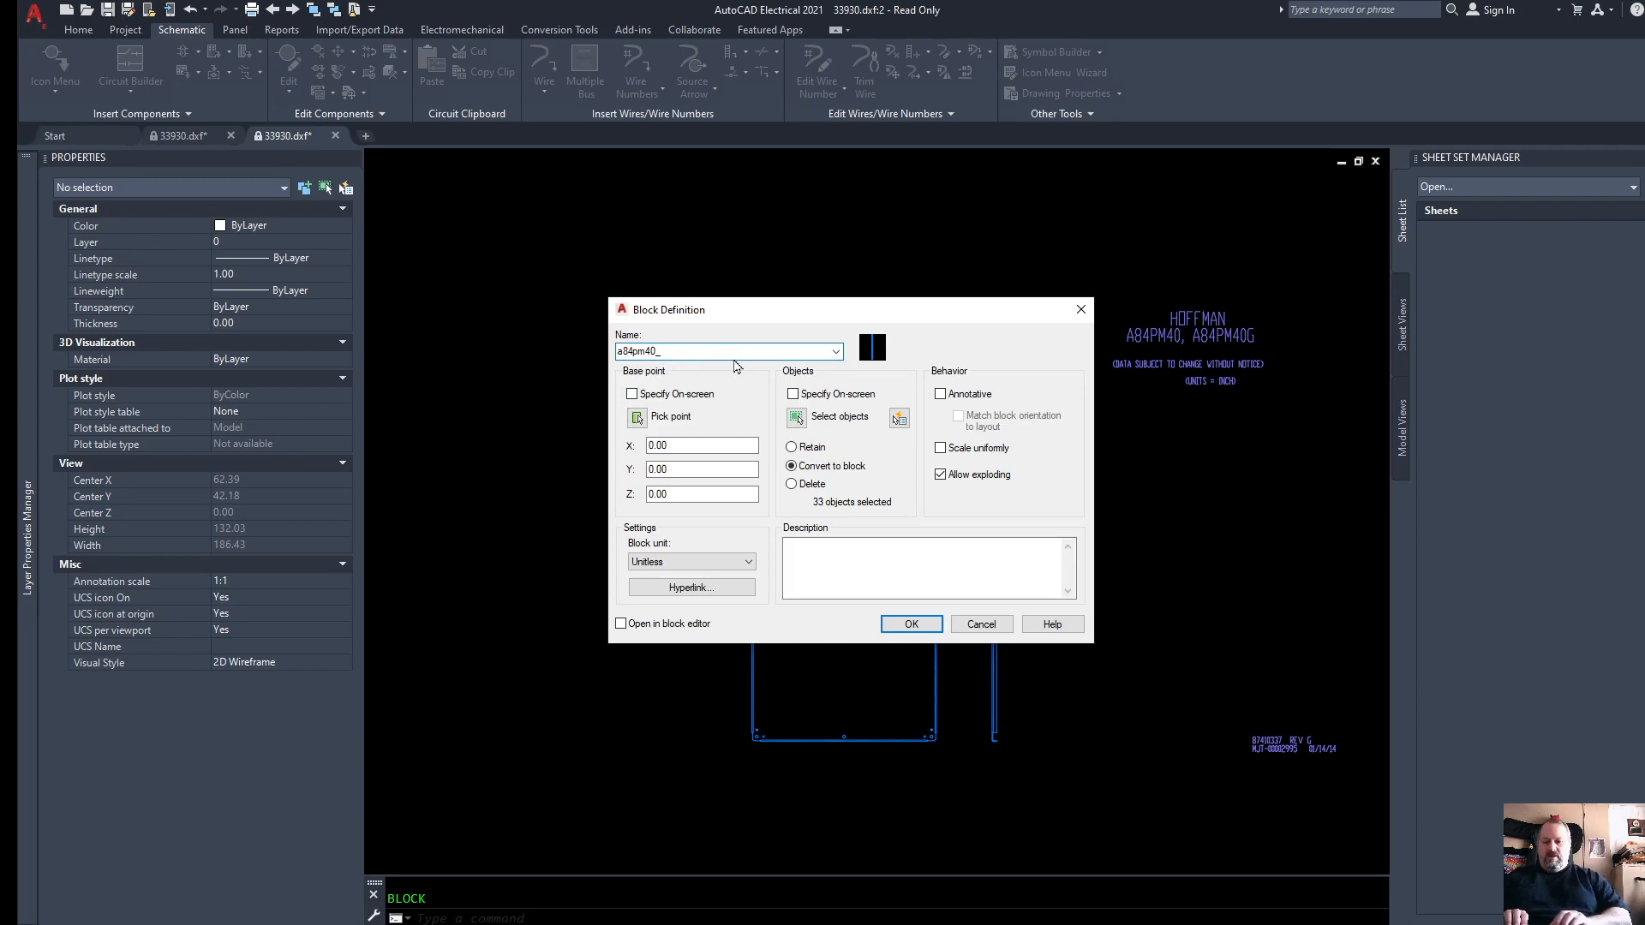
text(TOP)
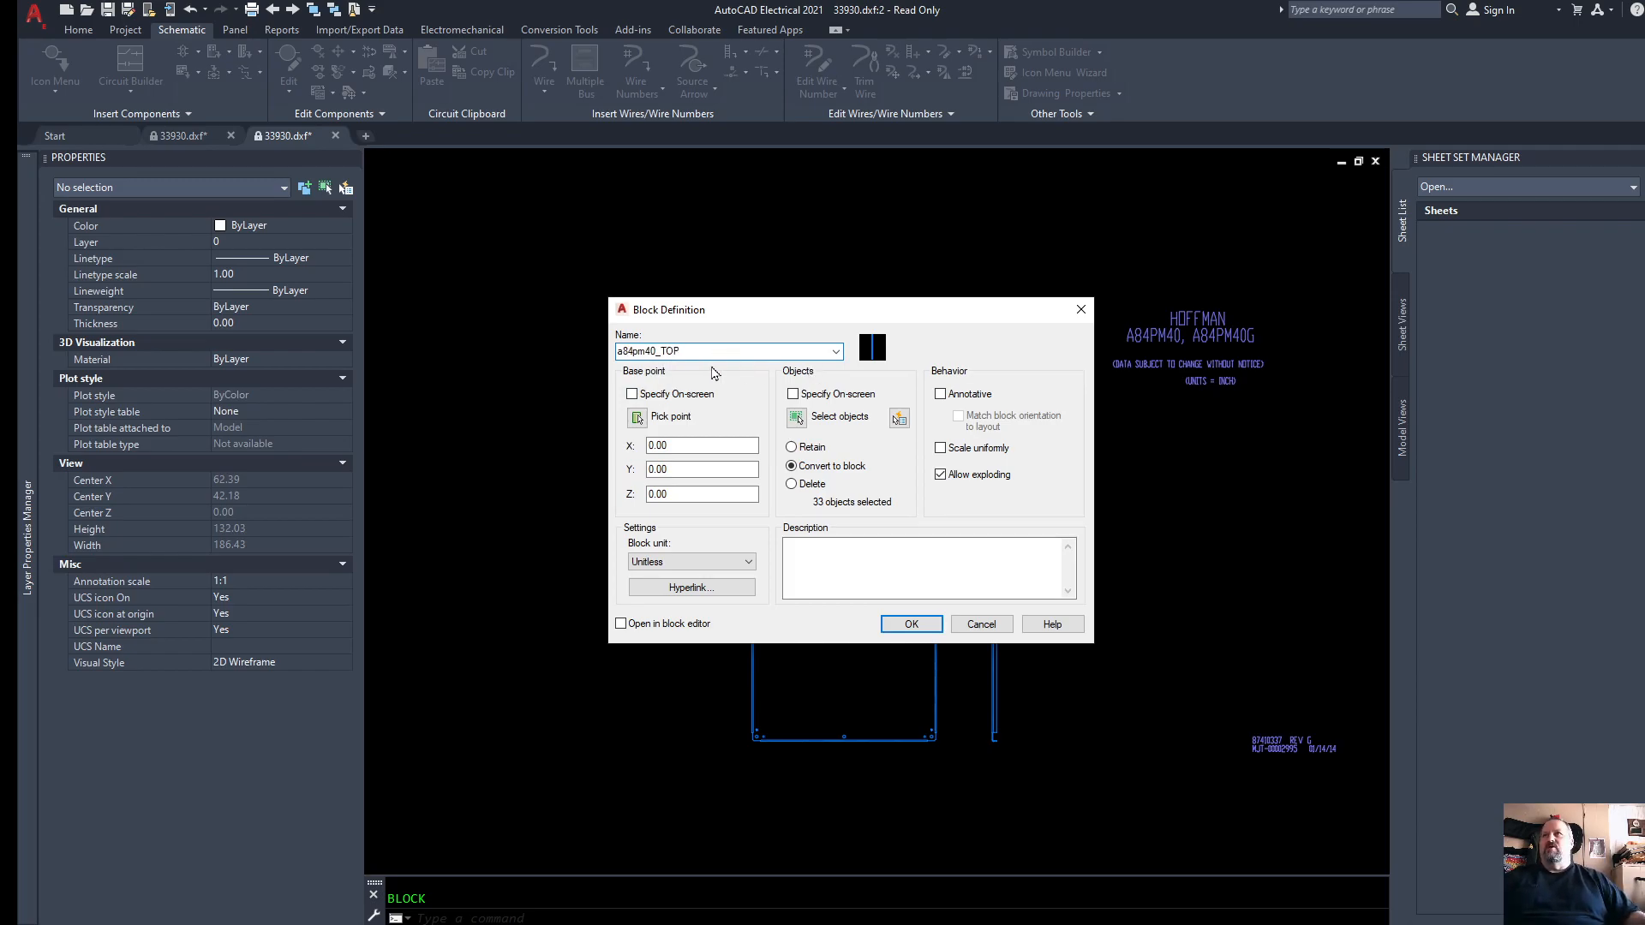
click(637, 418)
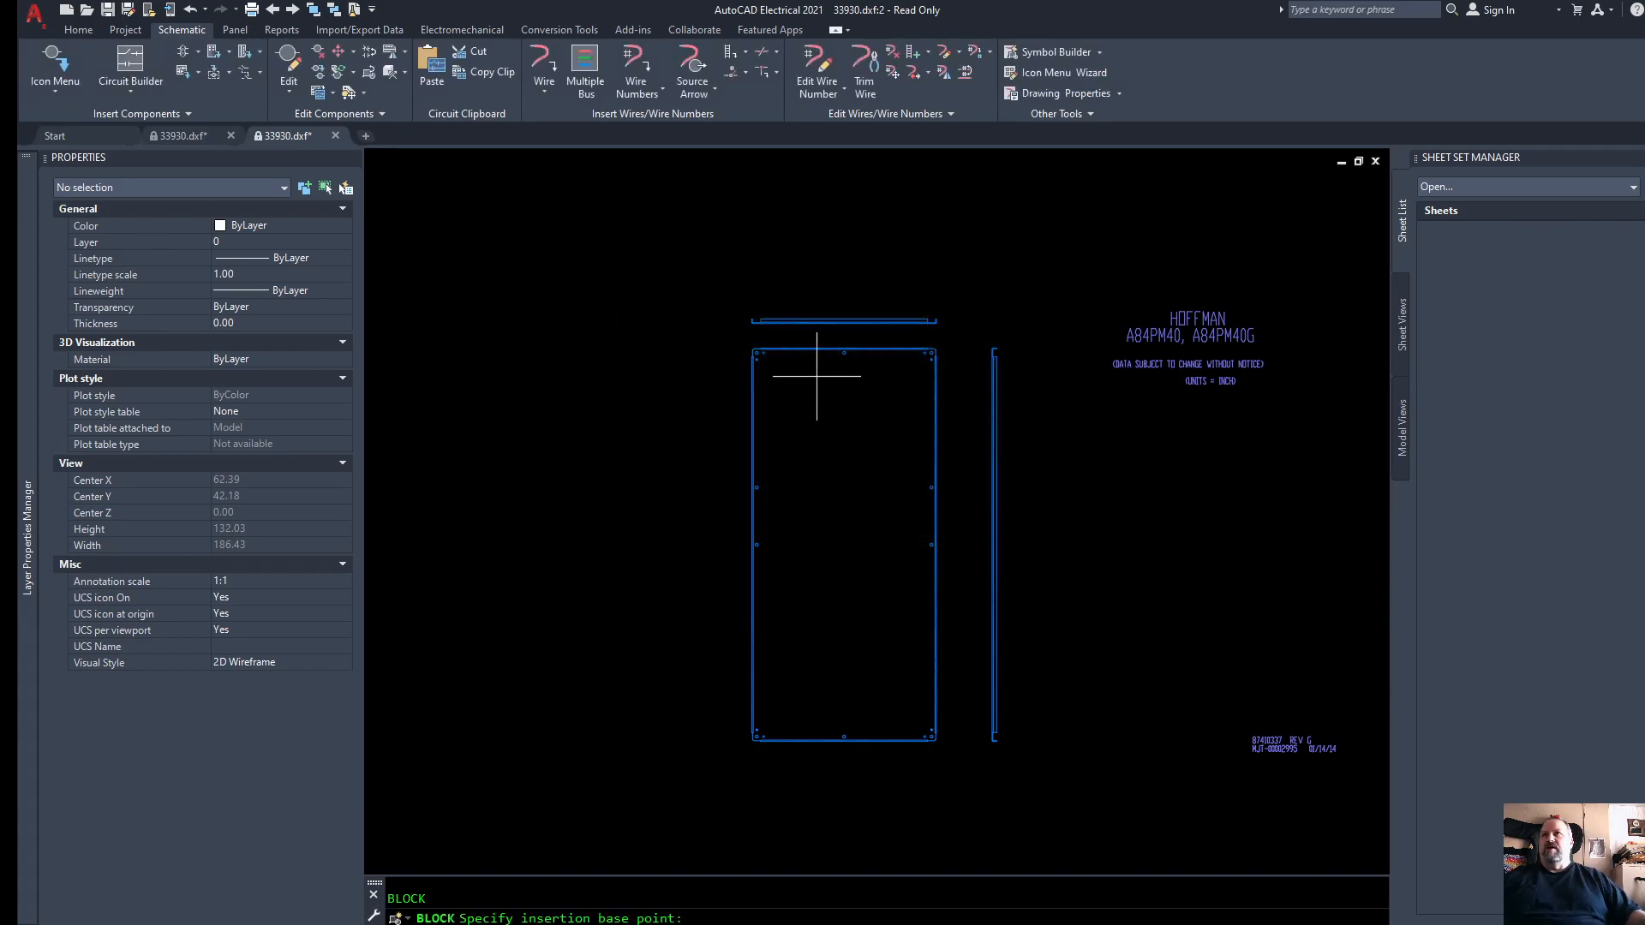
scroll(839, 321, up, 4)
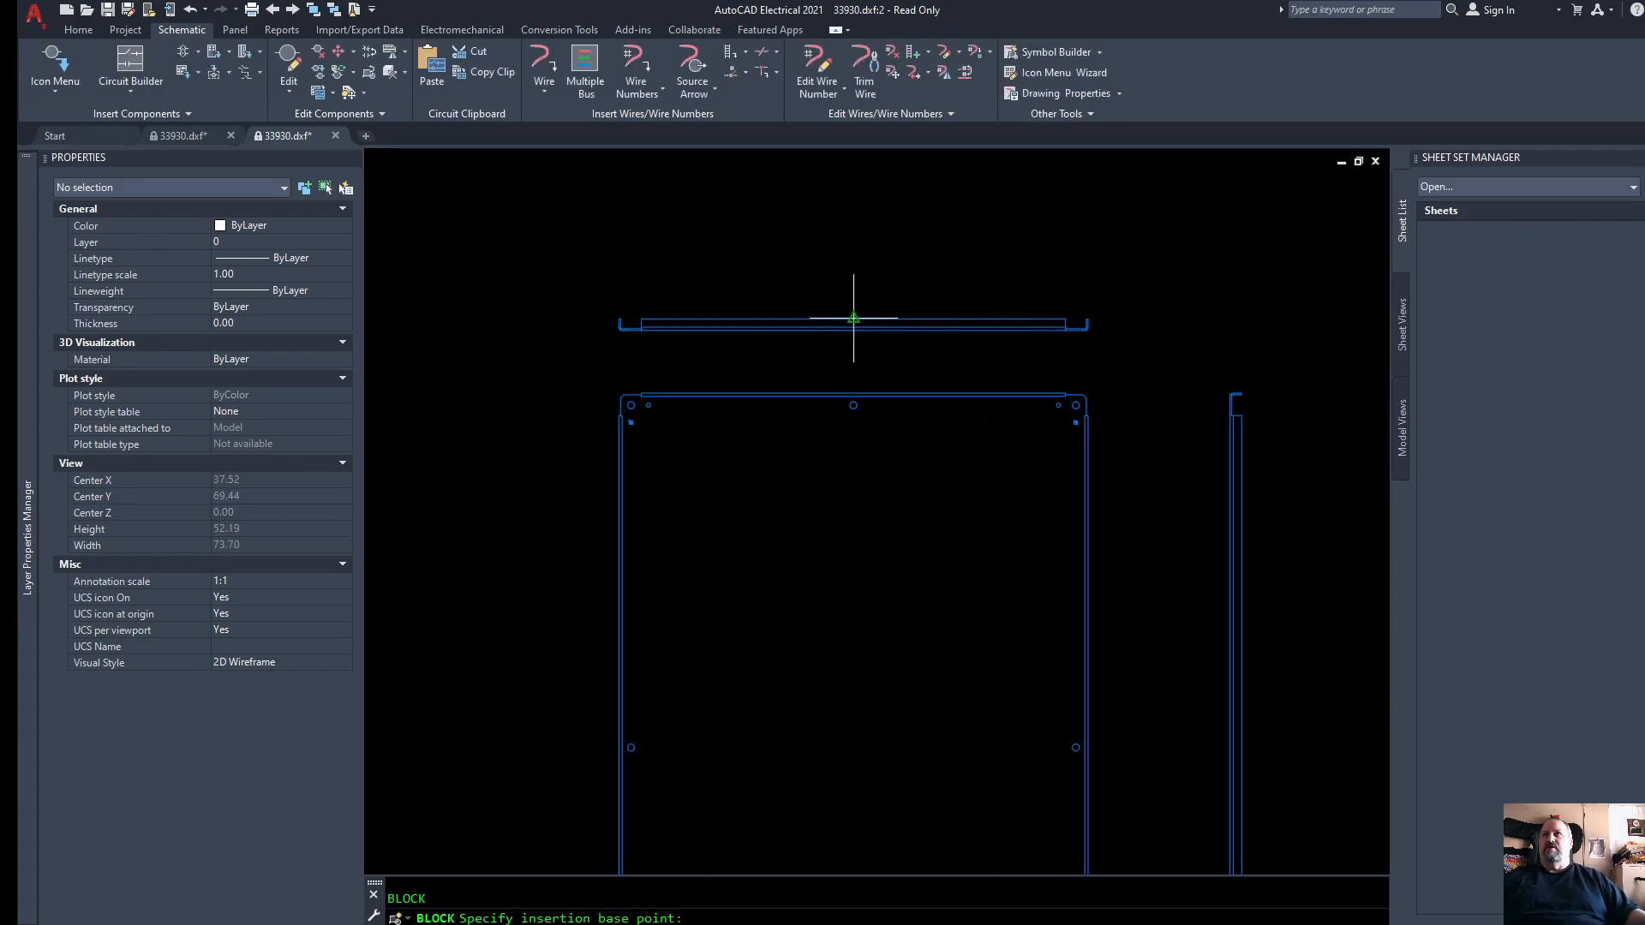
click(854, 318)
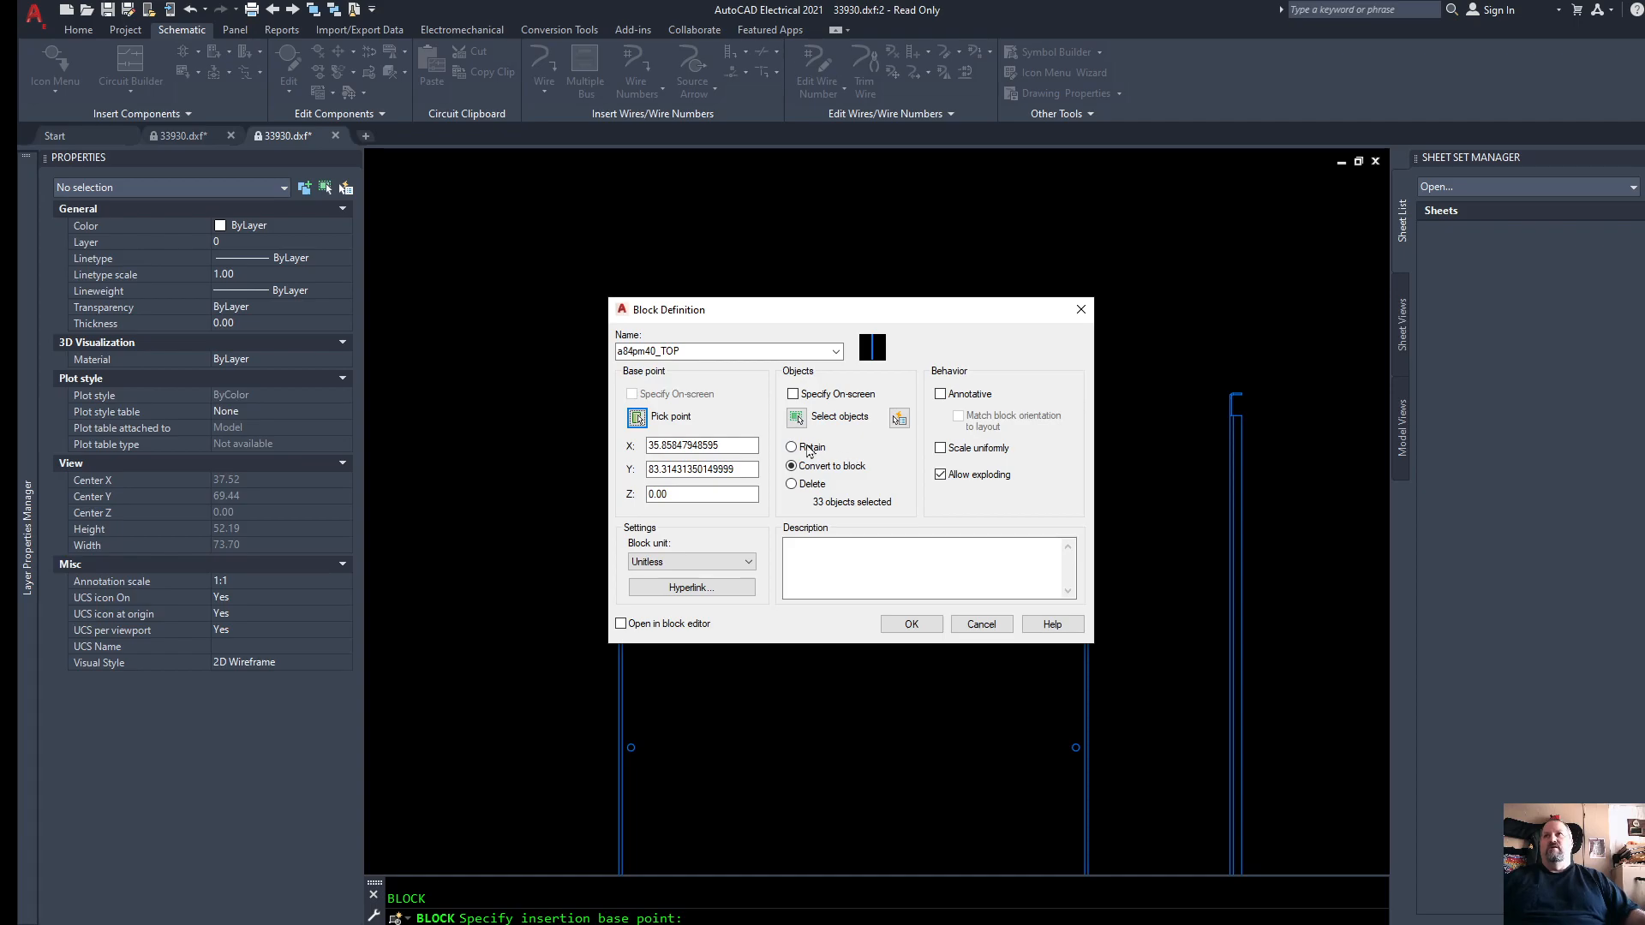
Step: Use the entire top view as the block's objects, redefine the existing block, and check the resulting block reference
click(796, 417)
click(600, 283)
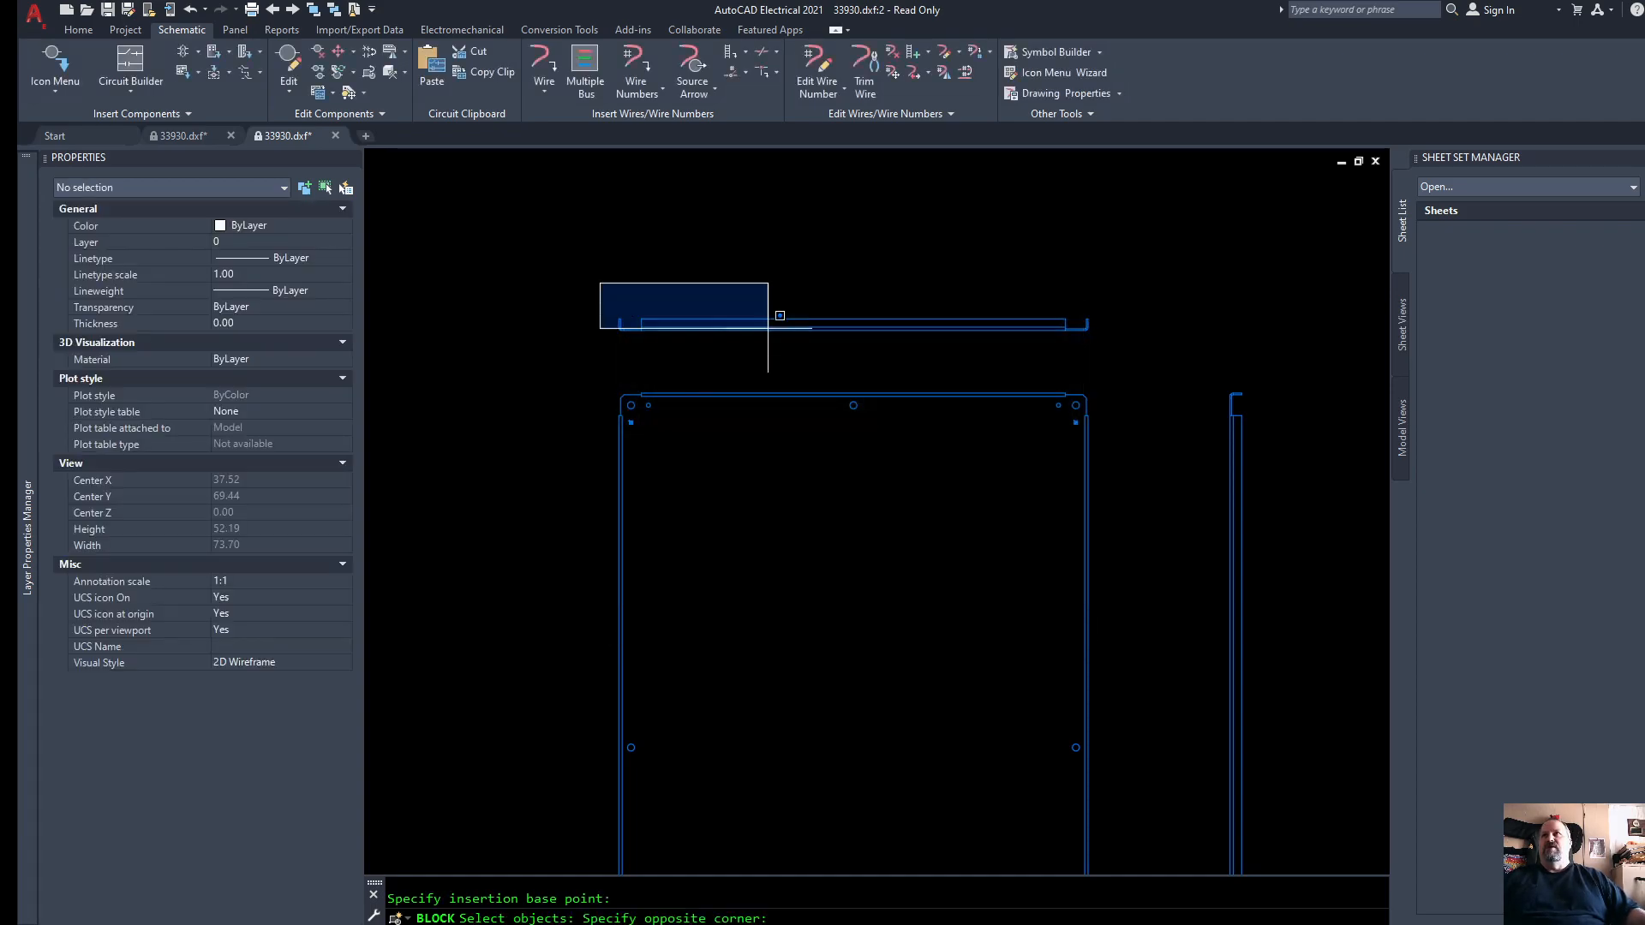
click(1168, 342)
key(Return)
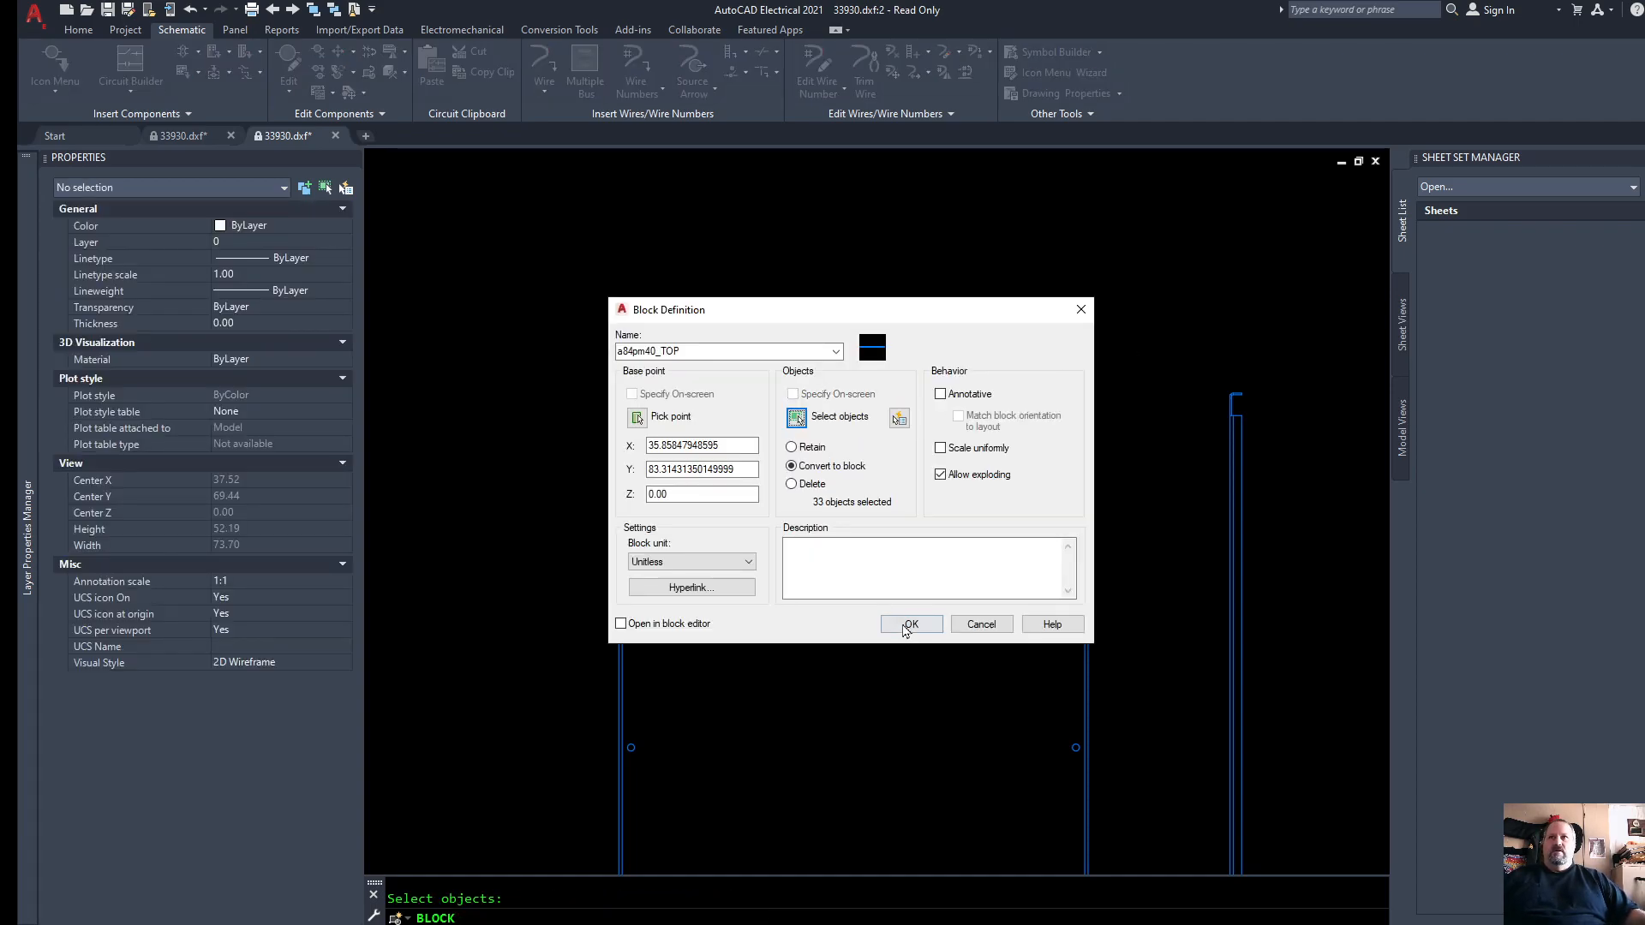
click(908, 628)
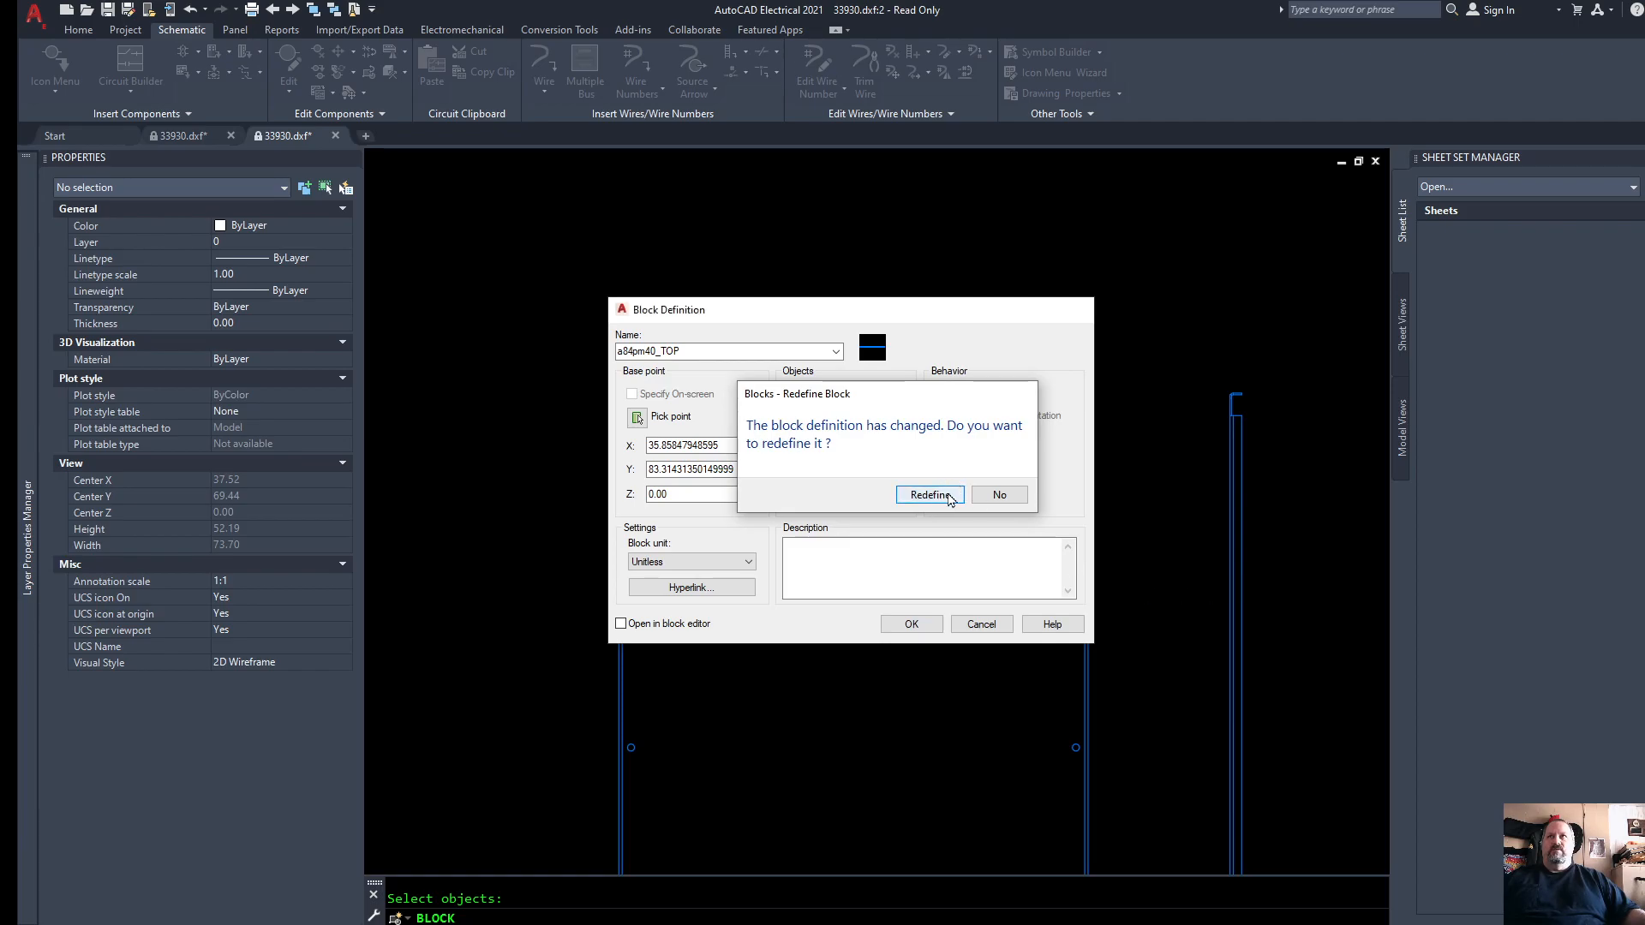
click(942, 497)
click(896, 329)
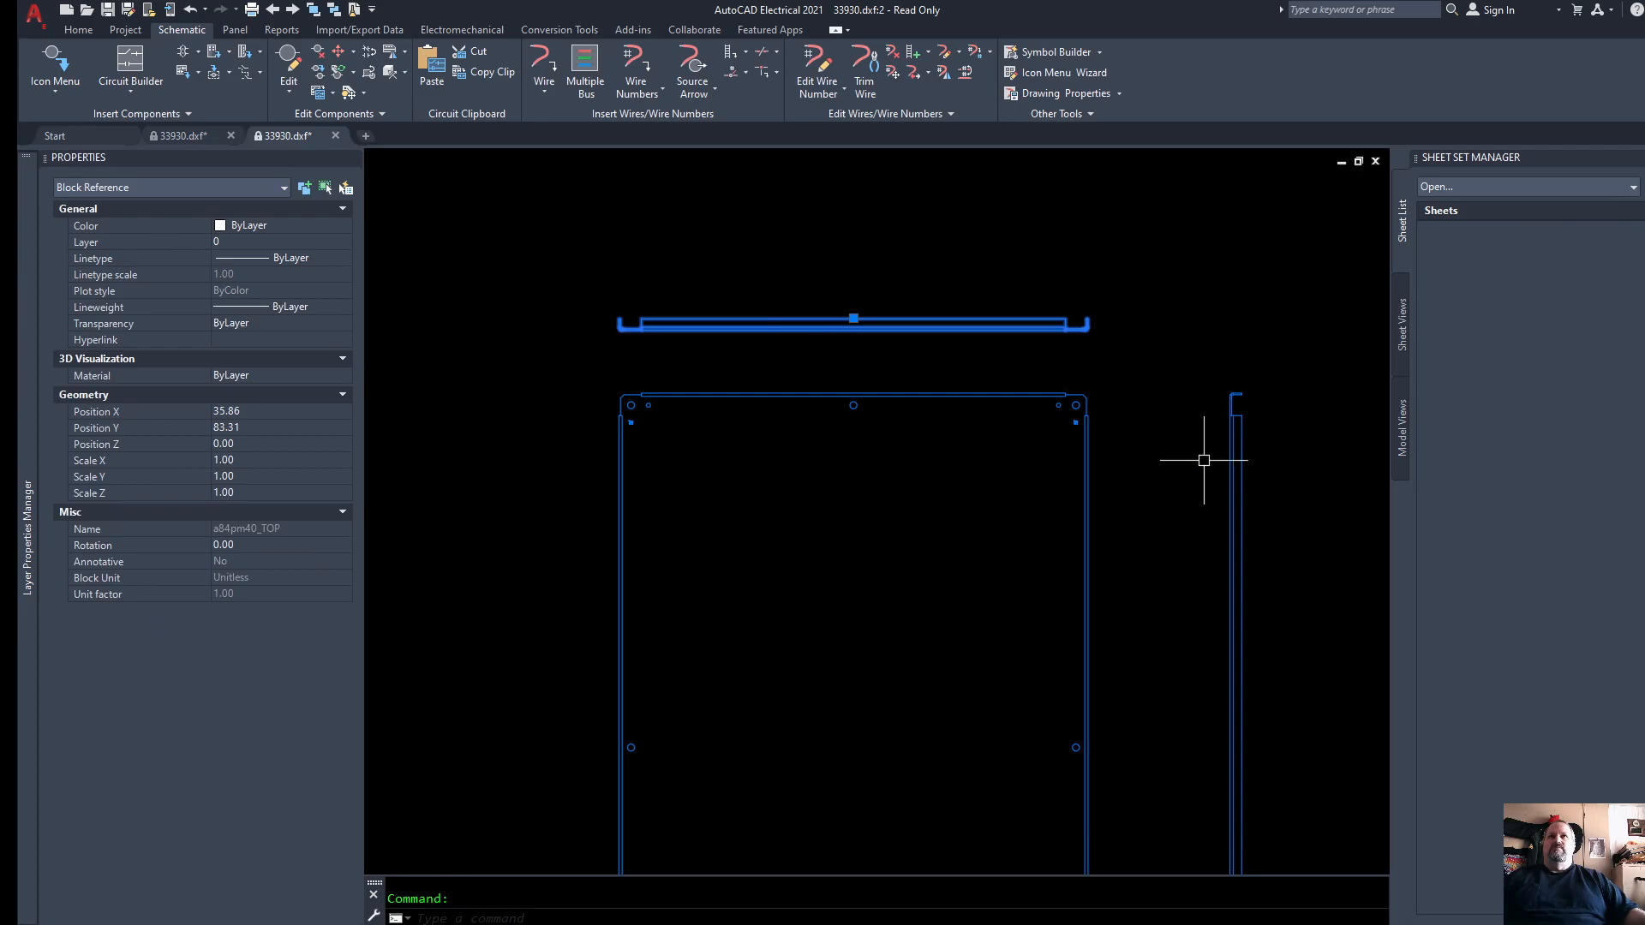
click(1228, 436)
key(Escape)
scroll(1062, 346, down, 4)
scroll(1057, 439, up, 4)
scroll(930, 397, down, 4)
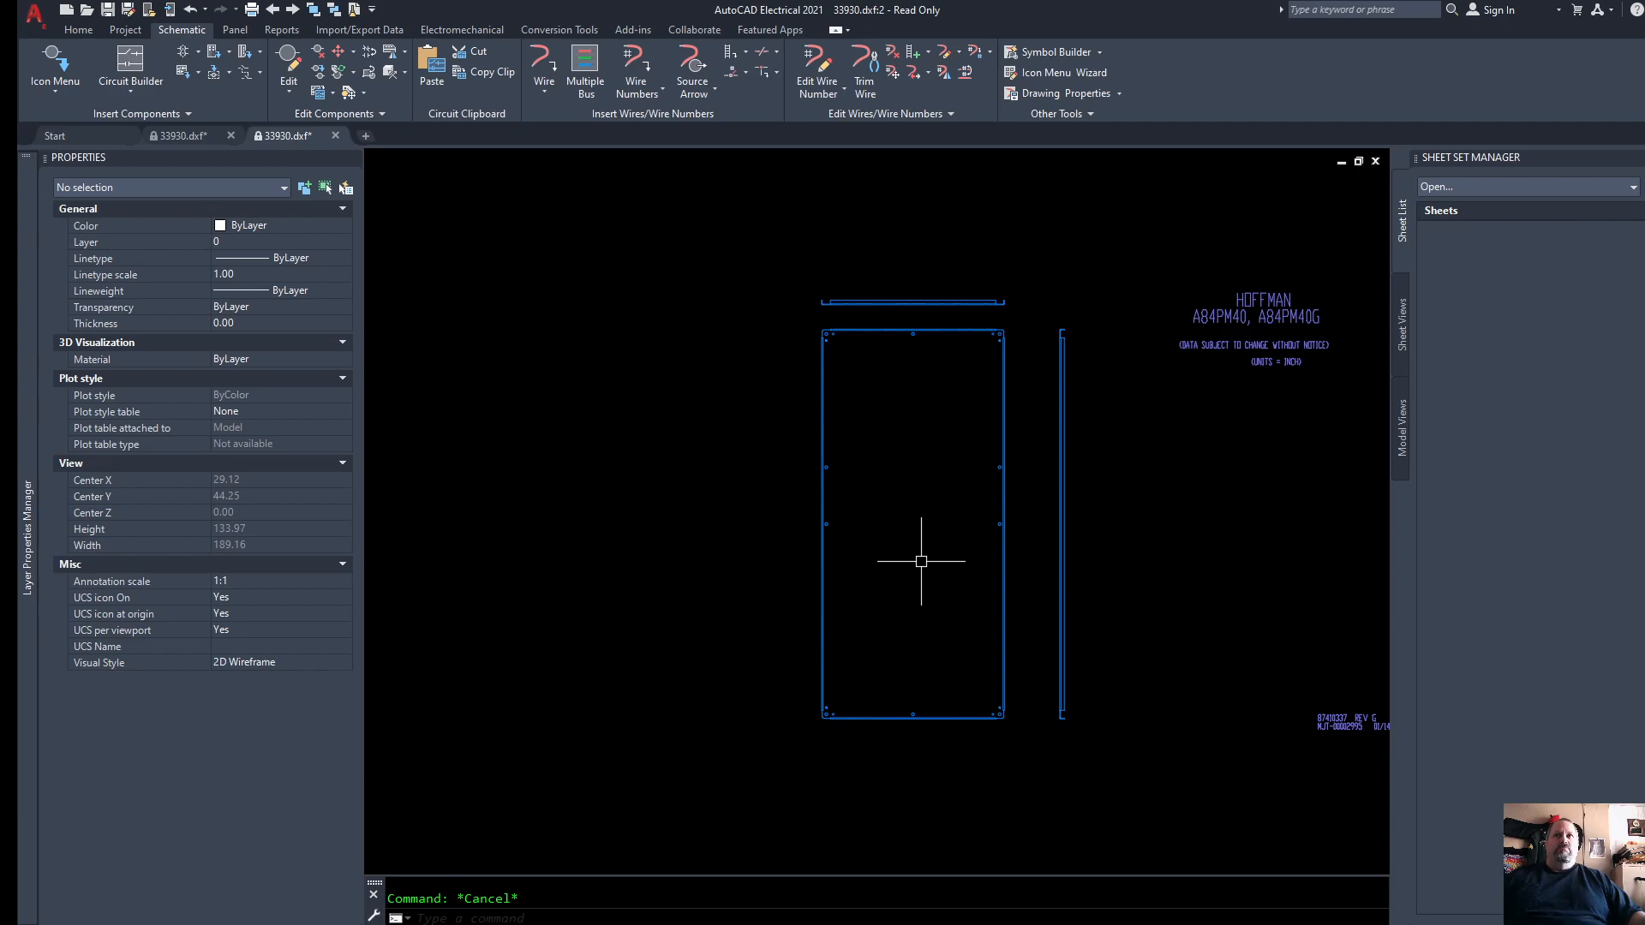
Step: Start Symbol Builder and select all of the front view's panel geometry as the symbol's objects
click(1054, 56)
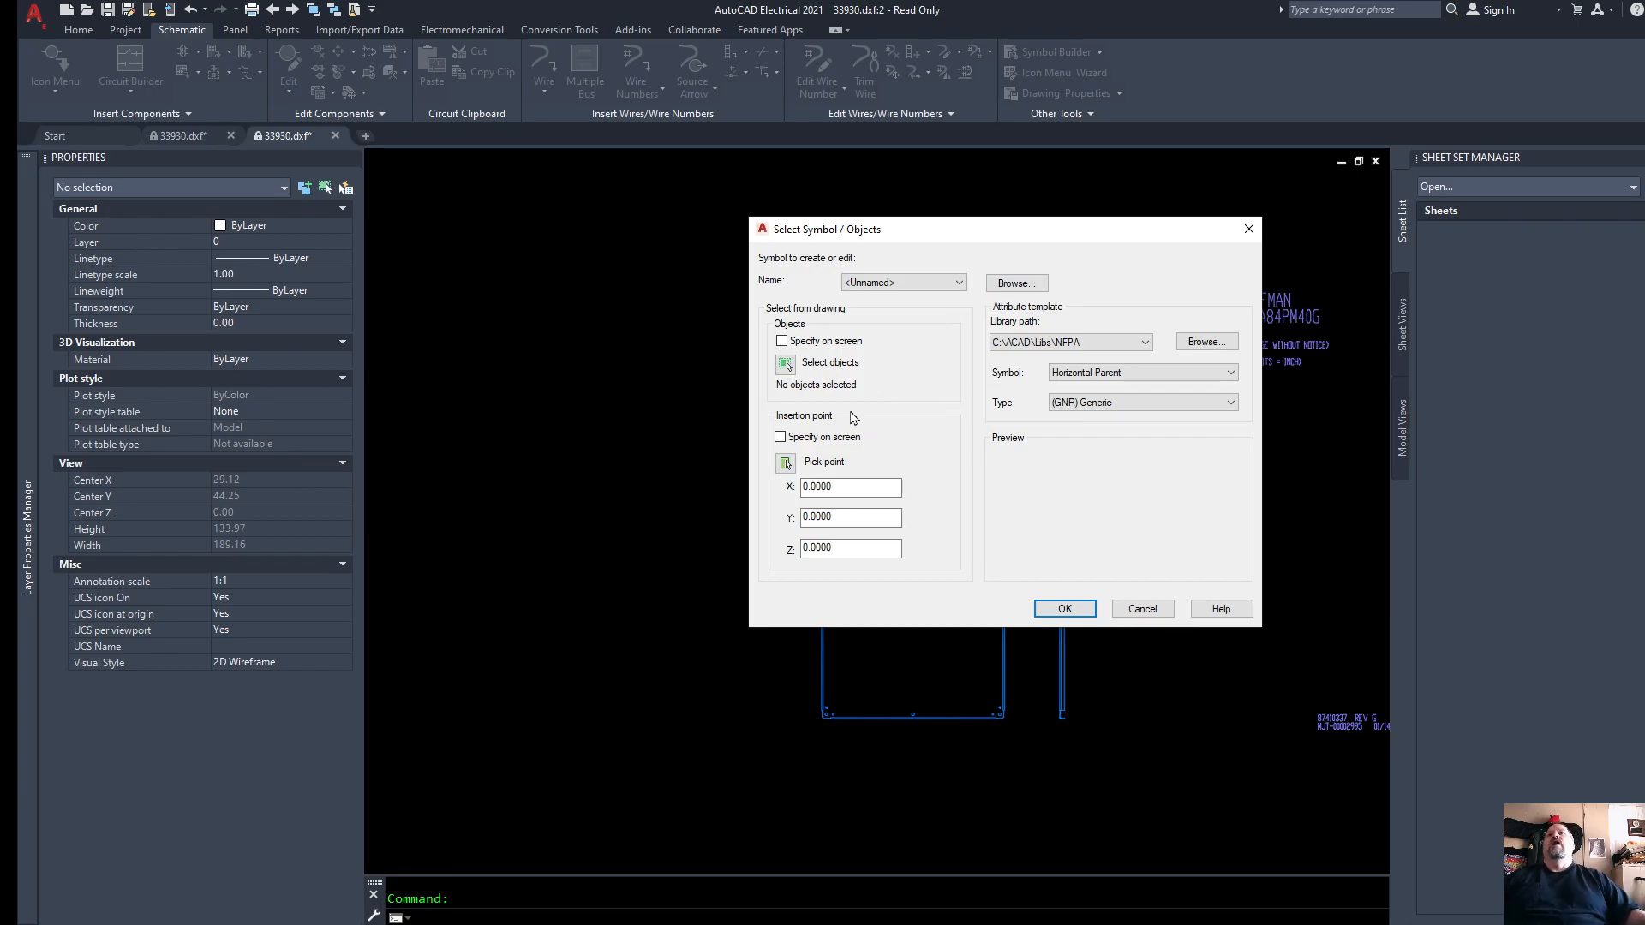
click(786, 365)
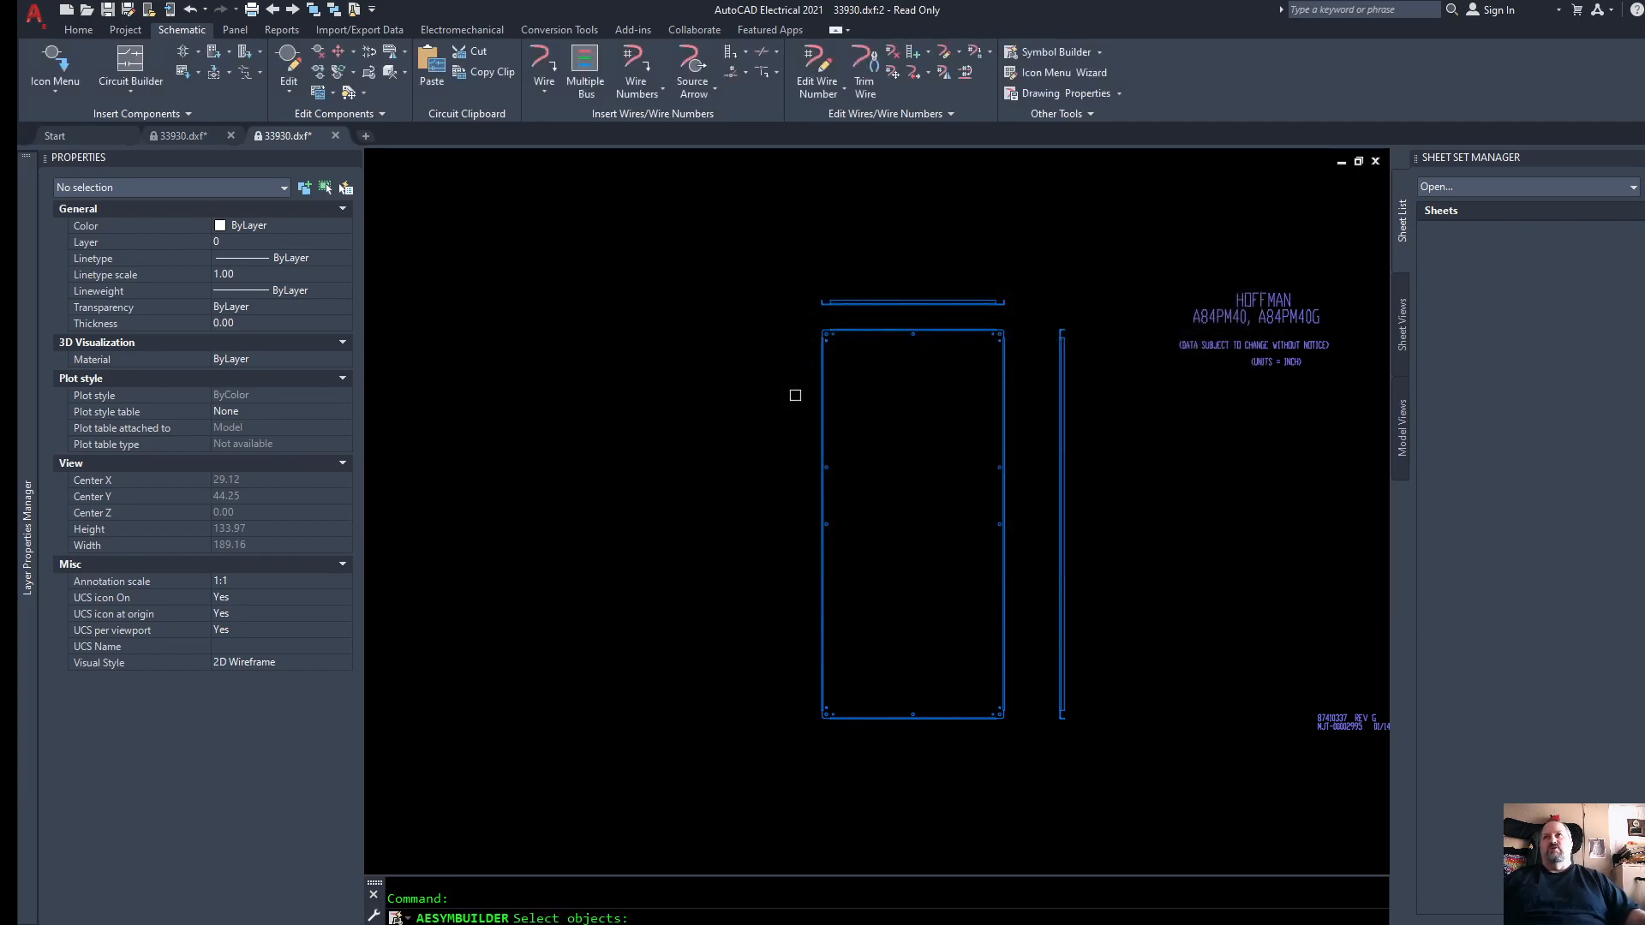
click(804, 321)
click(1033, 754)
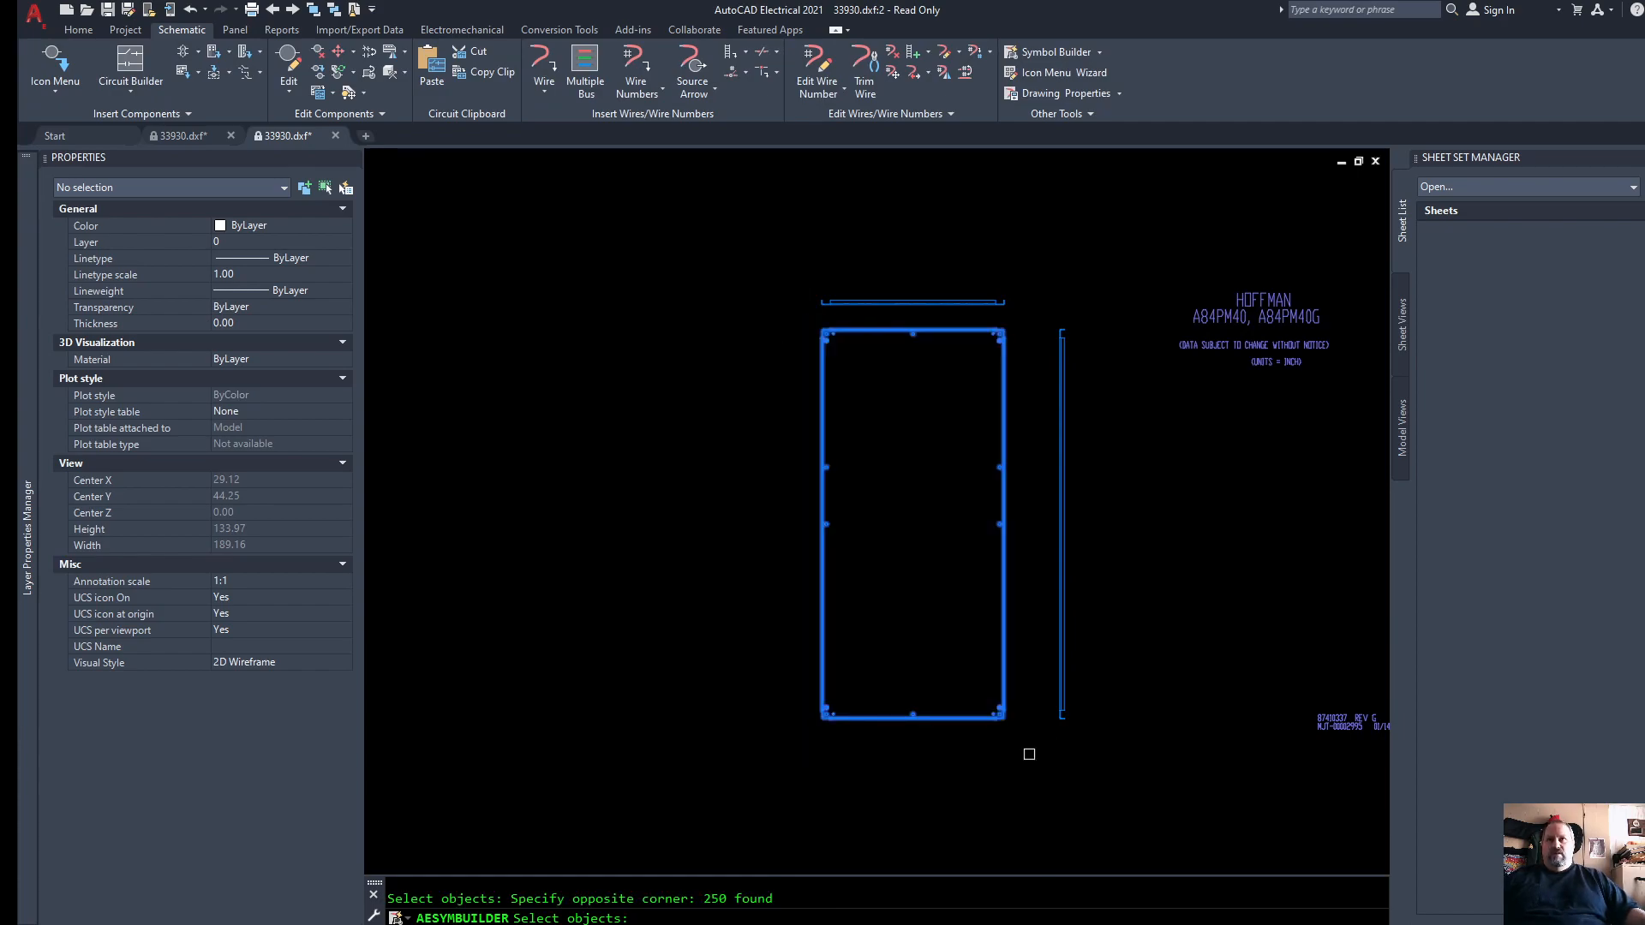
key(Return)
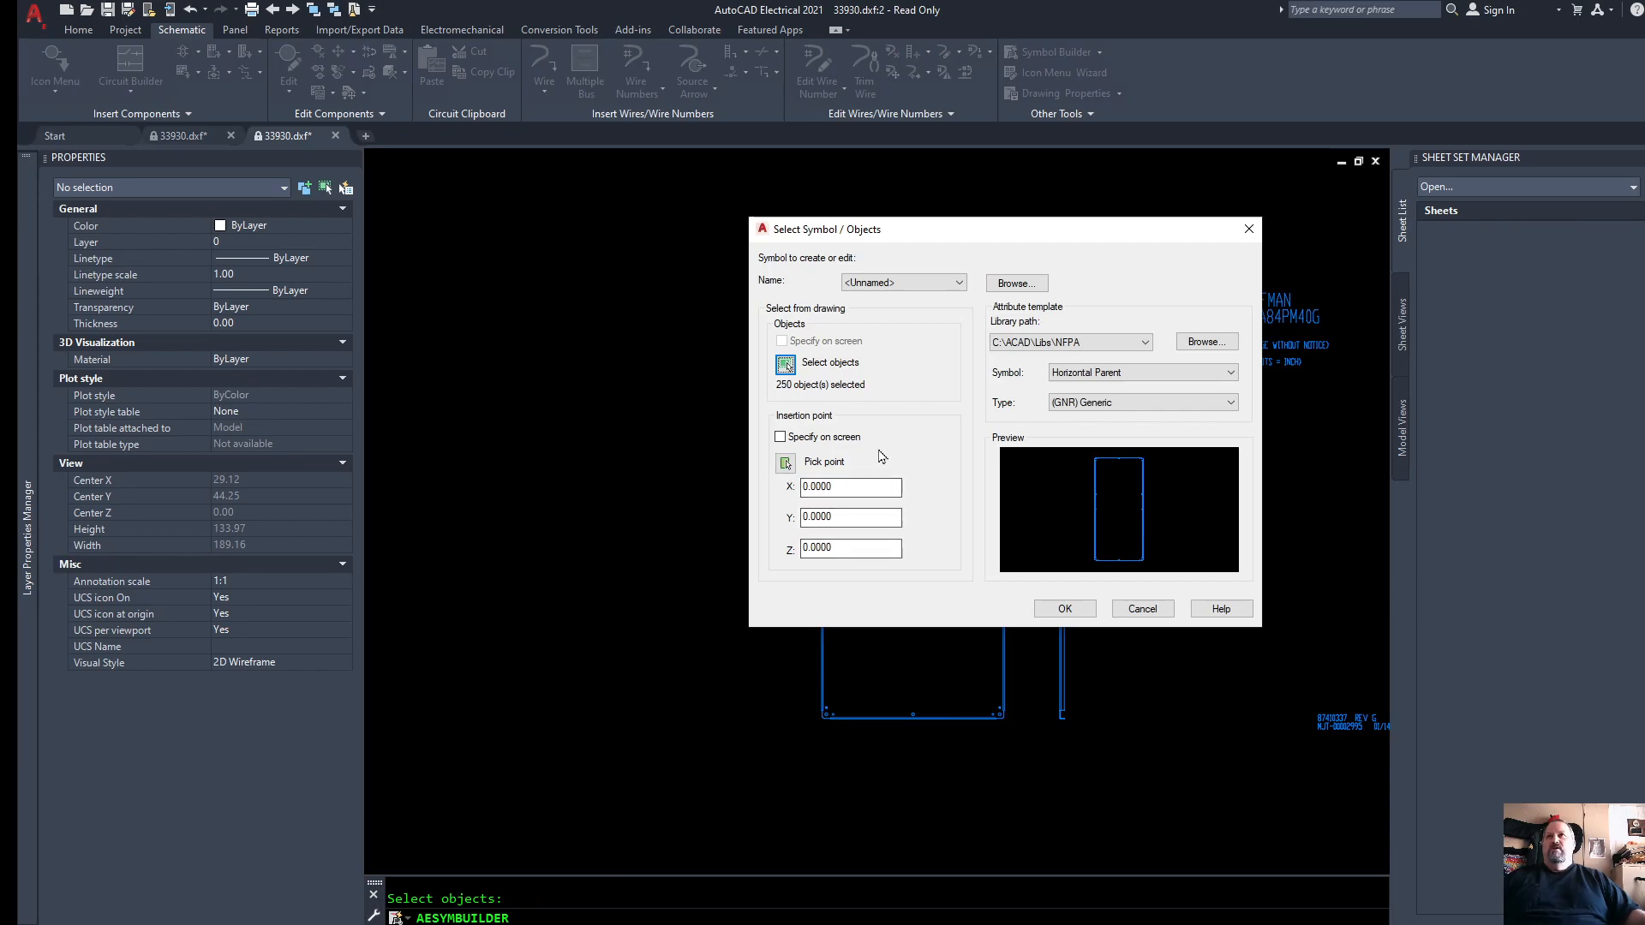
Step: Set the symbol's insertion point where the front view's outermost left and bottom edges would meet at the lower-left corner
click(786, 464)
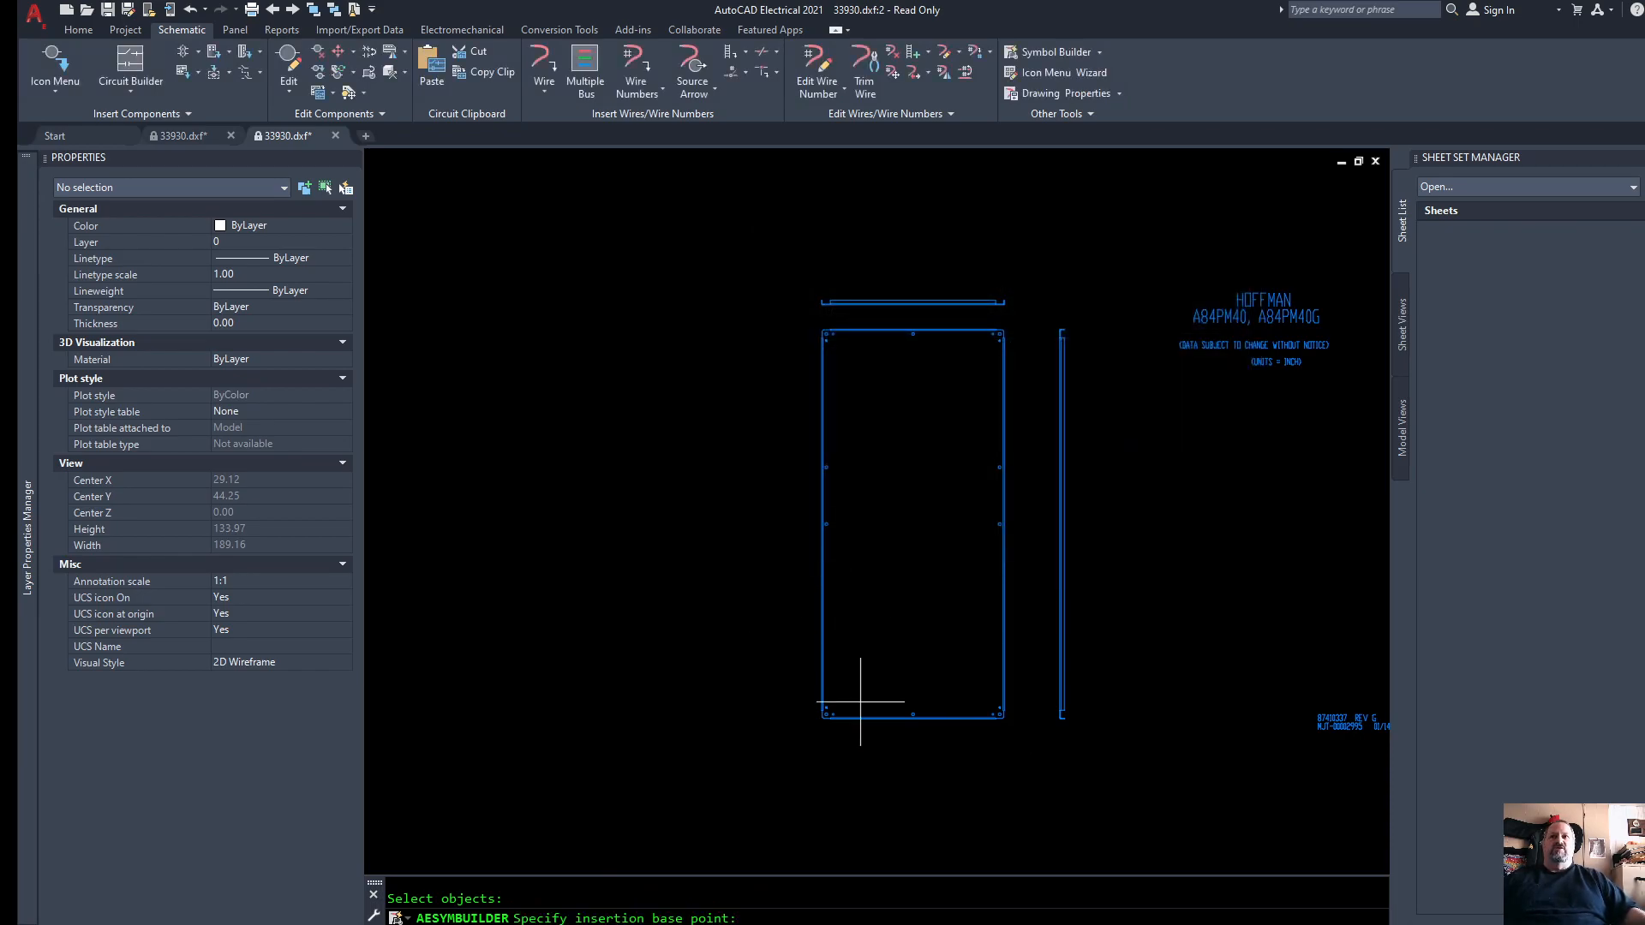
scroll(827, 716, up, 5)
scroll(806, 724, up, 5)
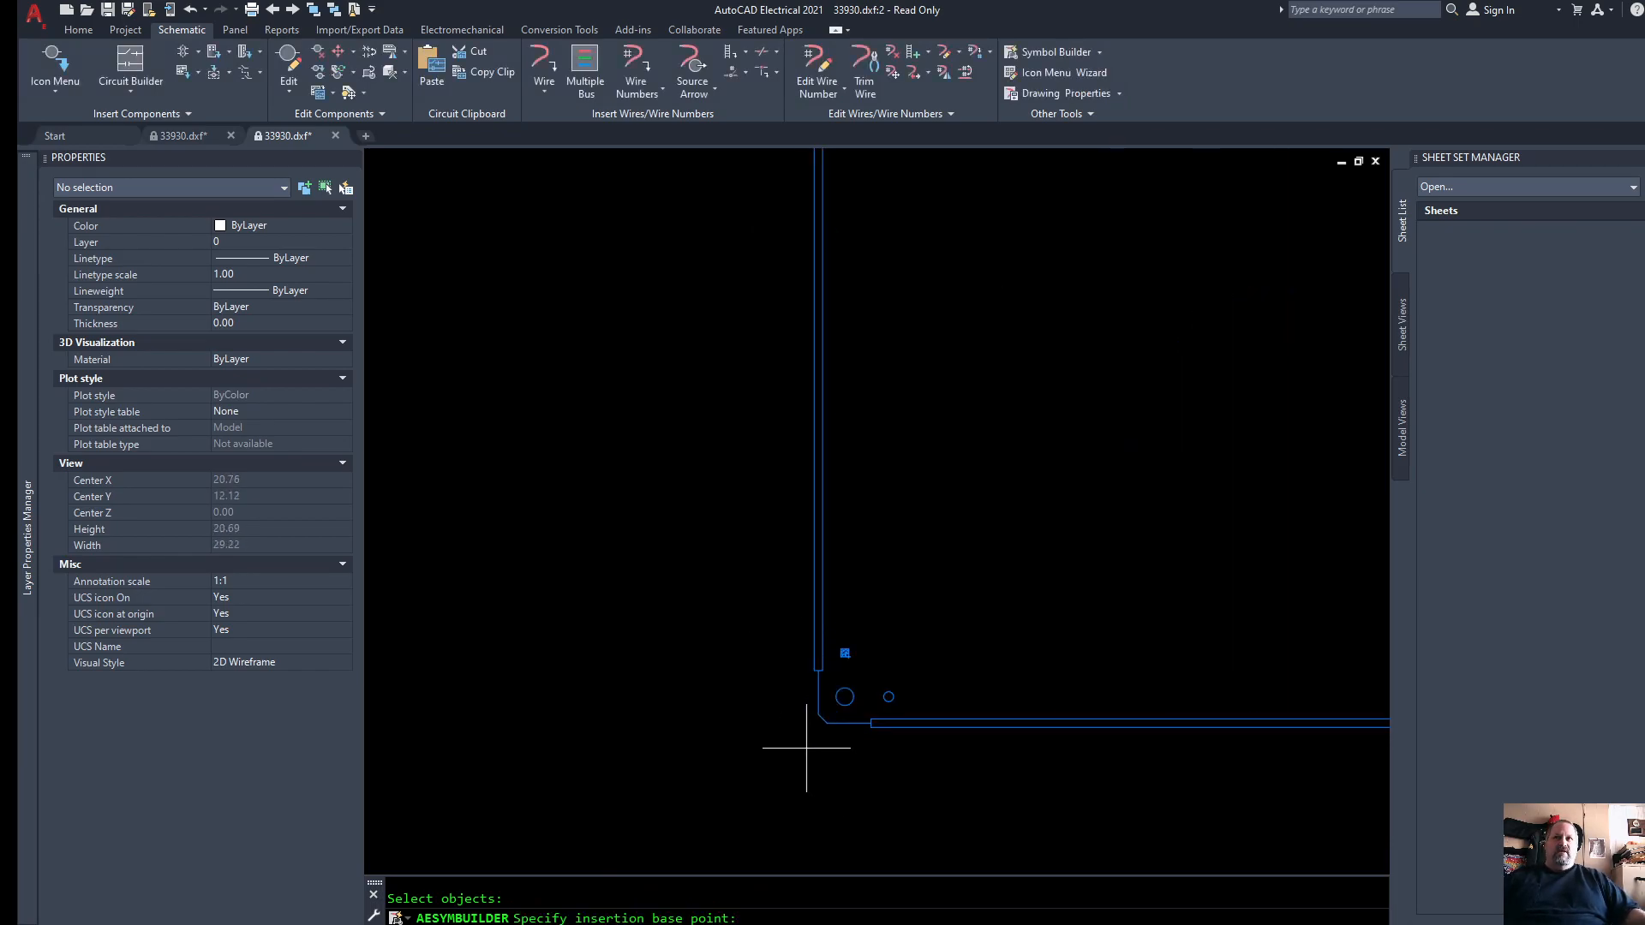
scroll(789, 729, down, 2)
scroll(783, 730, up, 4)
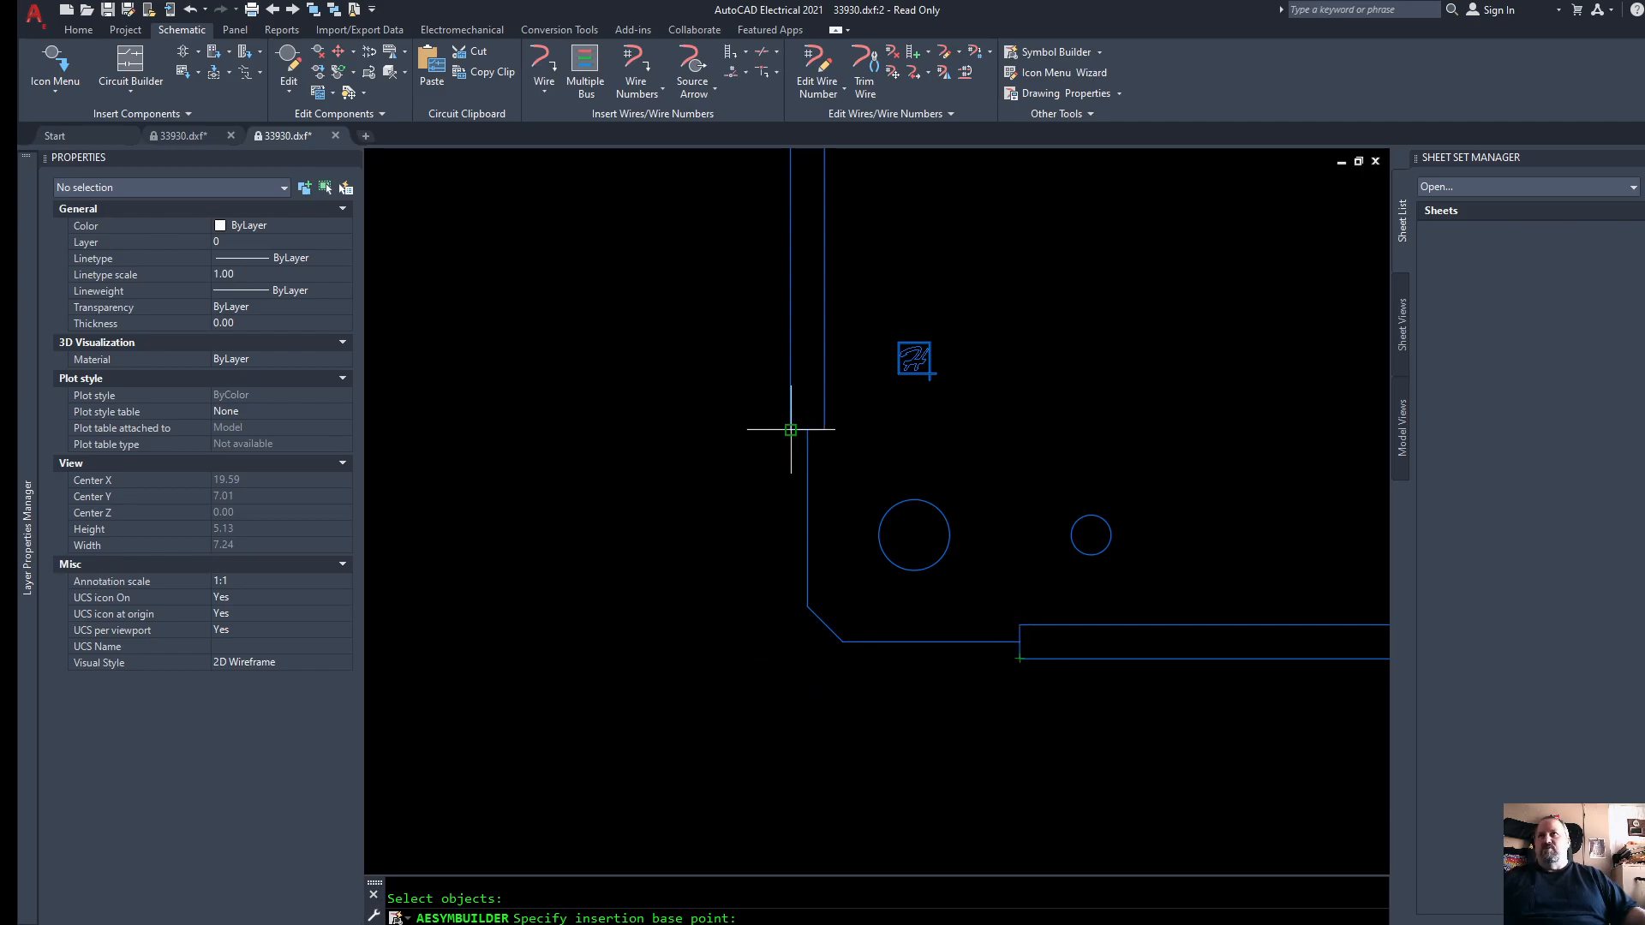
click(790, 658)
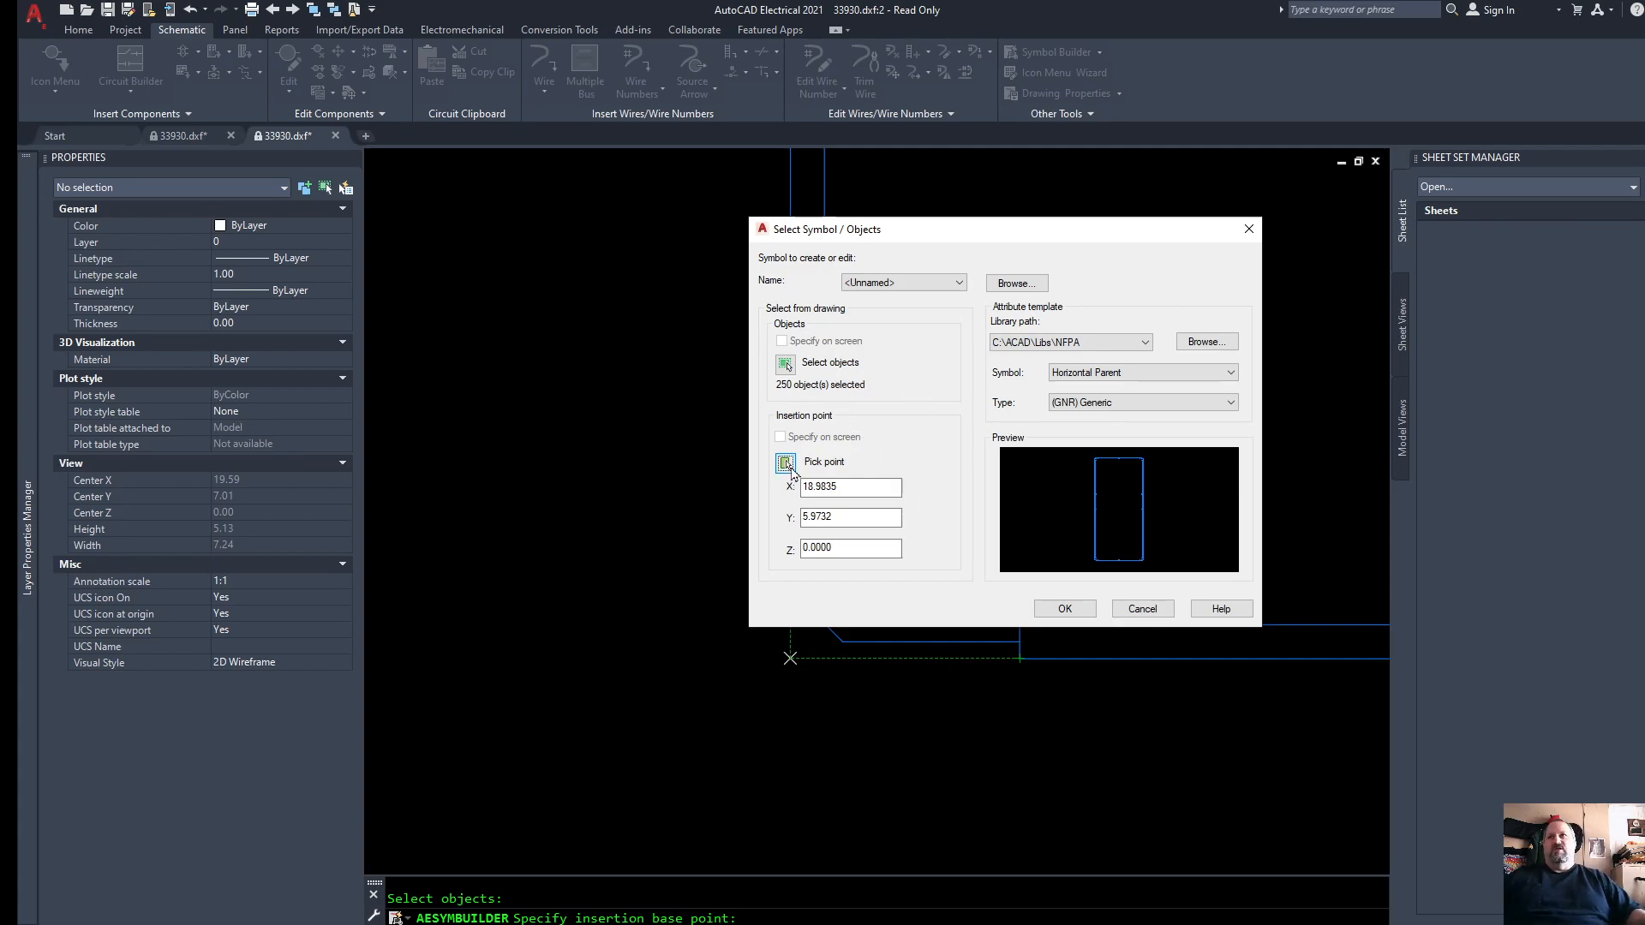
Step: Set the symbol's attribute template to Panel Footprint with the (GNR) Generic type, and open the symbol for editing
click(1233, 377)
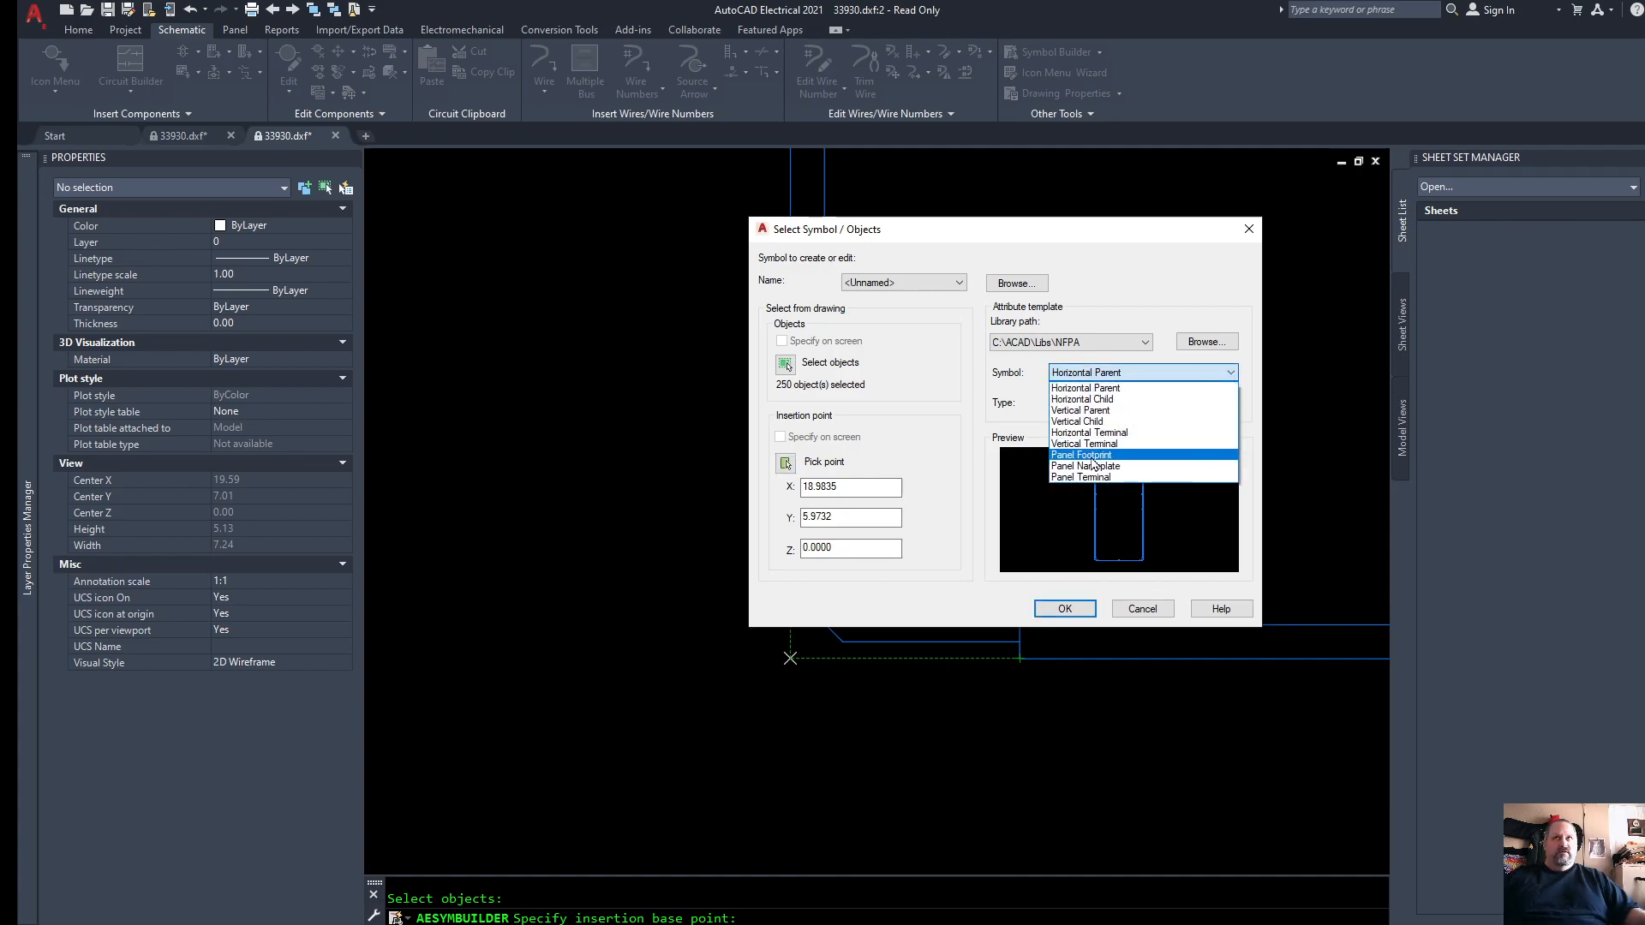
click(1094, 455)
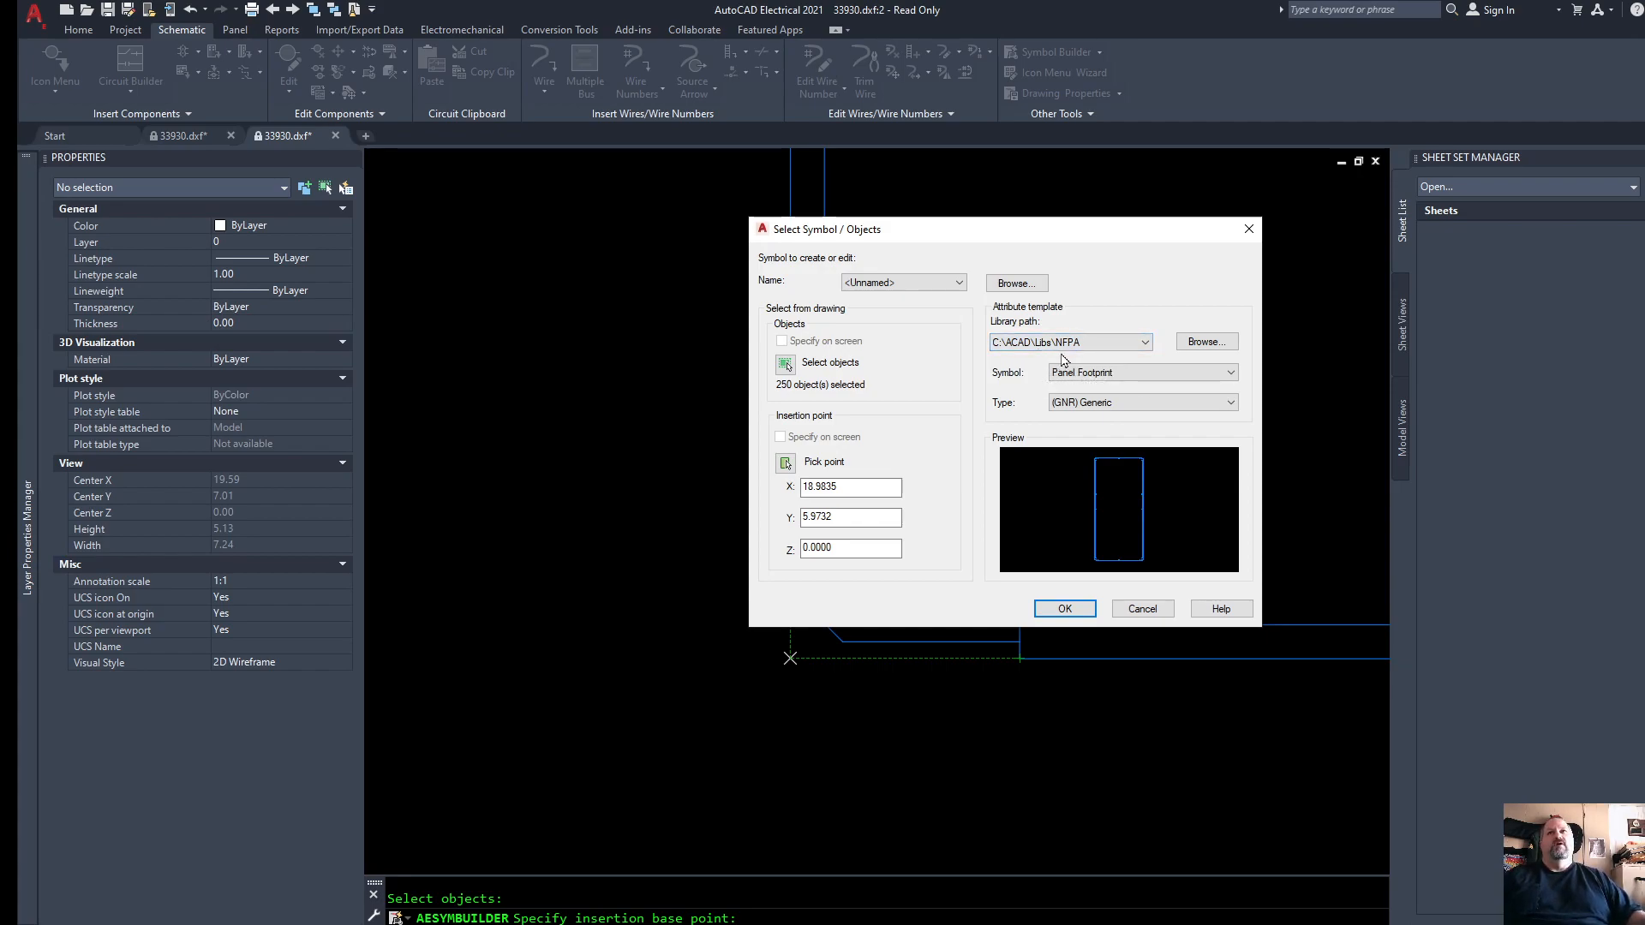
click(1206, 408)
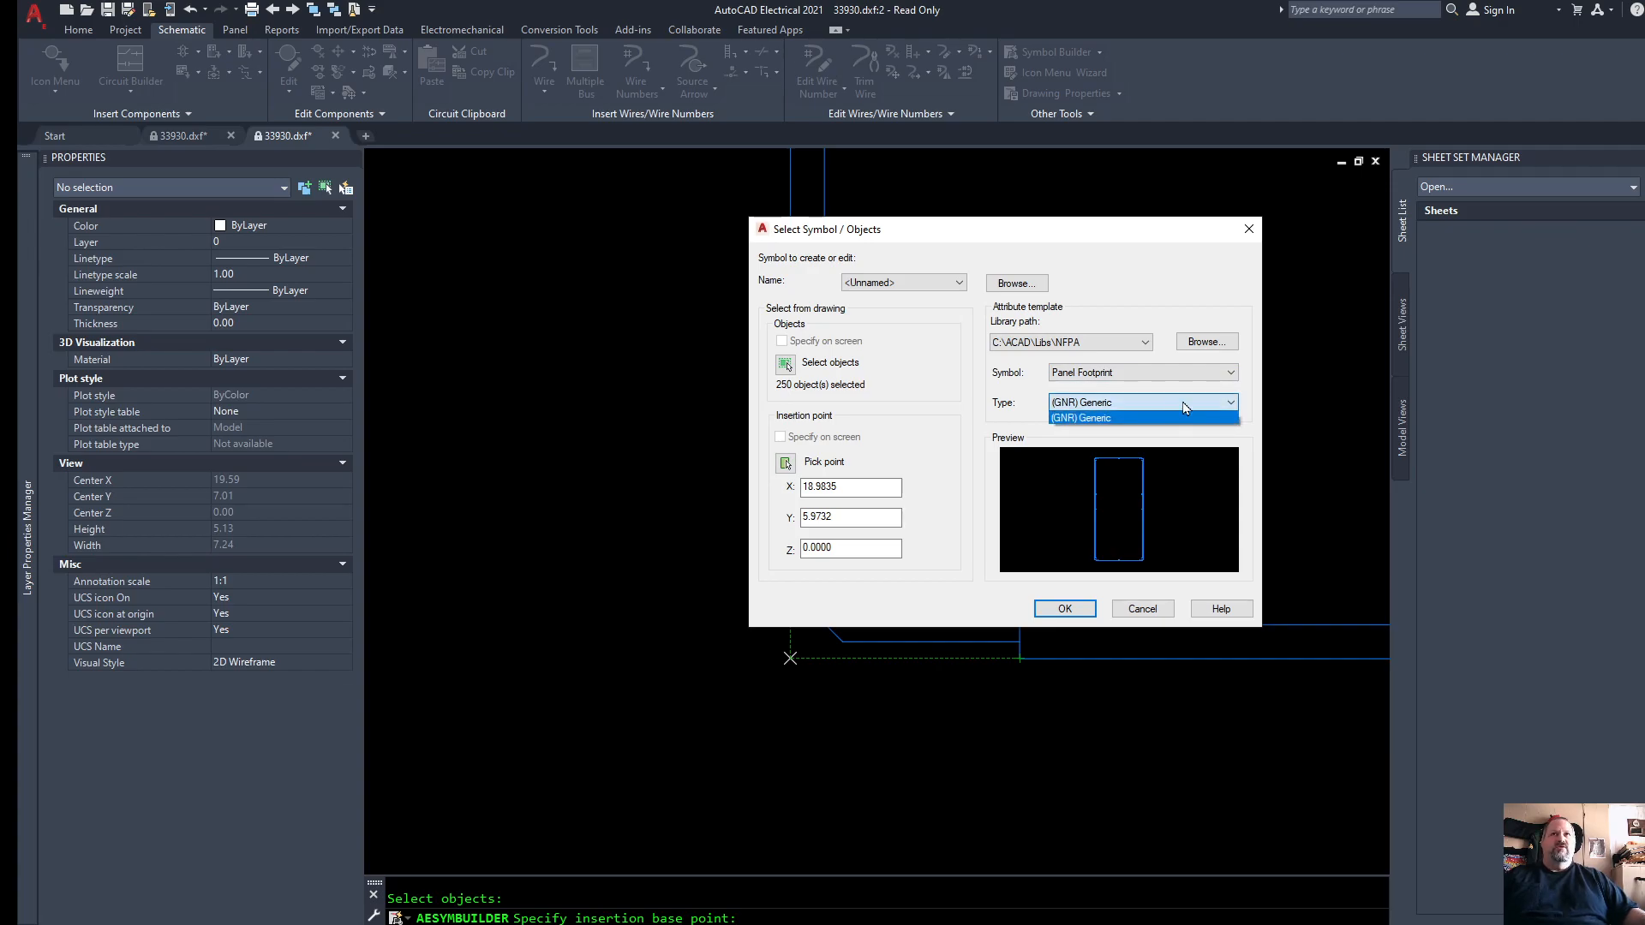
click(1232, 402)
click(1065, 609)
click(790, 658)
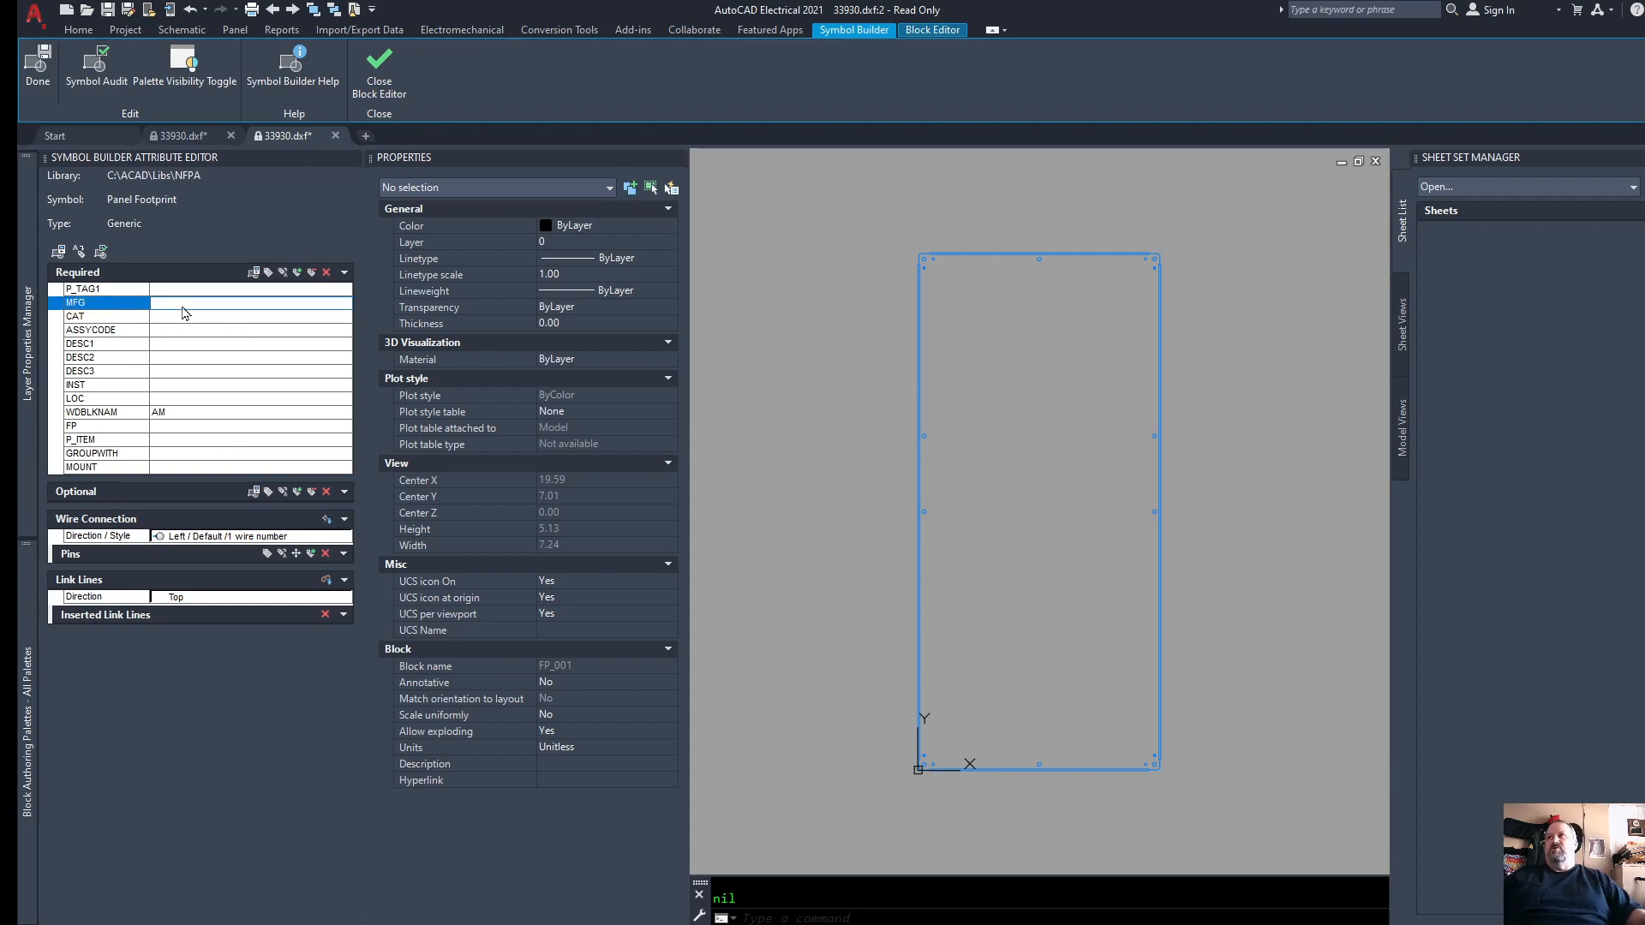
Step: Set the symbol's MFG attribute to HOFFMAN, CAT to A84PM40 and DESC1 to SUBPANEL
text(HOFFMAN)
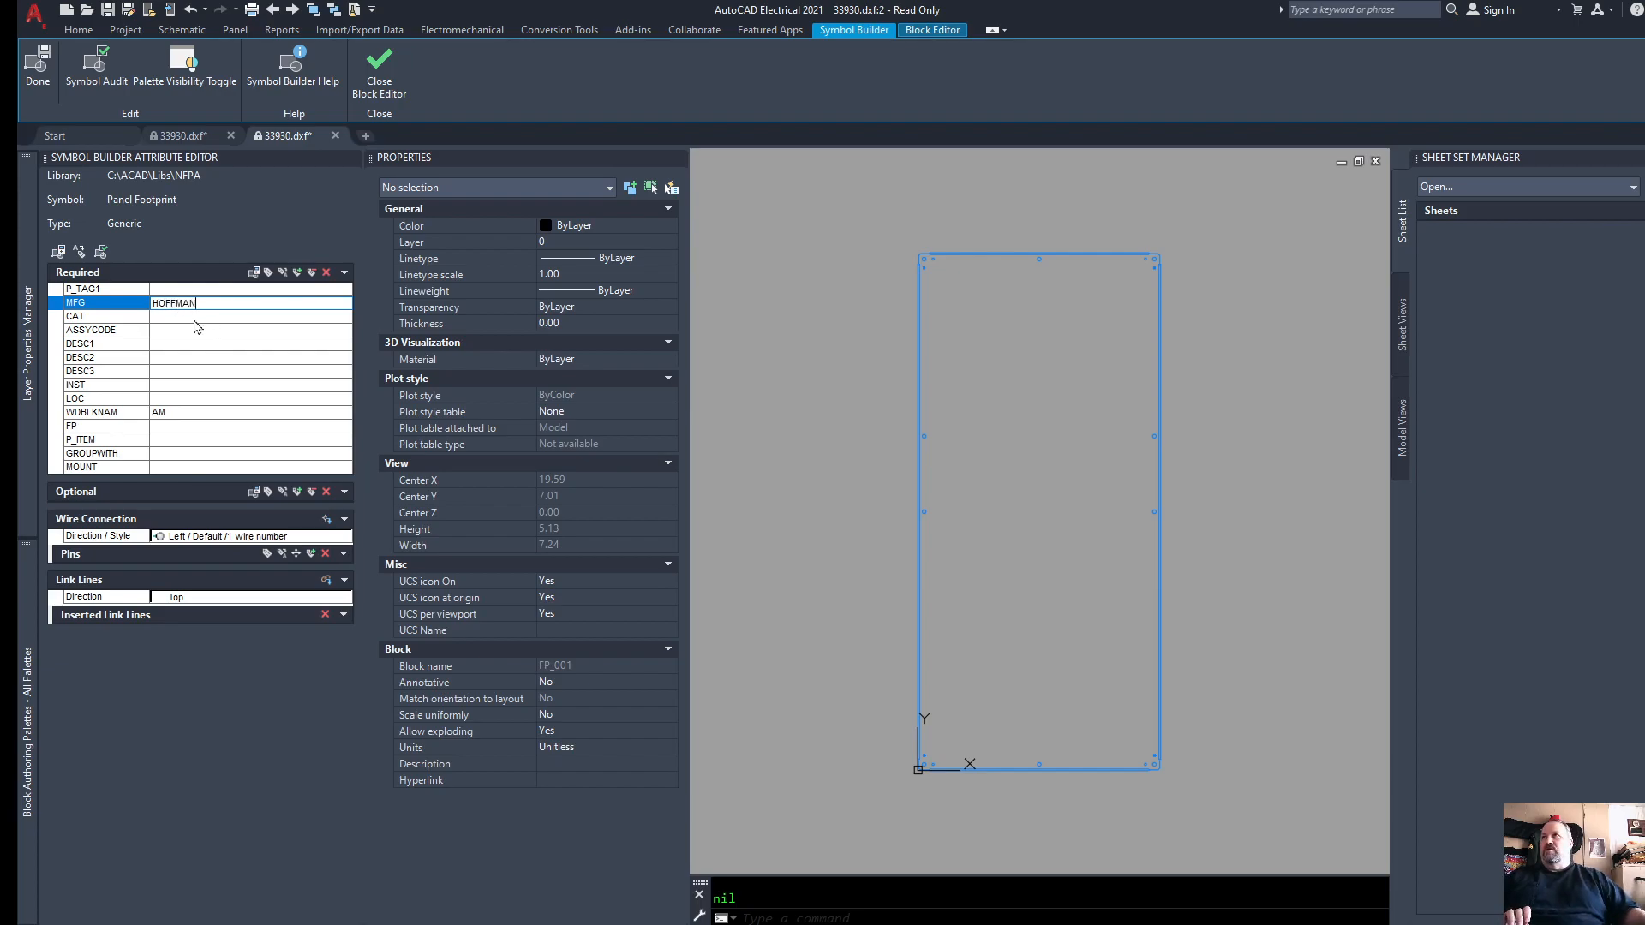
click(194, 320)
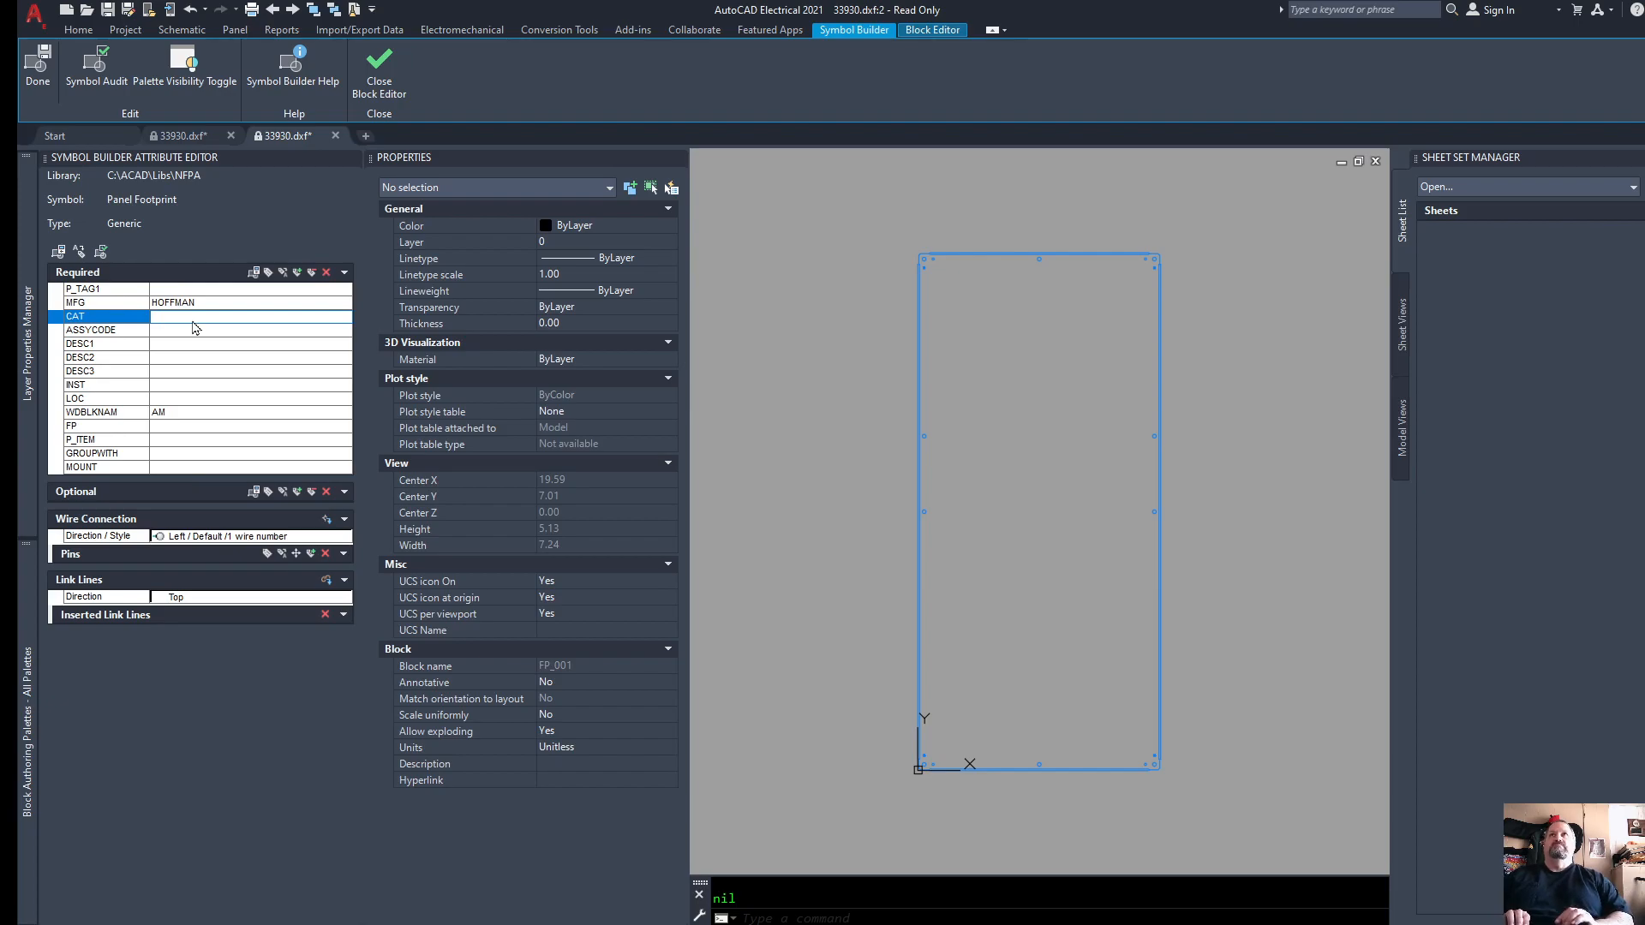
text(A84PM40)
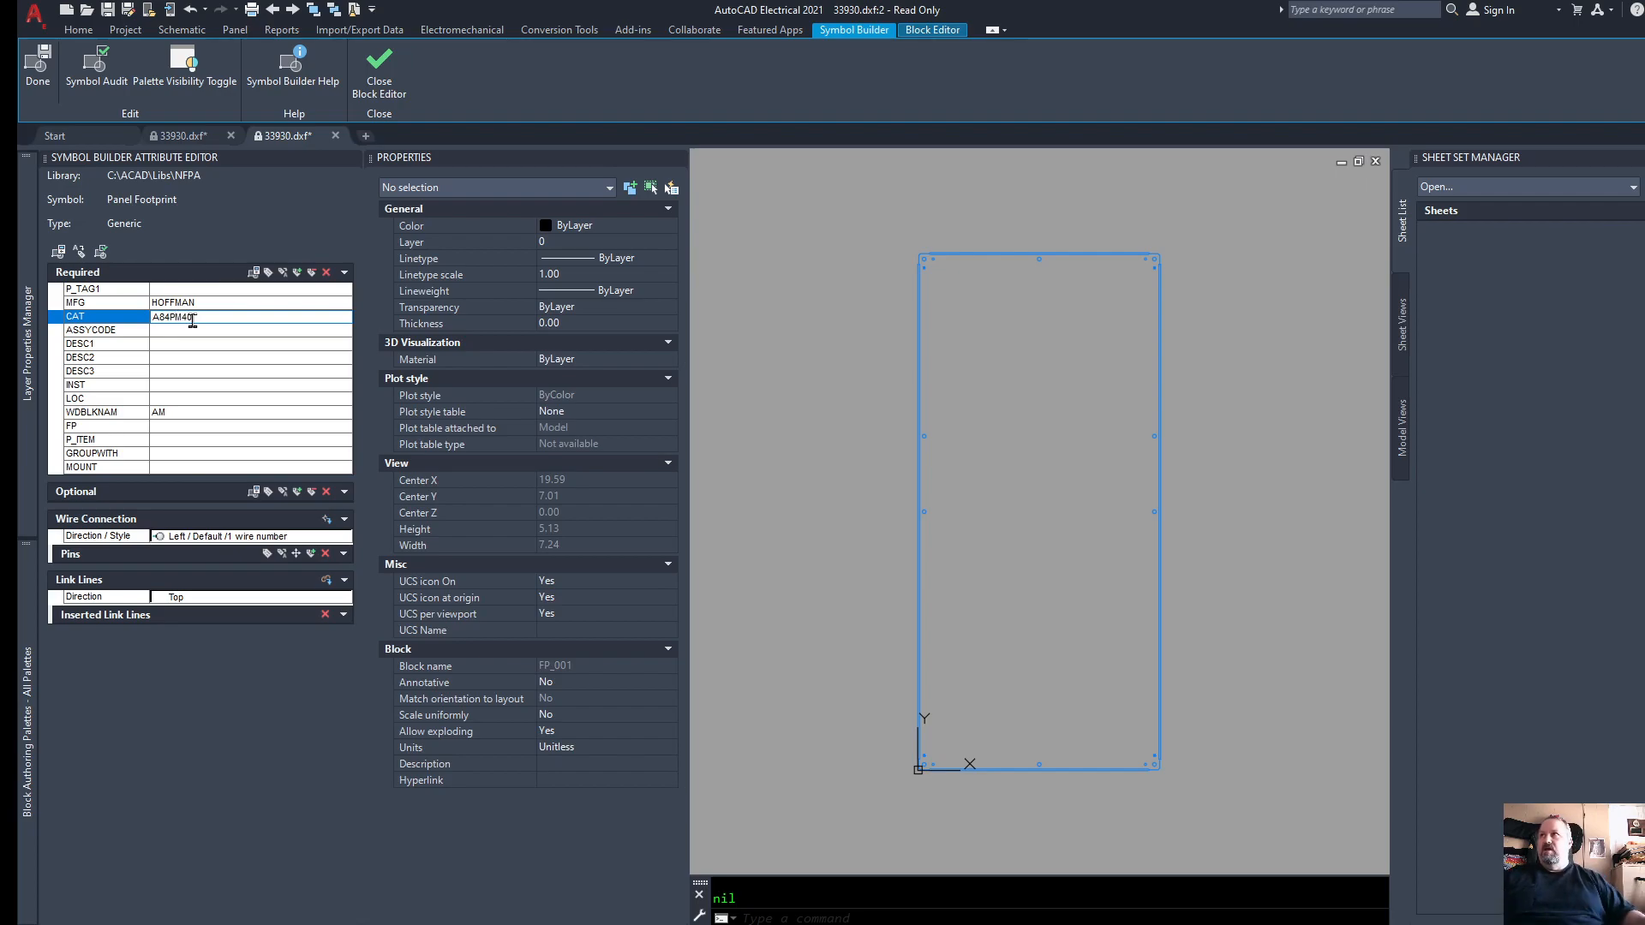
click(166, 346)
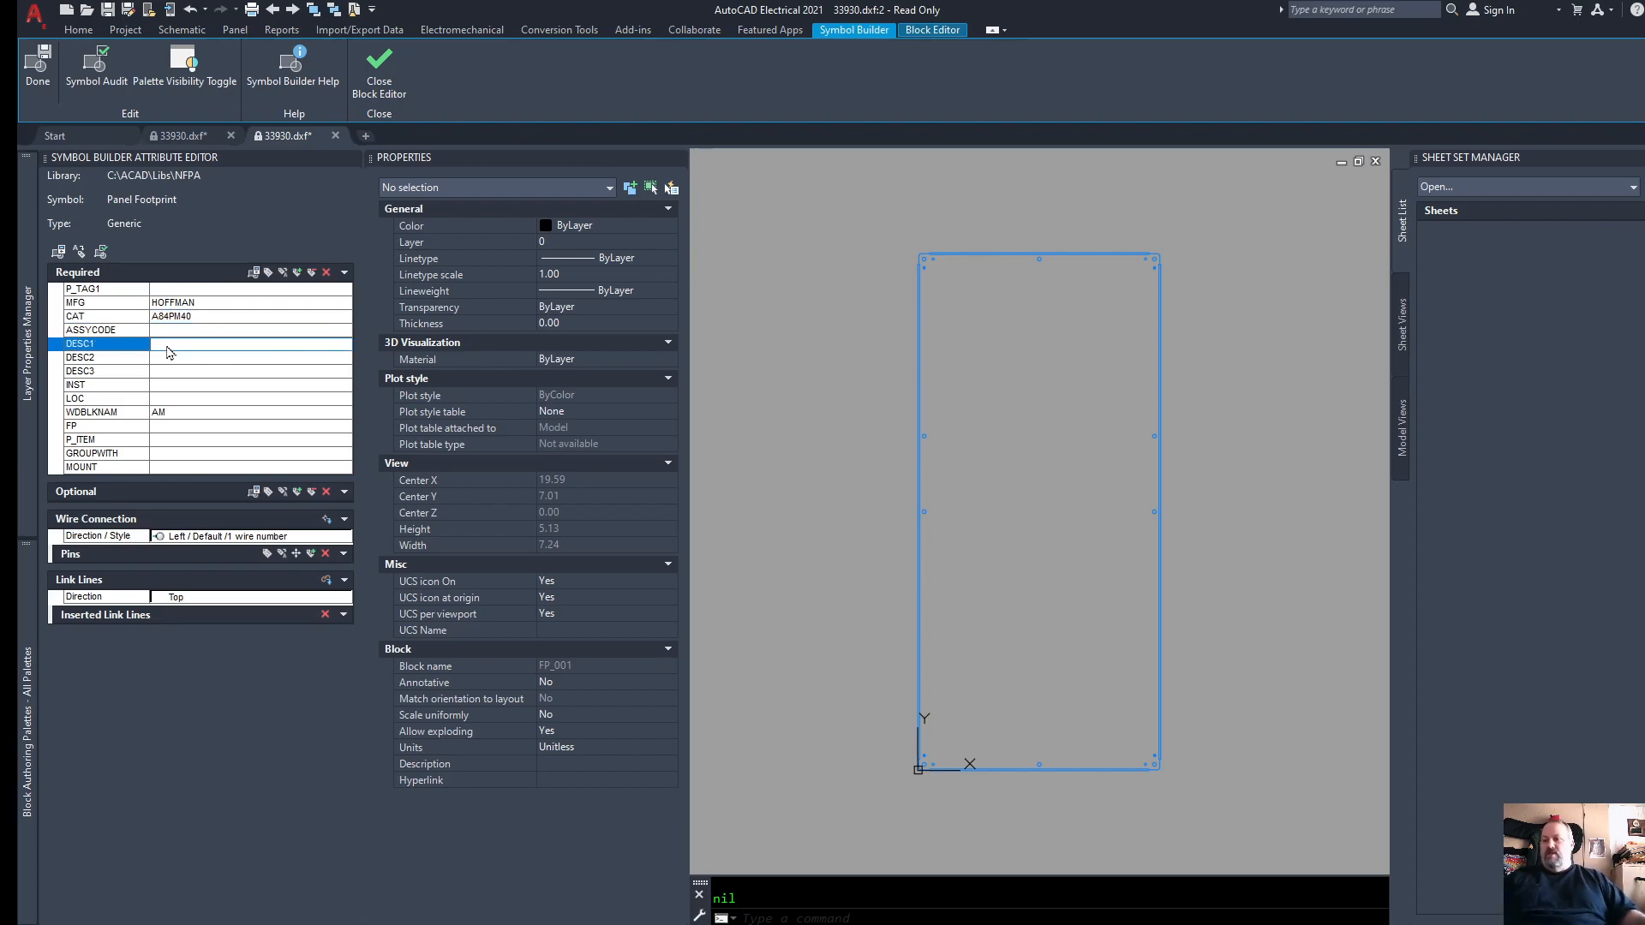
text(SUBPANEL)
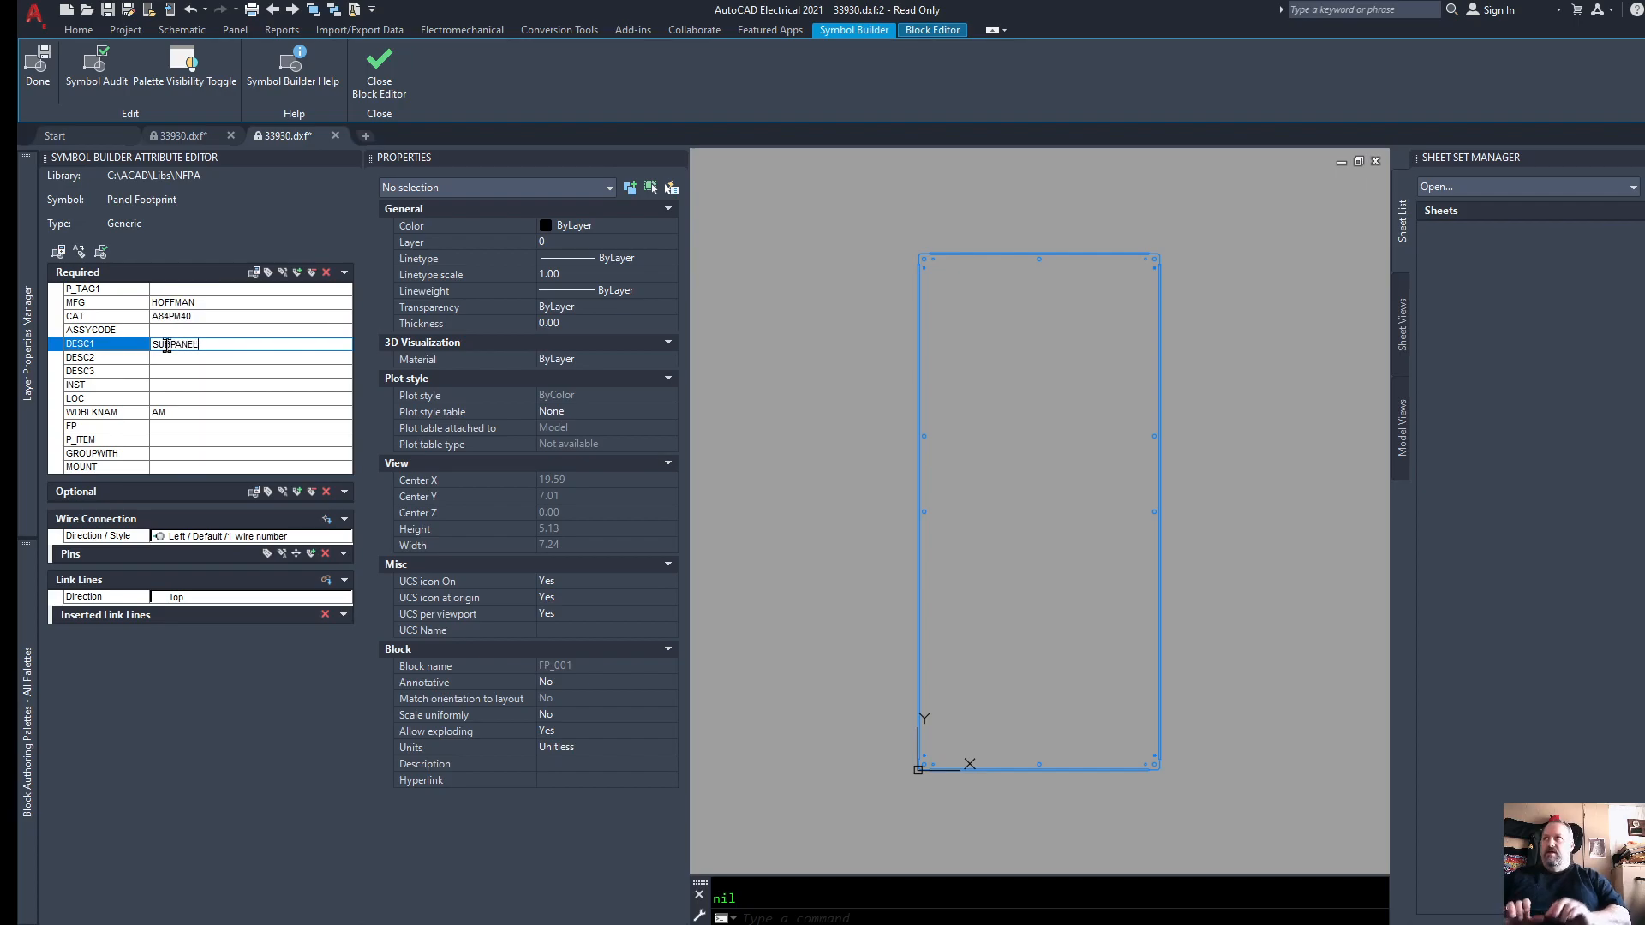
click(199, 375)
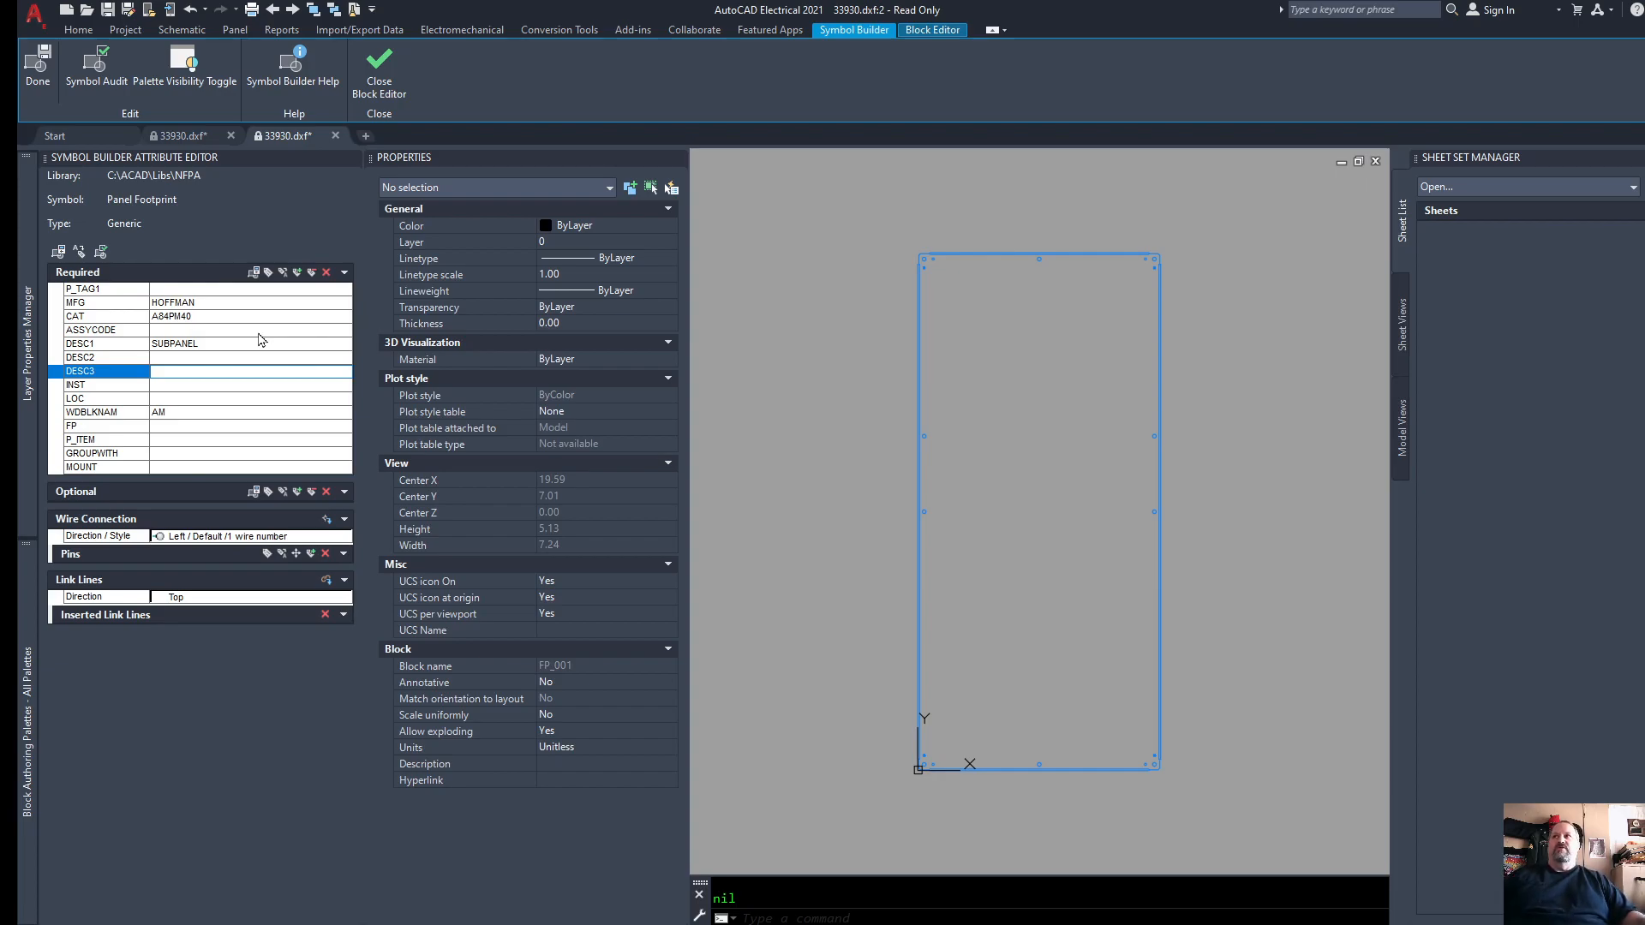
Step: Set the WDBLKNAM catalog lookup attribute to EN
click(220, 414)
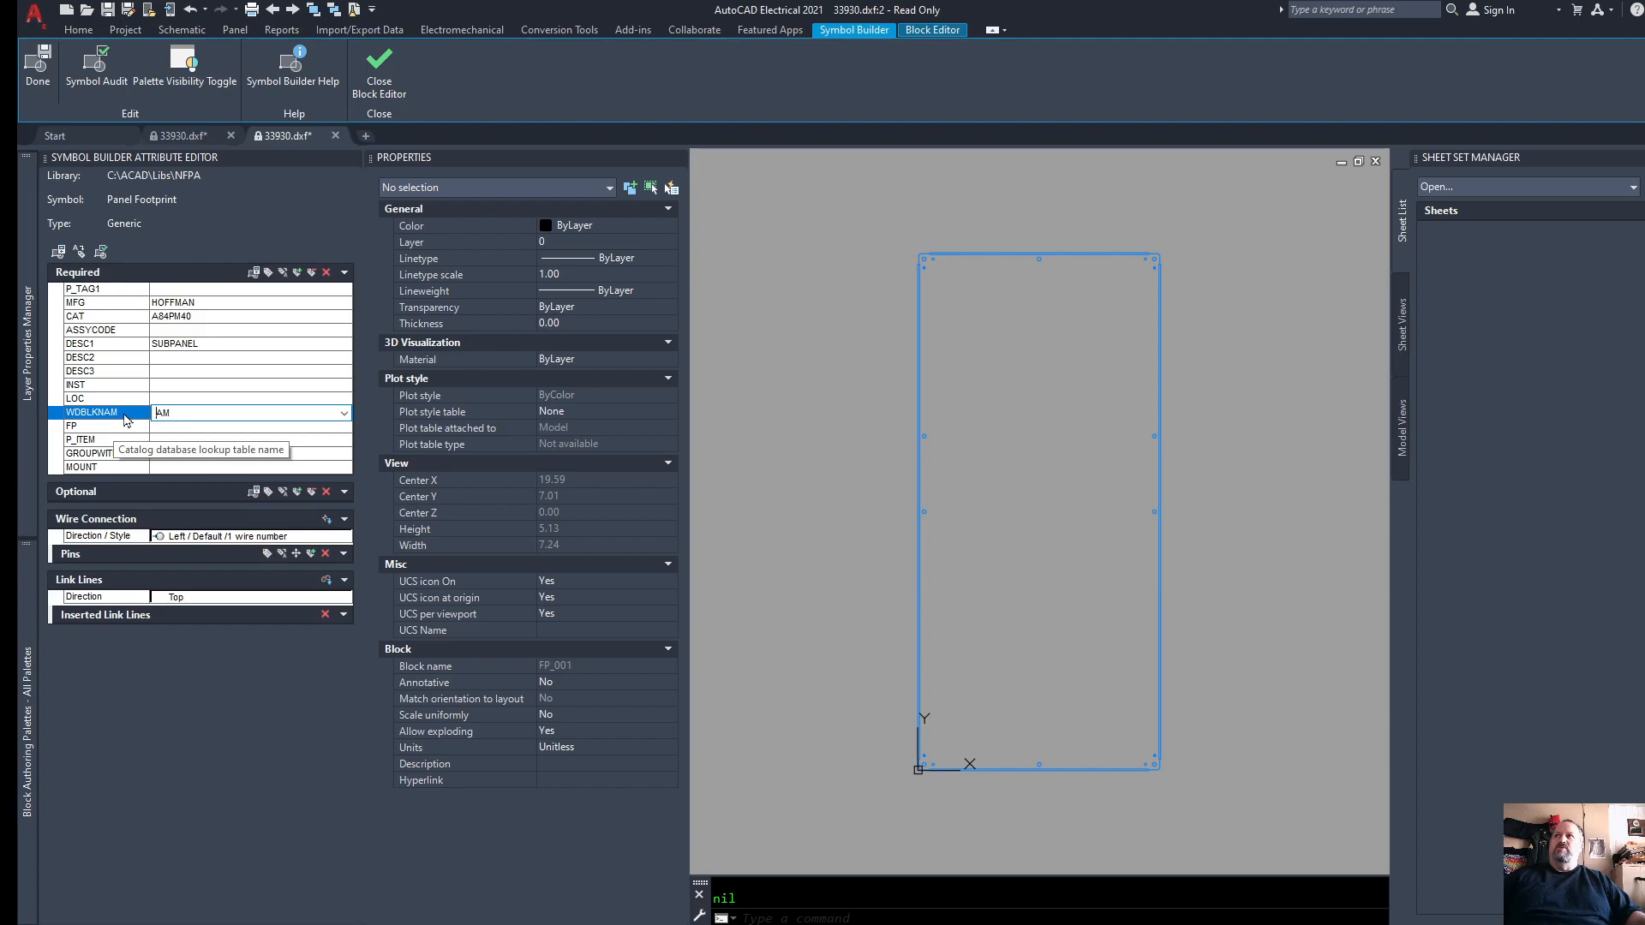
click(344, 414)
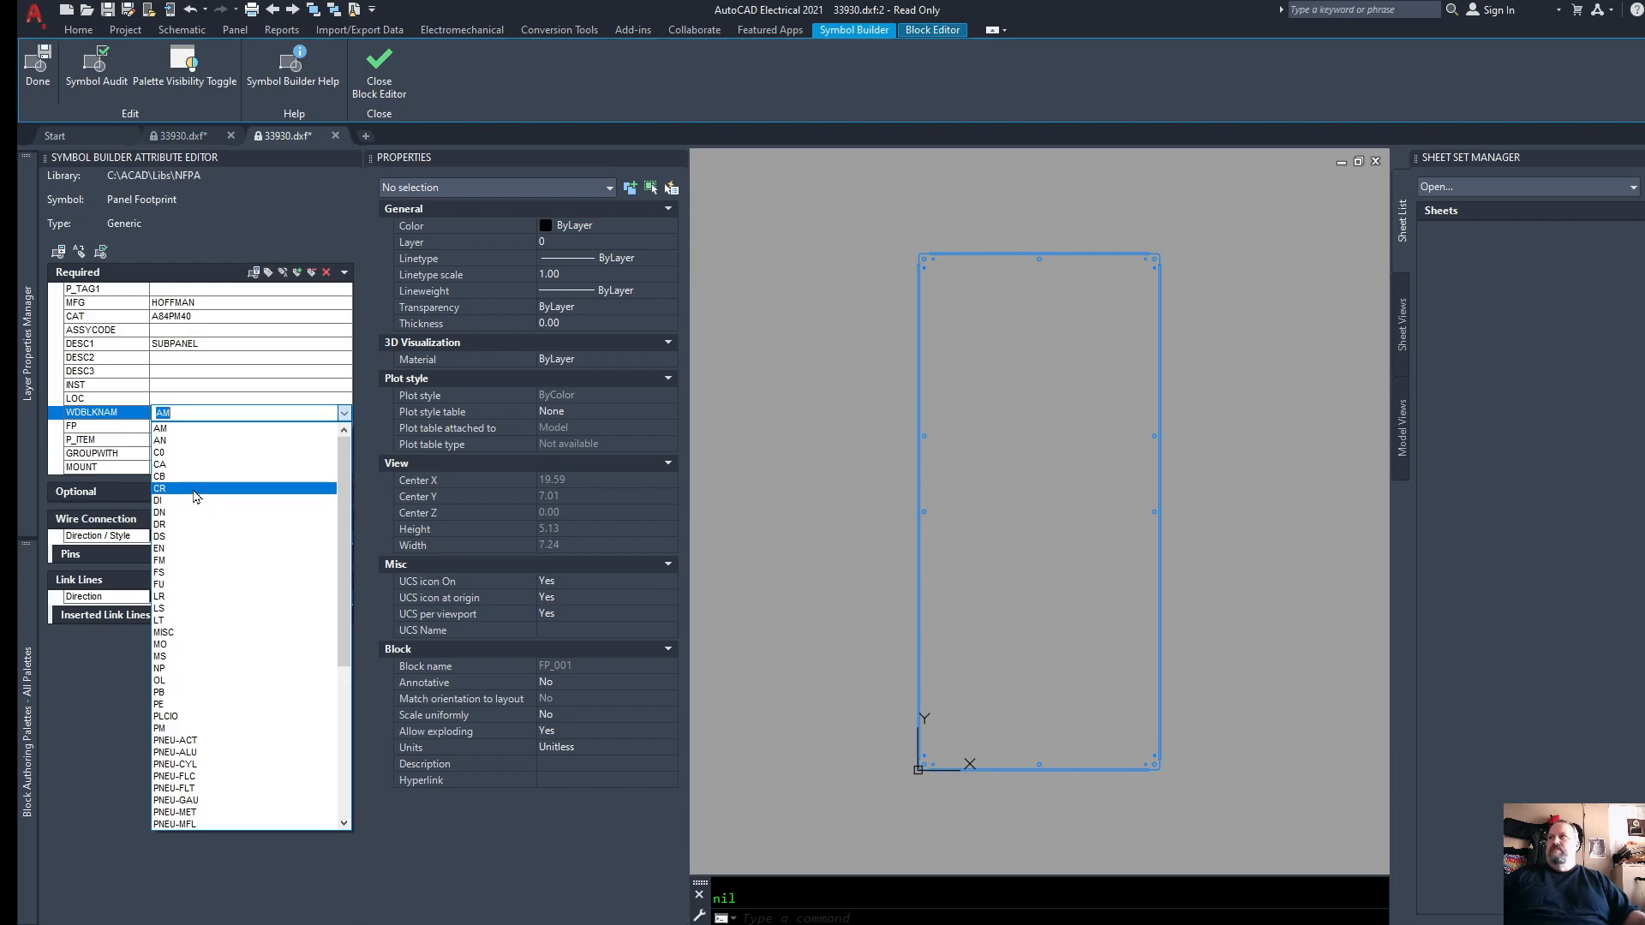
click(171, 553)
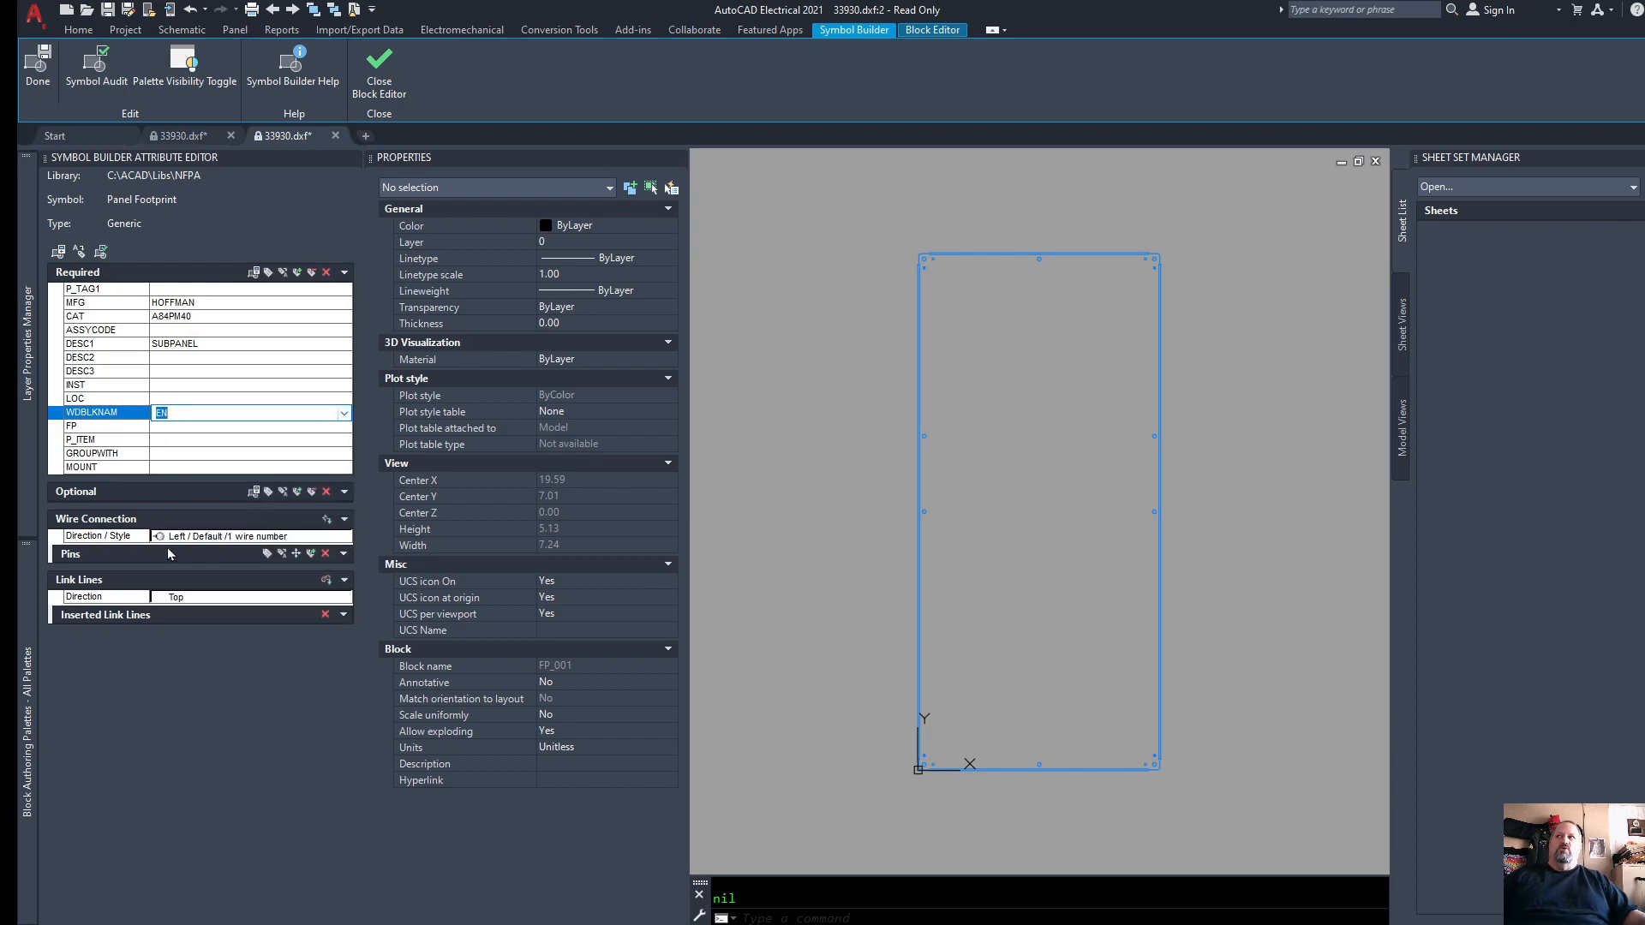
click(237, 374)
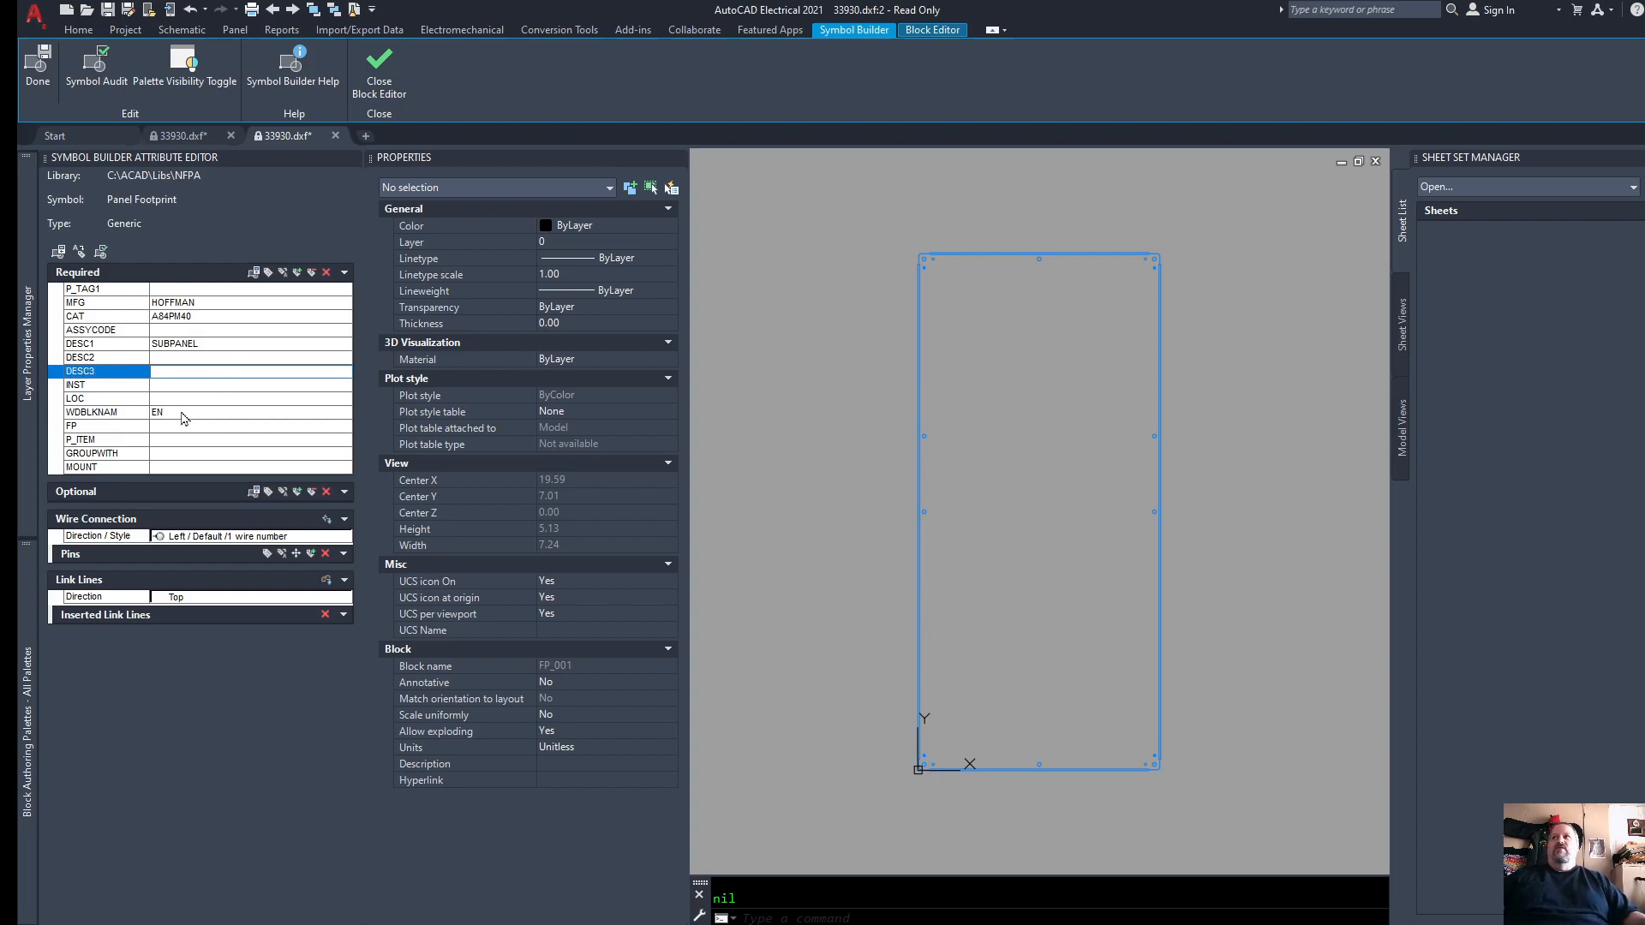
click(312, 388)
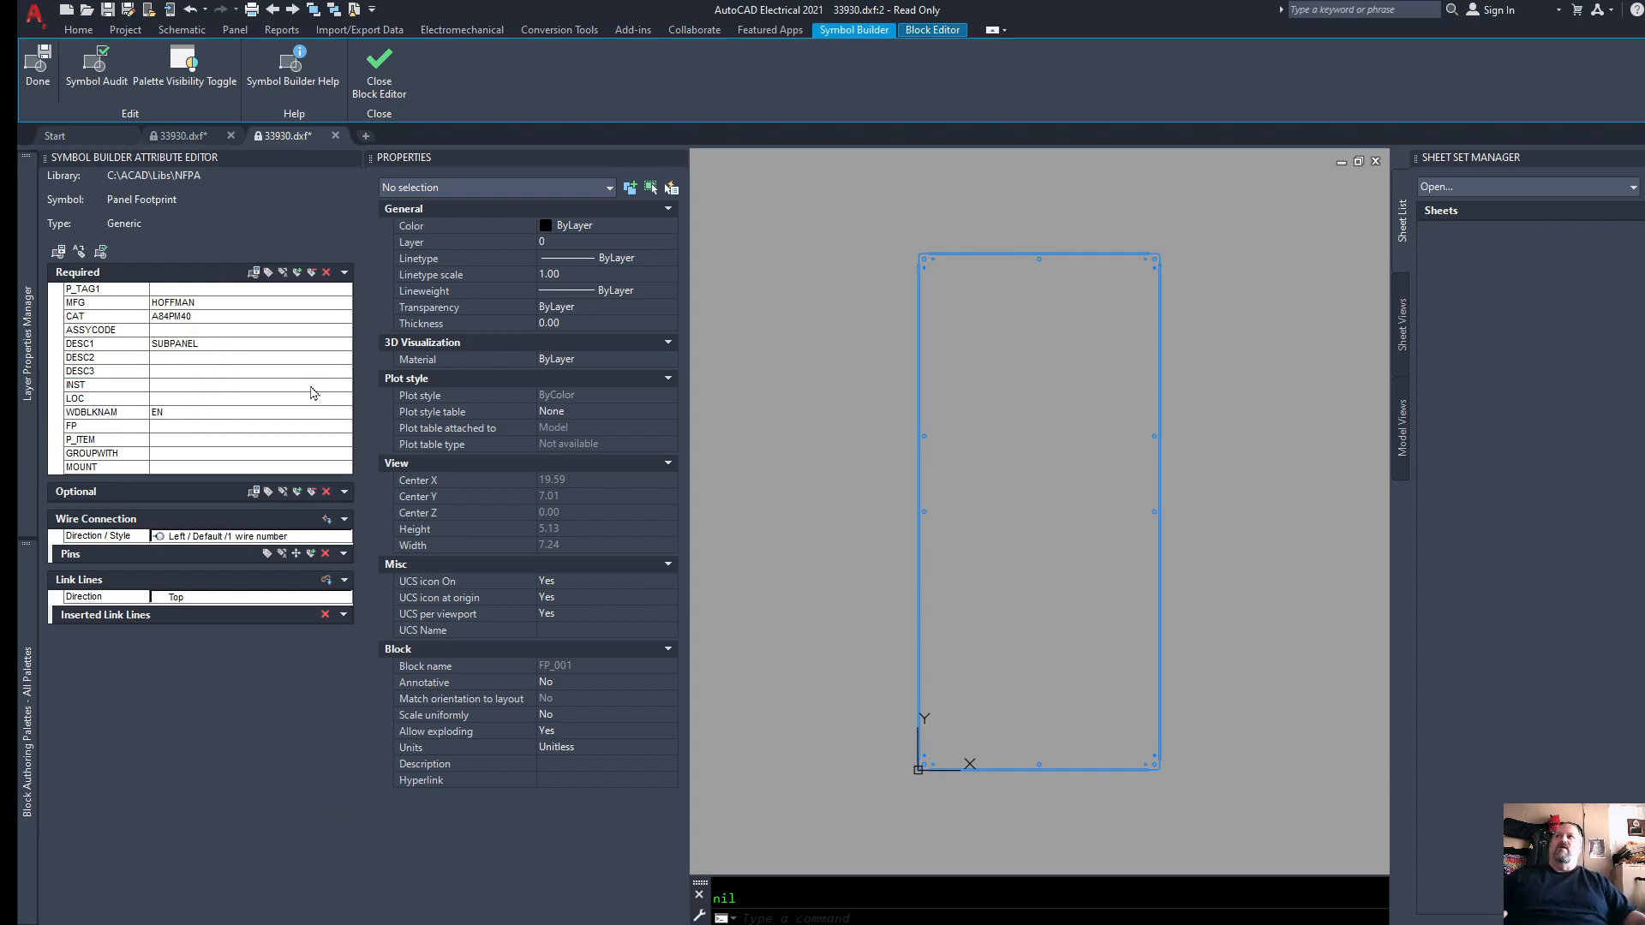
click(133, 292)
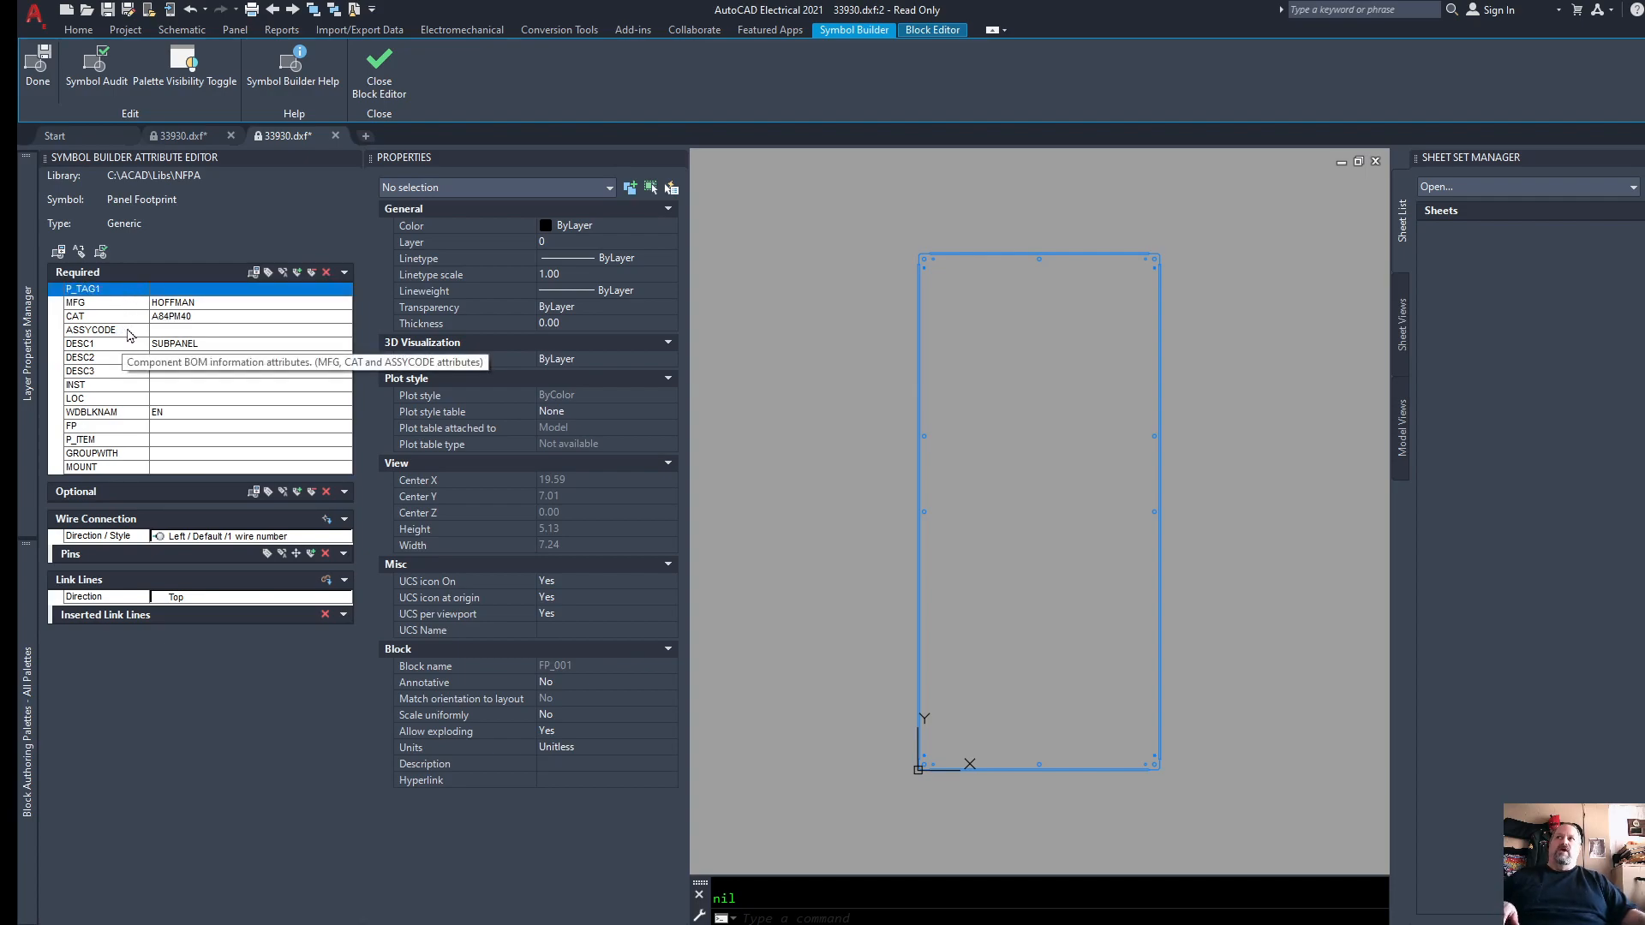
ctrl+click(130, 332)
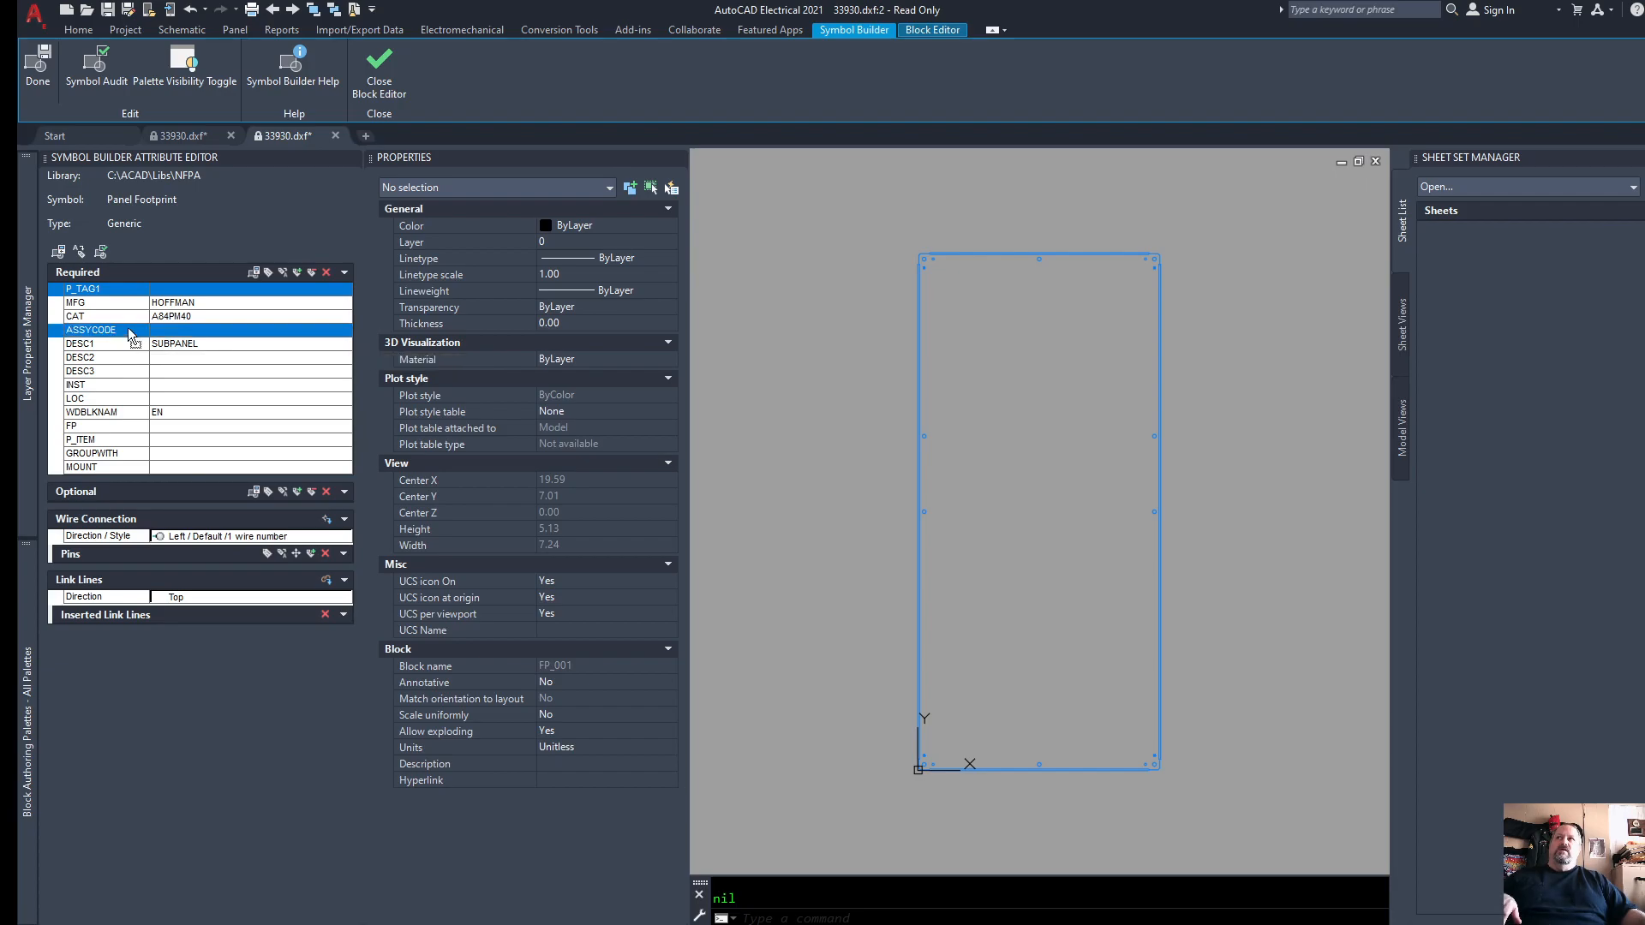
ctrl+click(135, 373)
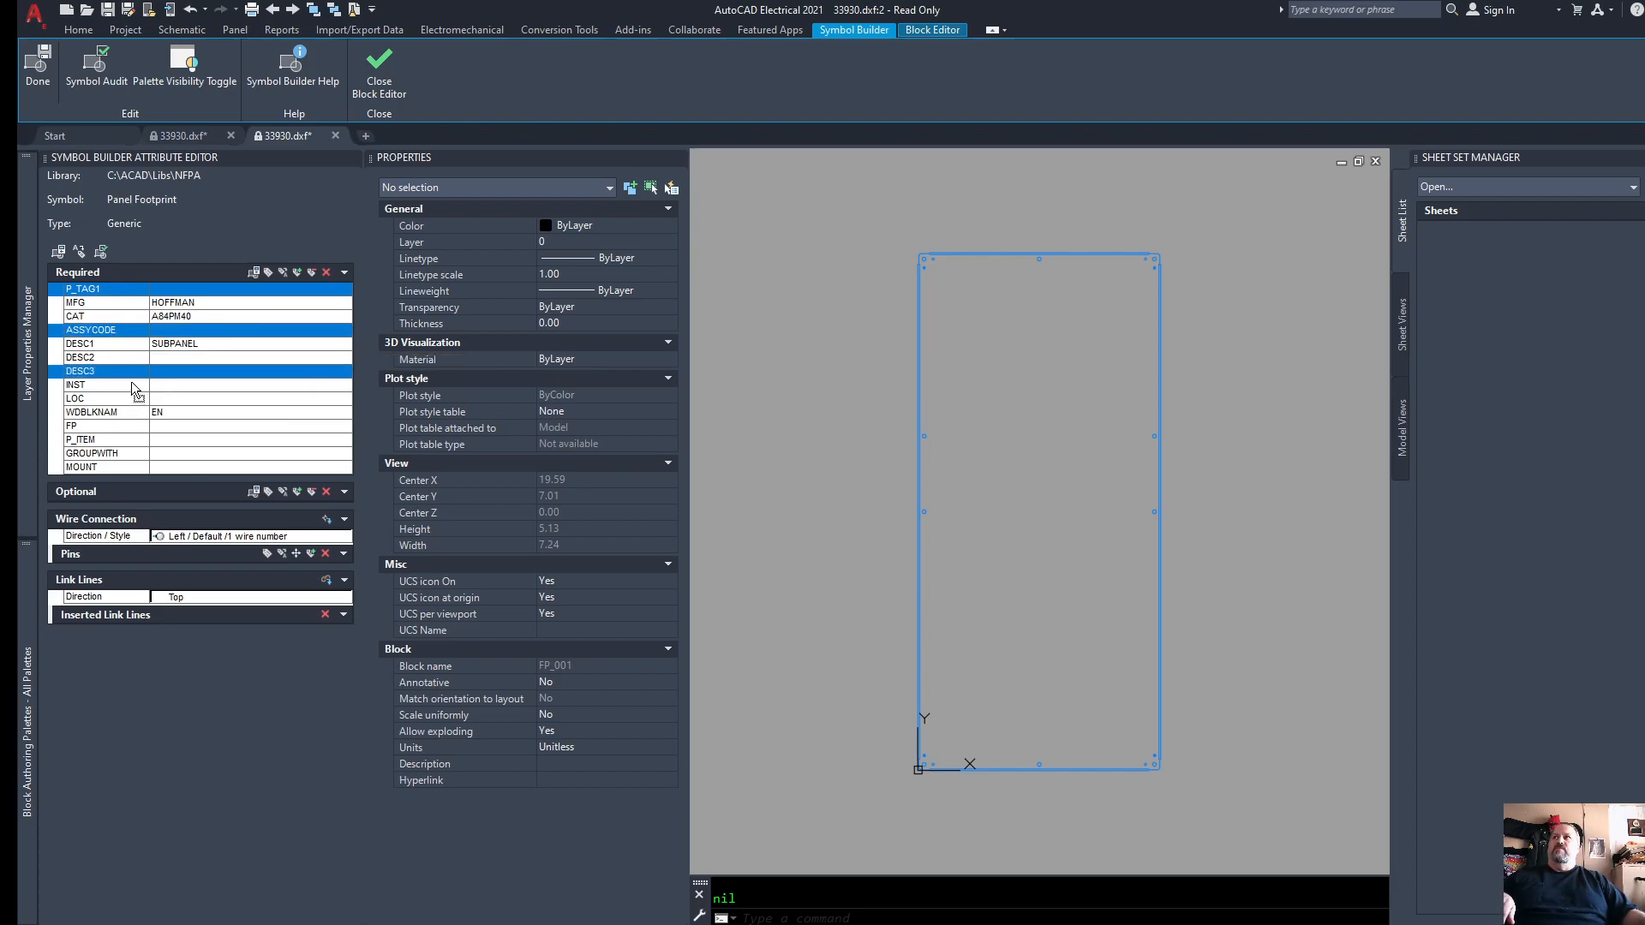
click(136, 386)
Step: Insert the P_TAG1, ASSYCODE, INST, LOC, WDBLKNAM, FP and P_ITEM attributes together at the midpoint of the panel's upper edge
click(133, 291)
ctrl+click(137, 331)
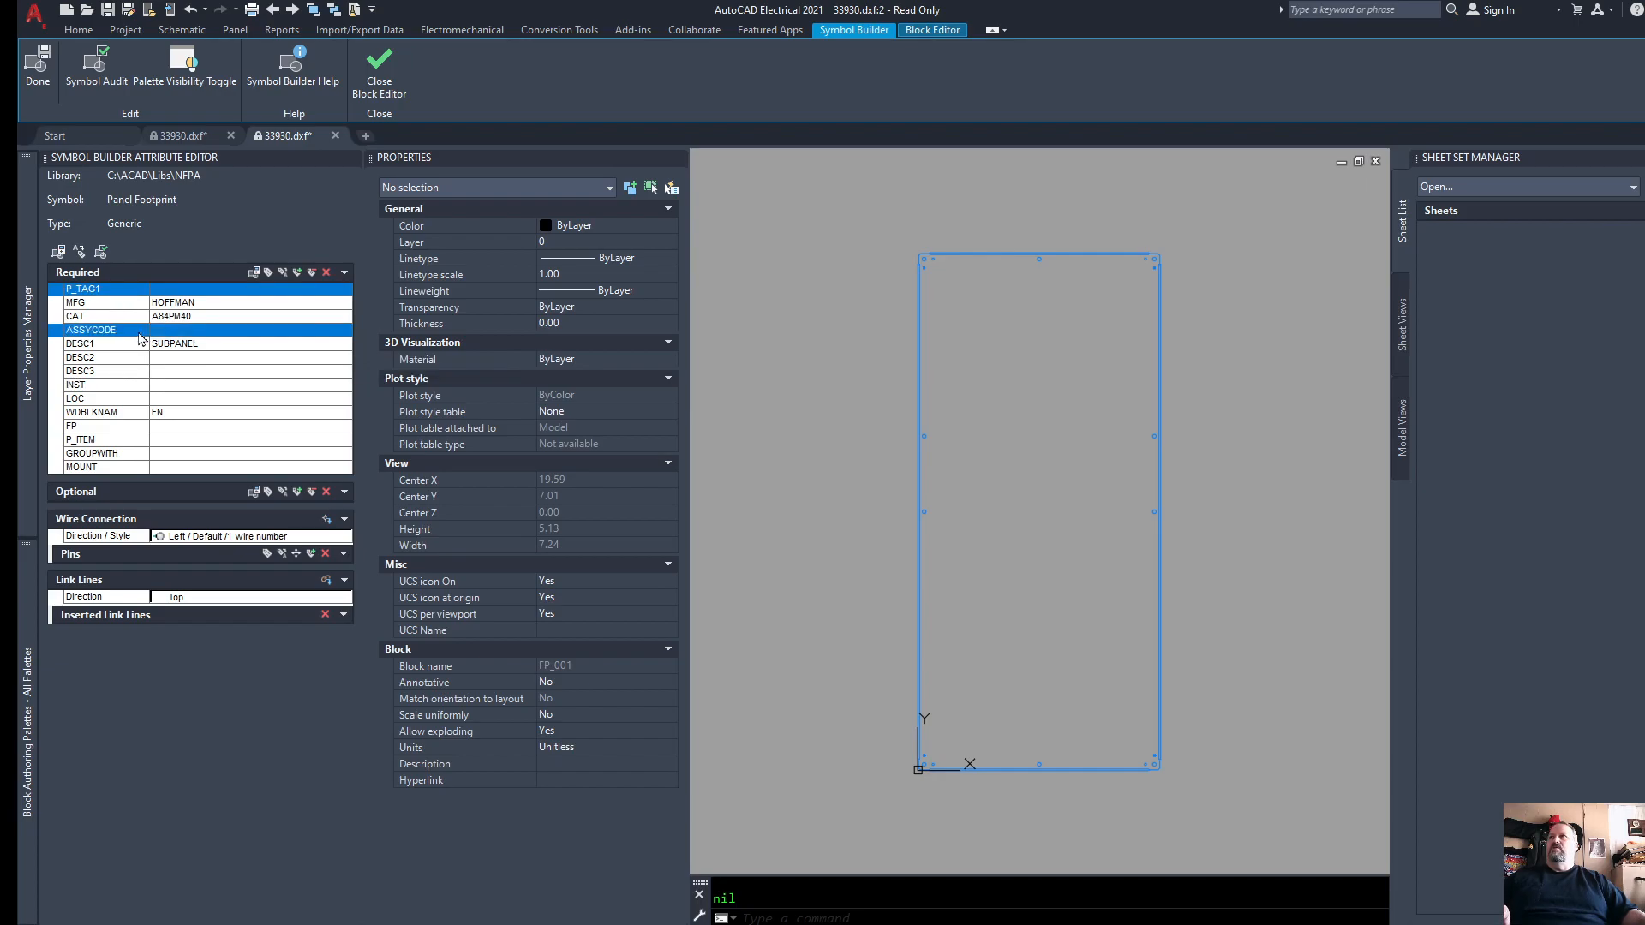
ctrl+click(135, 384)
ctrl+click(131, 399)
ctrl+click(129, 412)
ctrl+click(129, 426)
ctrl+click(131, 440)
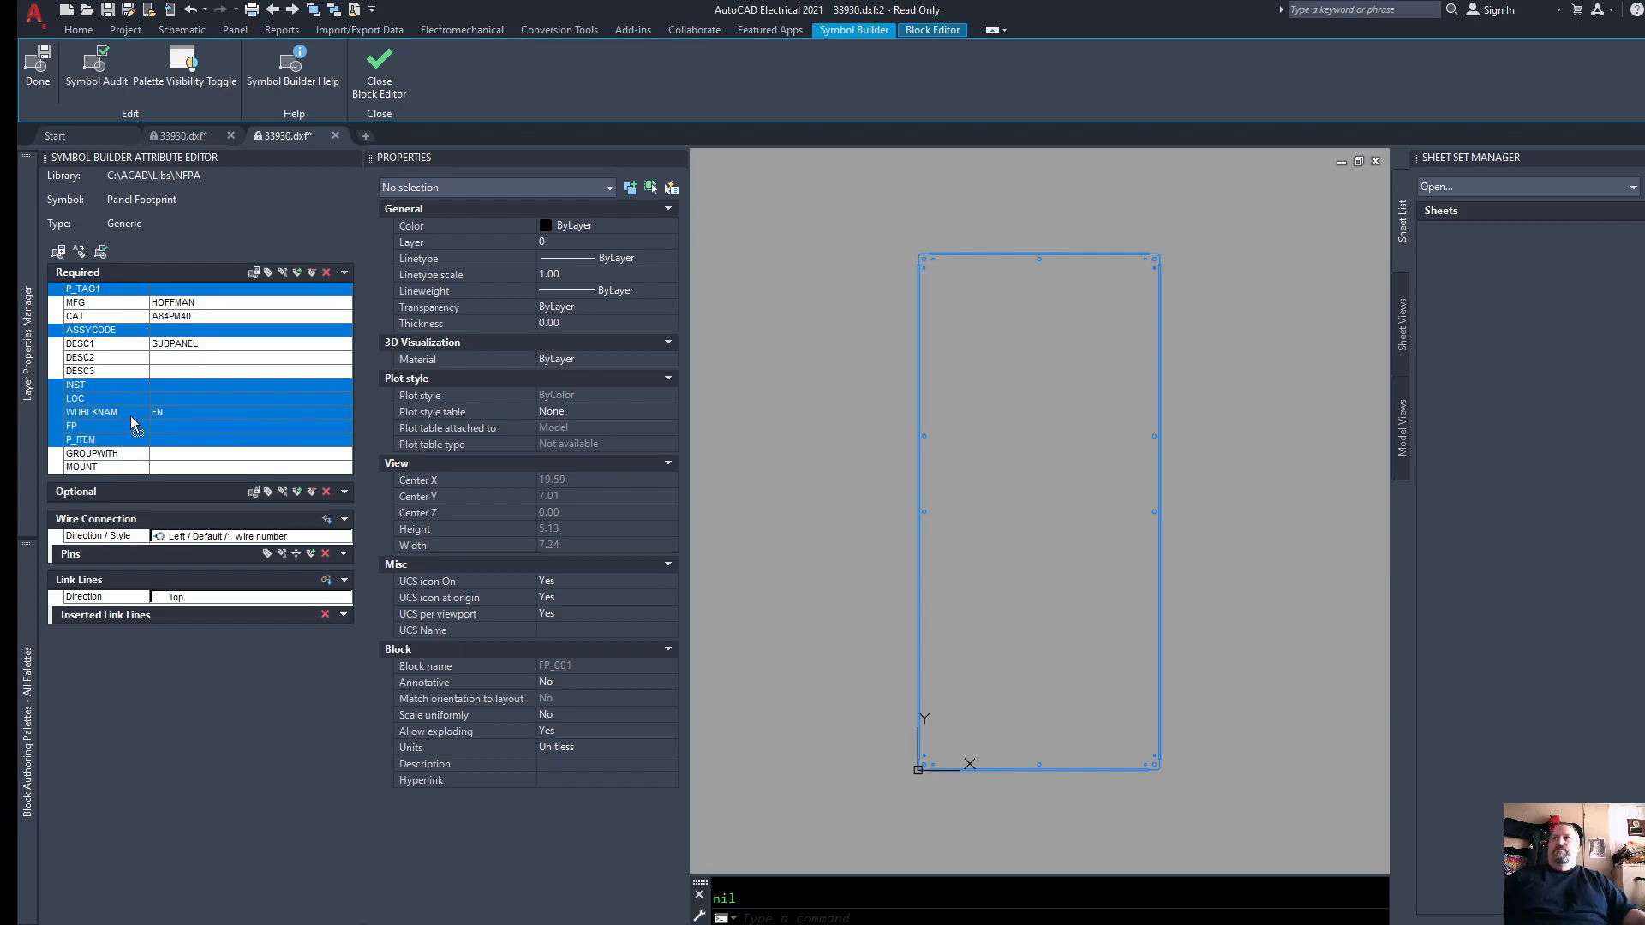
right_click(132, 415)
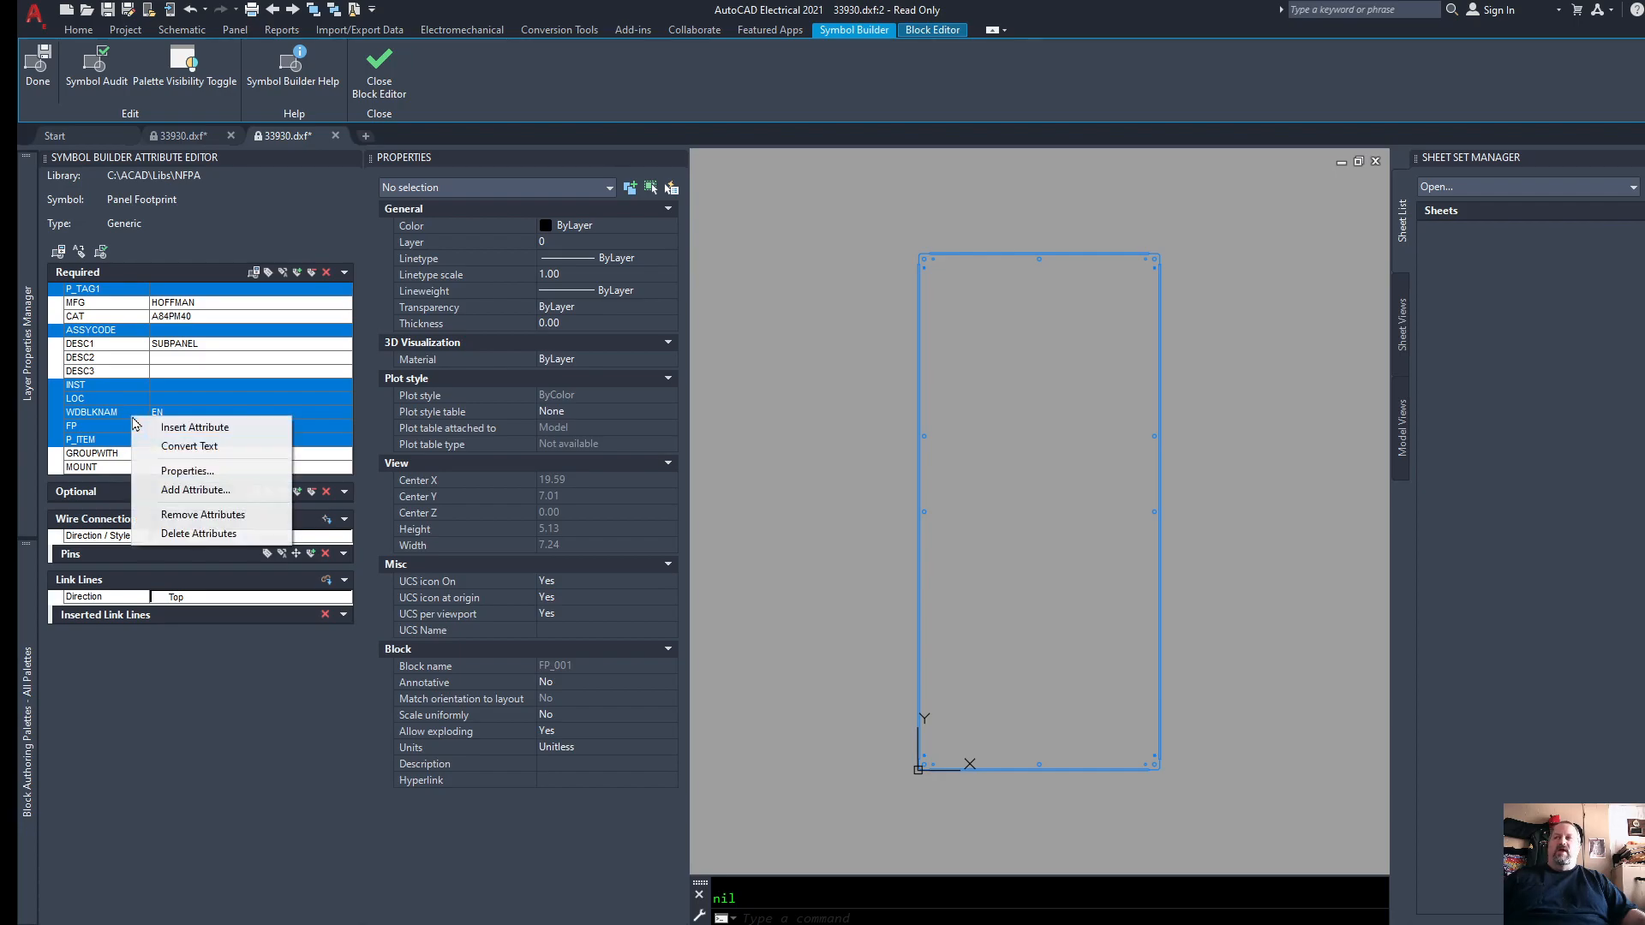
click(215, 429)
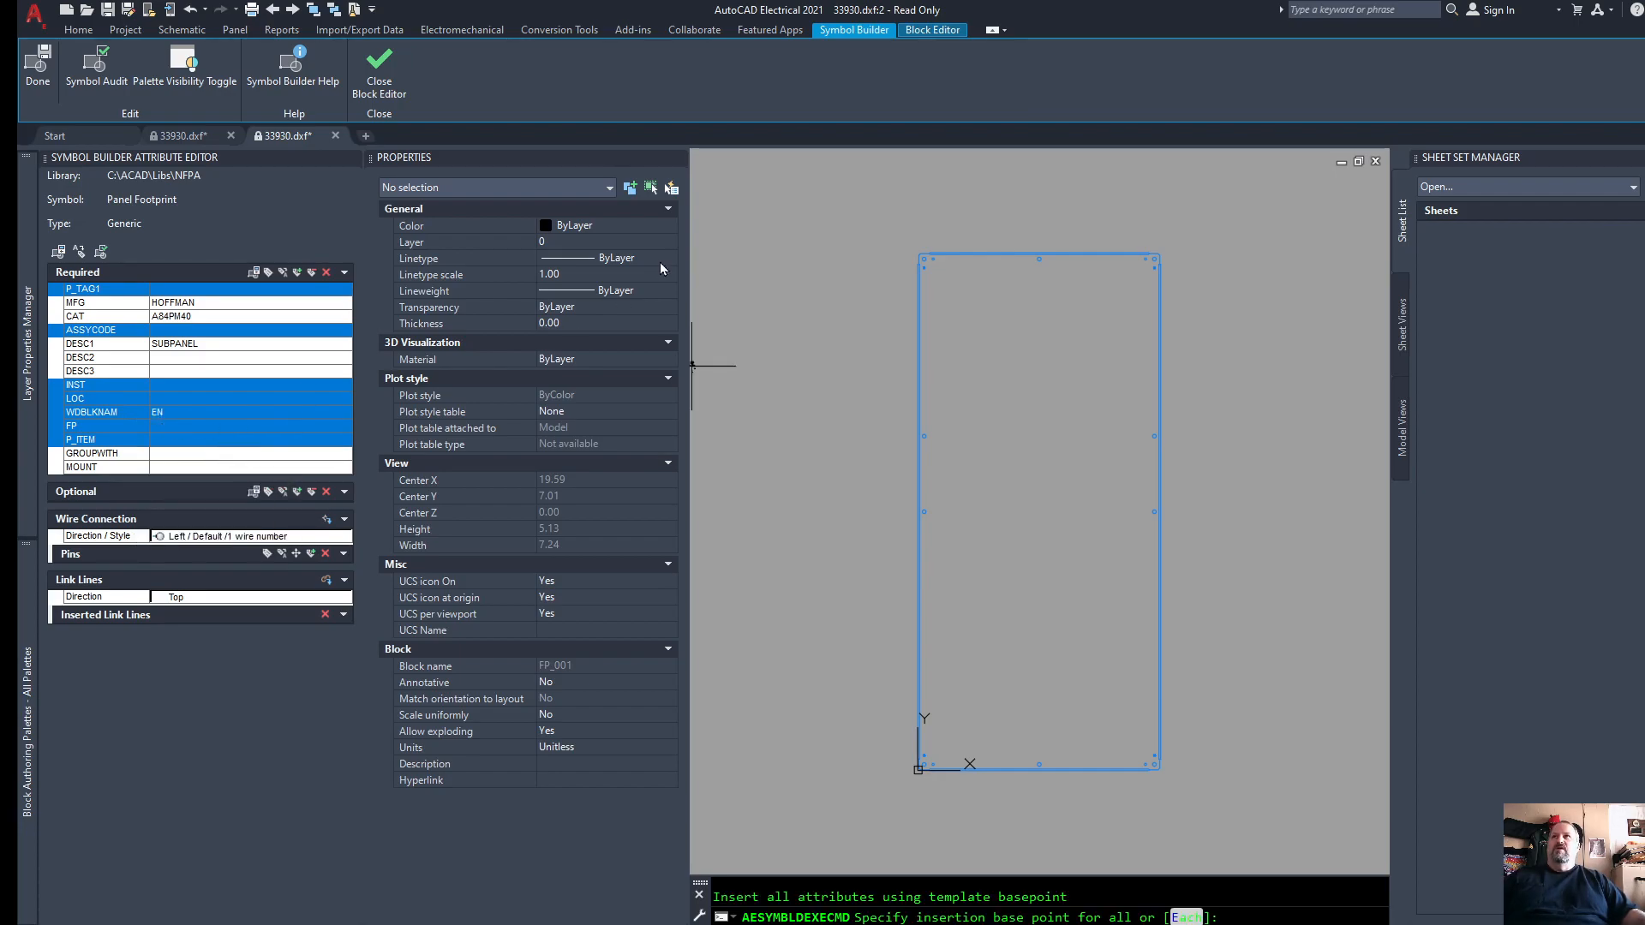
scroll(1037, 225, up, 5)
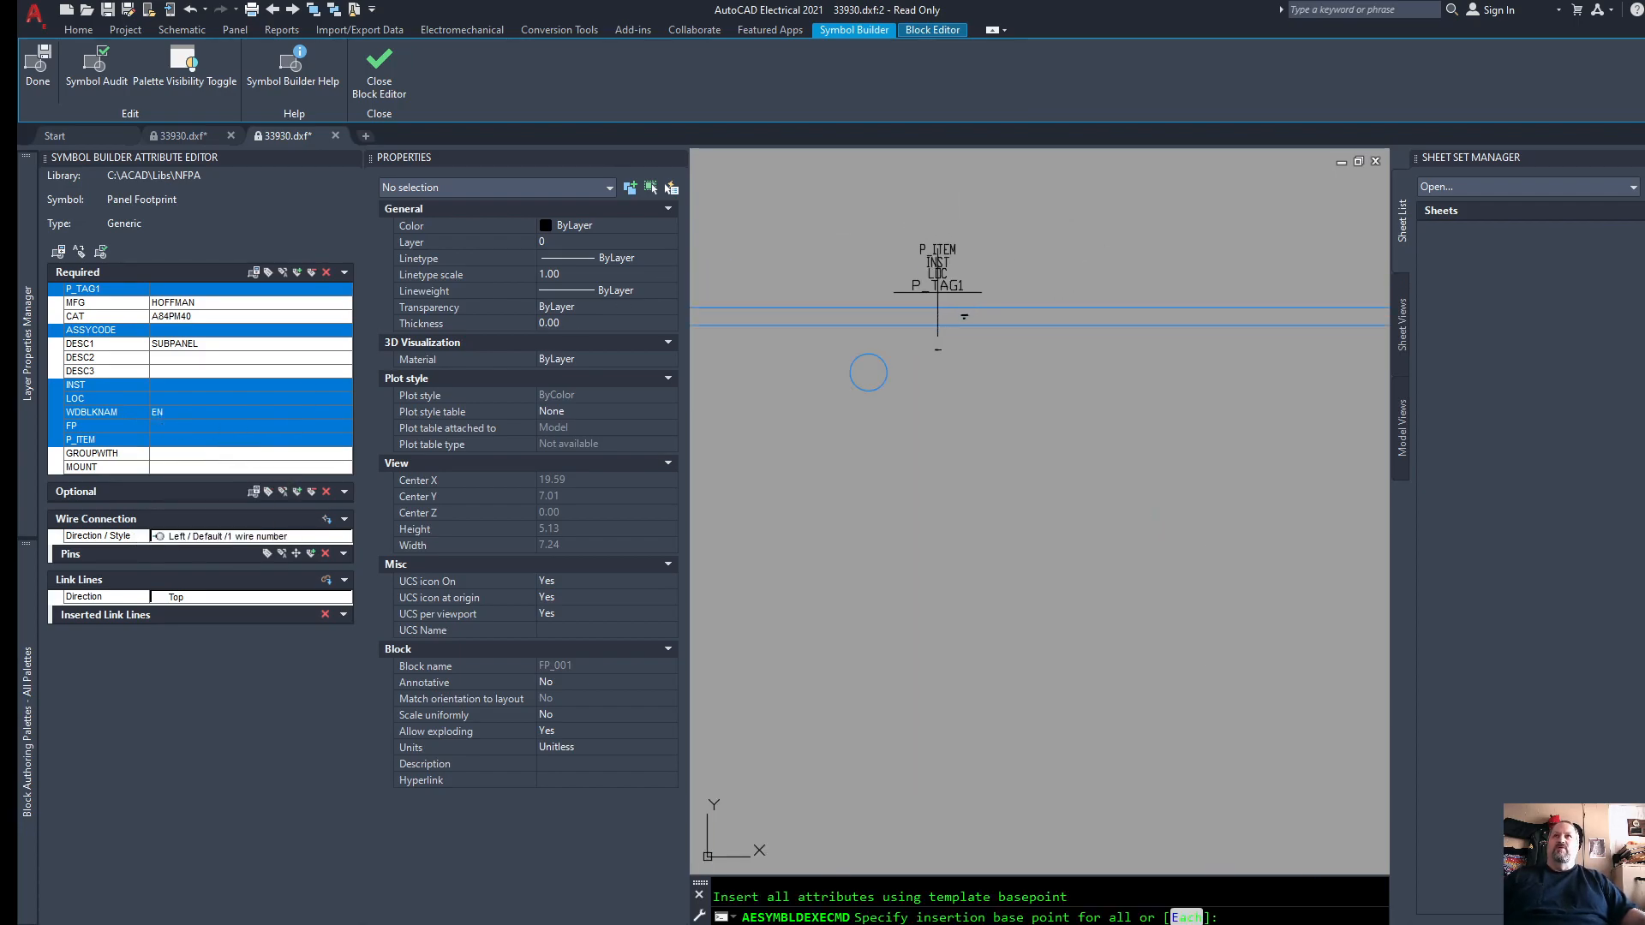
click(868, 305)
scroll(999, 312, down, 5)
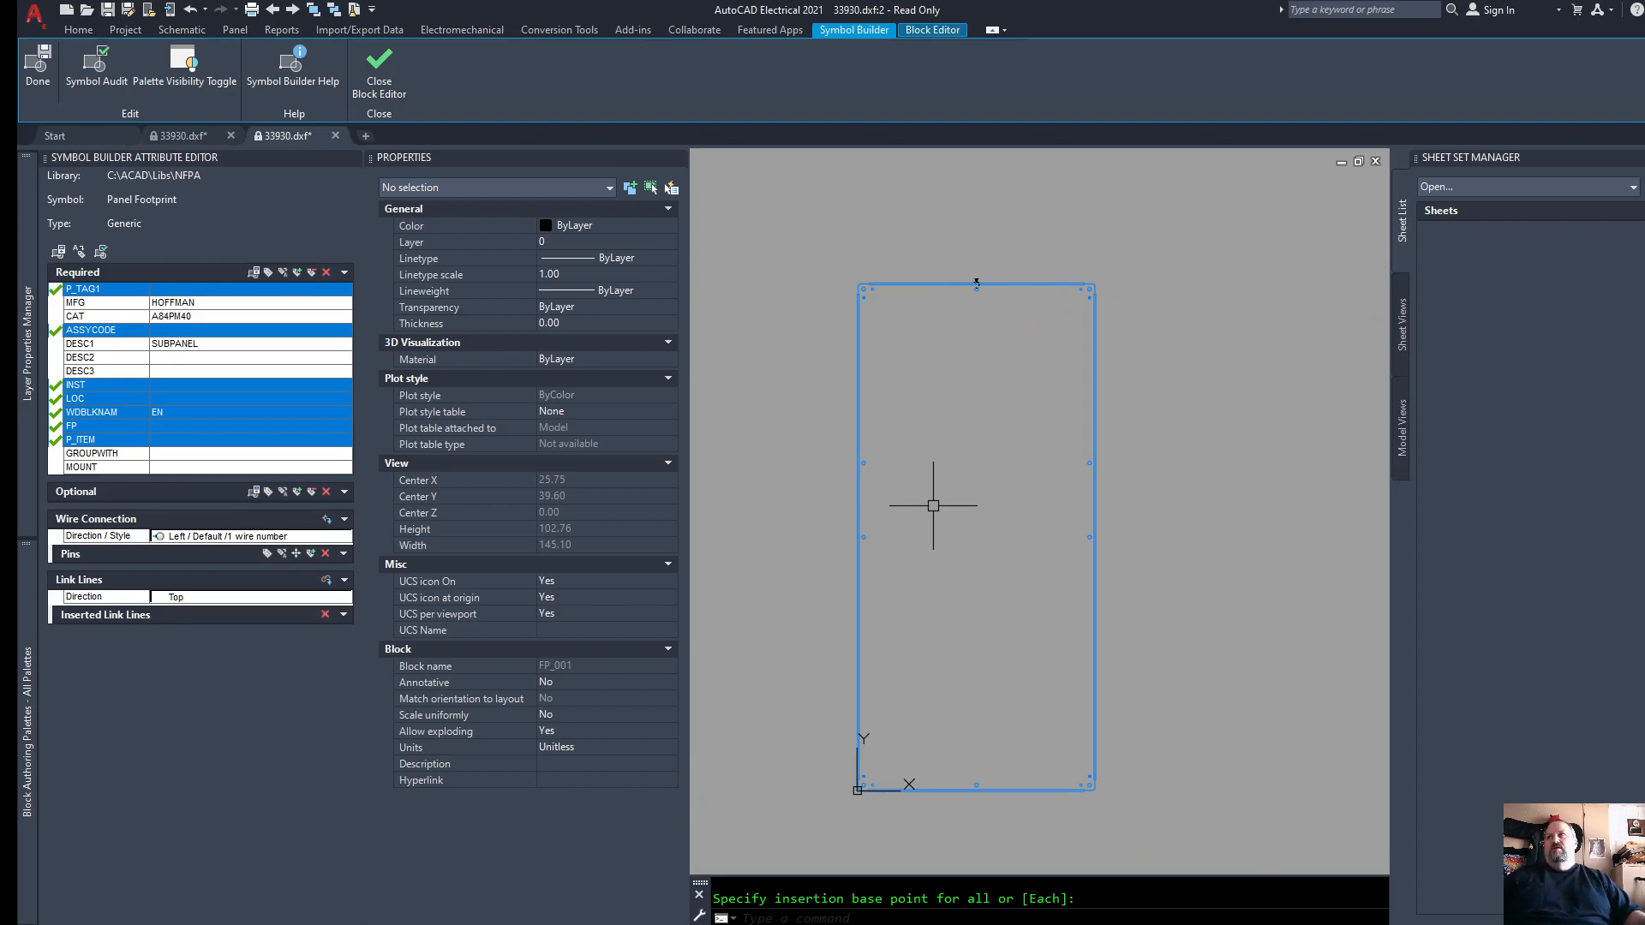
Step: Insert the MFG and CAT attributes together at the midpoint of the panel's bottom edge
click(230, 364)
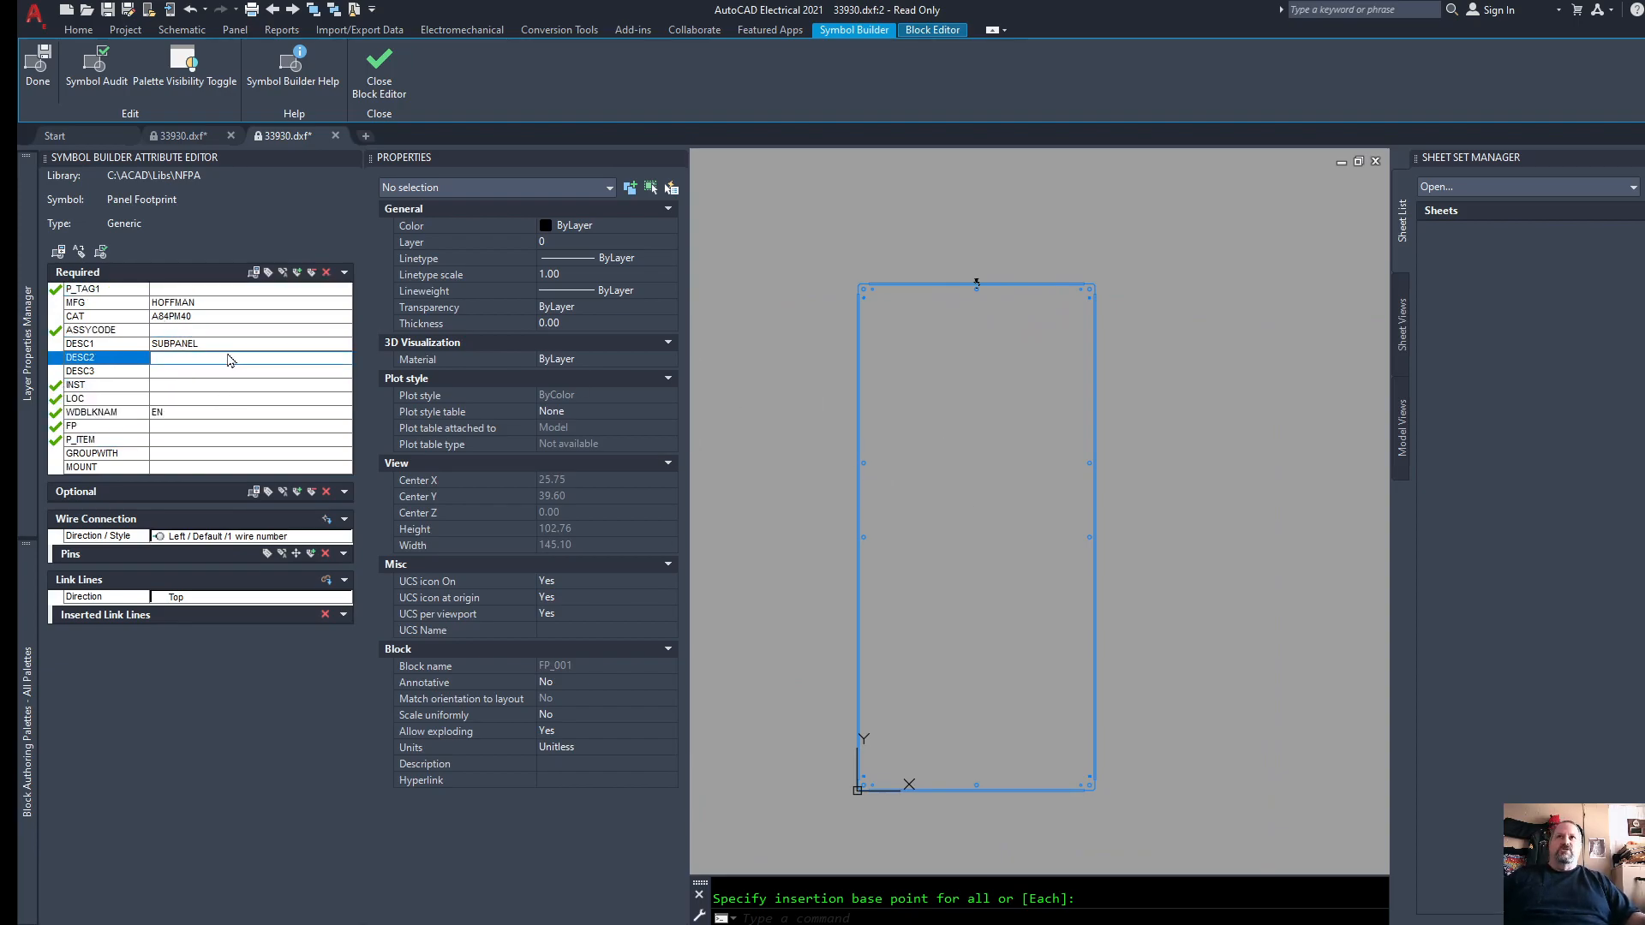
click(121, 304)
shift+click(121, 316)
right_click(122, 313)
click(186, 322)
scroll(960, 763, up, 4)
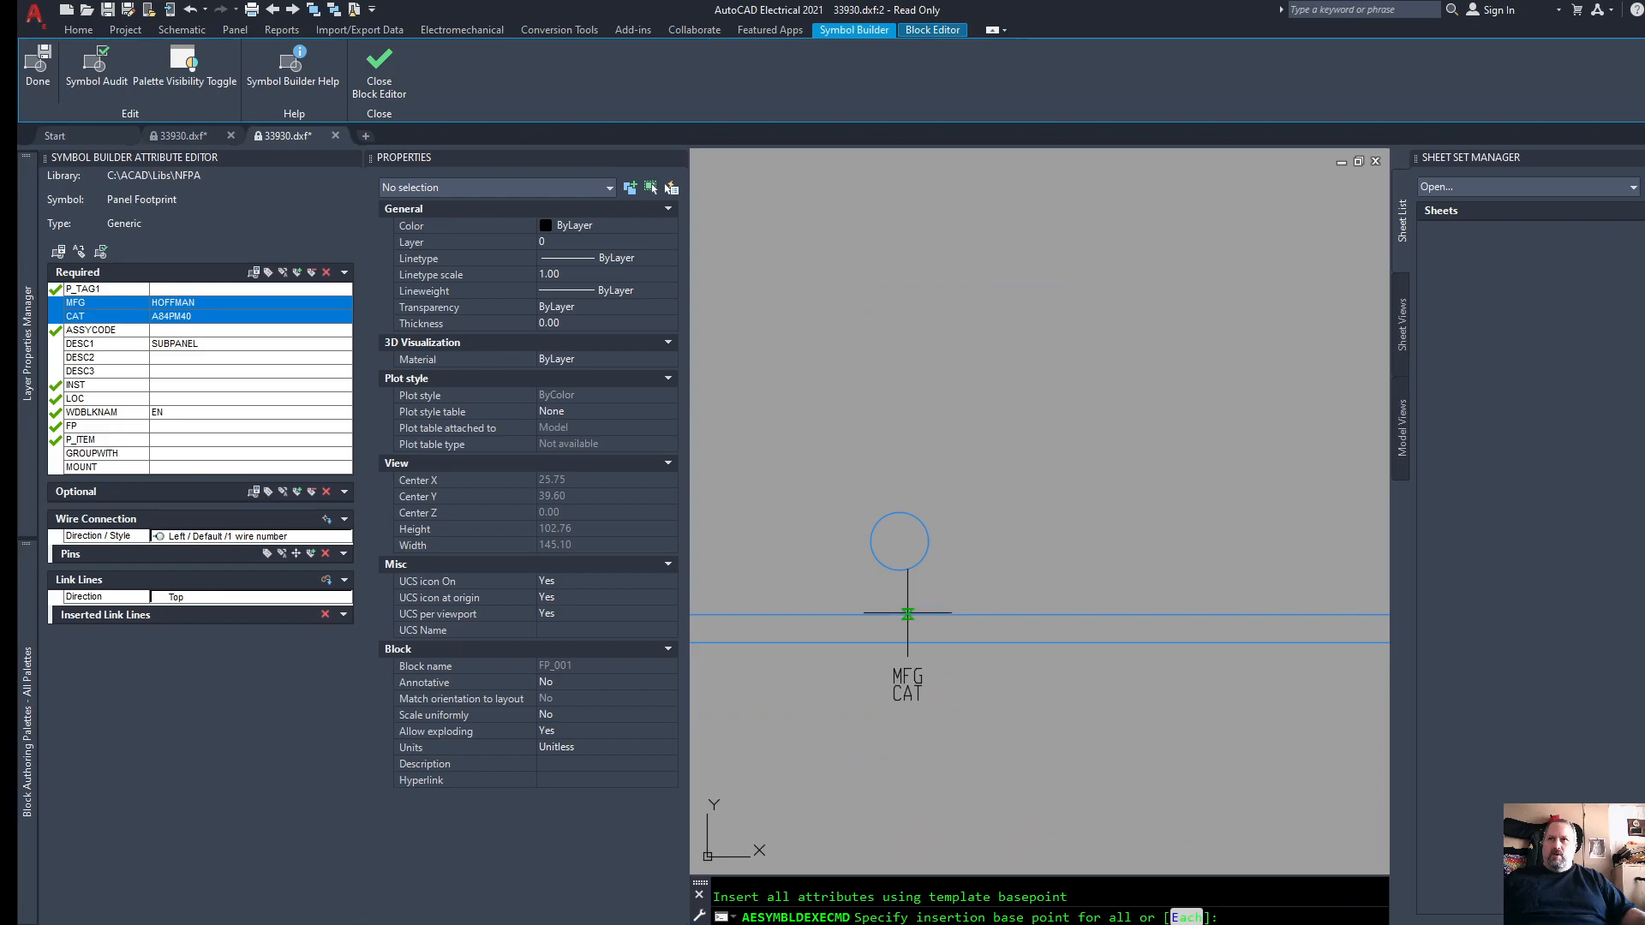
click(903, 613)
scroll(984, 674, down, 4)
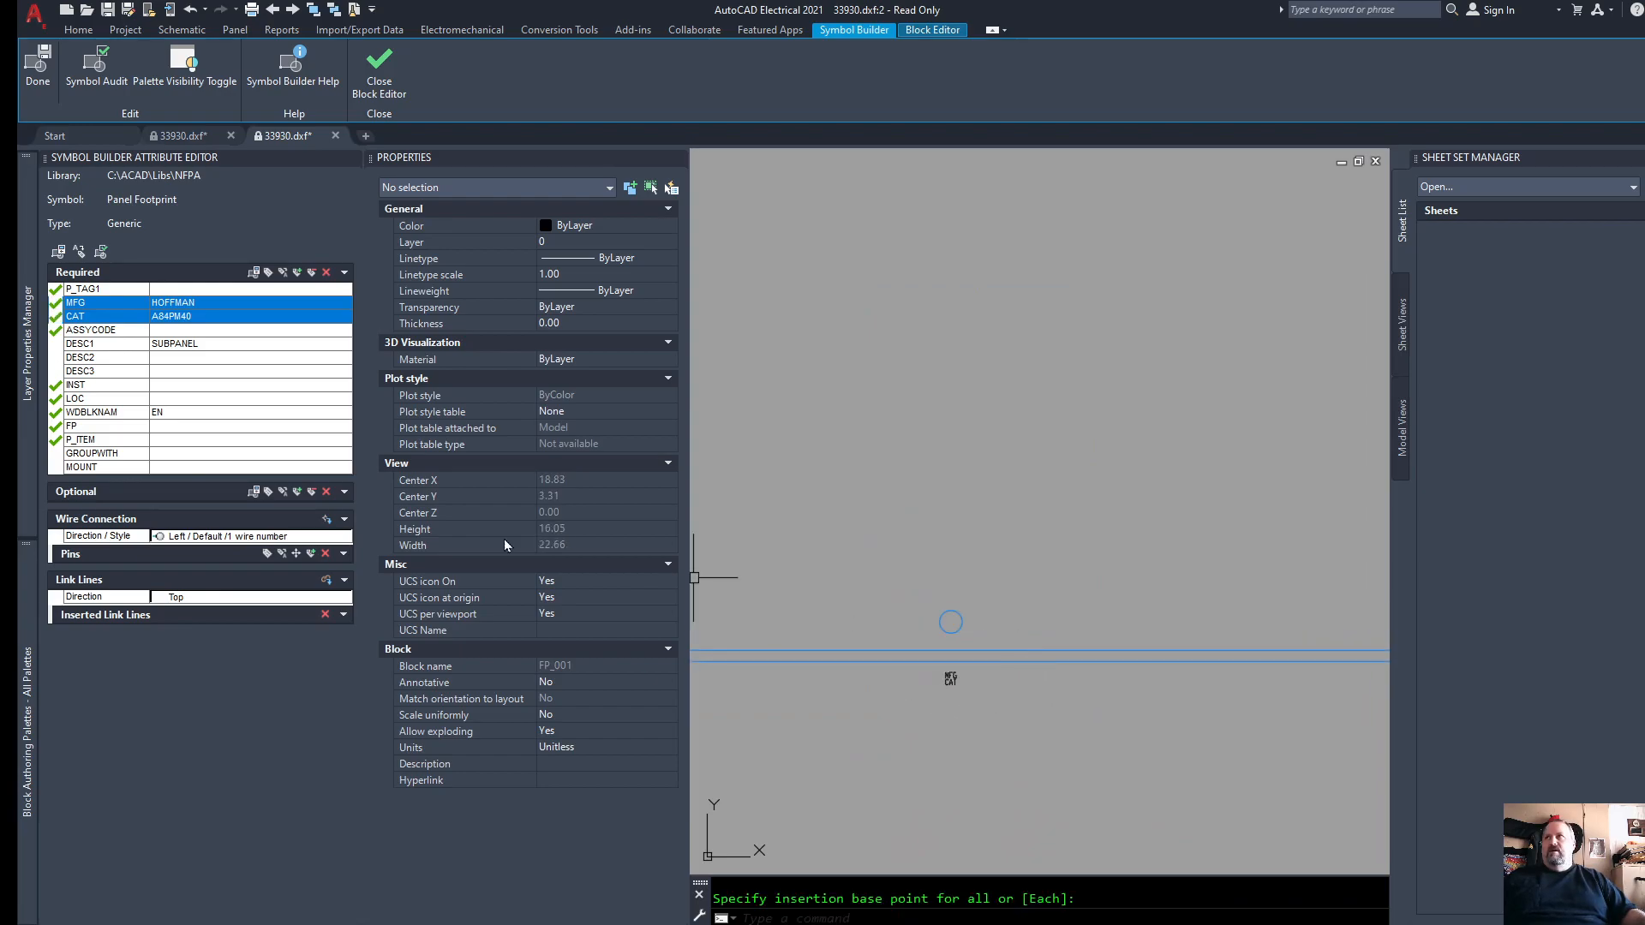
Step: Insert the DESC1, DESC2 and DESC3 attributes directly beneath the MFG and CAT attributes
click(137, 345)
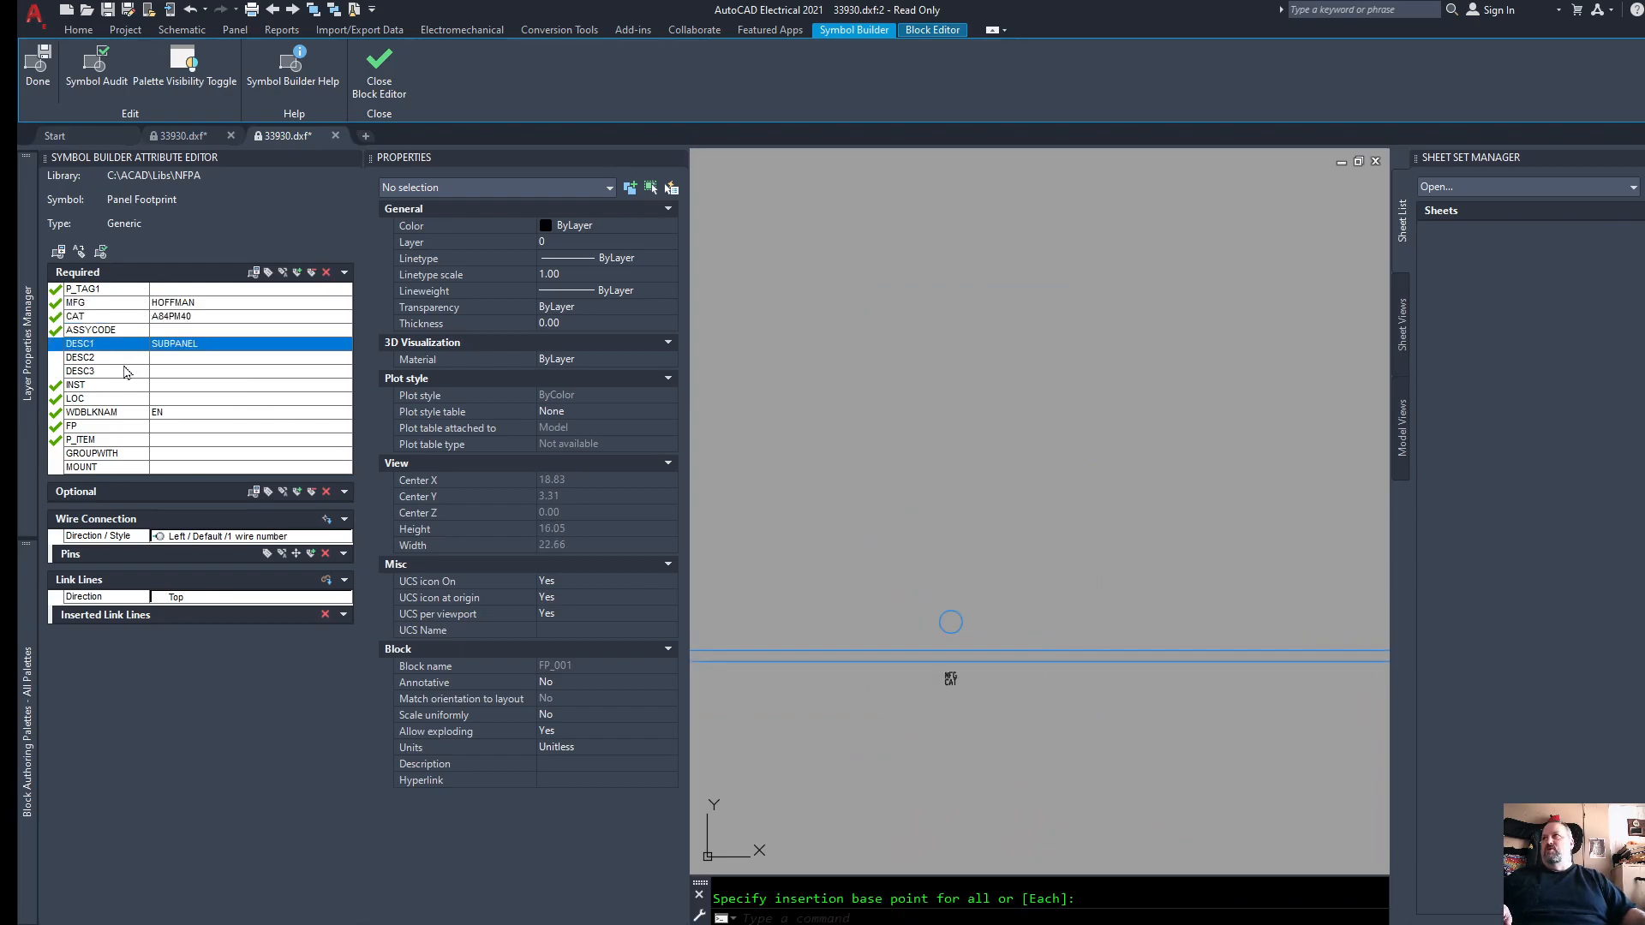
shift+click(126, 372)
right_click(154, 374)
click(154, 374)
scroll(958, 701, up, 5)
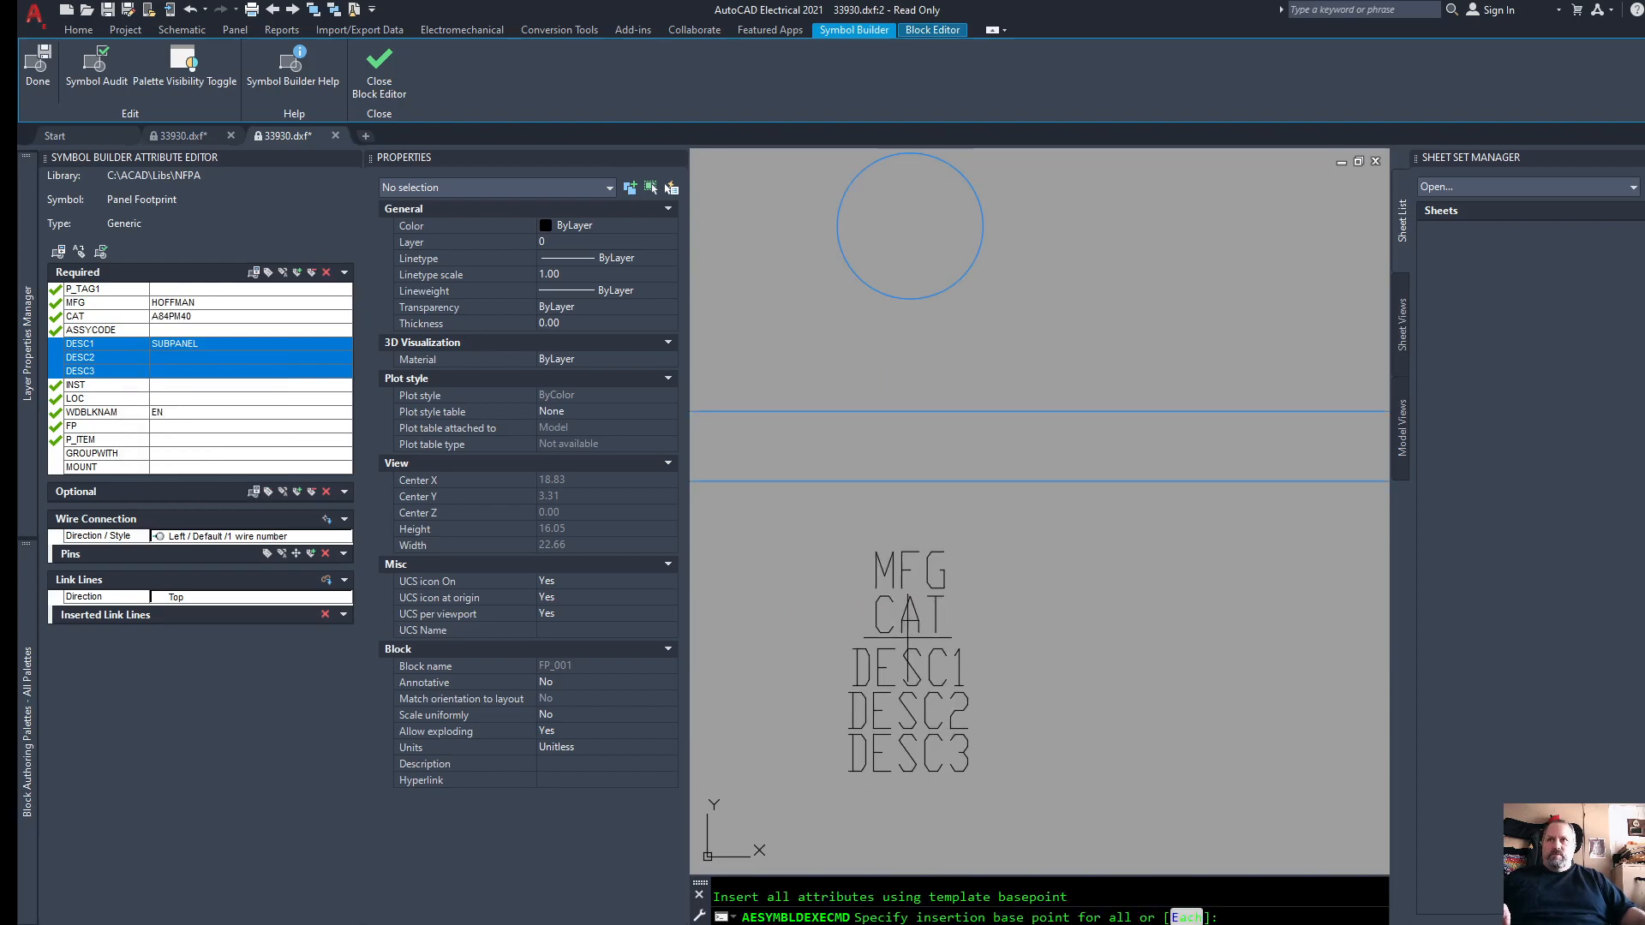
click(905, 649)
scroll(997, 637, down, 5)
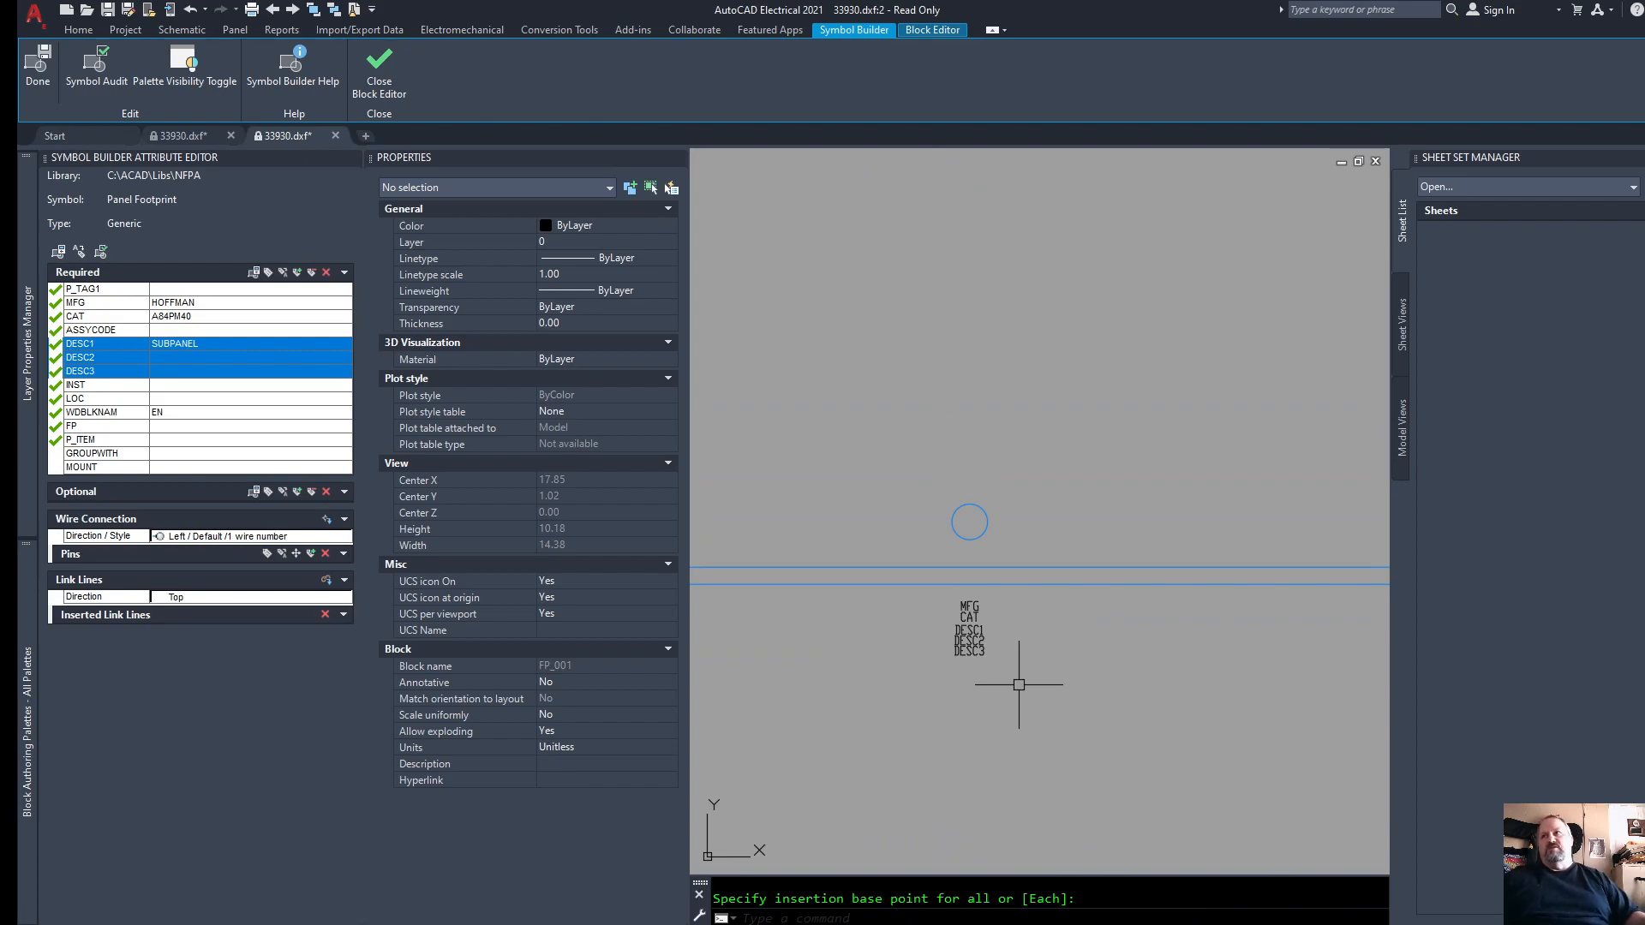
Step: Set the five MFG, CAT and DESC attribute definitions below the panel to Invisible: Yes, and clear the selection
click(930, 589)
click(1007, 692)
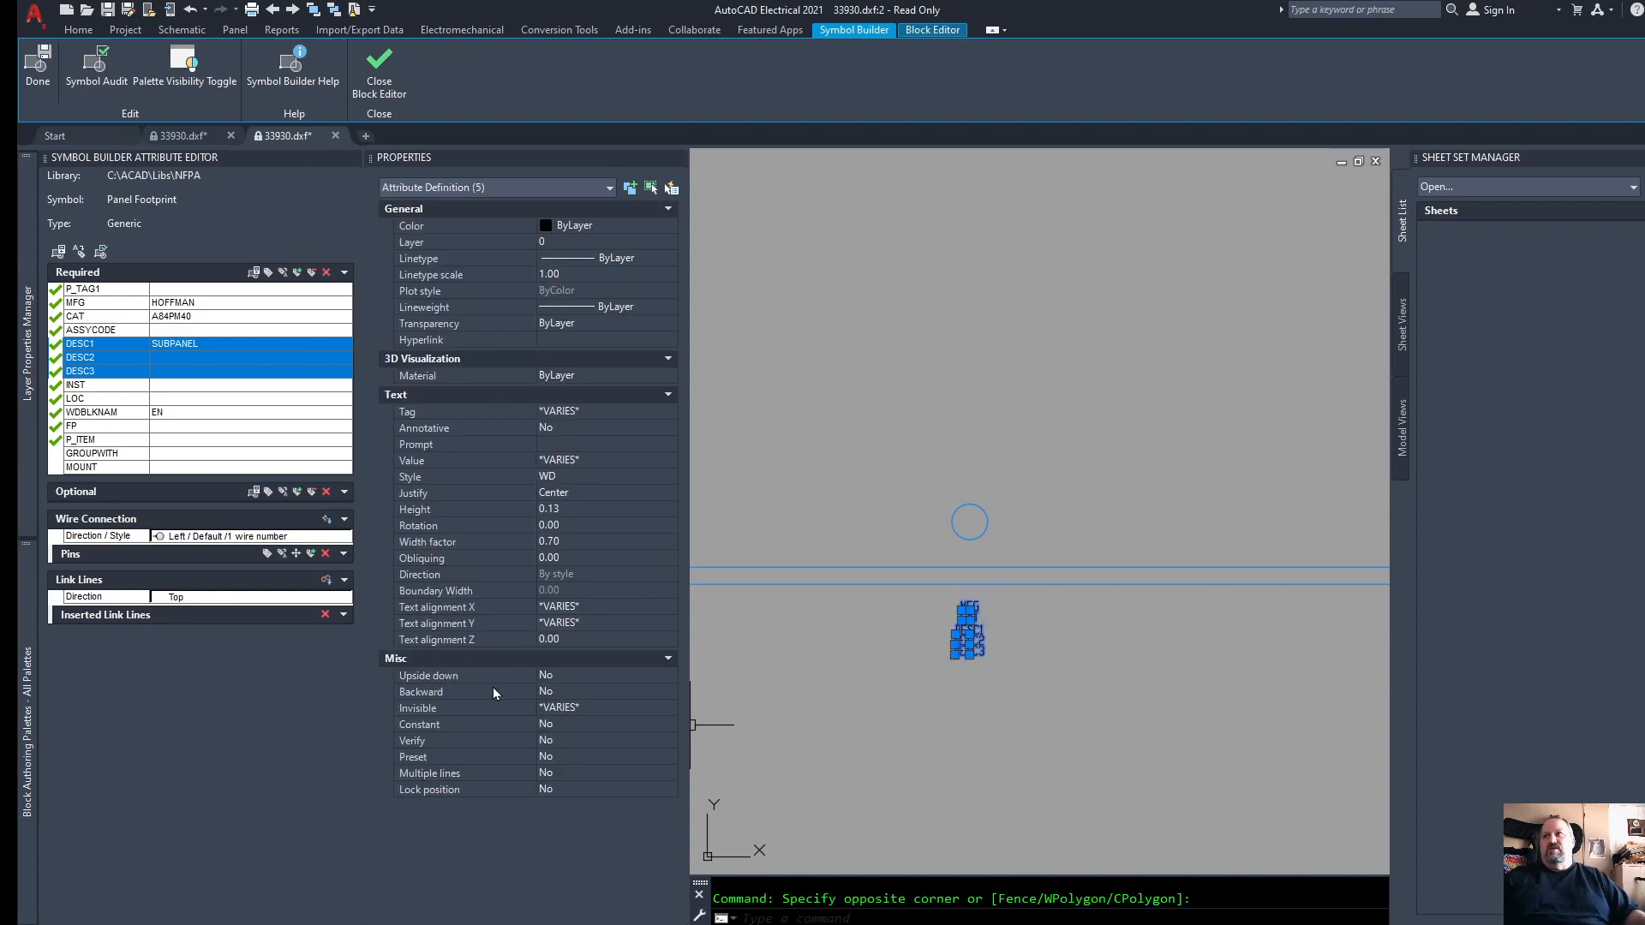
click(638, 709)
click(670, 708)
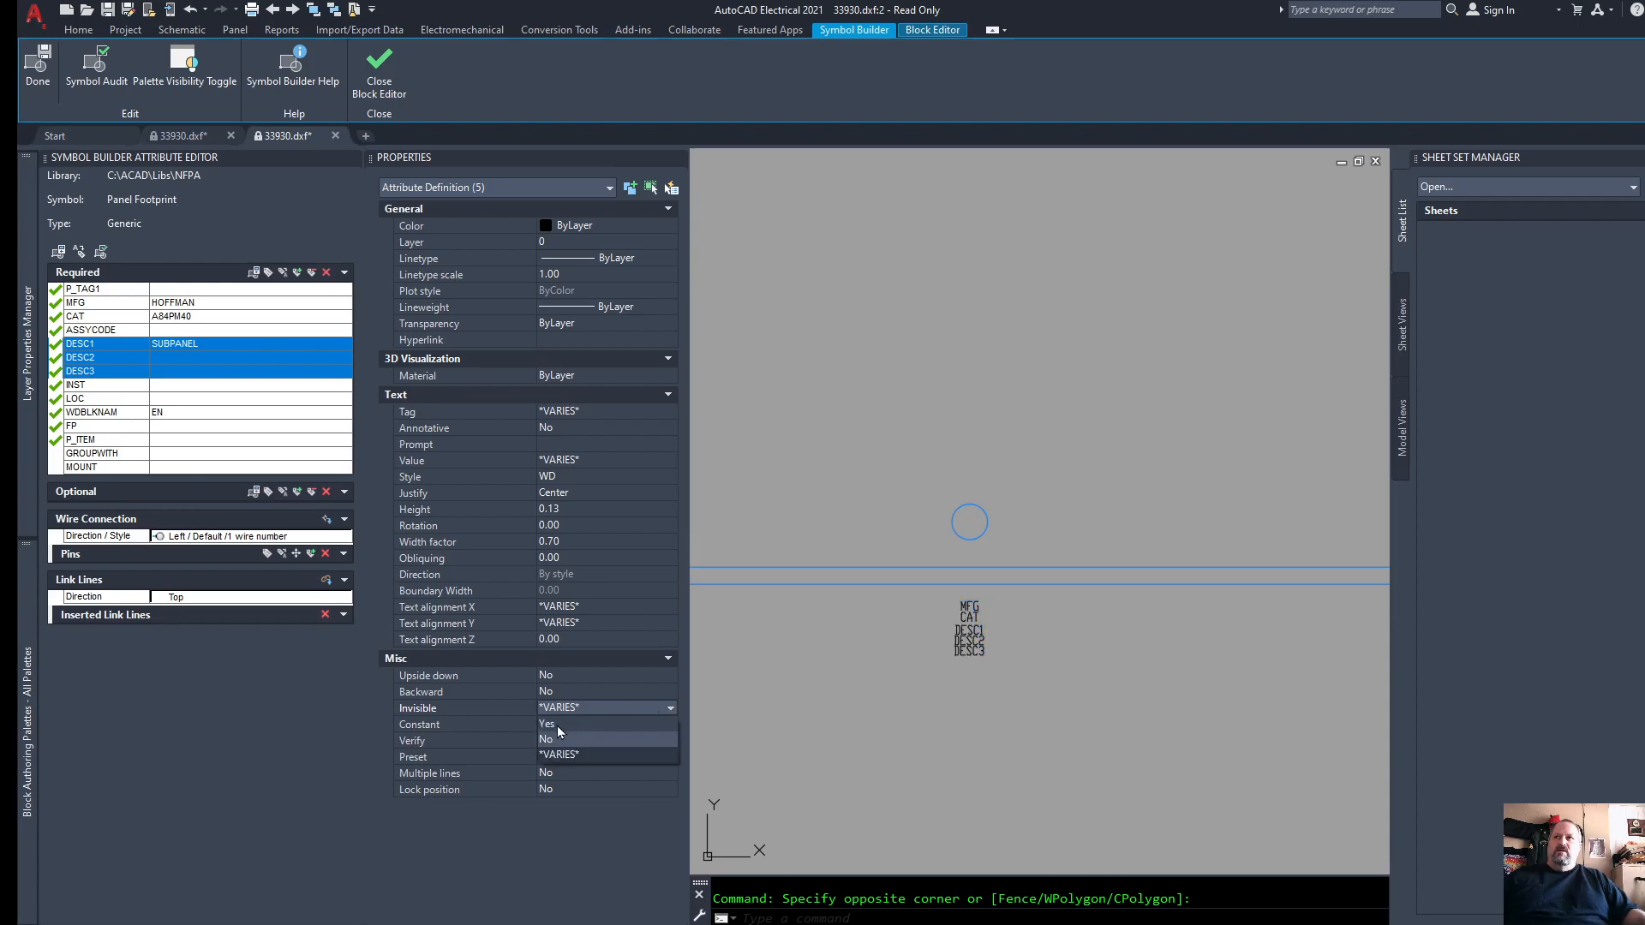
click(572, 724)
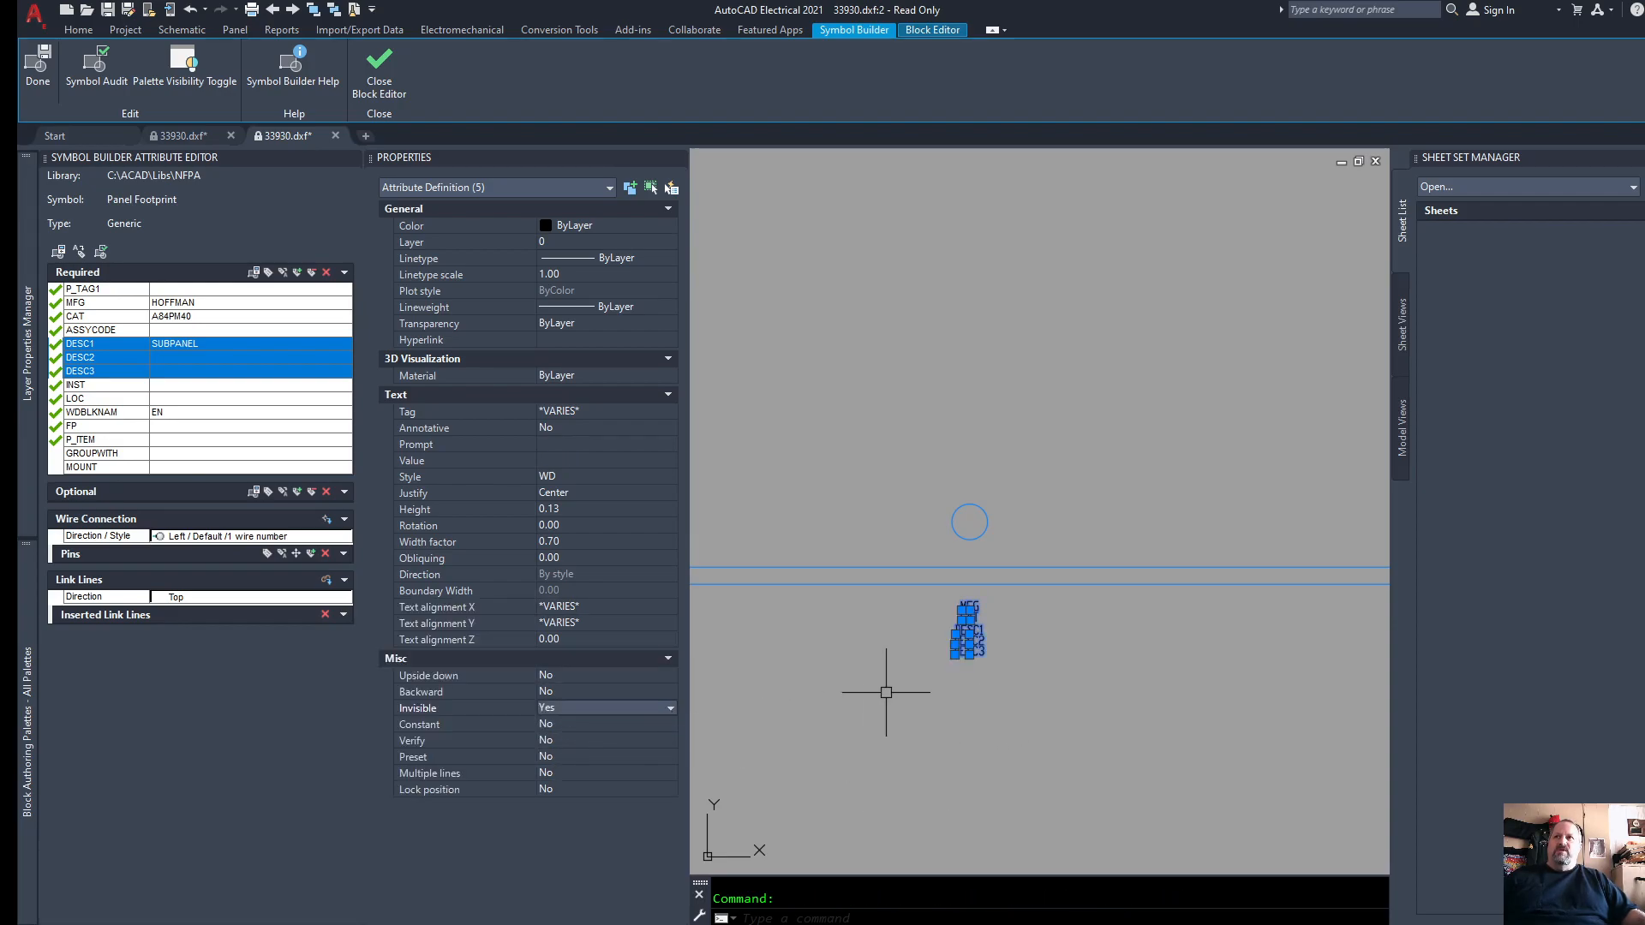
click(1128, 690)
key(Escape)
Step: Close the block editor, opening the save settings for the symbol, and name the symbol A84PM40_FRONT
scroll(999, 672, up, 6)
scroll(1024, 601, up, 4)
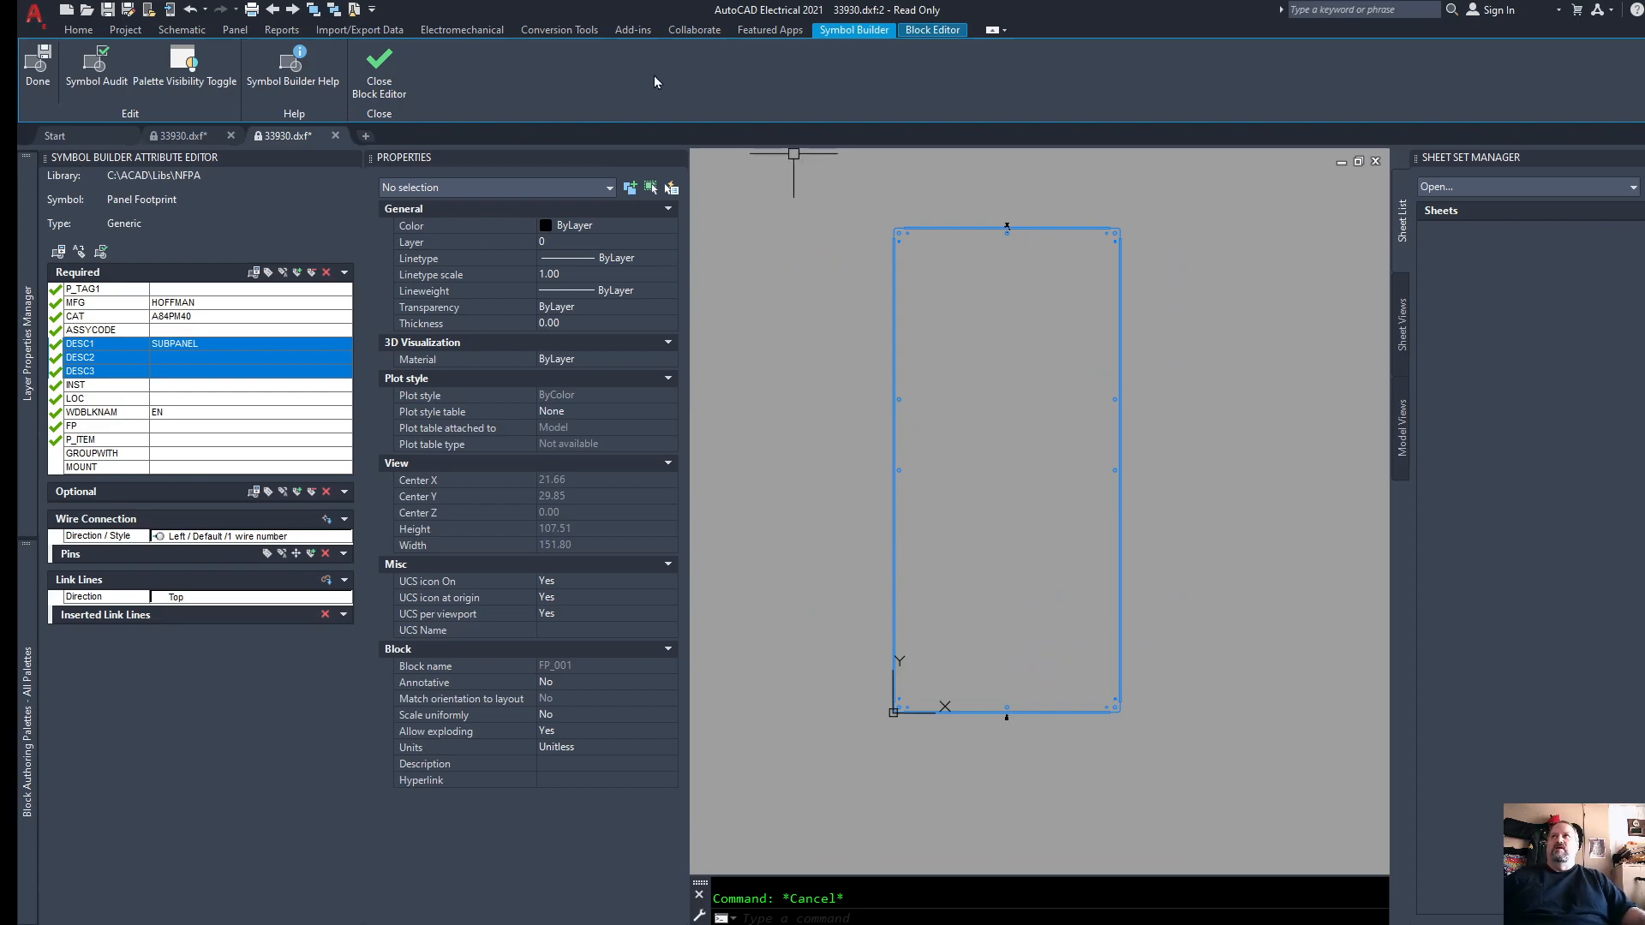
click(381, 75)
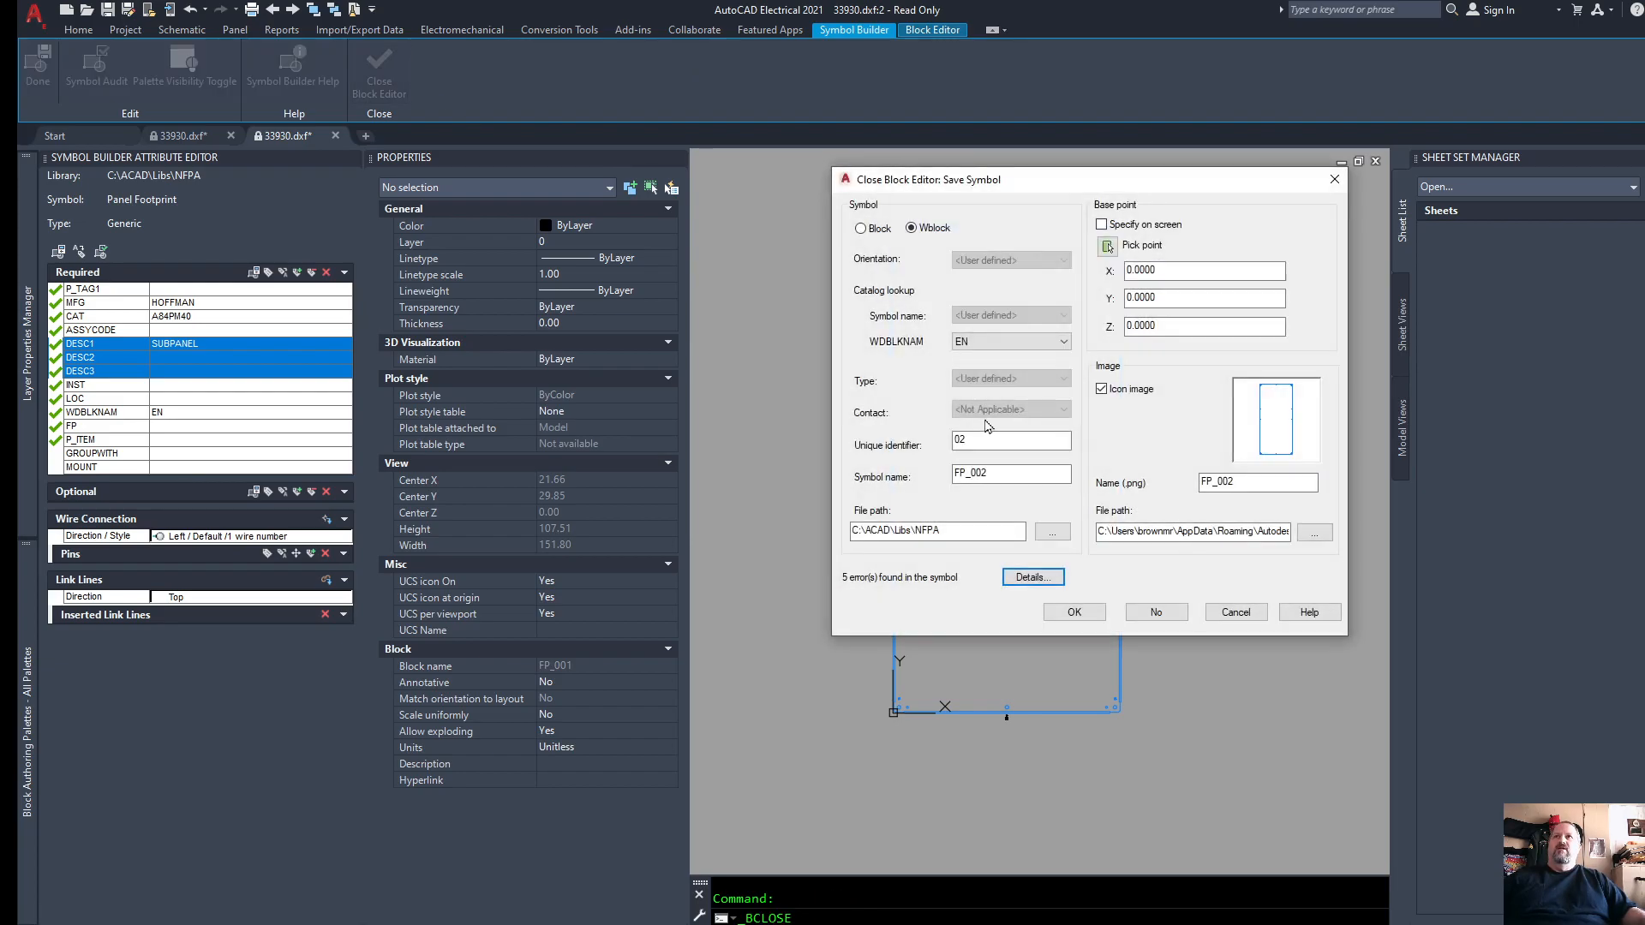
double_click(1003, 475)
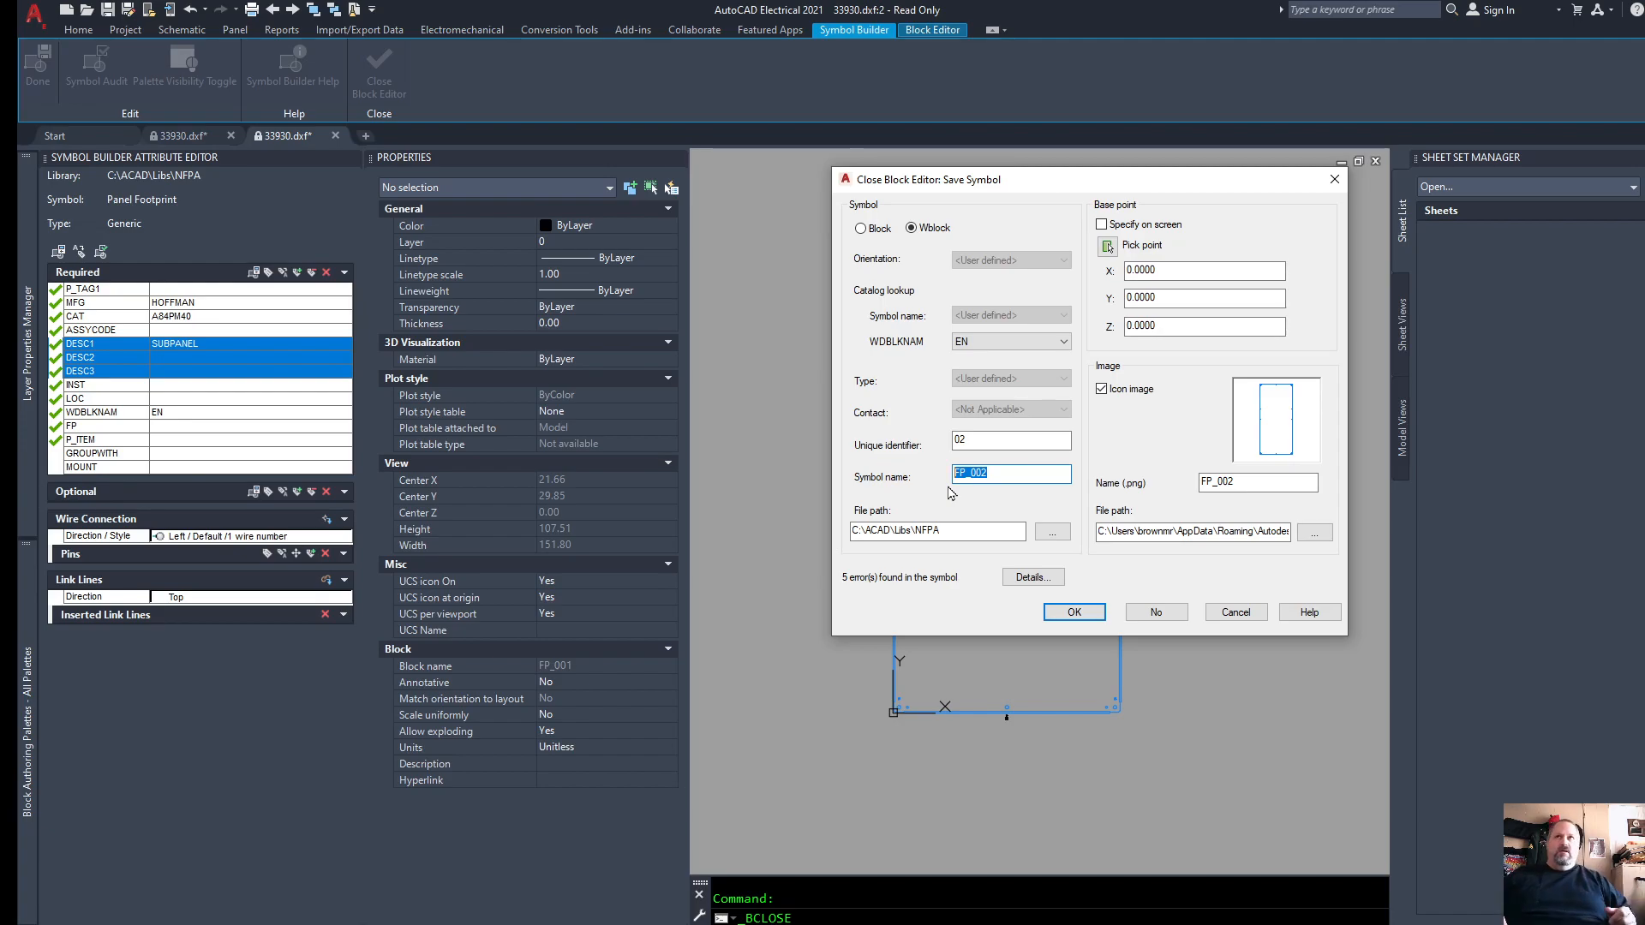
text(A84PM40_FRONT)
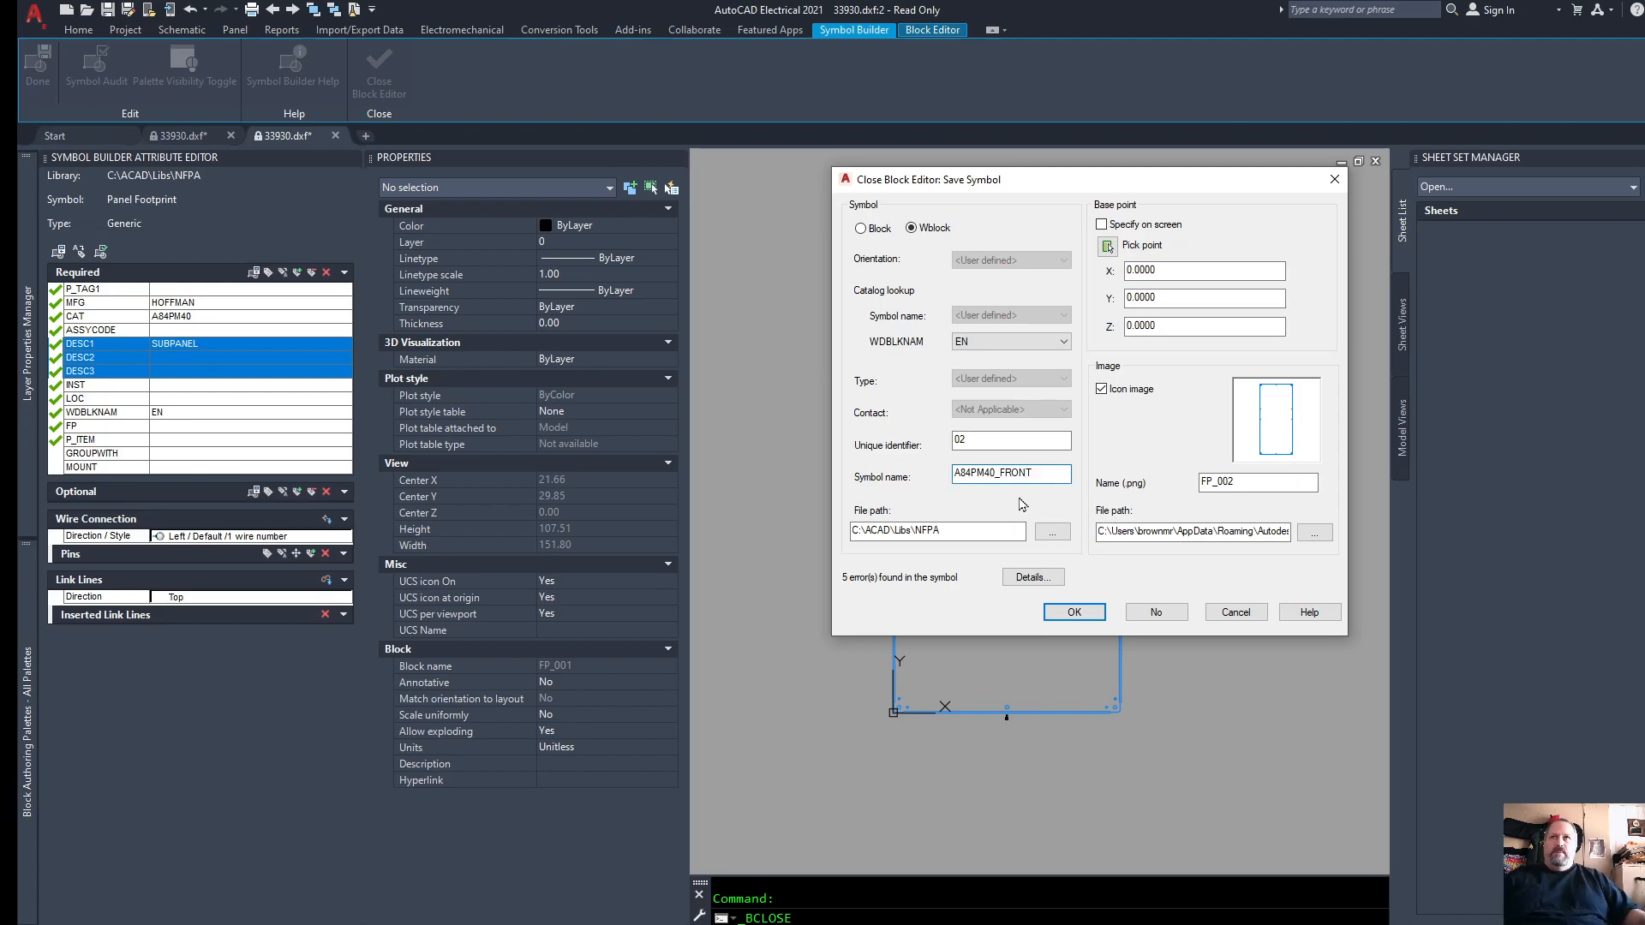
Step: Set the symbol's file path to C:\ACAD\Libs\panel\HOFFMAN\SUBPANELS and save the symbol
click(1053, 532)
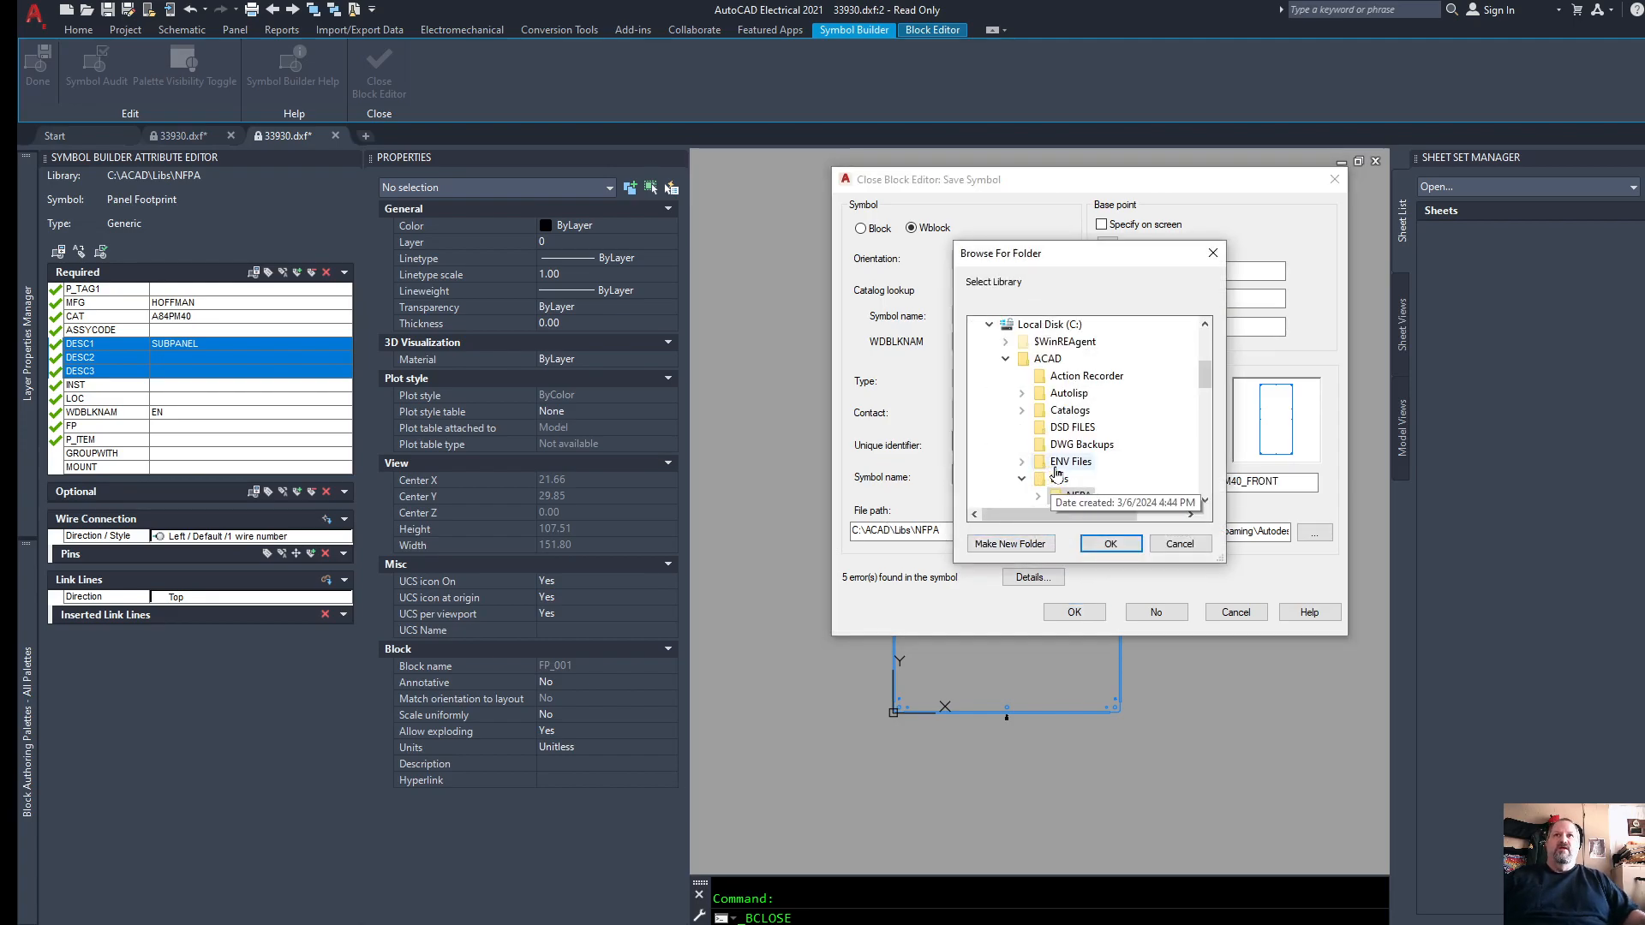
scroll(1071, 429, down, 2)
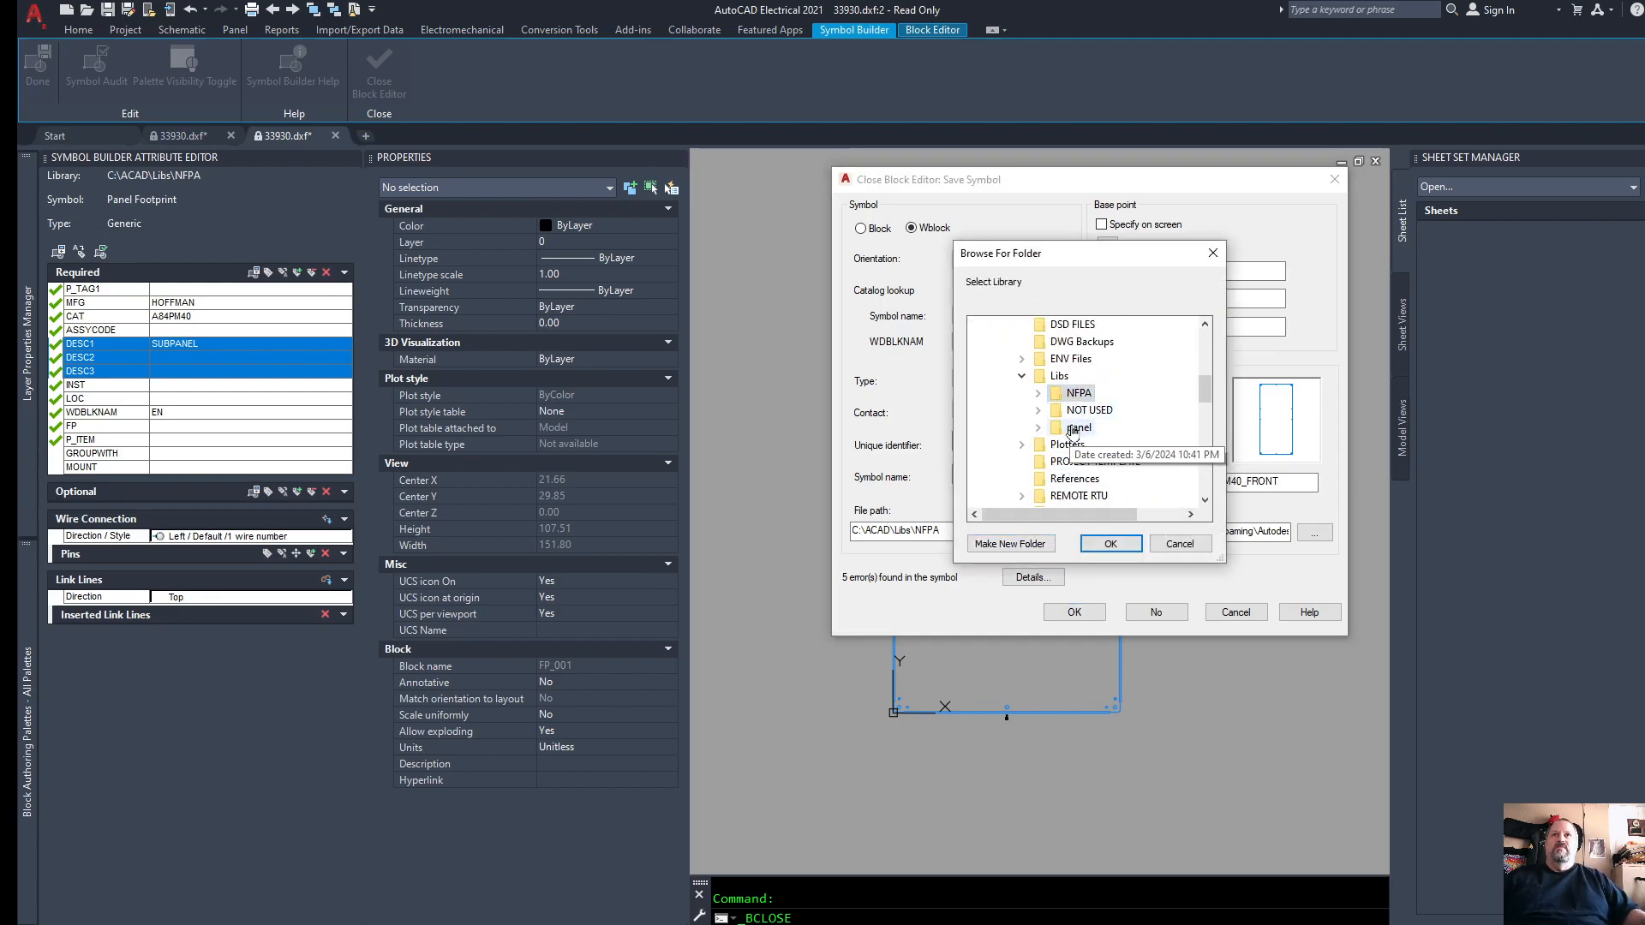
double_click(1075, 427)
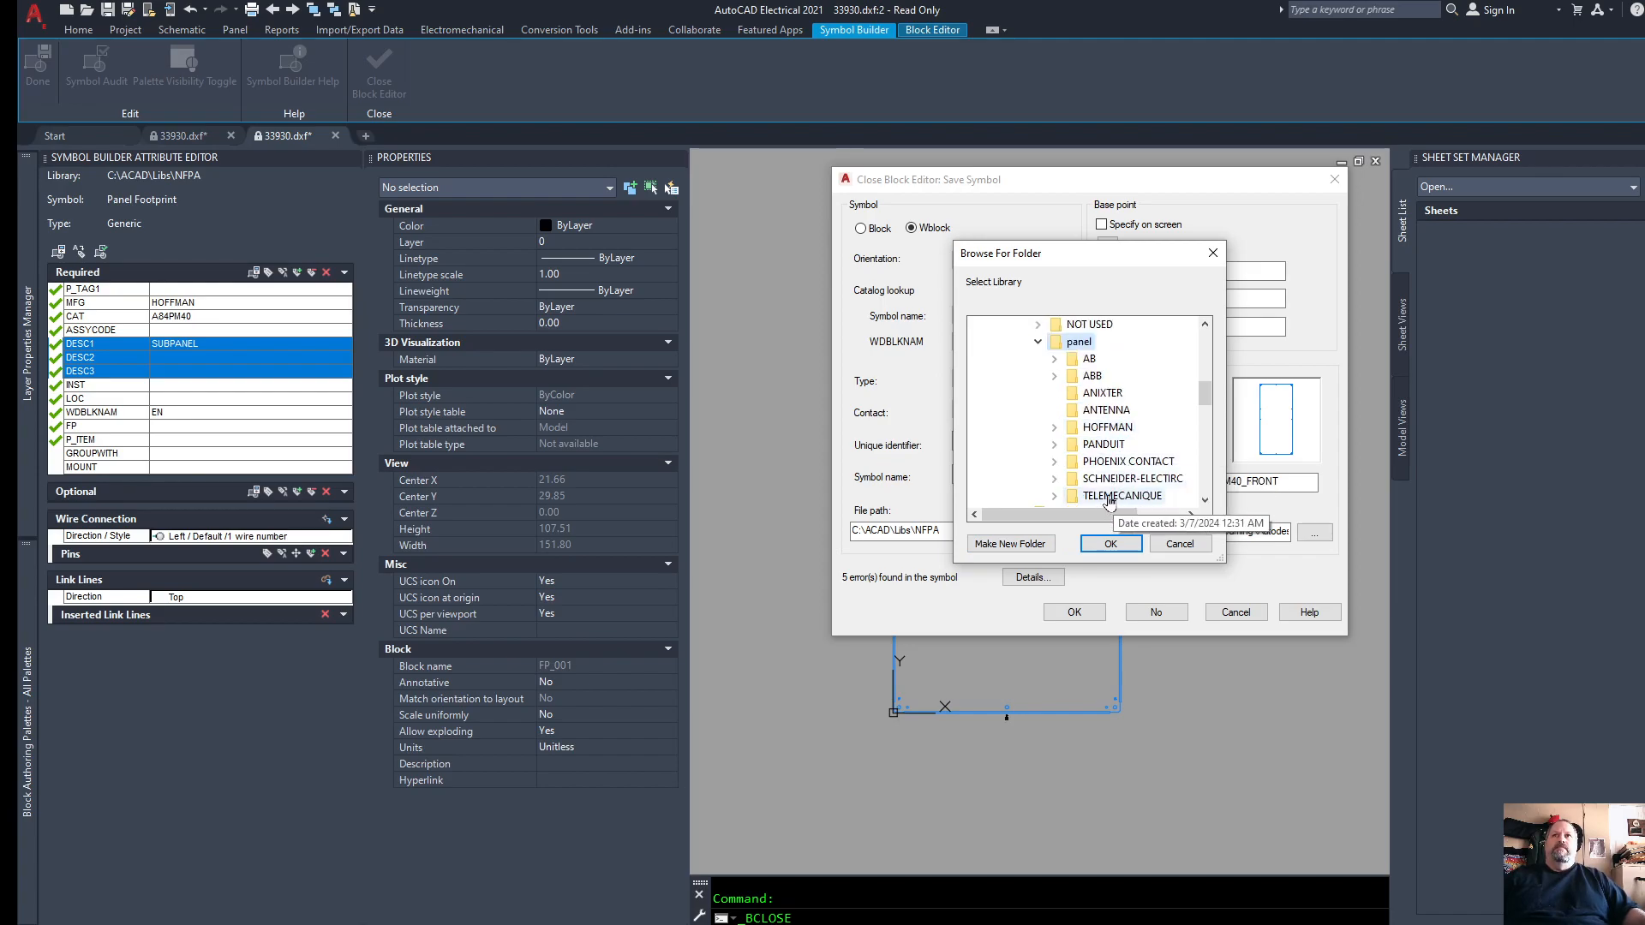
double_click(1114, 428)
click(1127, 413)
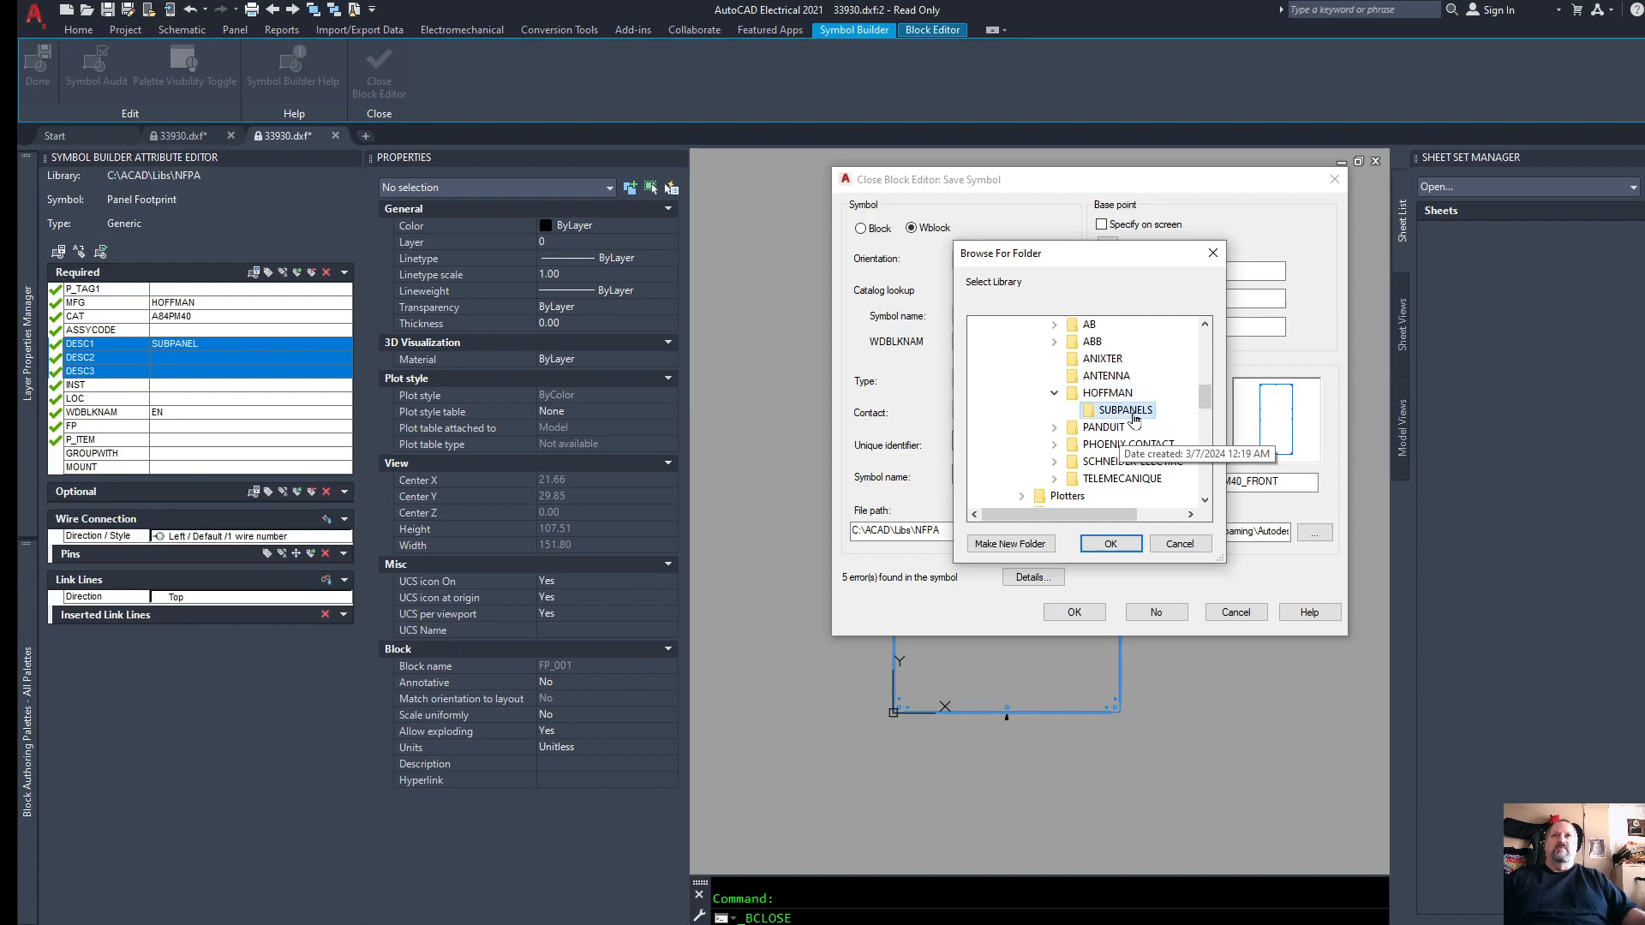
click(1110, 545)
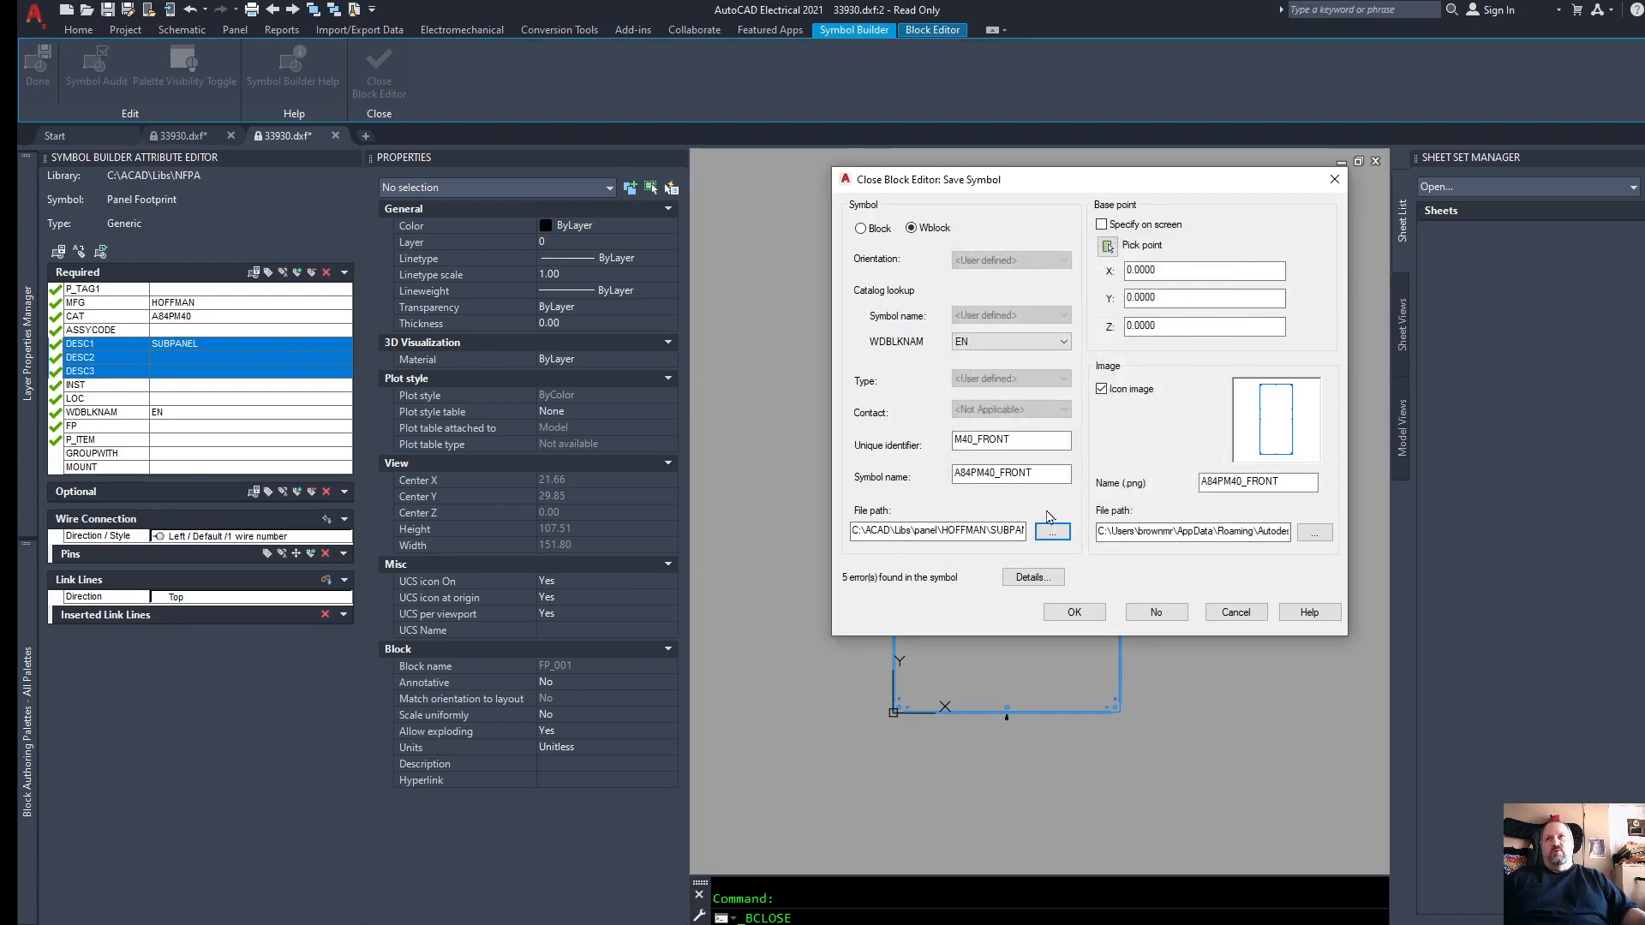
click(1076, 609)
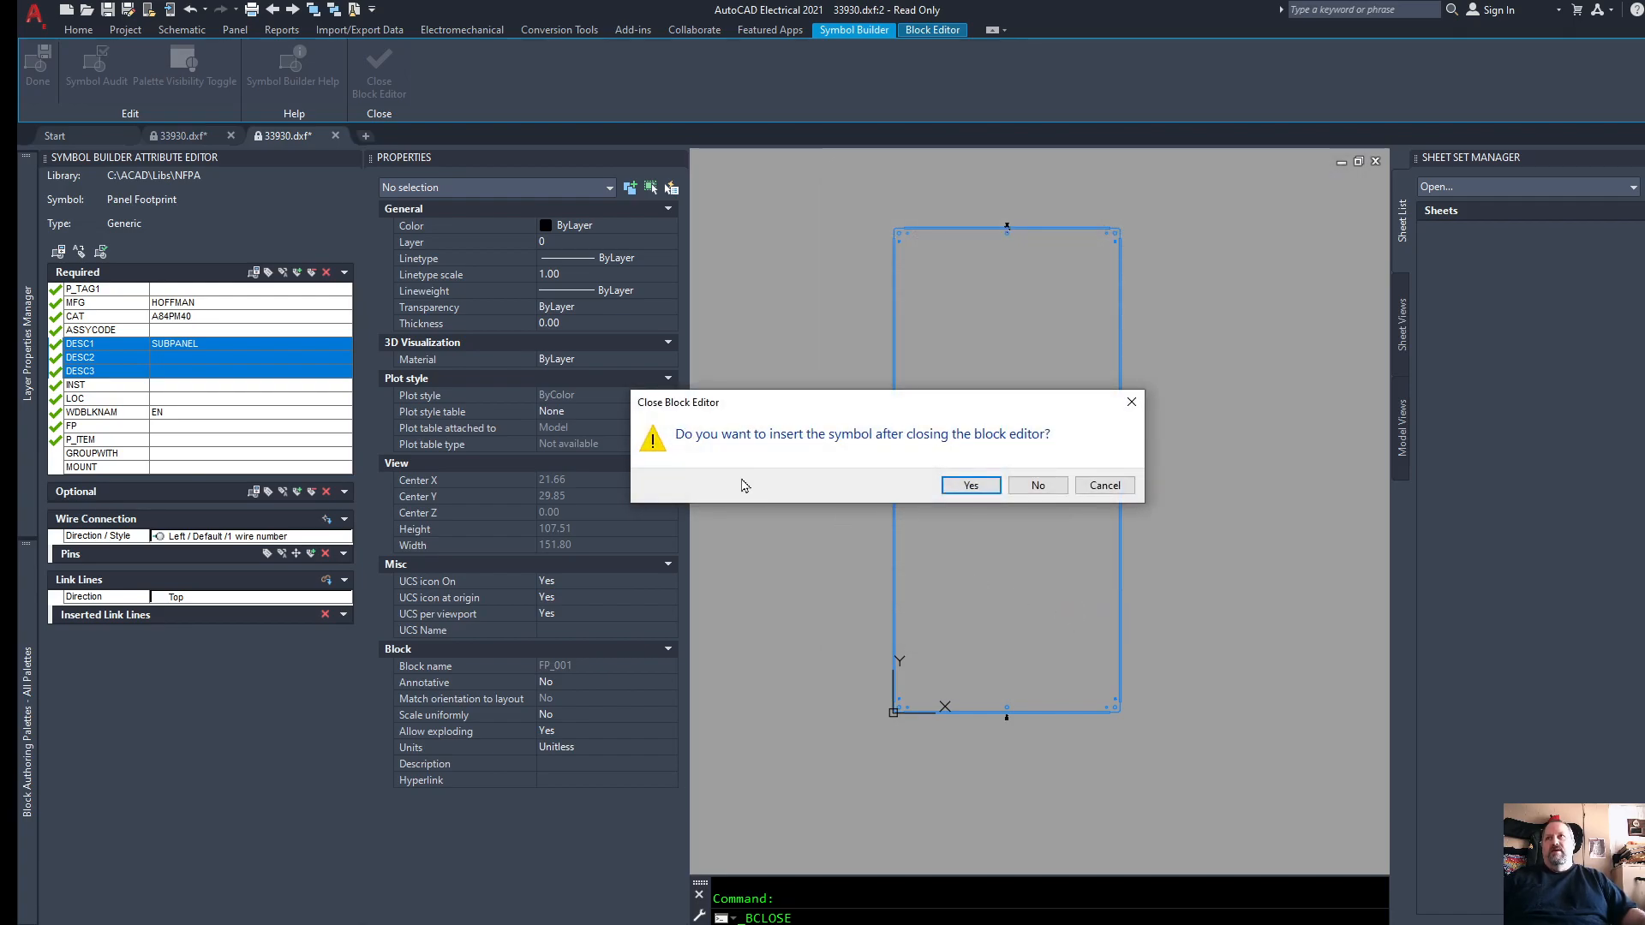
Step: Insert the saved symbol beside the original front view, adding the WD_M and WD_PNLM blocks to the drawing
click(967, 487)
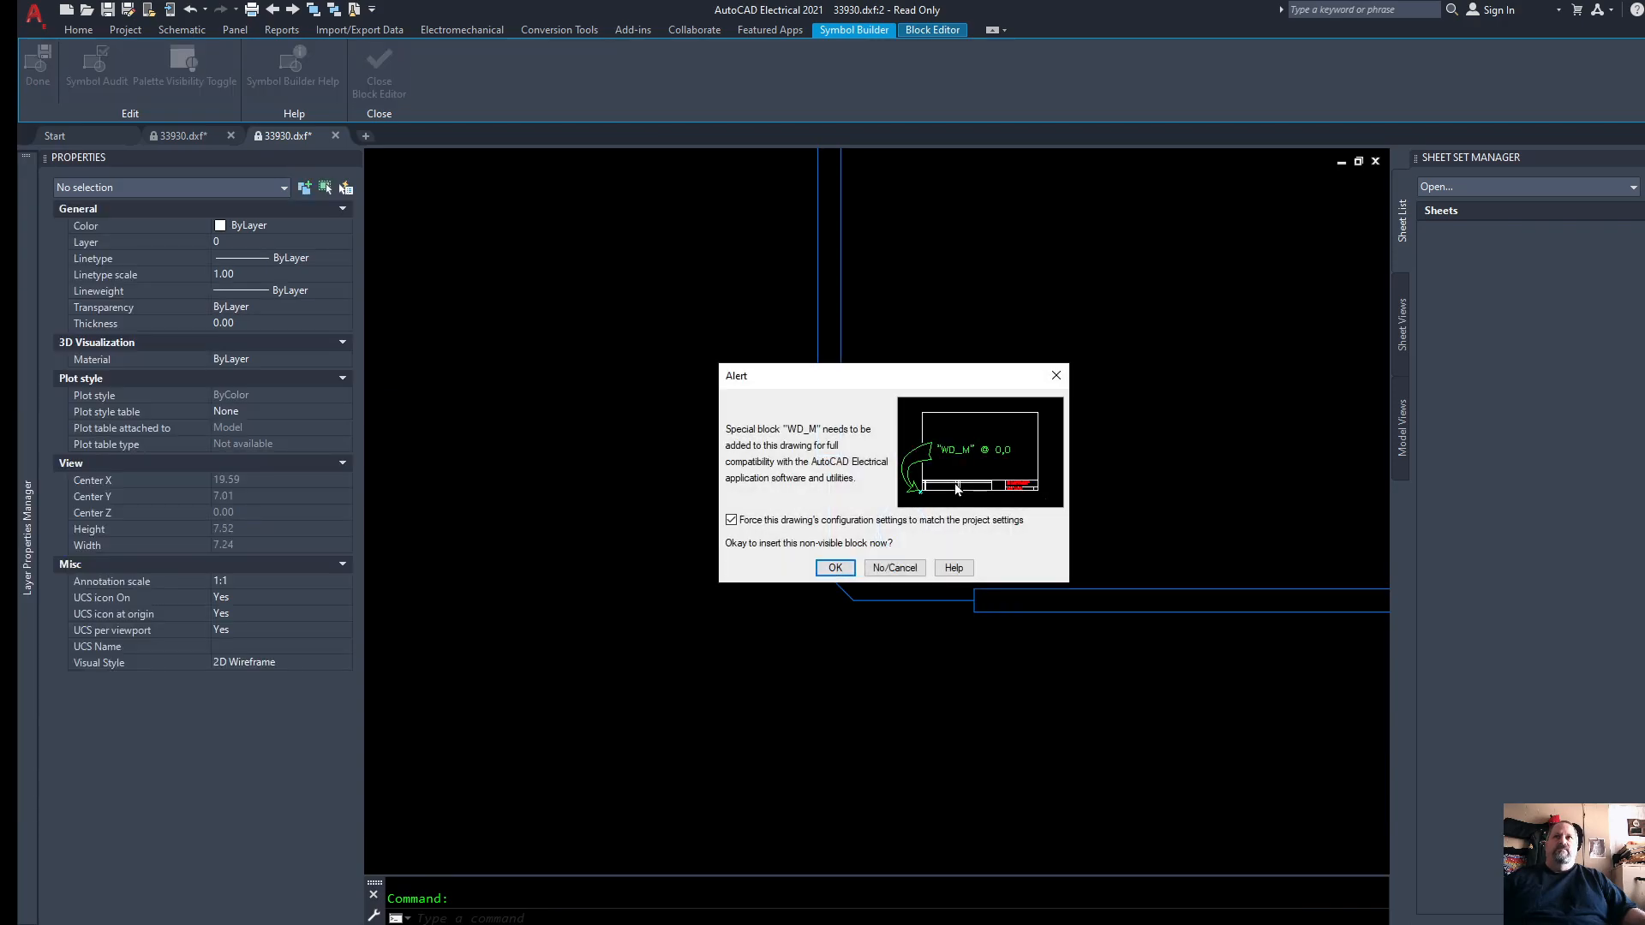
click(835, 568)
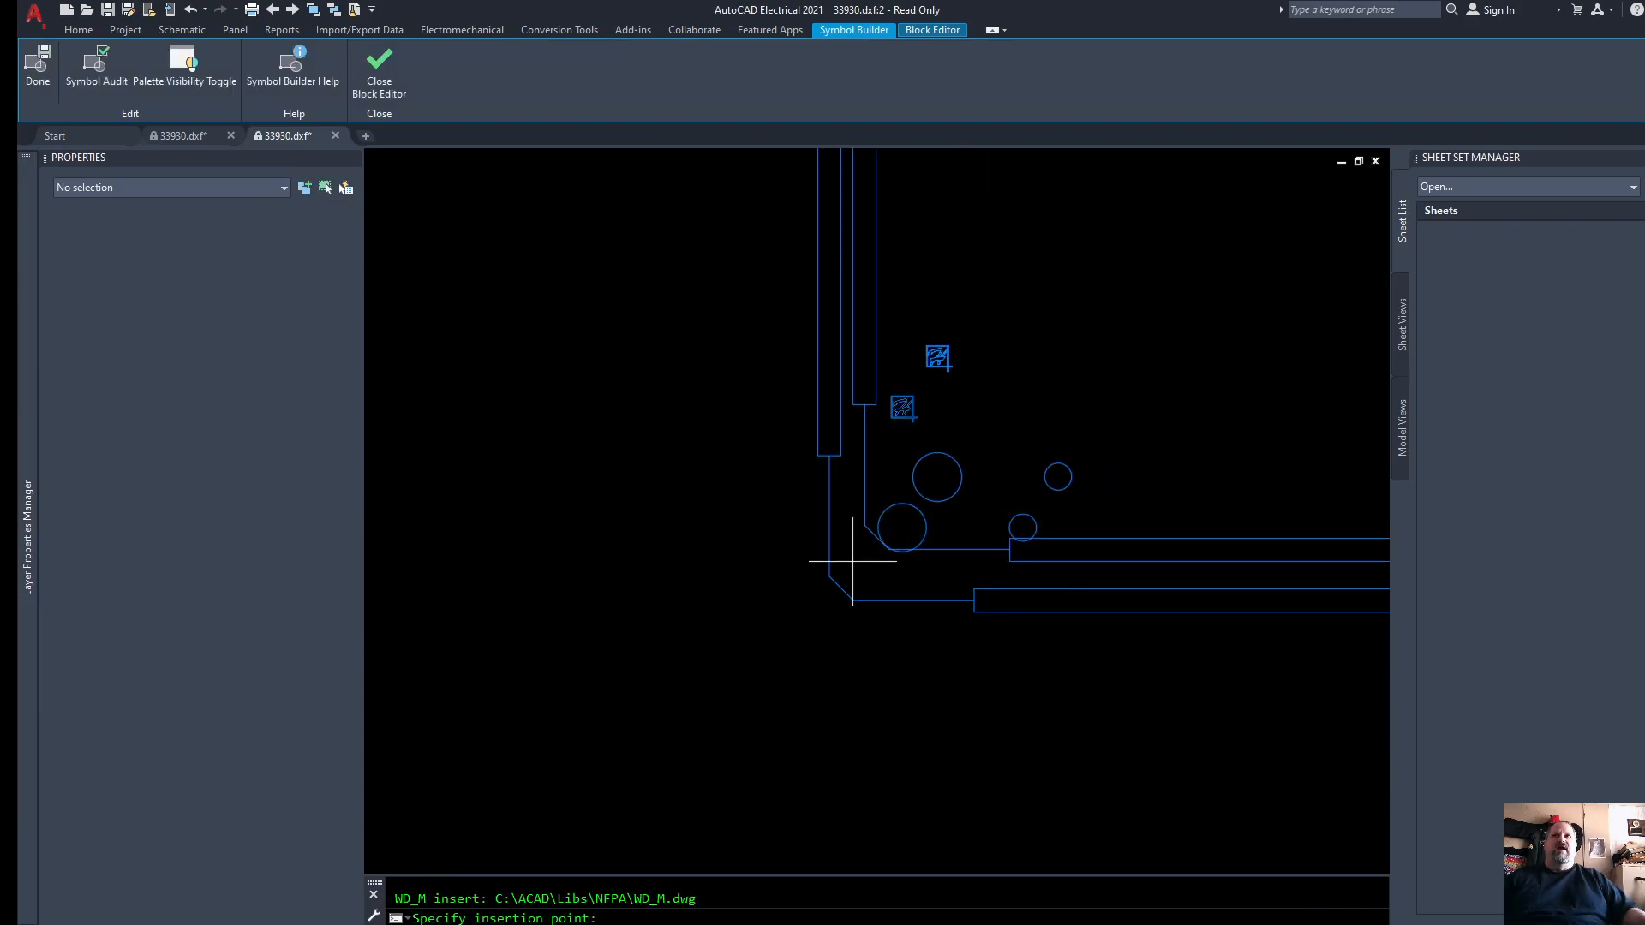
scroll(822, 592, down, 5)
click(734, 624)
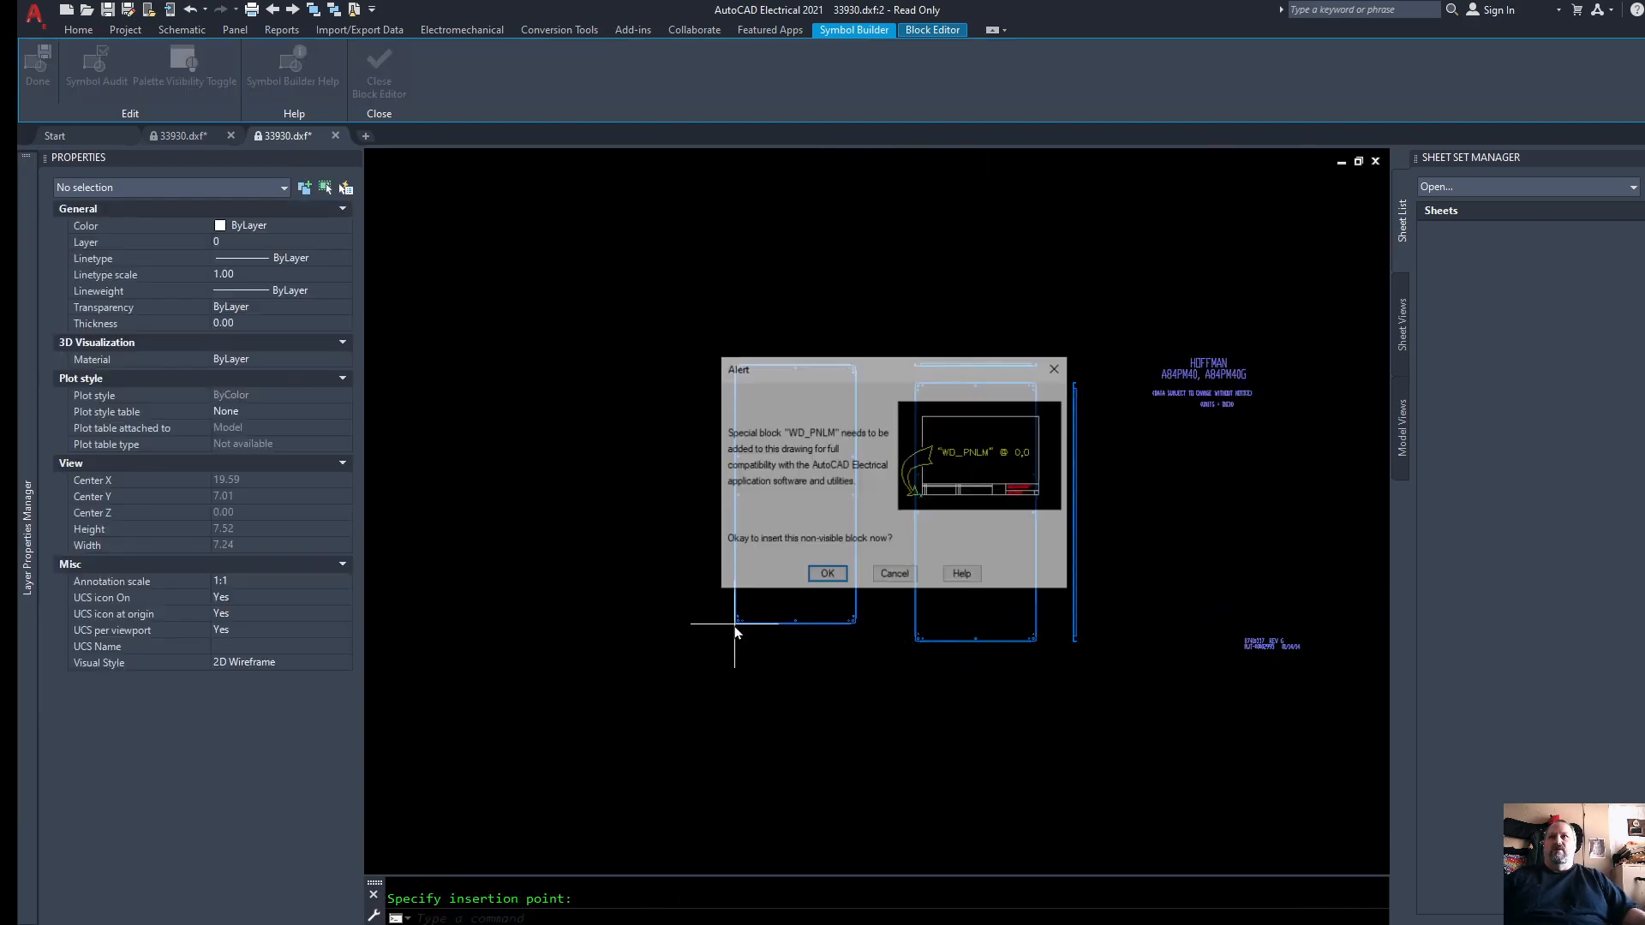
click(830, 576)
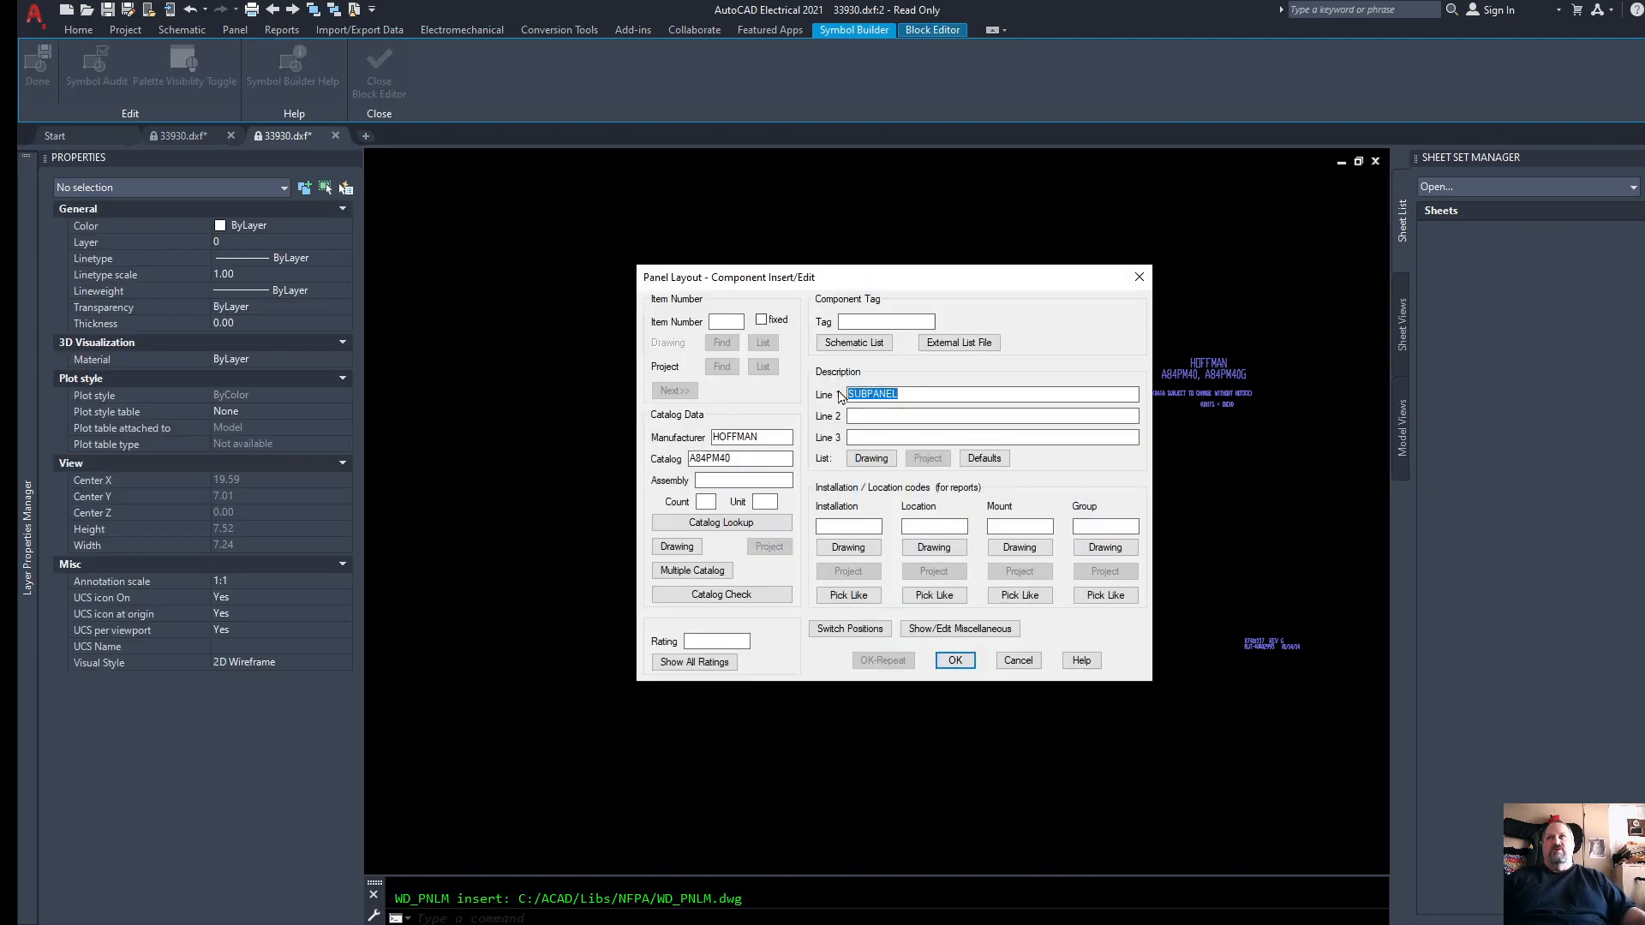
Step: Look up the component in the catalog and add a new record with catalog A84PM40 and manufacturer HOFFMAN
drag(902, 288, 970, 250)
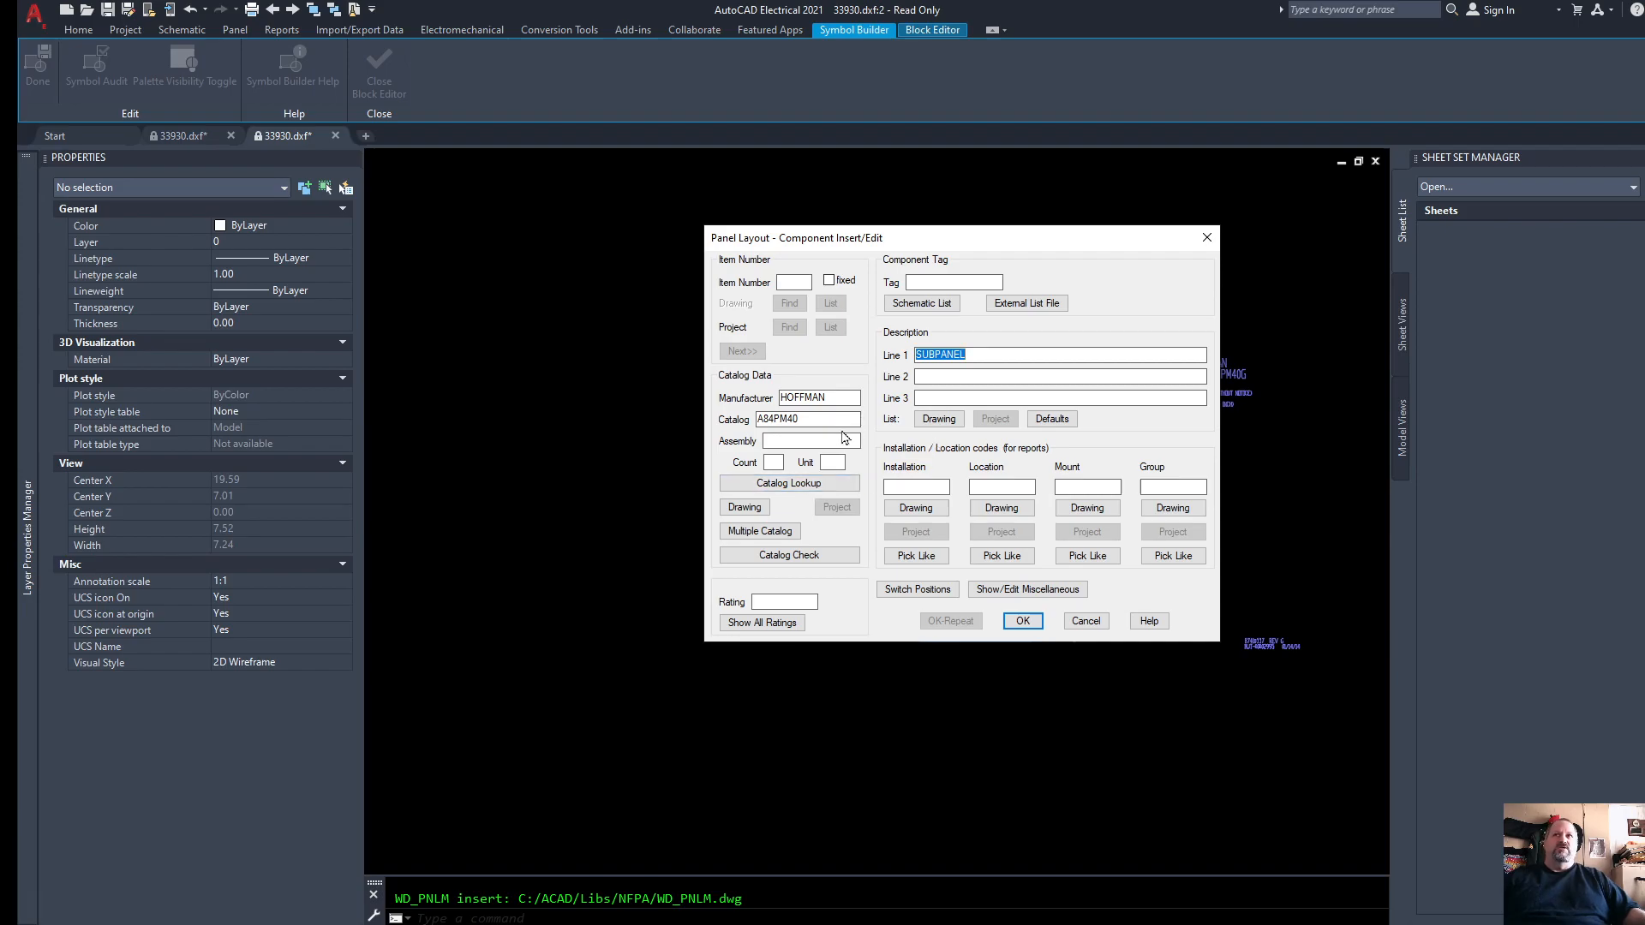
click(805, 490)
click(789, 484)
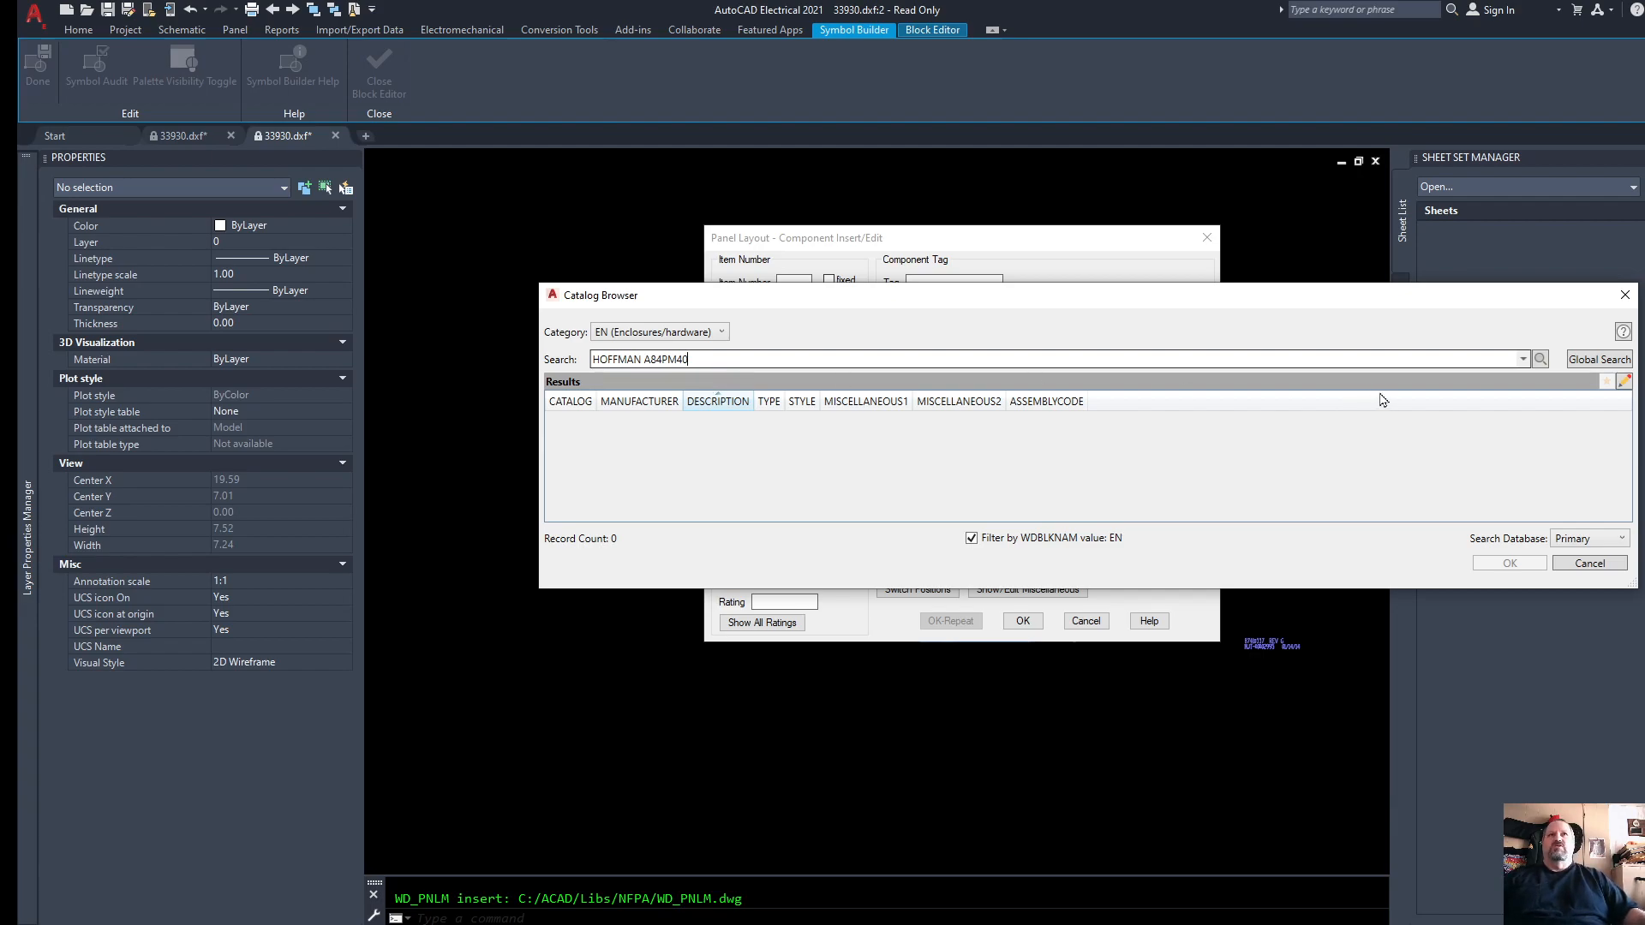
click(1624, 382)
click(591, 423)
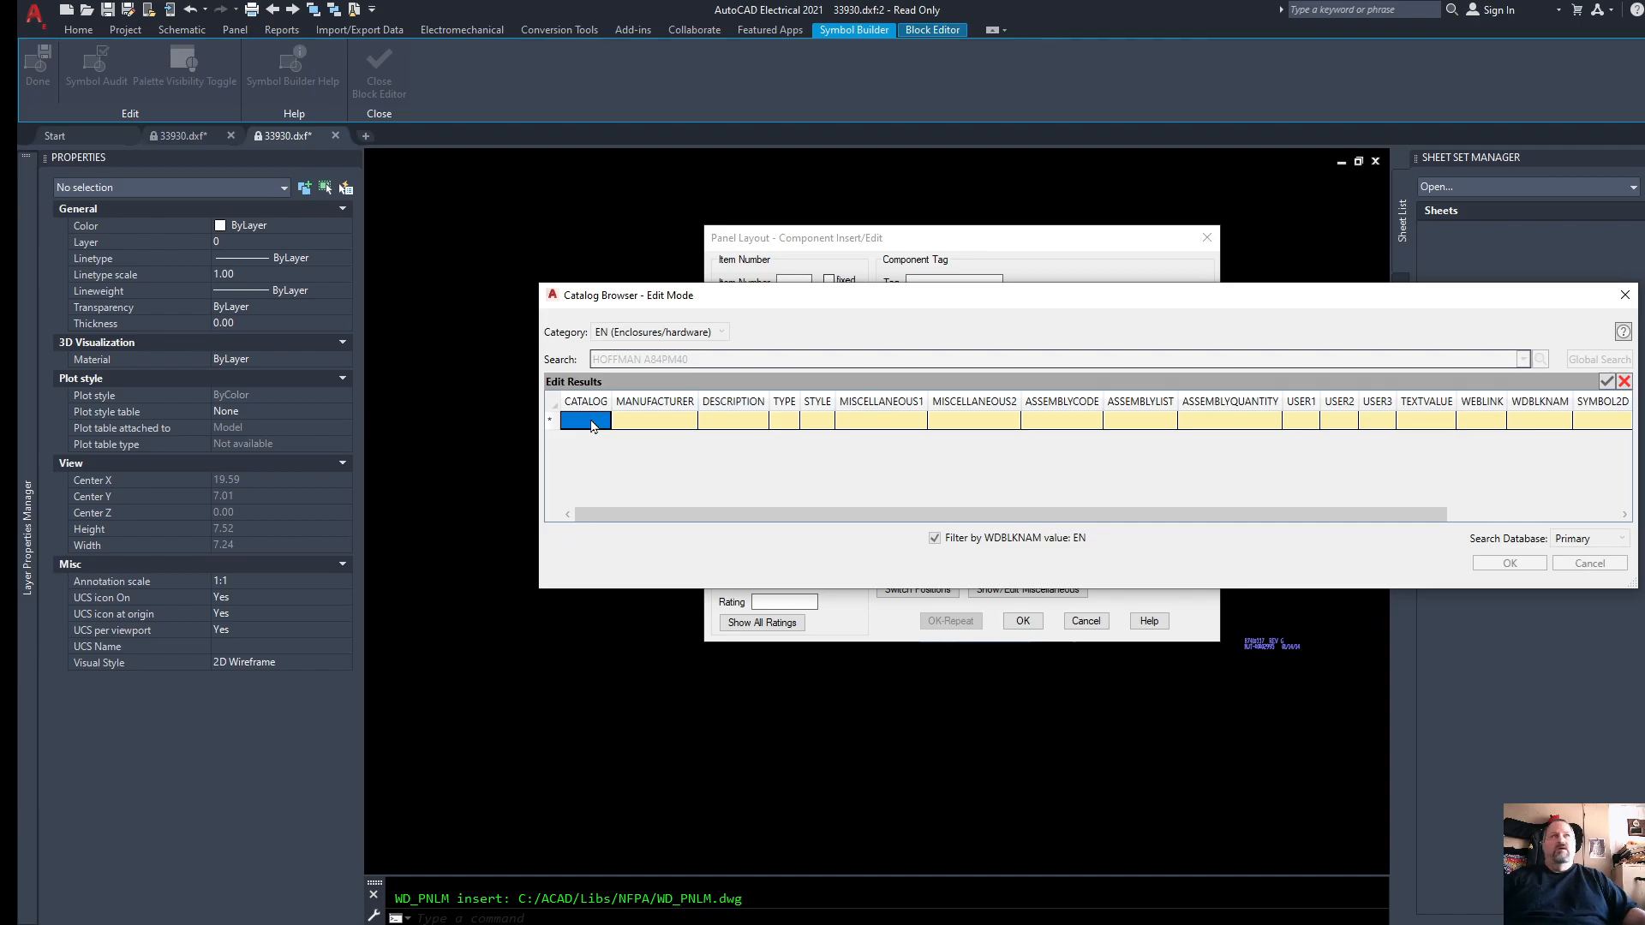
click(591, 420)
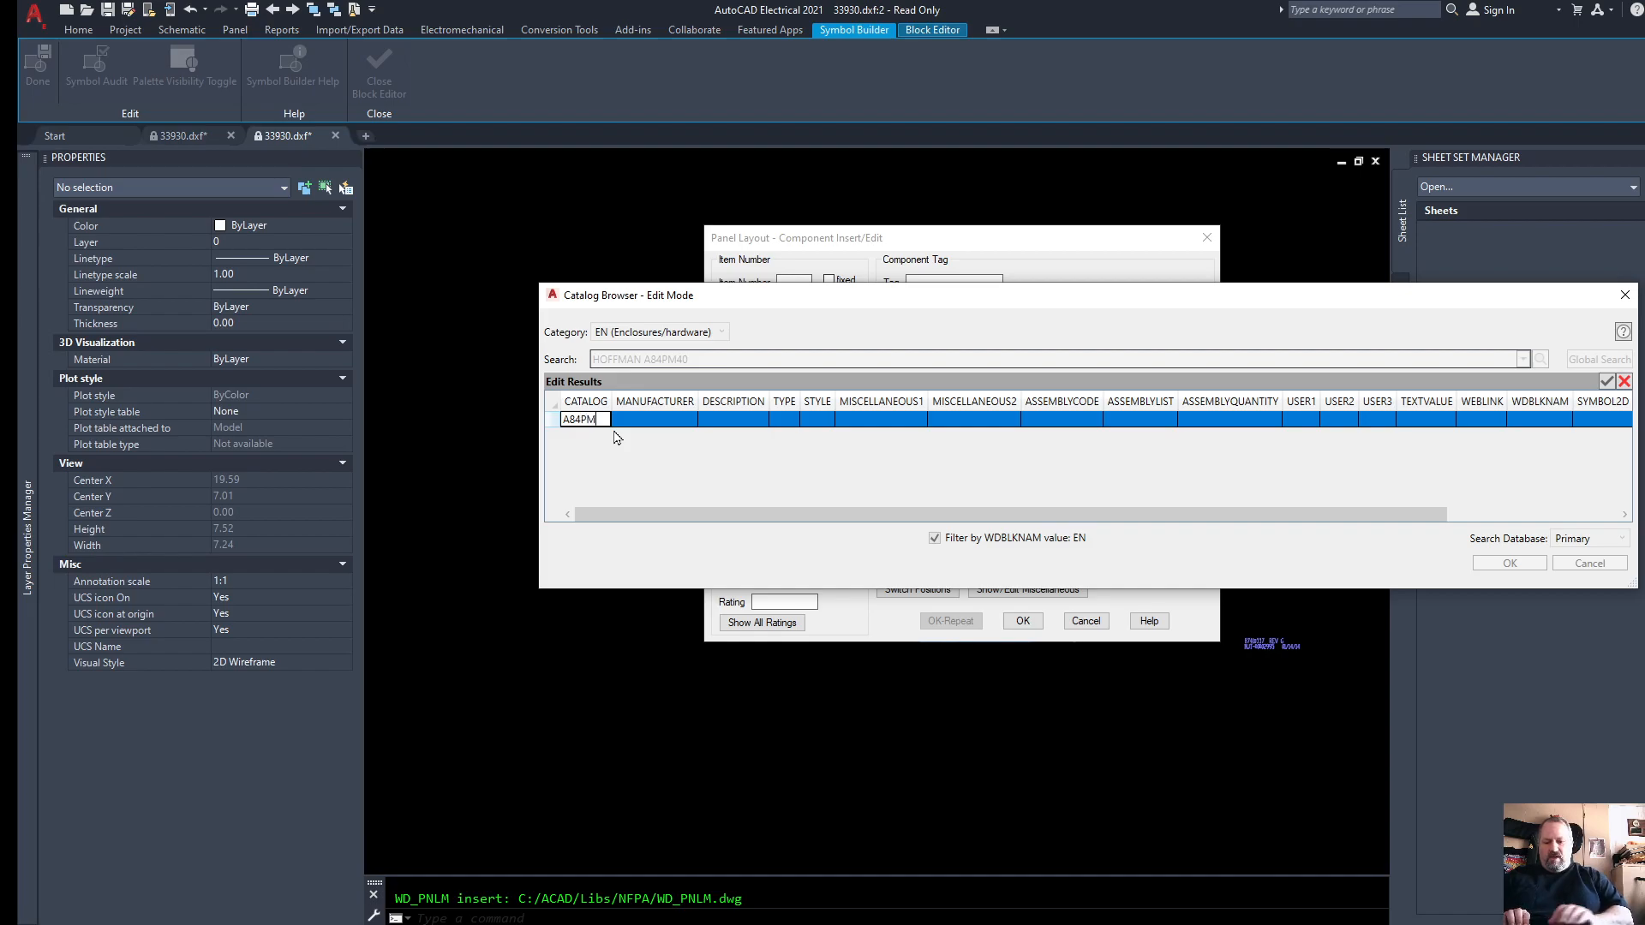
key(Tab)
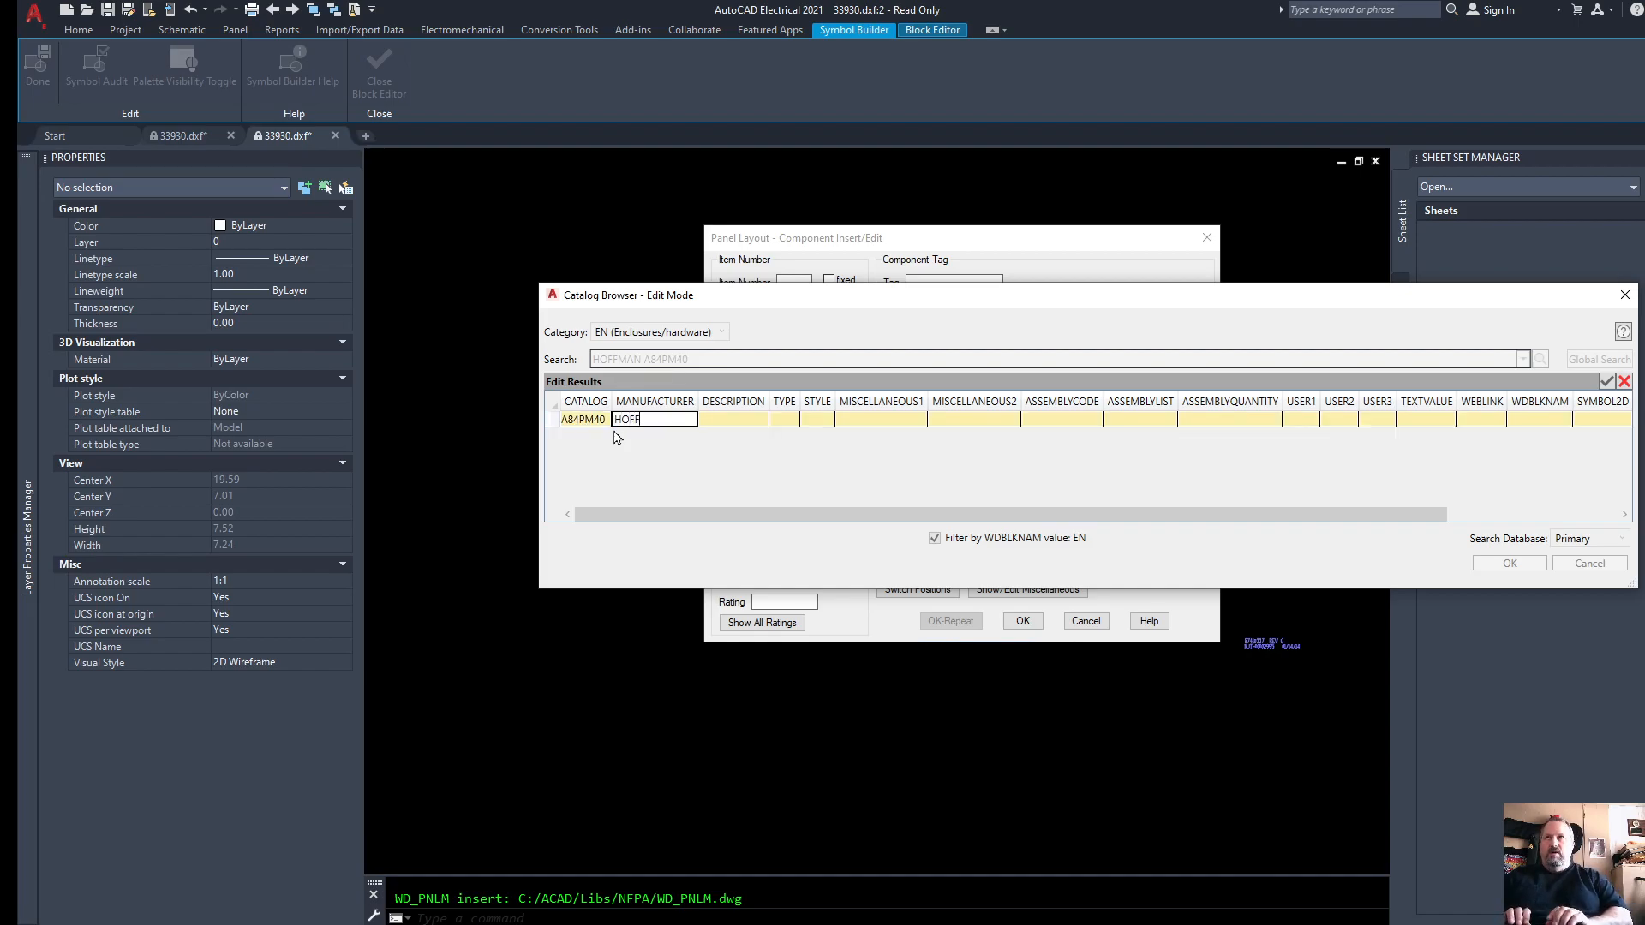
key(Tab)
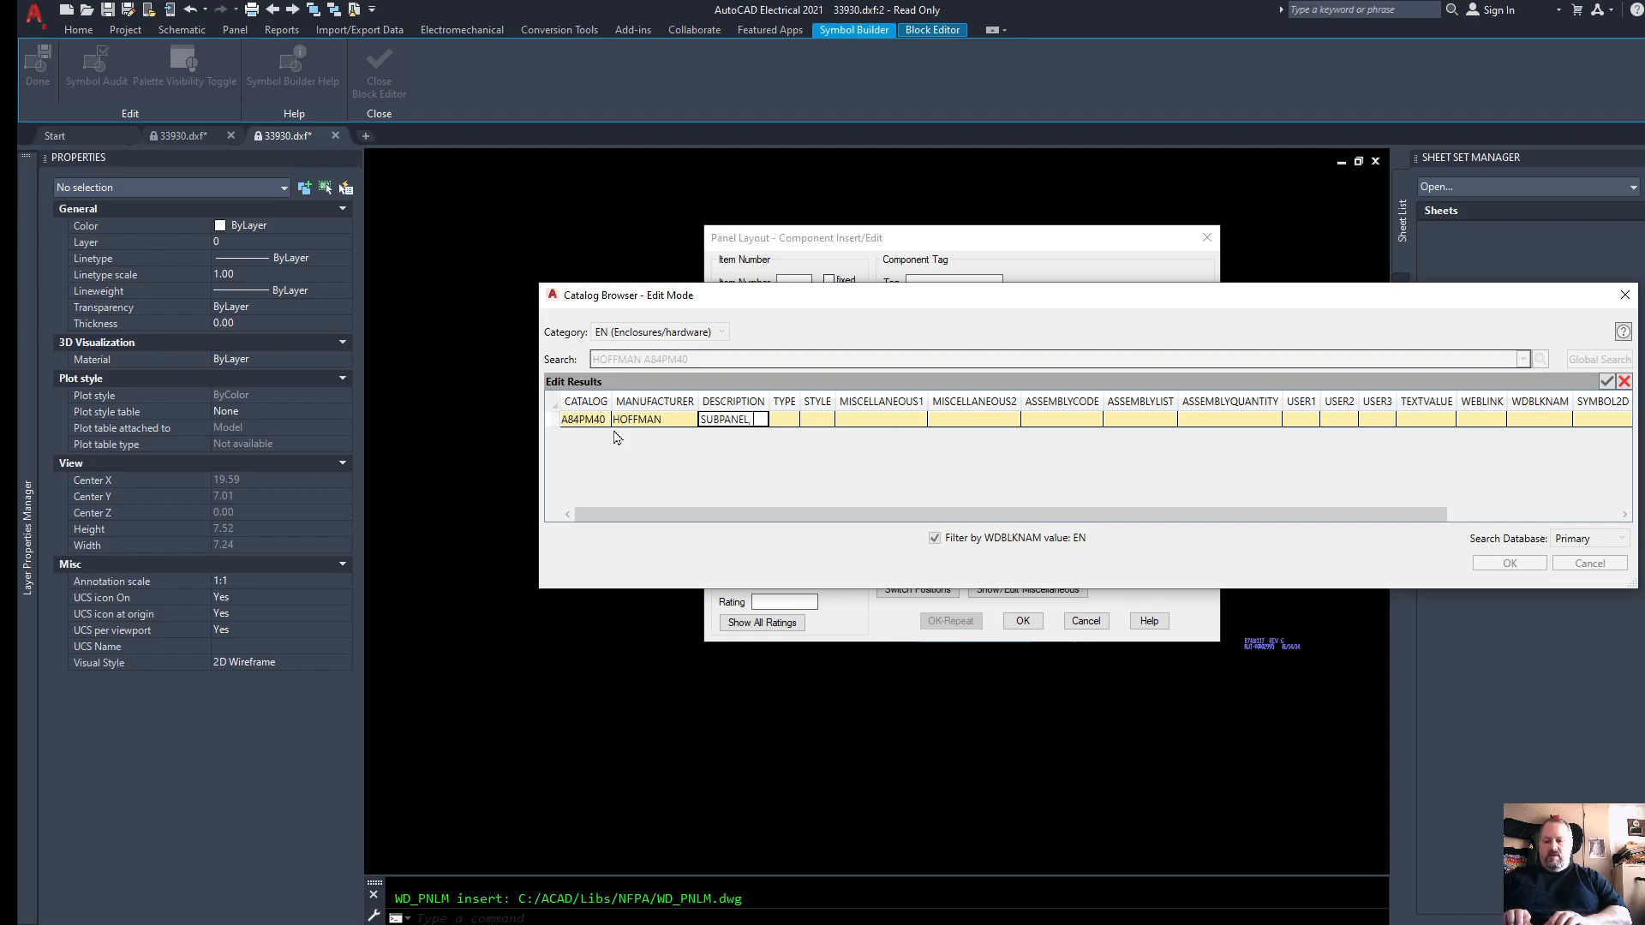
Step: Complete the record with description "SUBPANEL, 84 X 40, STEEL, WHITE", type STEEL, style BENT and MISCELLANEOUS1 WHITE, and accept the changes
text(SUBPANEL, 84 X 4)
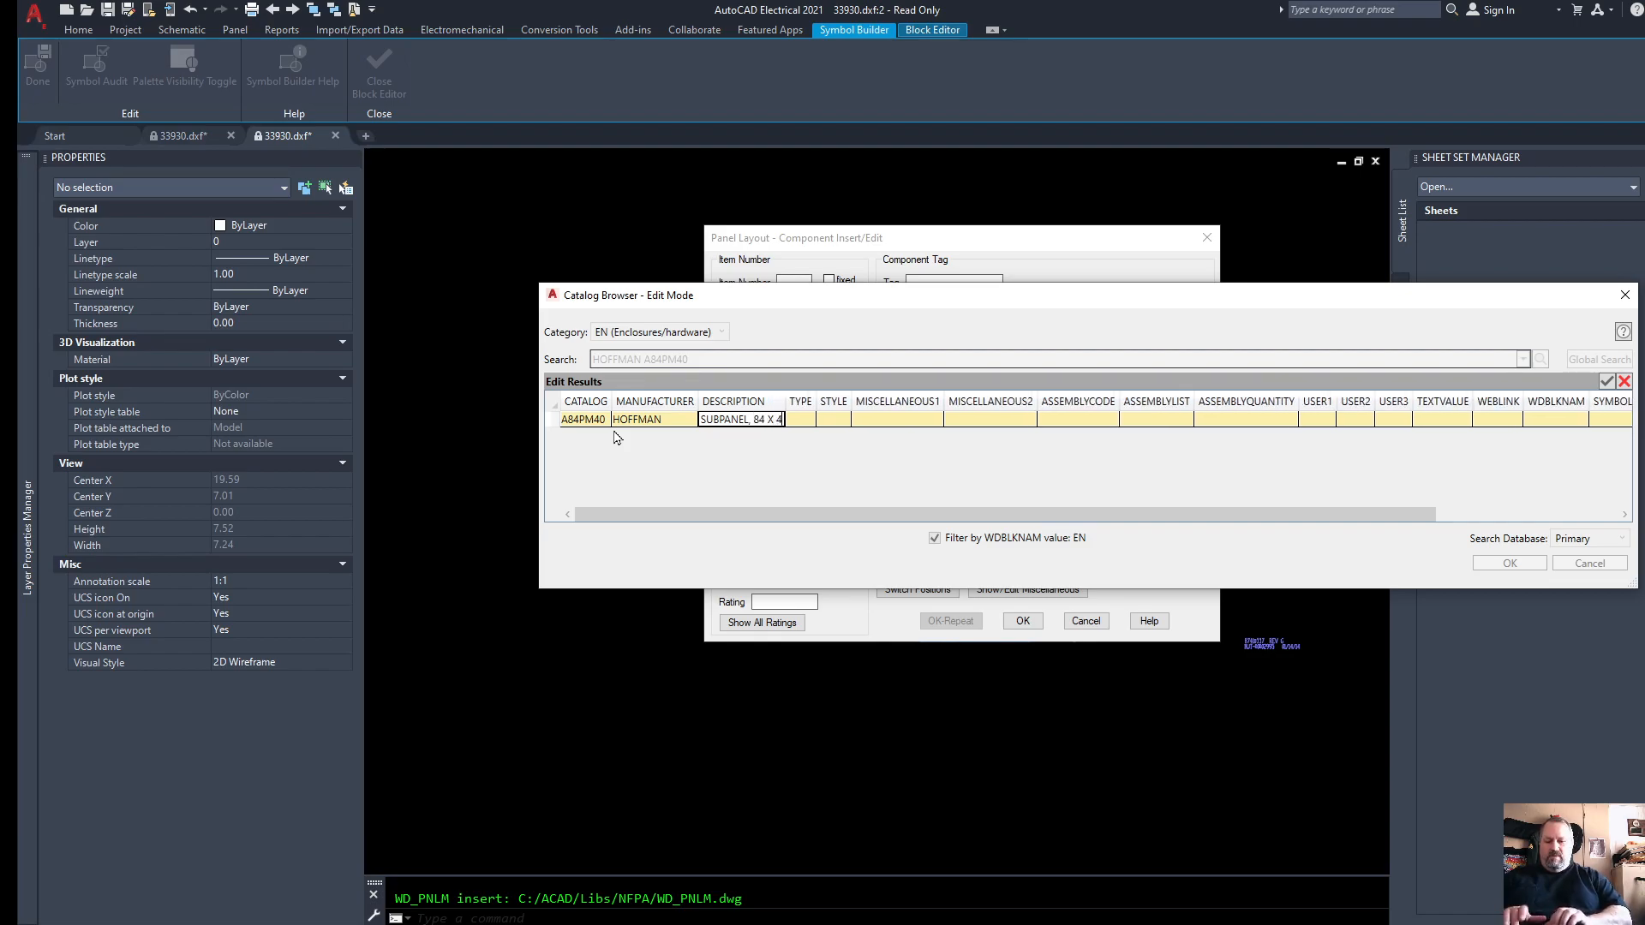
text(0, STEEL, WHITE)
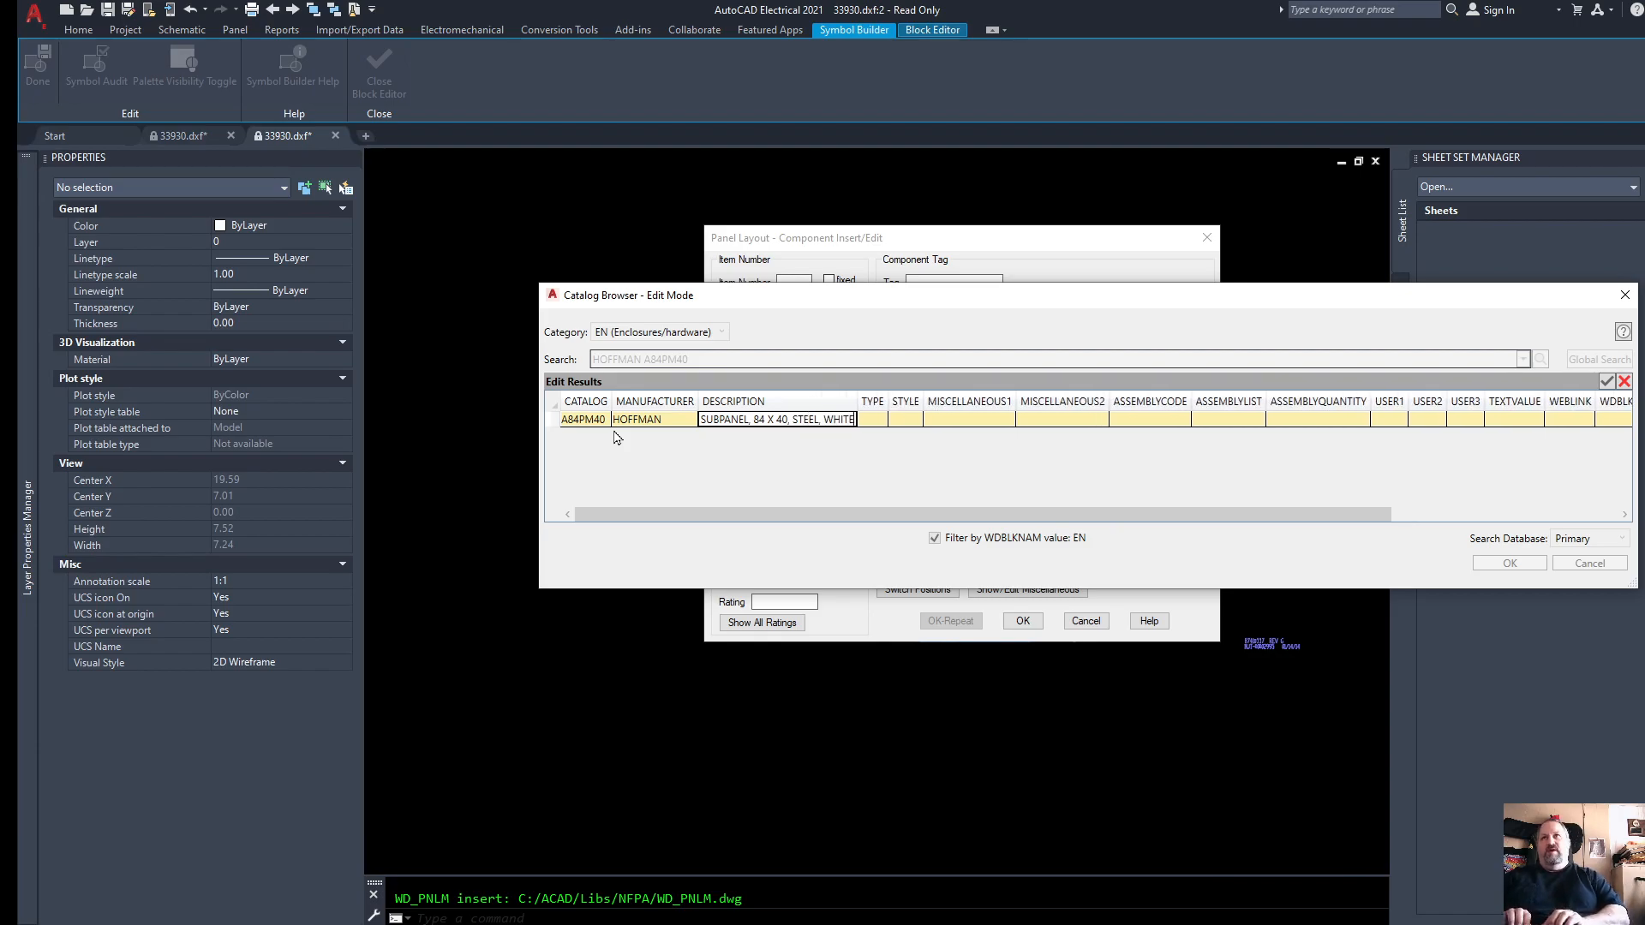
key(Tab)
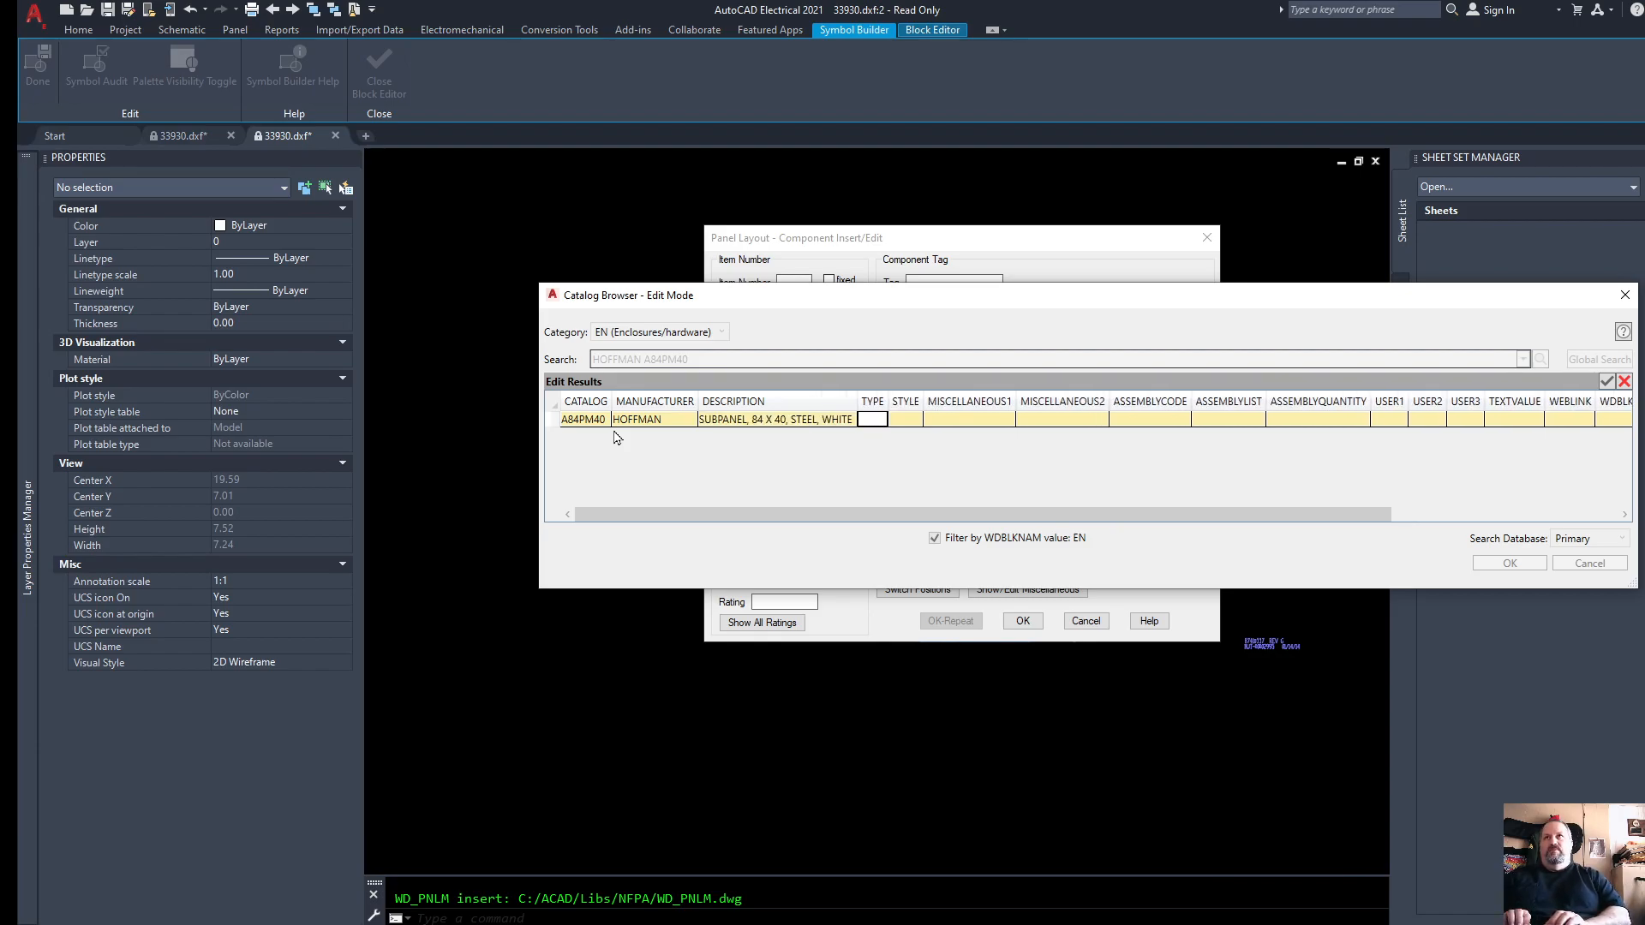
text(STEEL)
key(Tab)
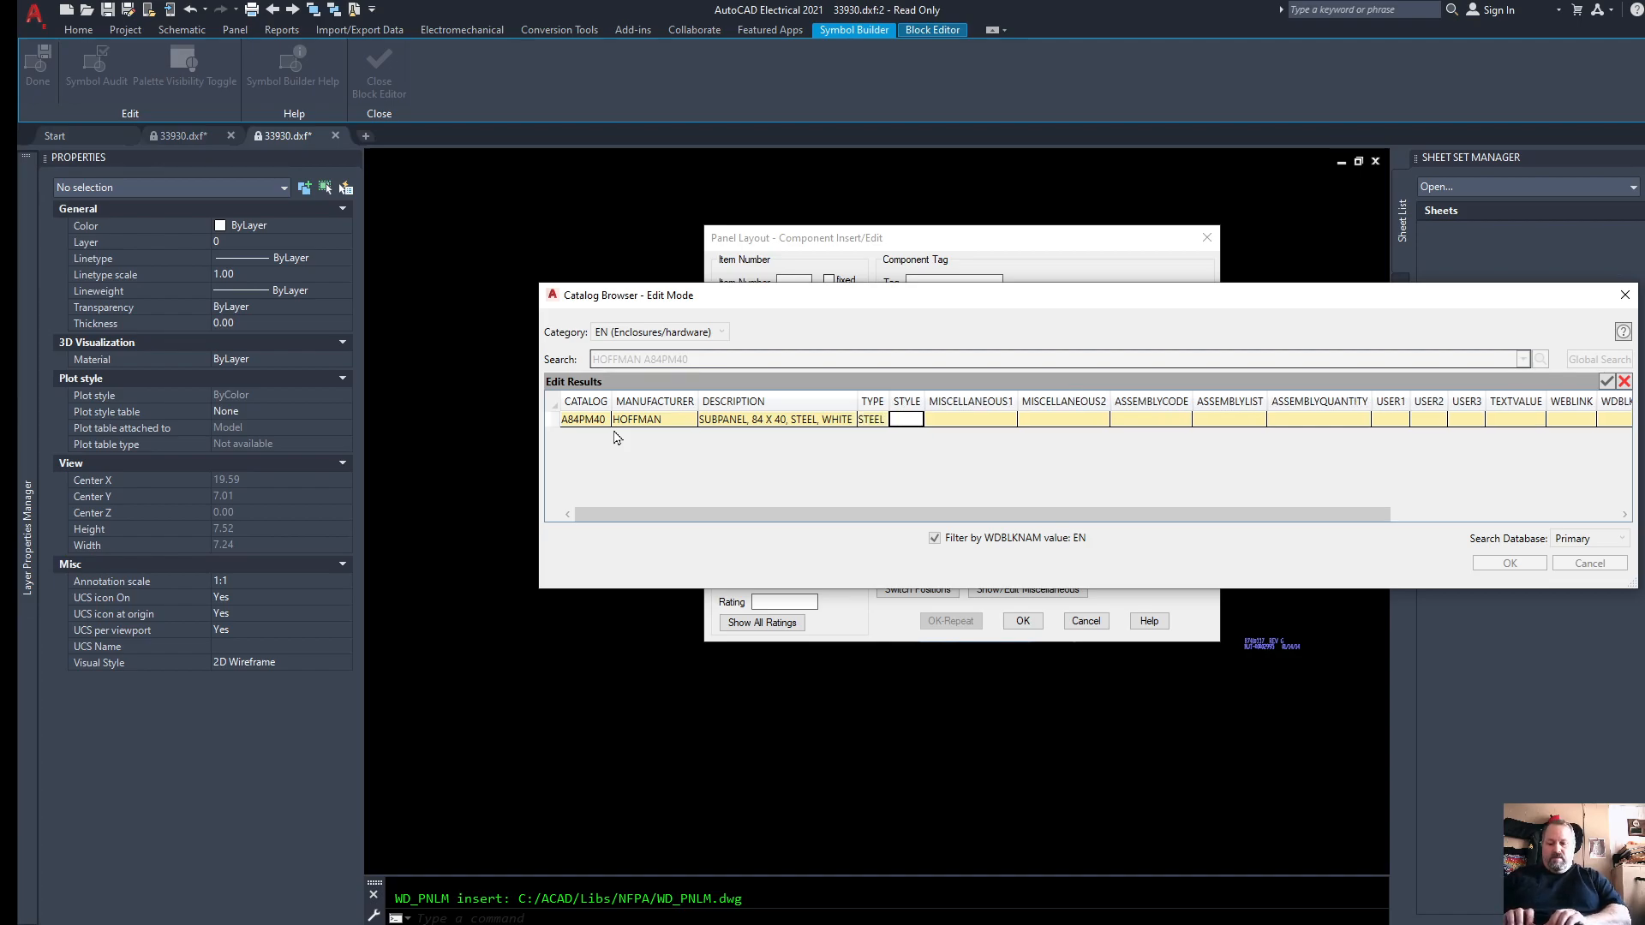
key(Tab)
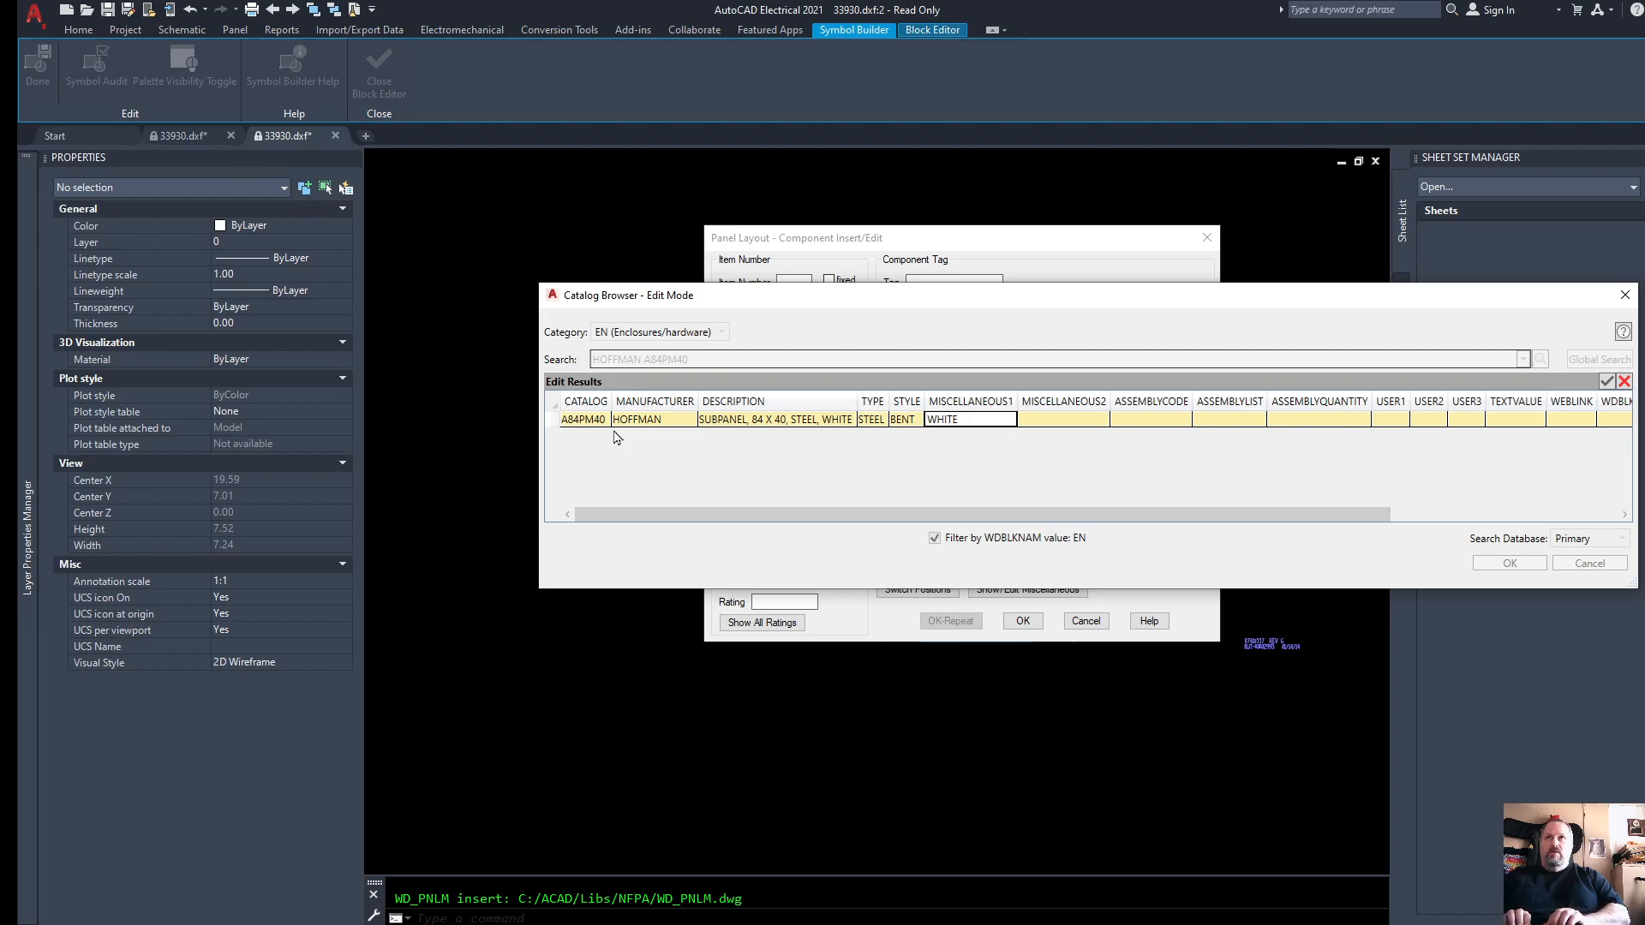
key(Tab)
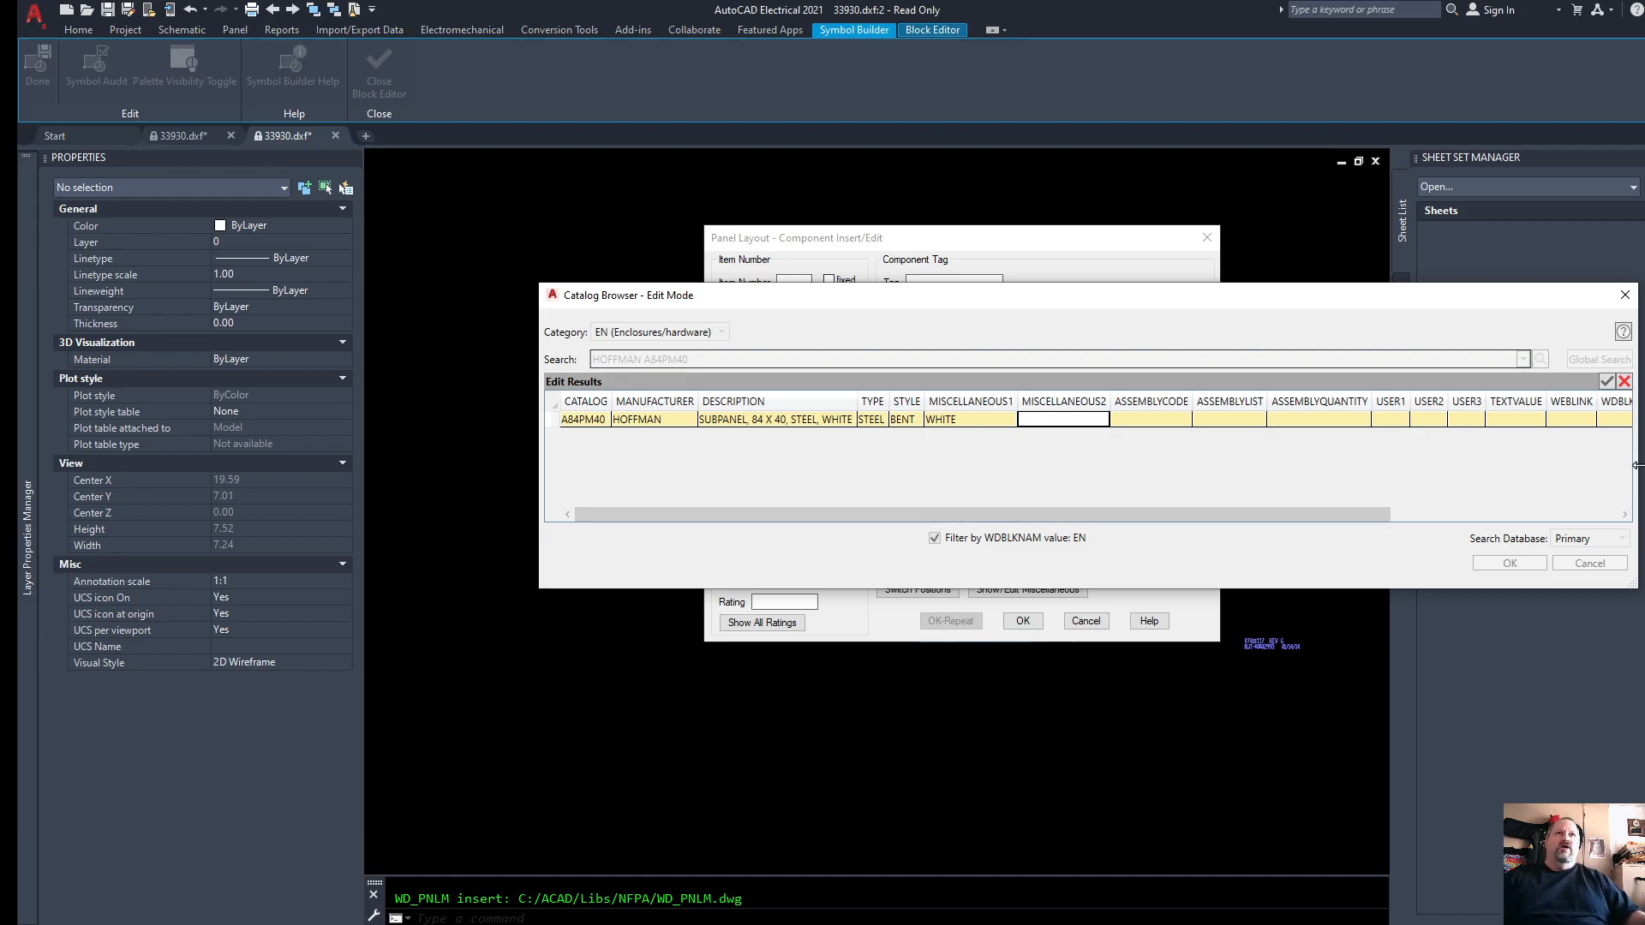
click(1607, 383)
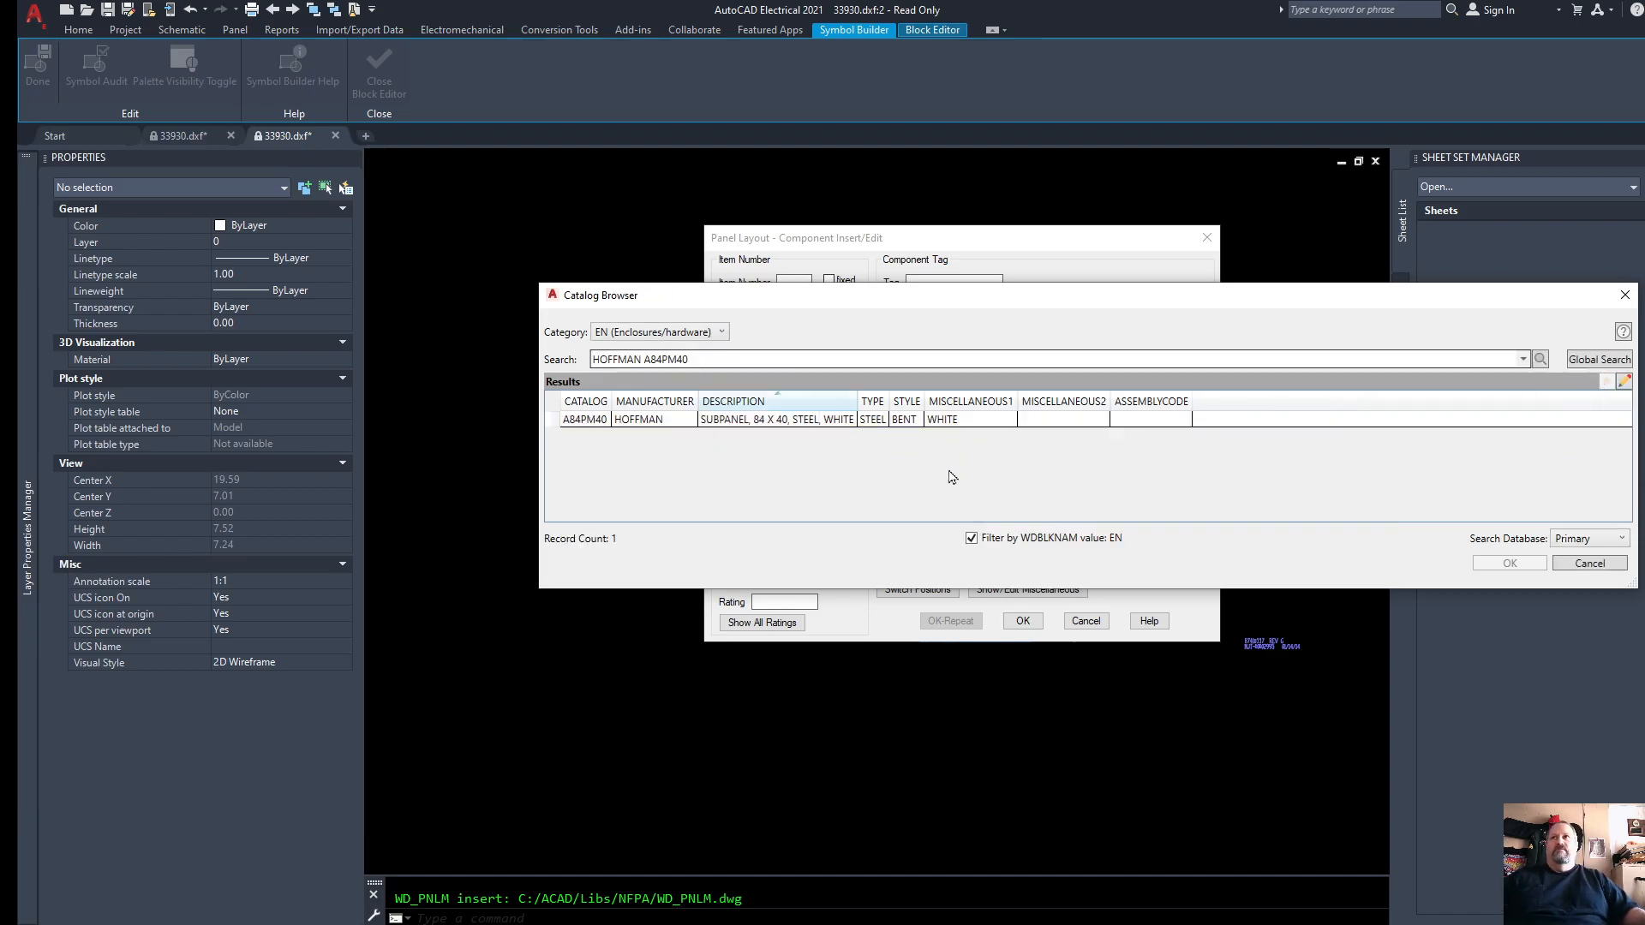
Step: Assign the A84PM40 catalog record to the component, review its bill of material check, and finish the component insertion
double_click(591, 420)
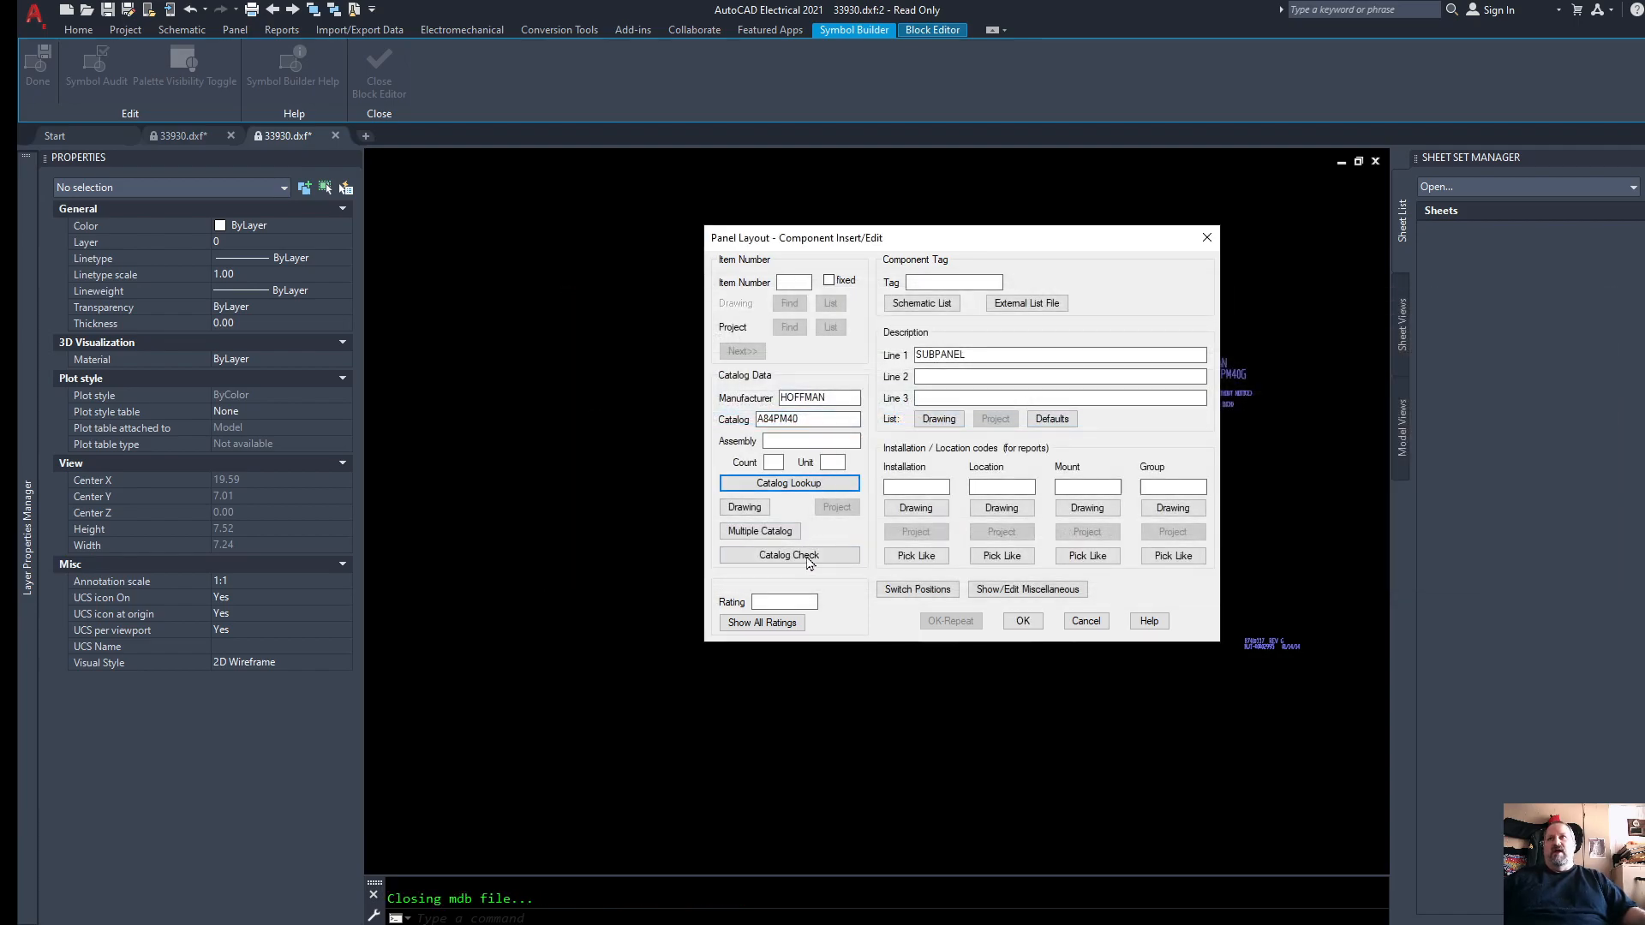
click(808, 557)
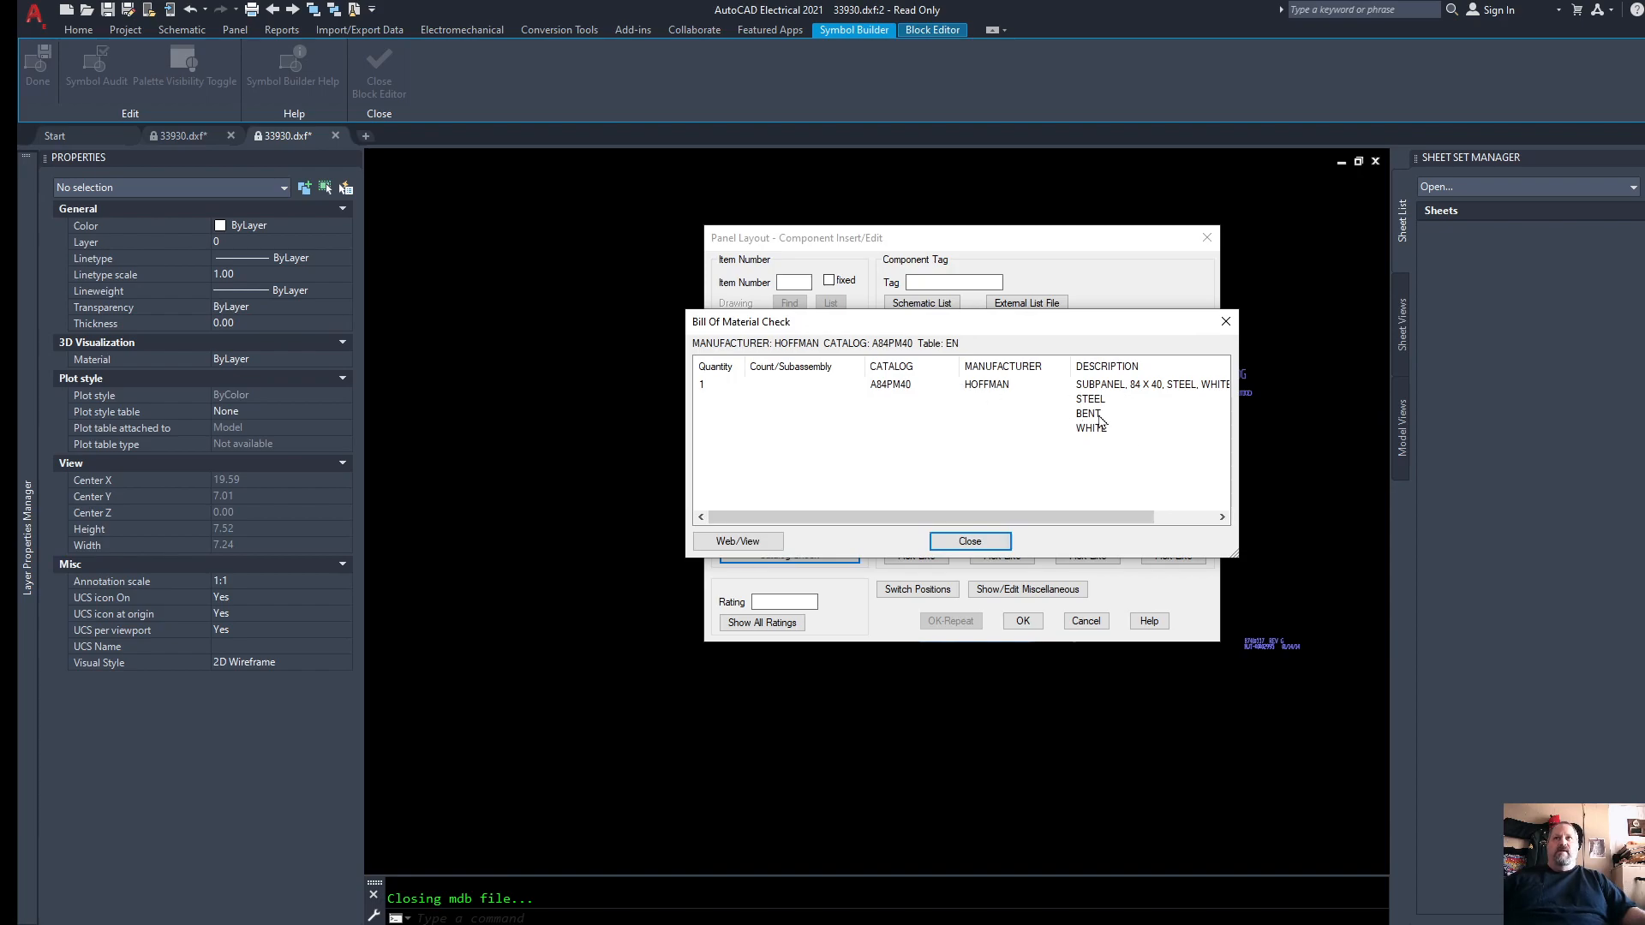
click(955, 541)
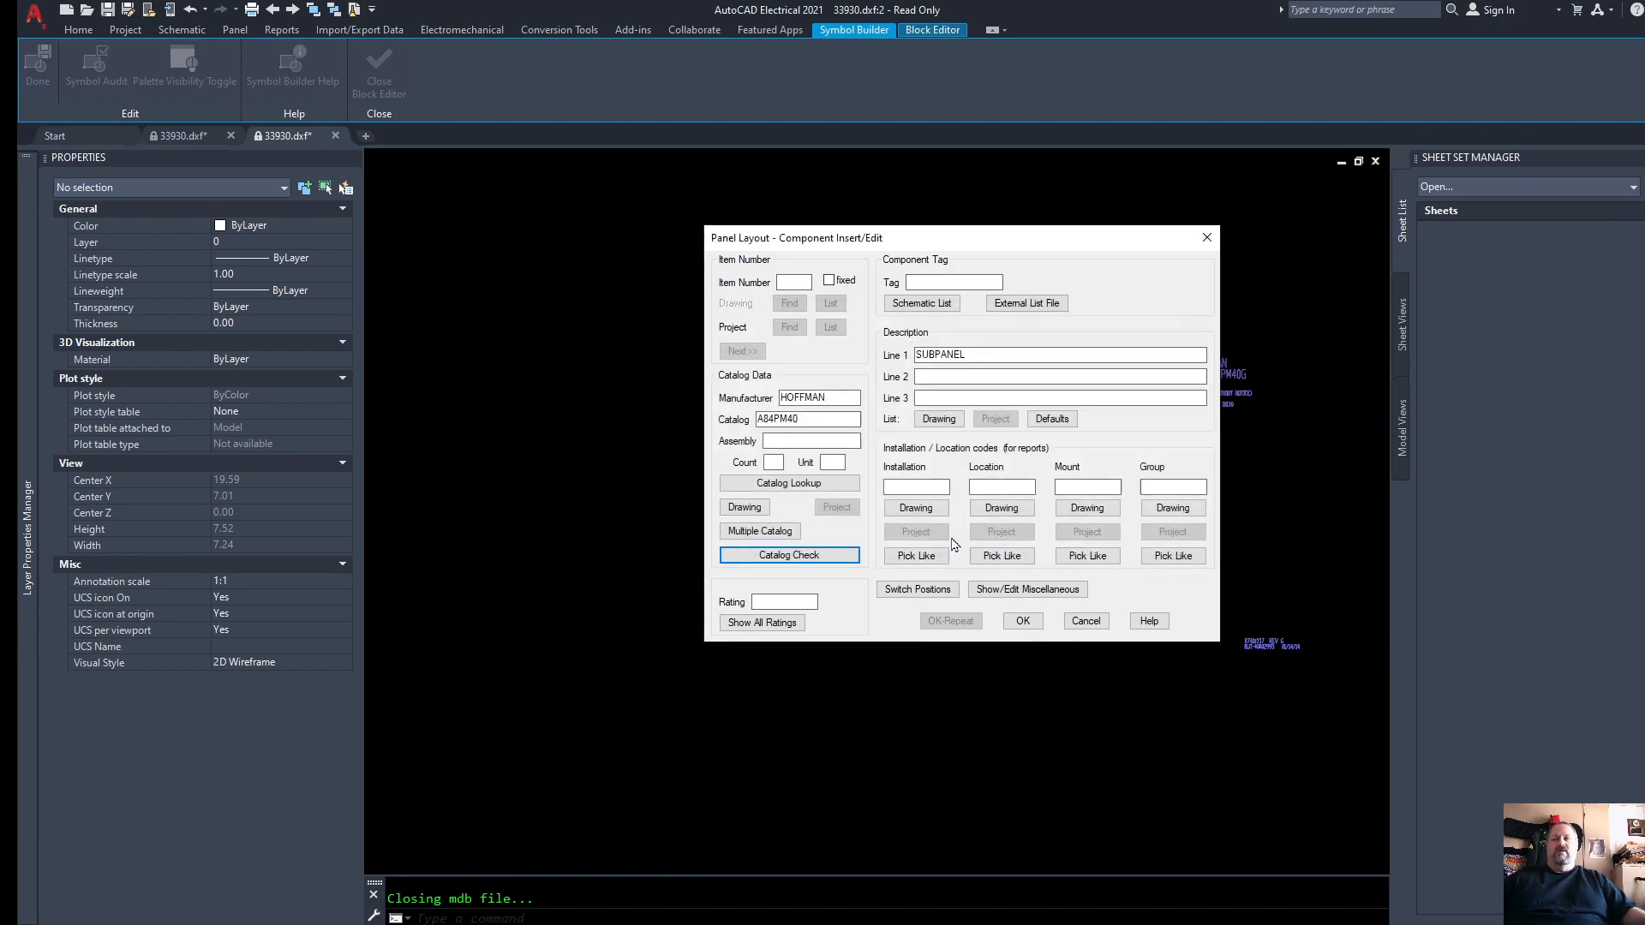
click(1025, 621)
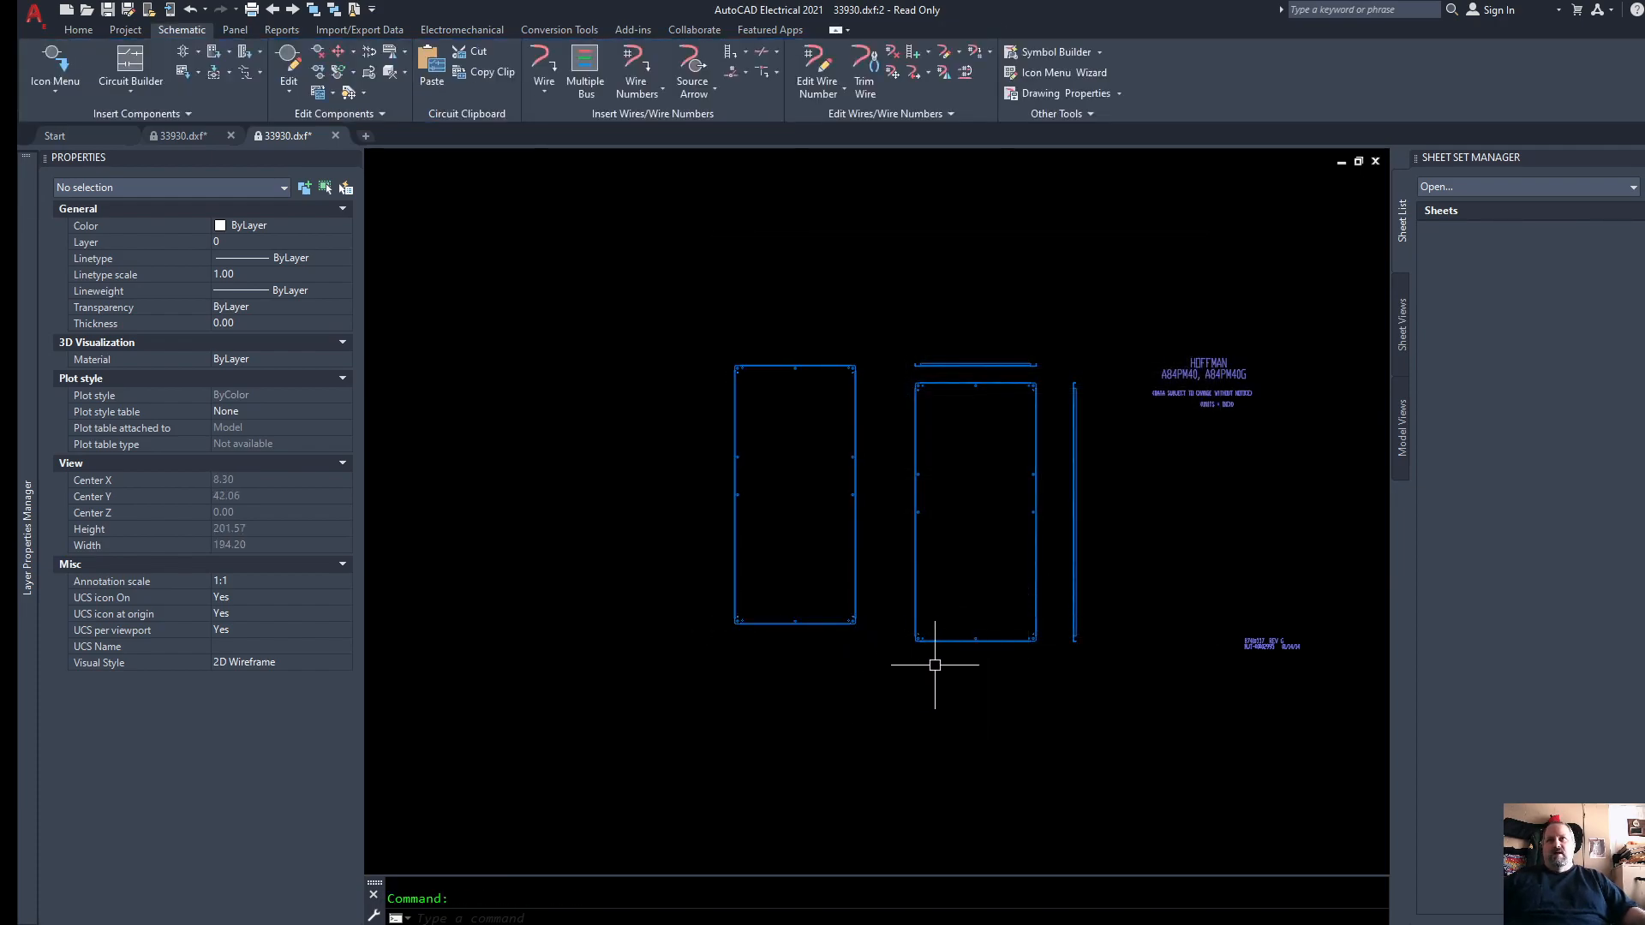
Step: Draw a short vertical line downward from the centre of the lower-left corner hole in the original front view
scroll(937, 661, up, 6)
scroll(899, 646, up, 6)
text(l)
key(Return)
scroll(782, 288, up, 4)
click(797, 275)
scroll(805, 296, down, 8)
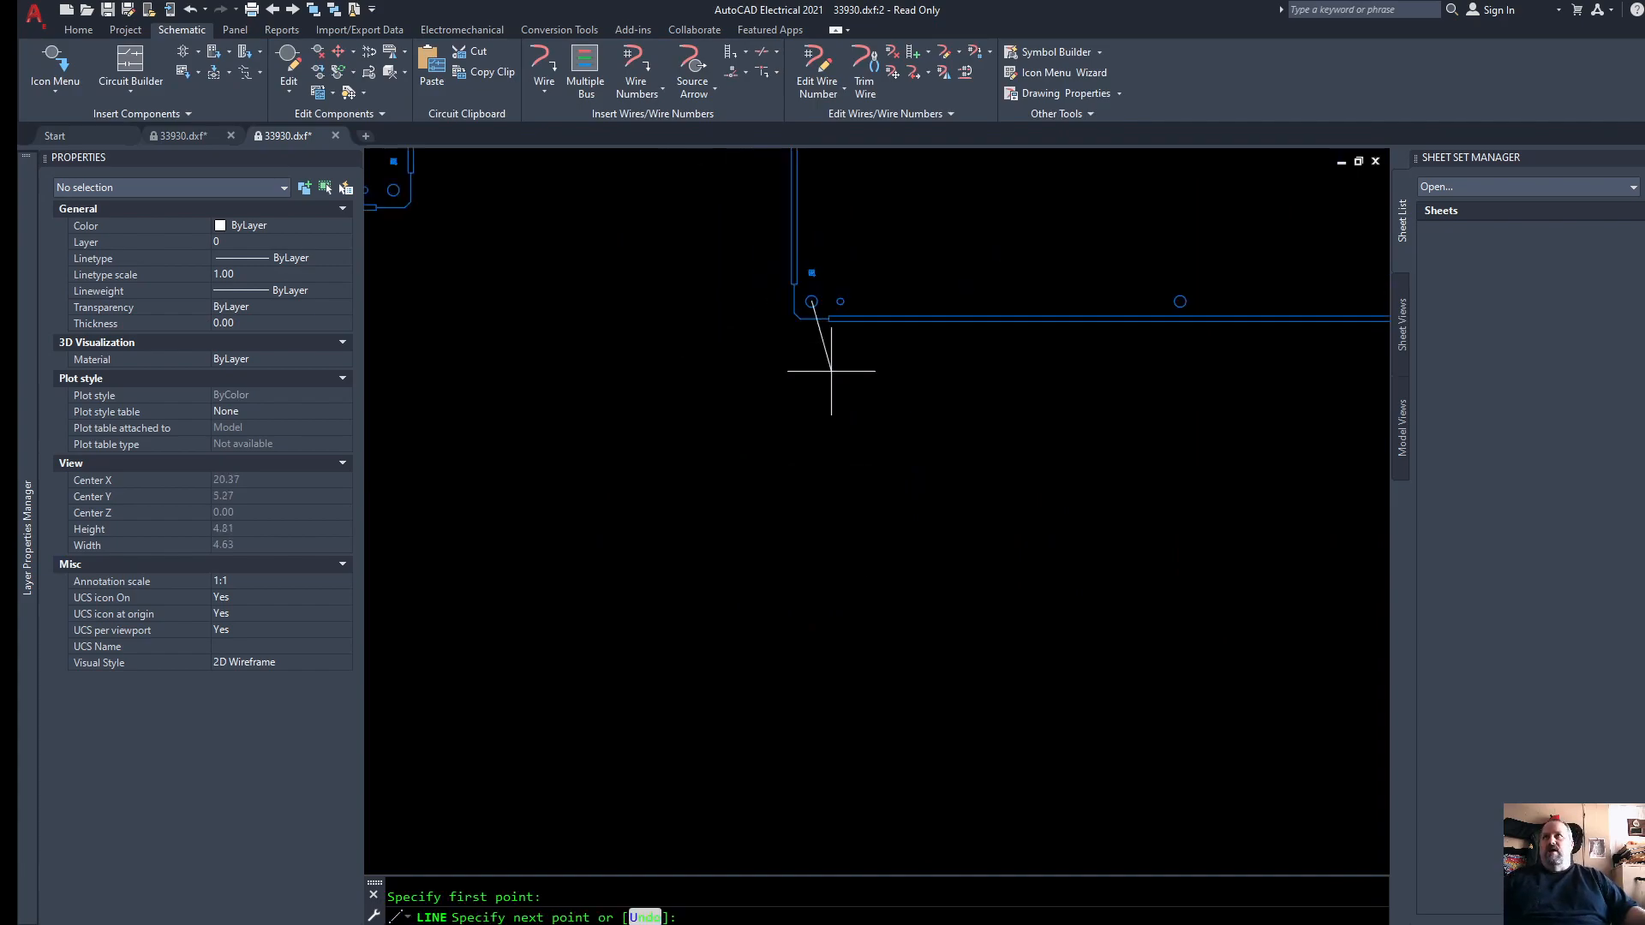
key(Escape)
scroll(767, 737, down, 18)
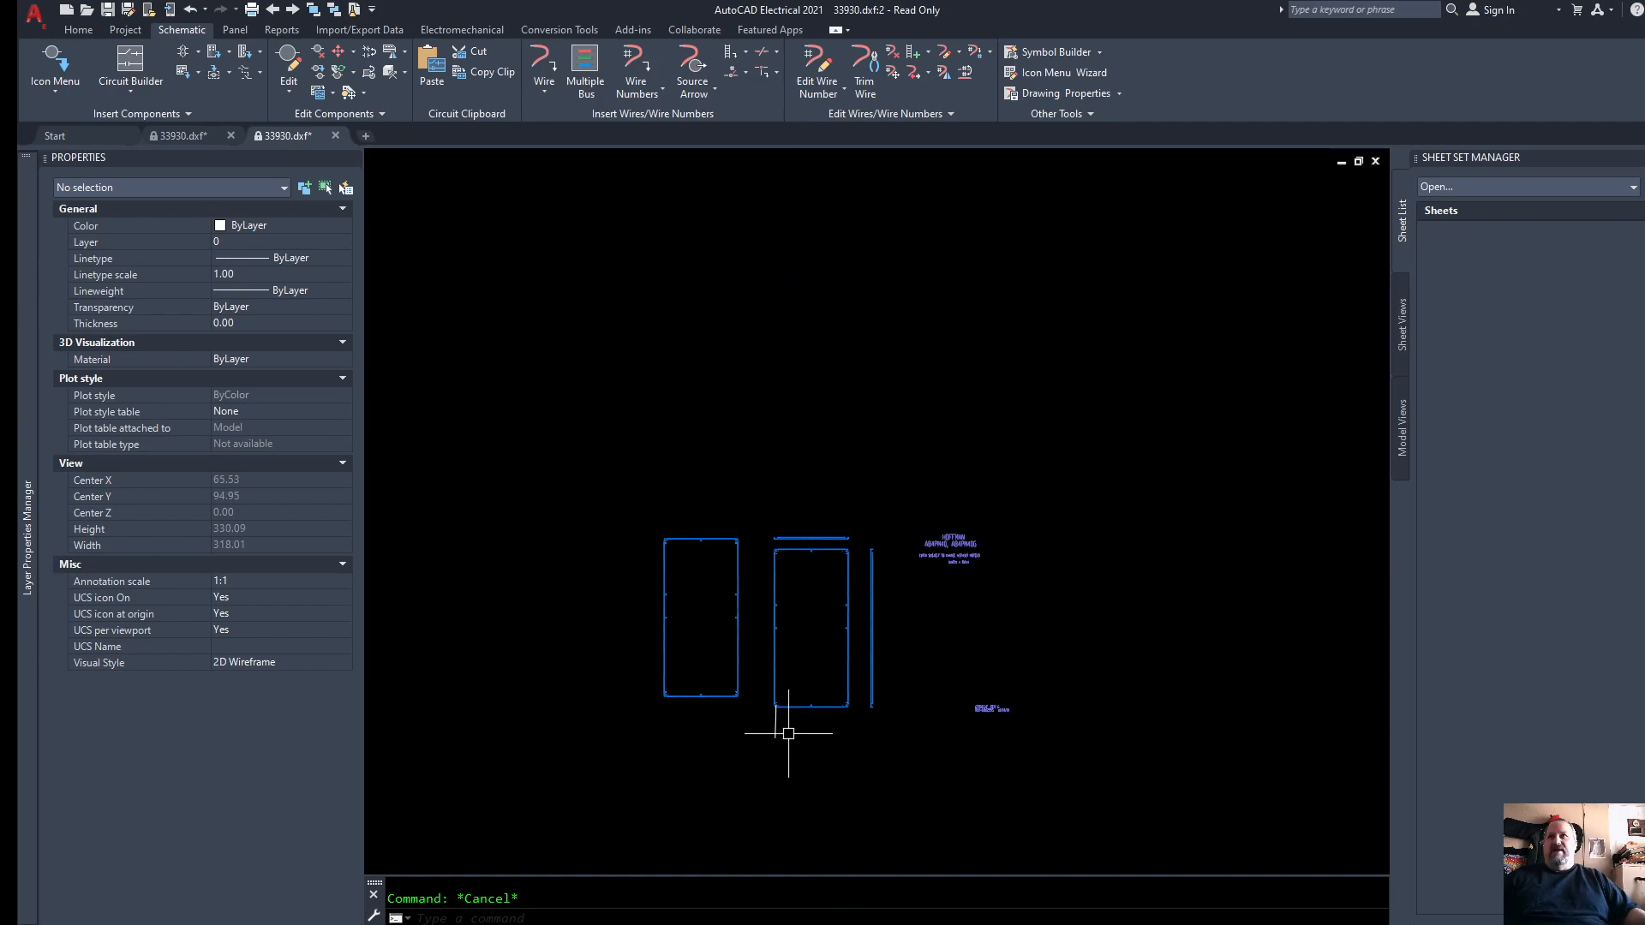
Step: Delete the original loose geometry of the front view between the inserted symbol and the side view
click(766, 546)
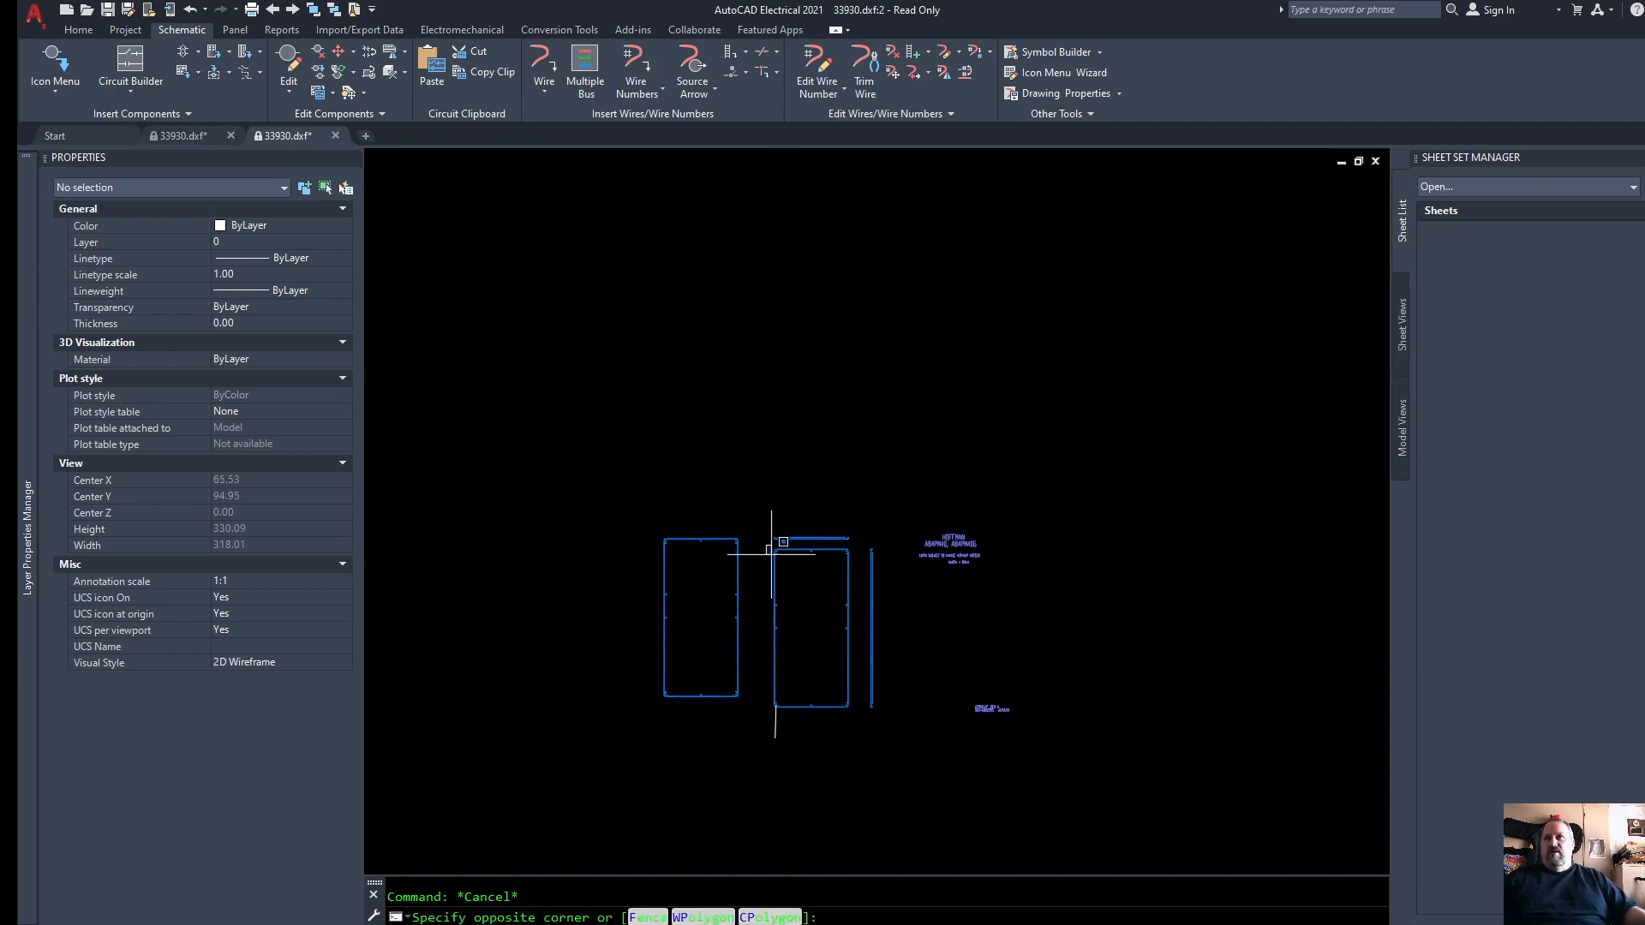
click(861, 713)
key(Delete)
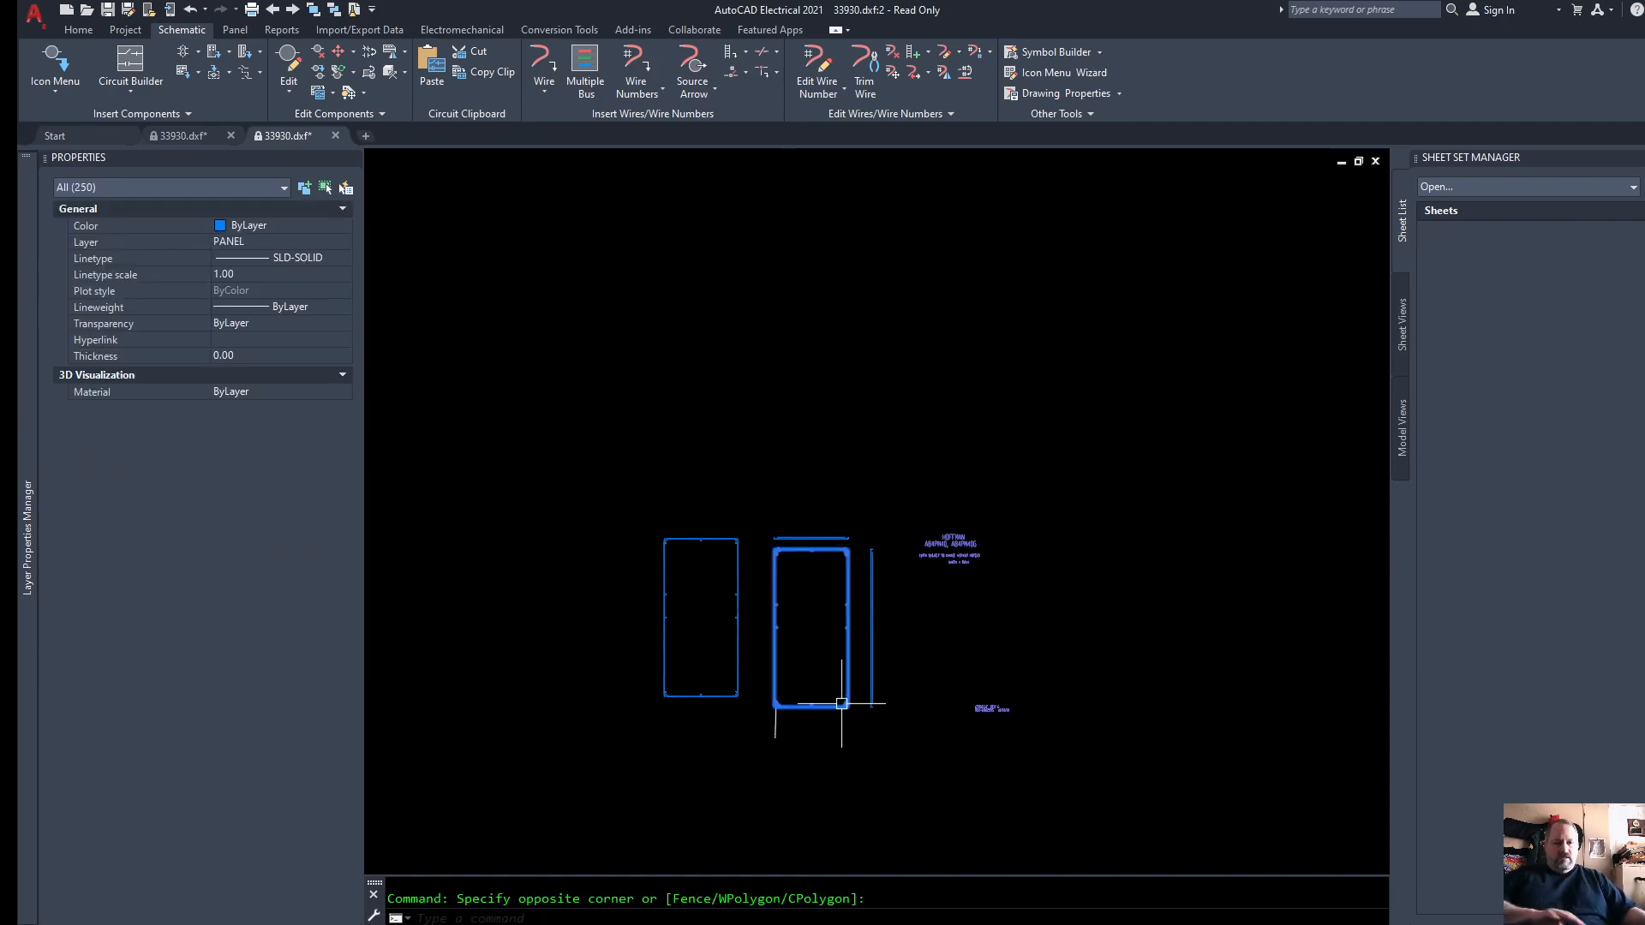
Step: Move the A84PM40 symbol by its lower-left corner hole centre onto the vertical helper line's upper end, and delete that line
click(737, 693)
scroll(646, 691, up, 6)
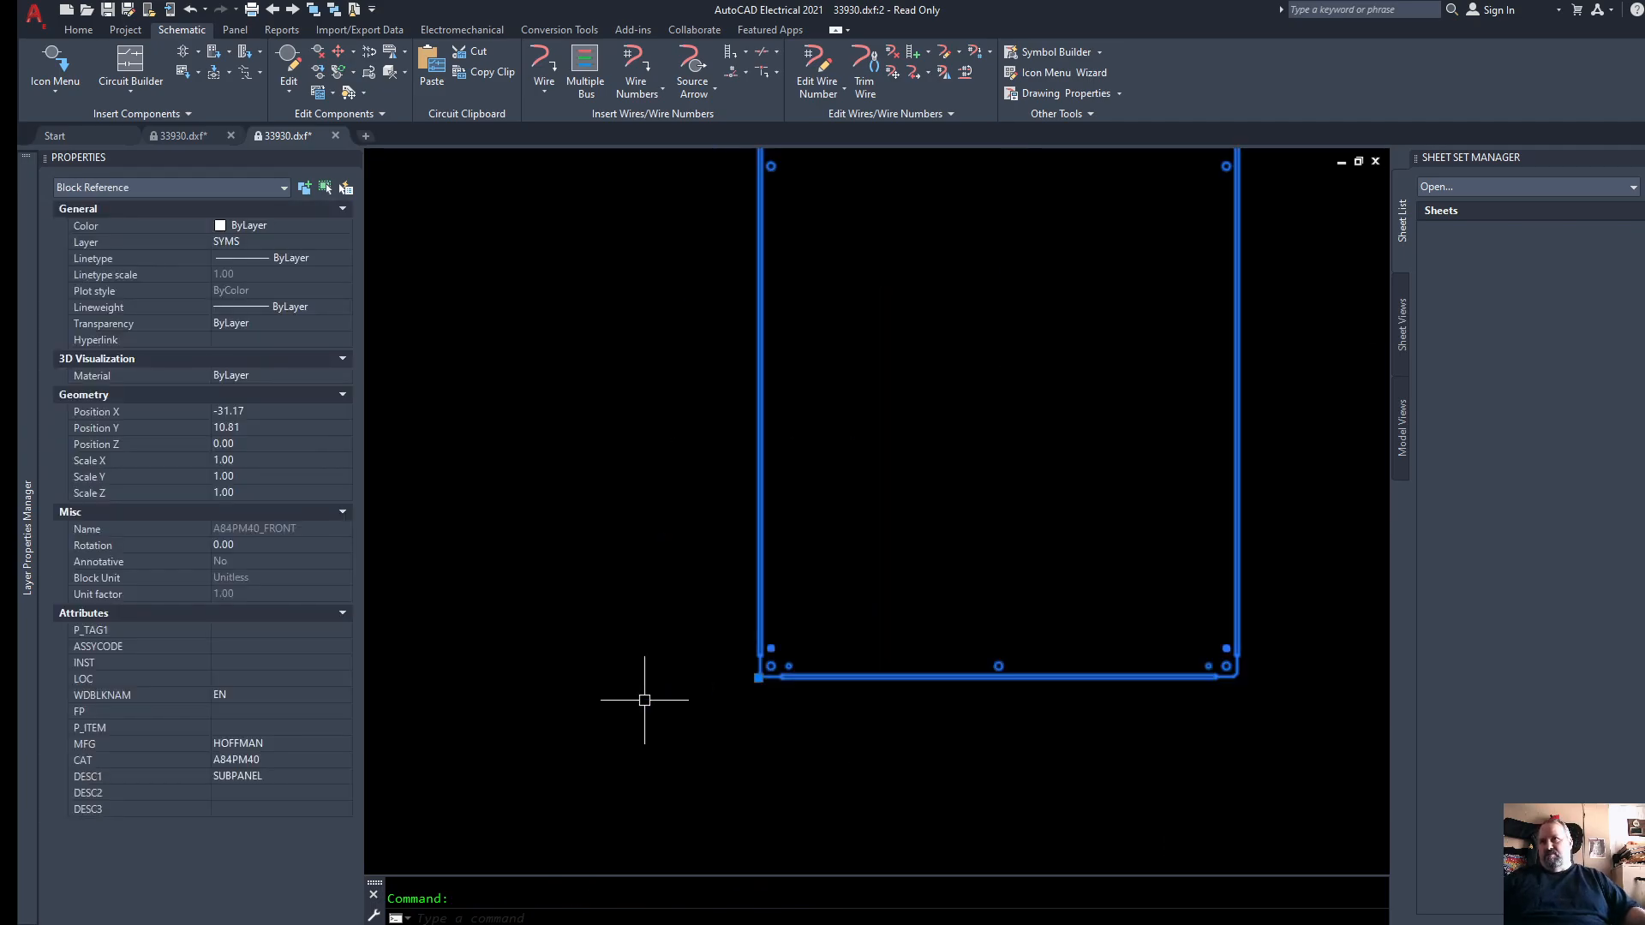
scroll(759, 686, up, 2)
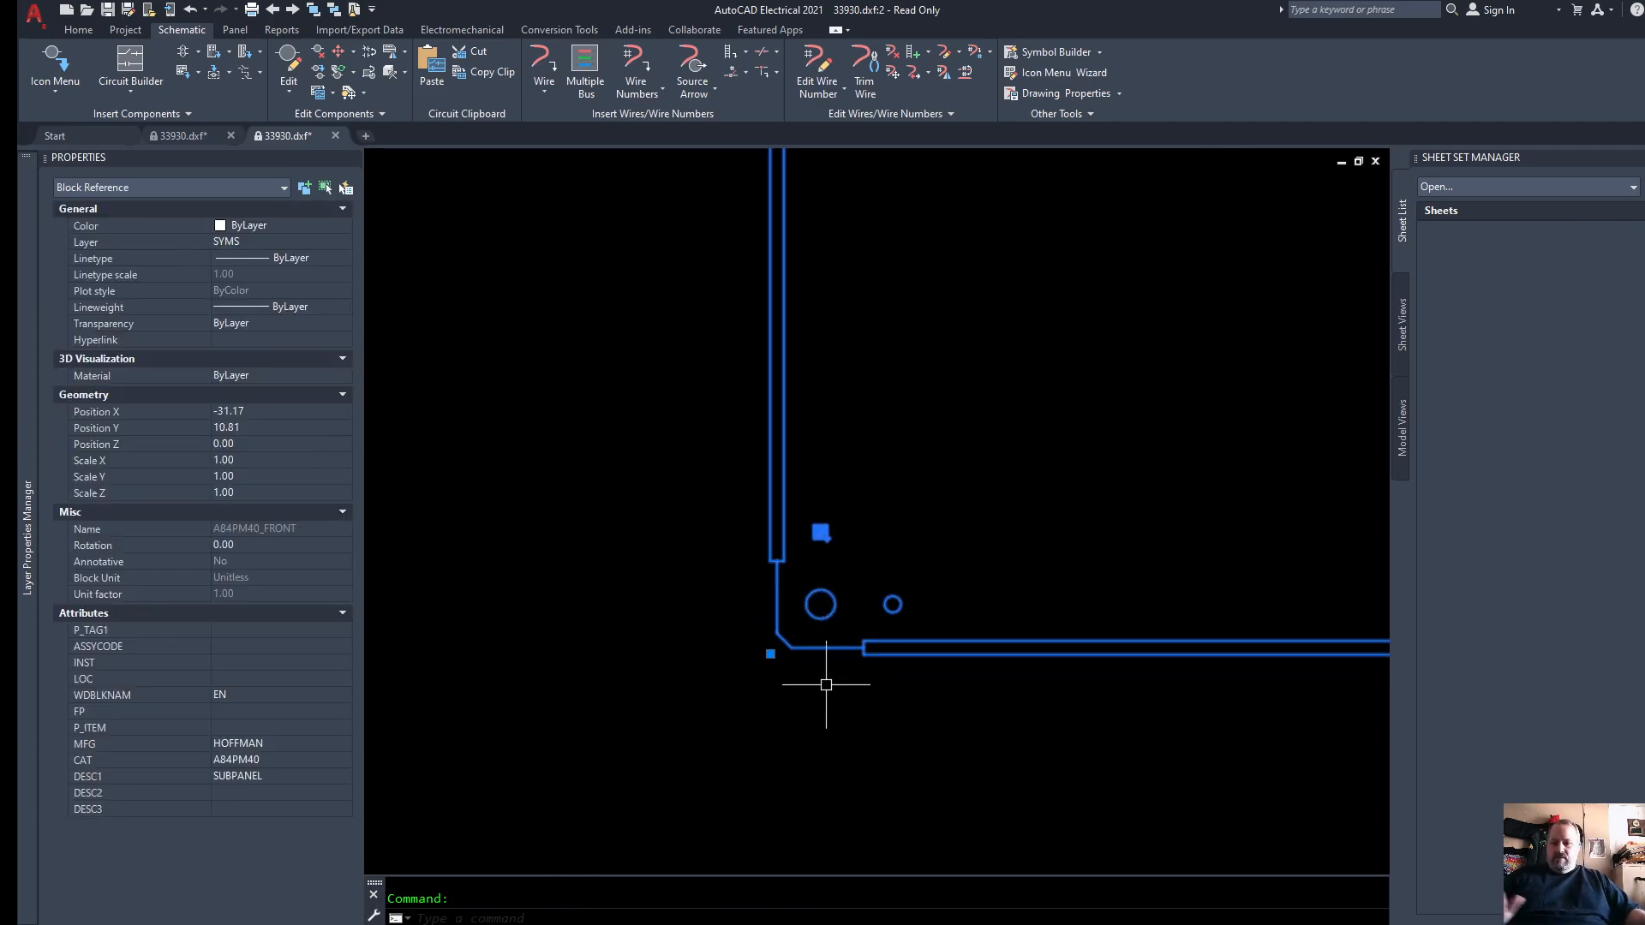
text(m)
key(Return)
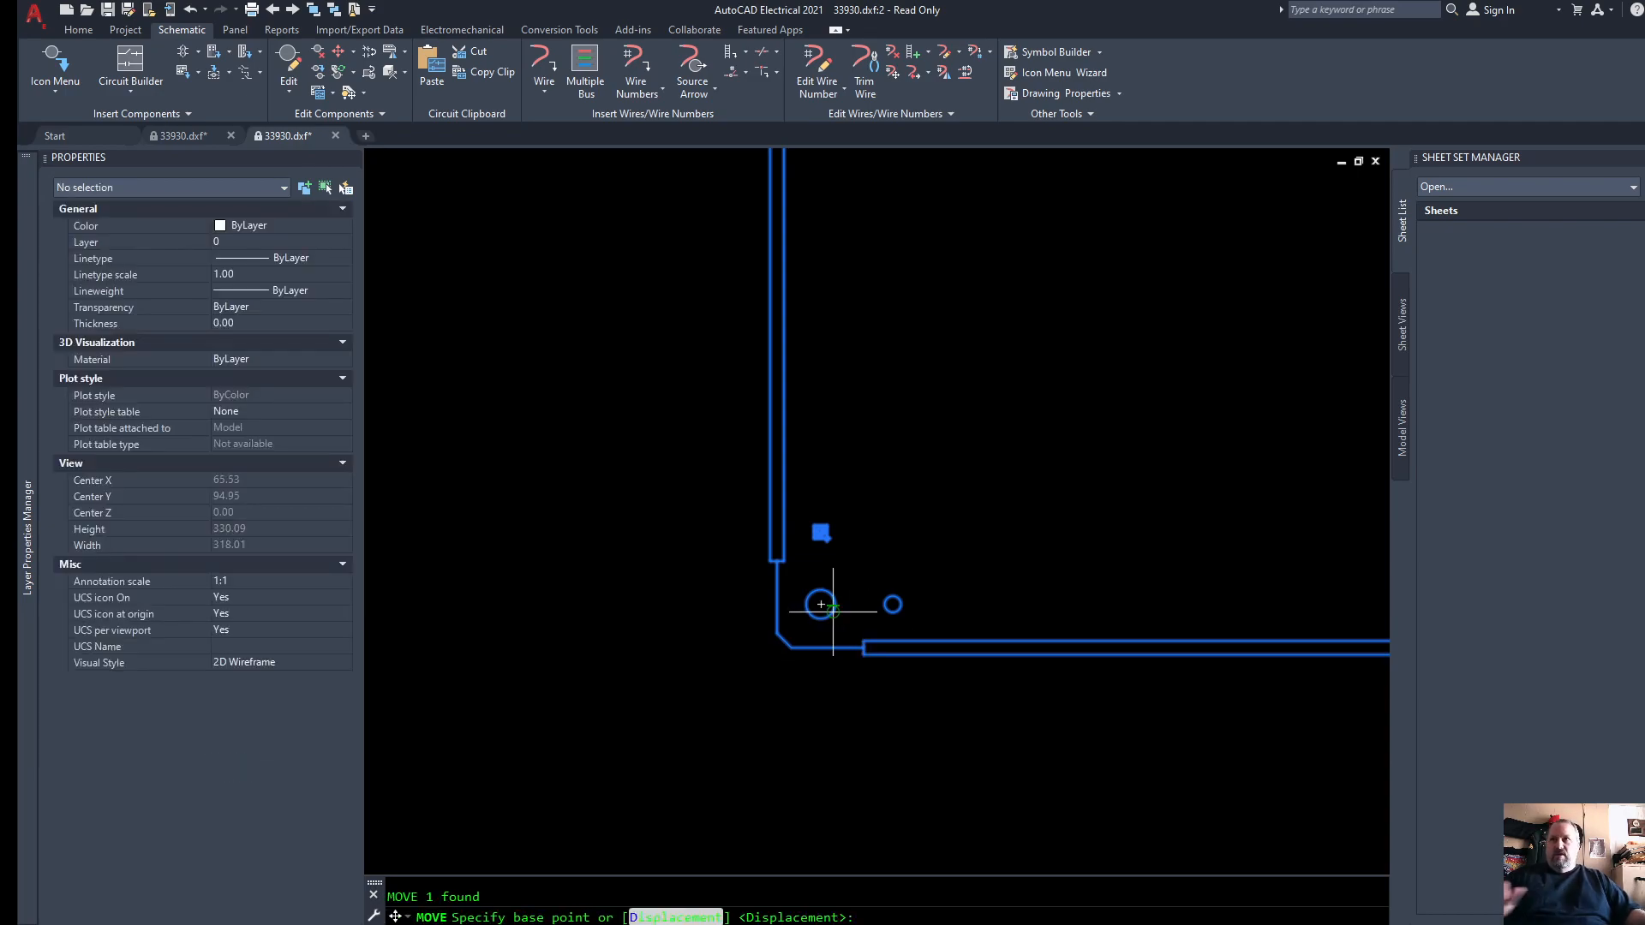
click(821, 604)
scroll(835, 610, down, 4)
scroll(986, 600, up, 5)
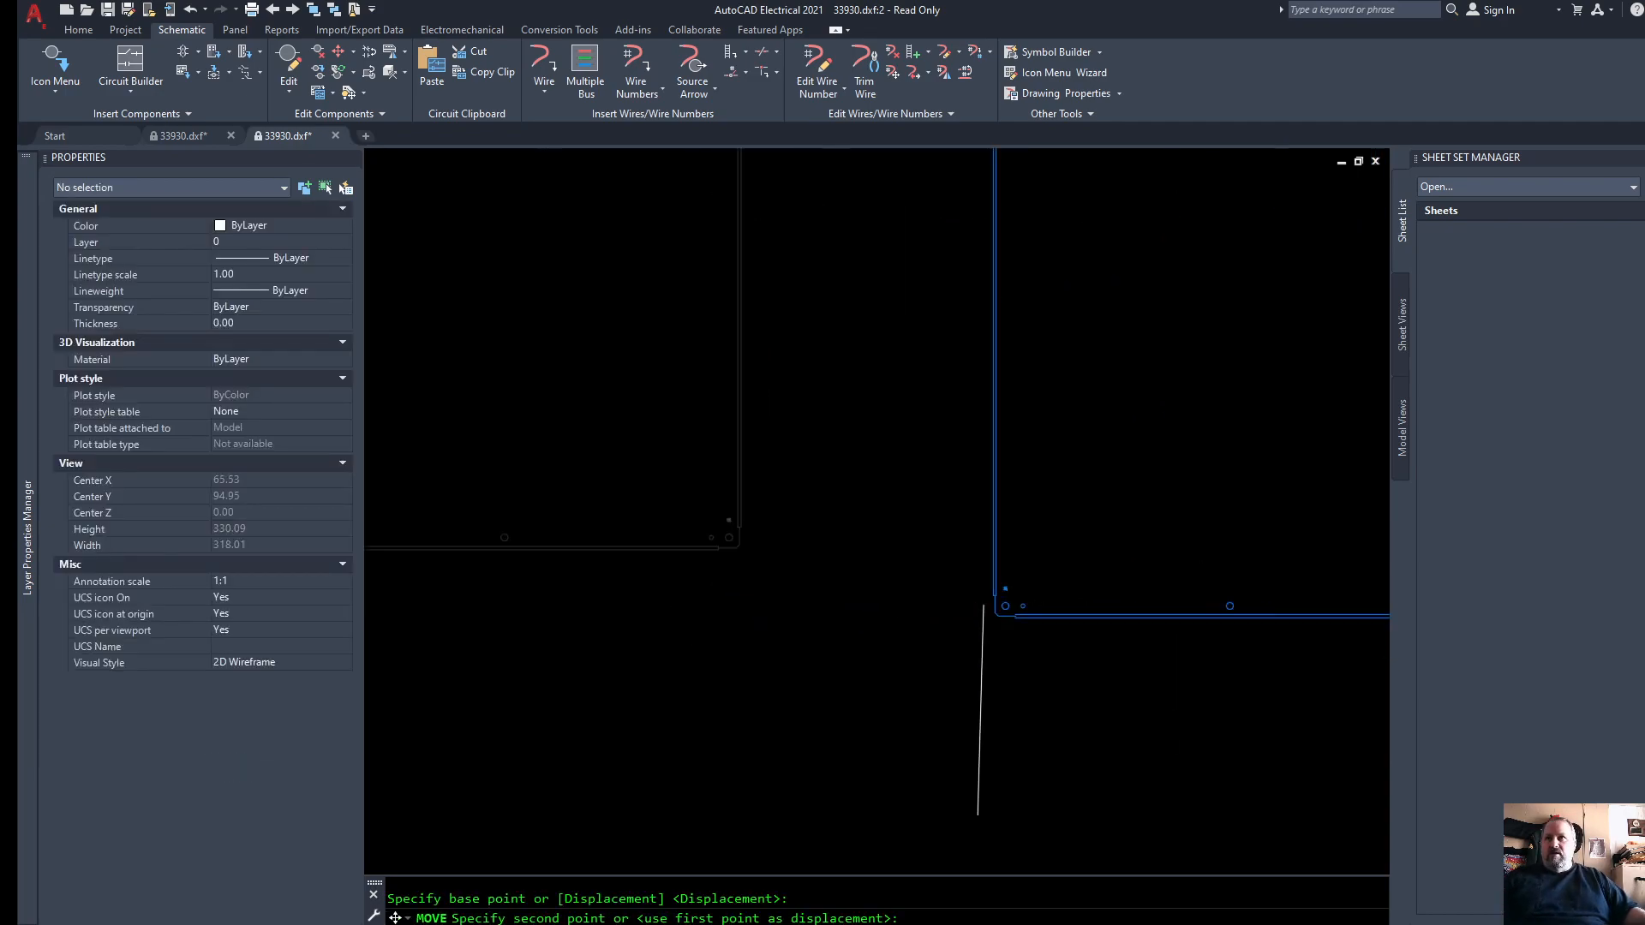
click(948, 654)
scroll(907, 680, down, 4)
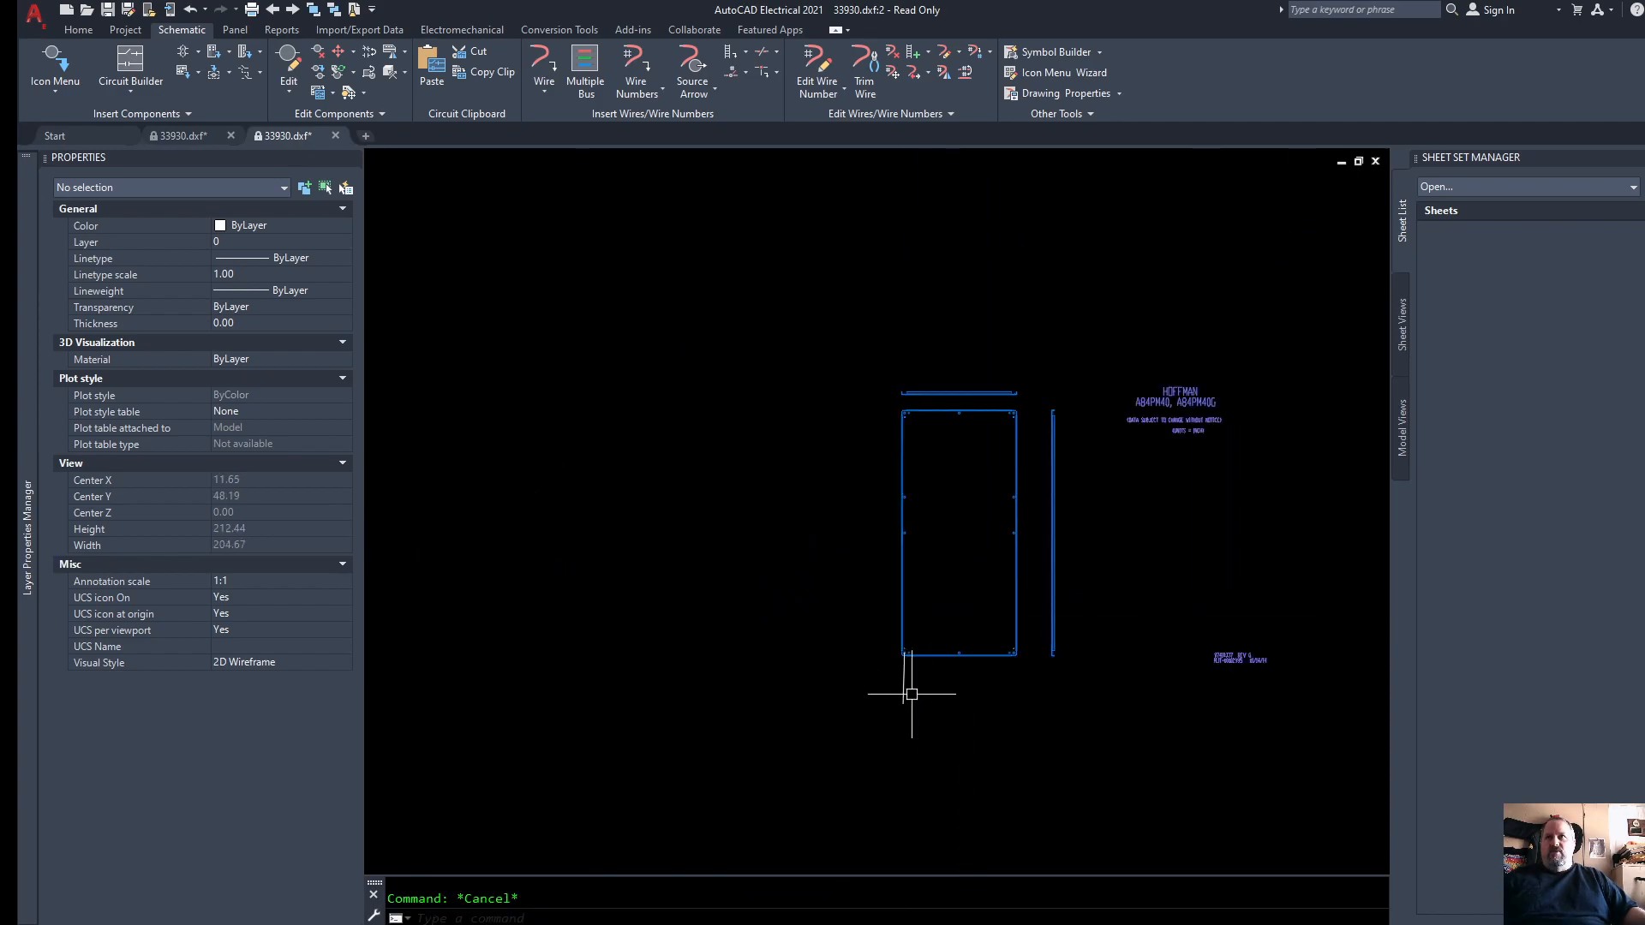
click(904, 678)
key(Delete)
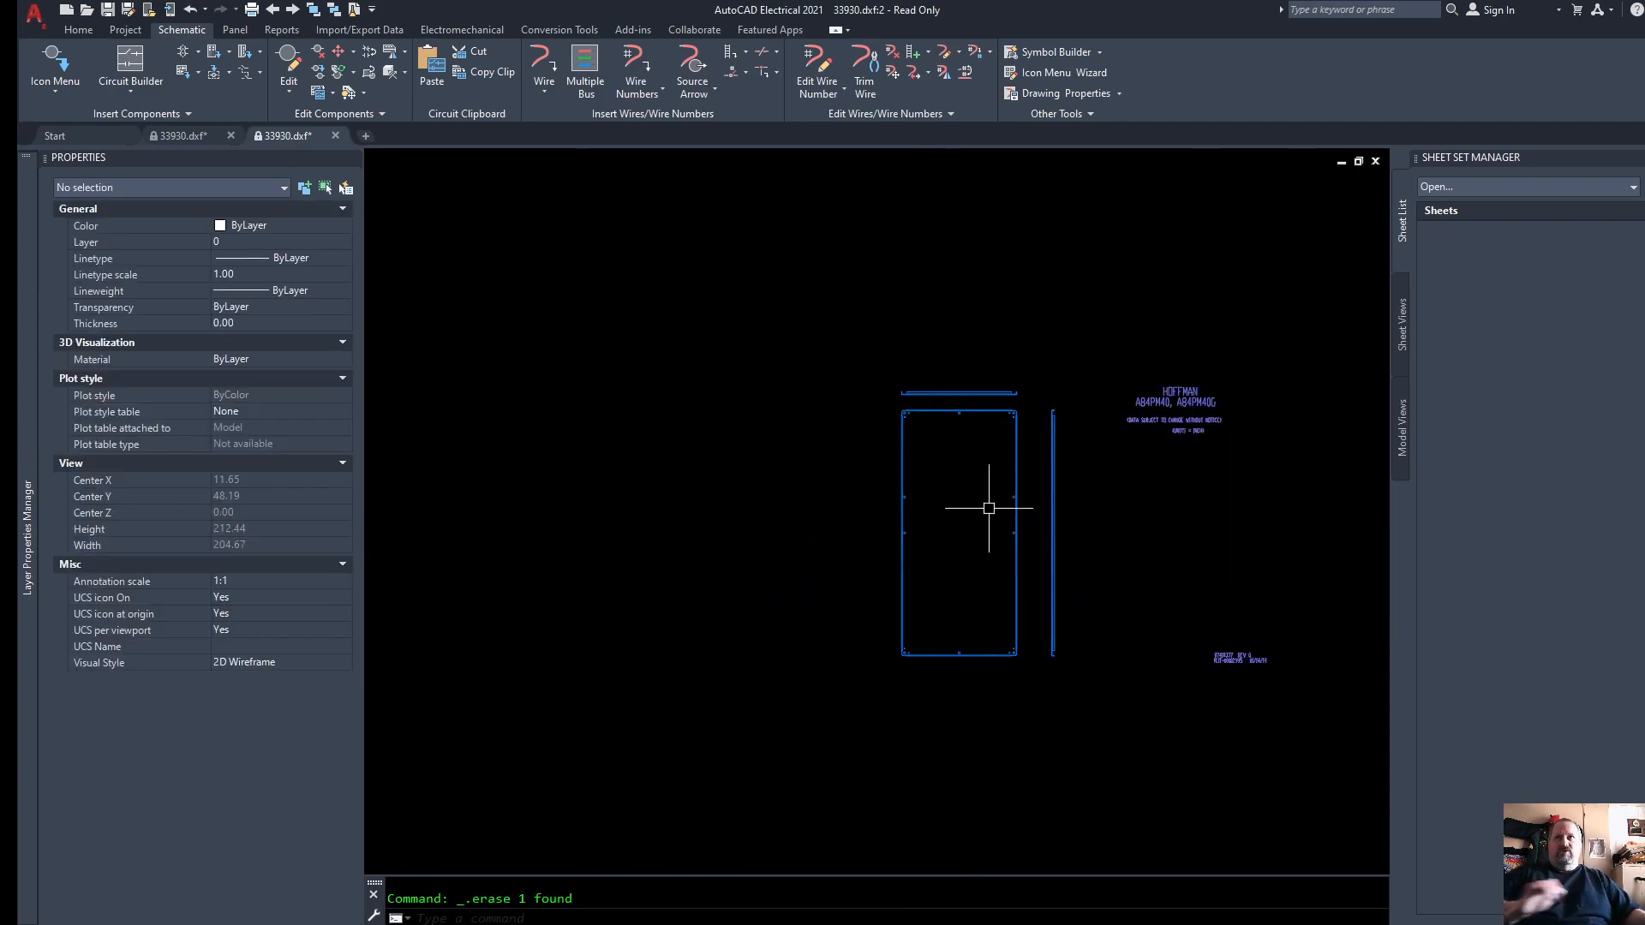
Step: Start a Write Block with its base point where the front view's outer left and bottom edges would meet
scroll(986, 677, down, 4)
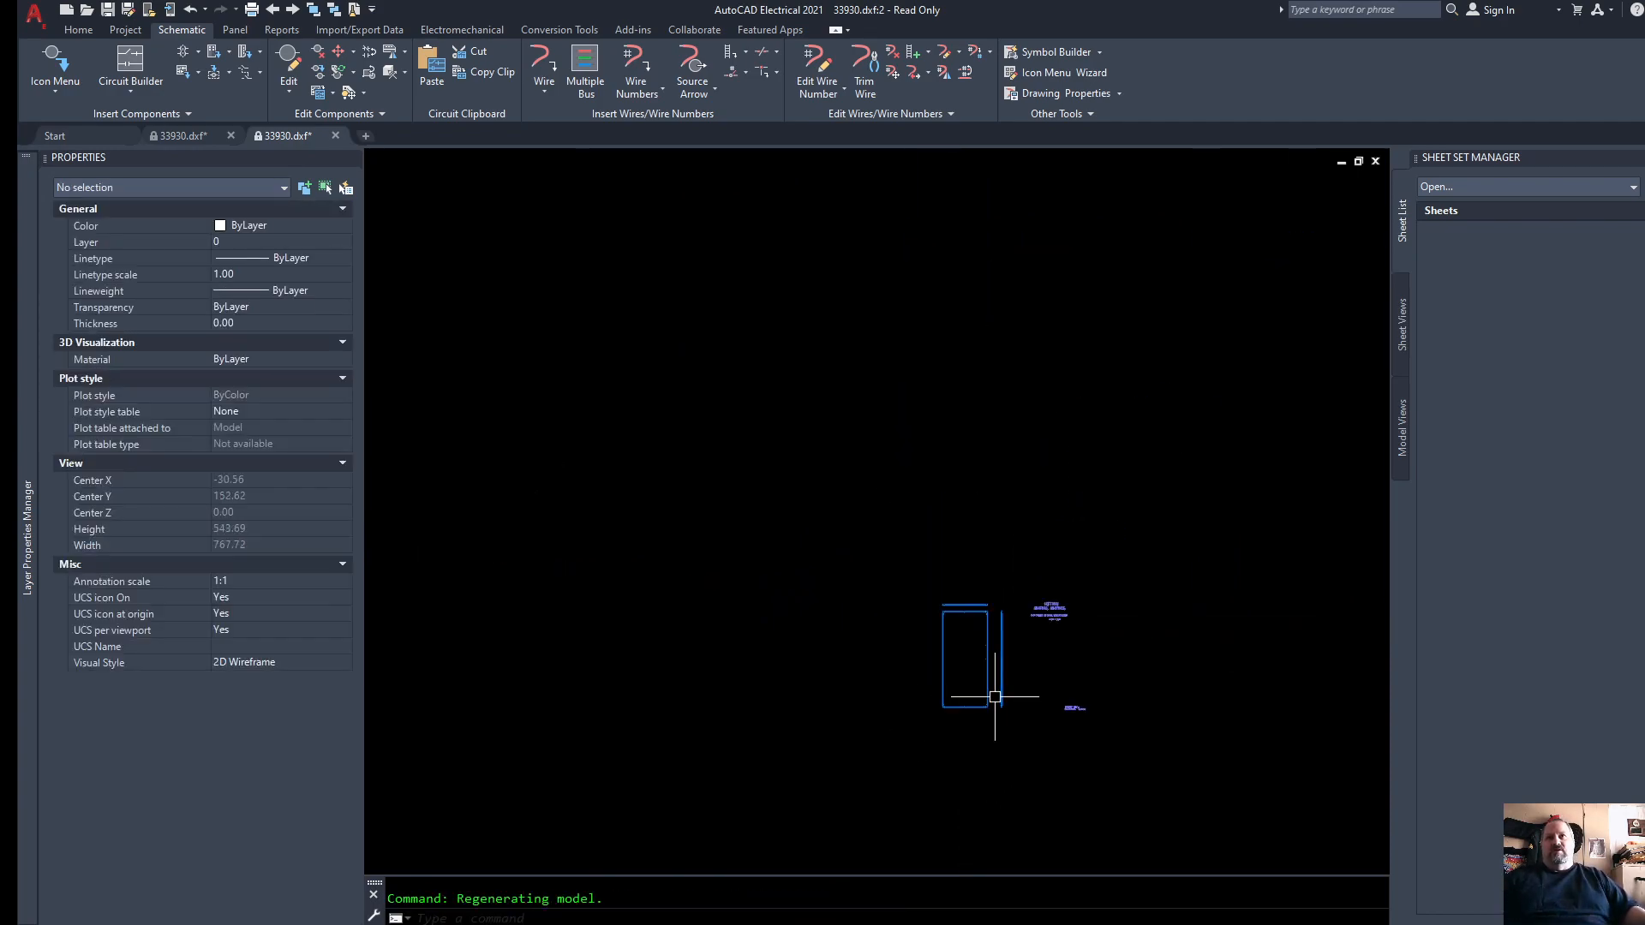
scroll(1013, 654, up, 4)
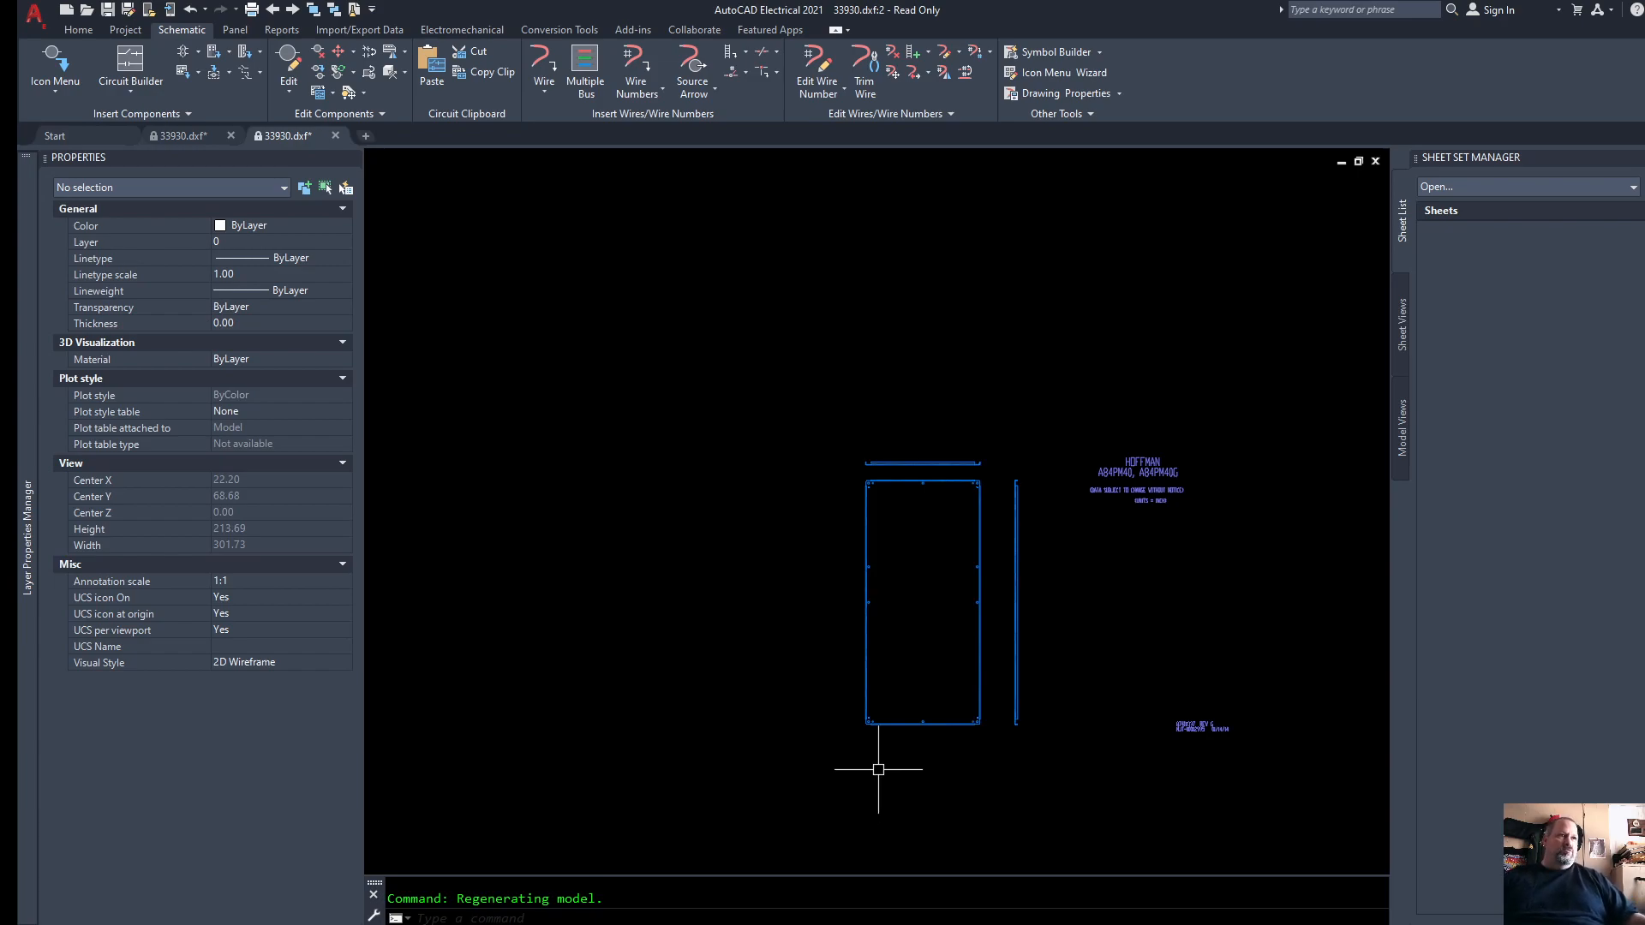
text(WBLOCK)
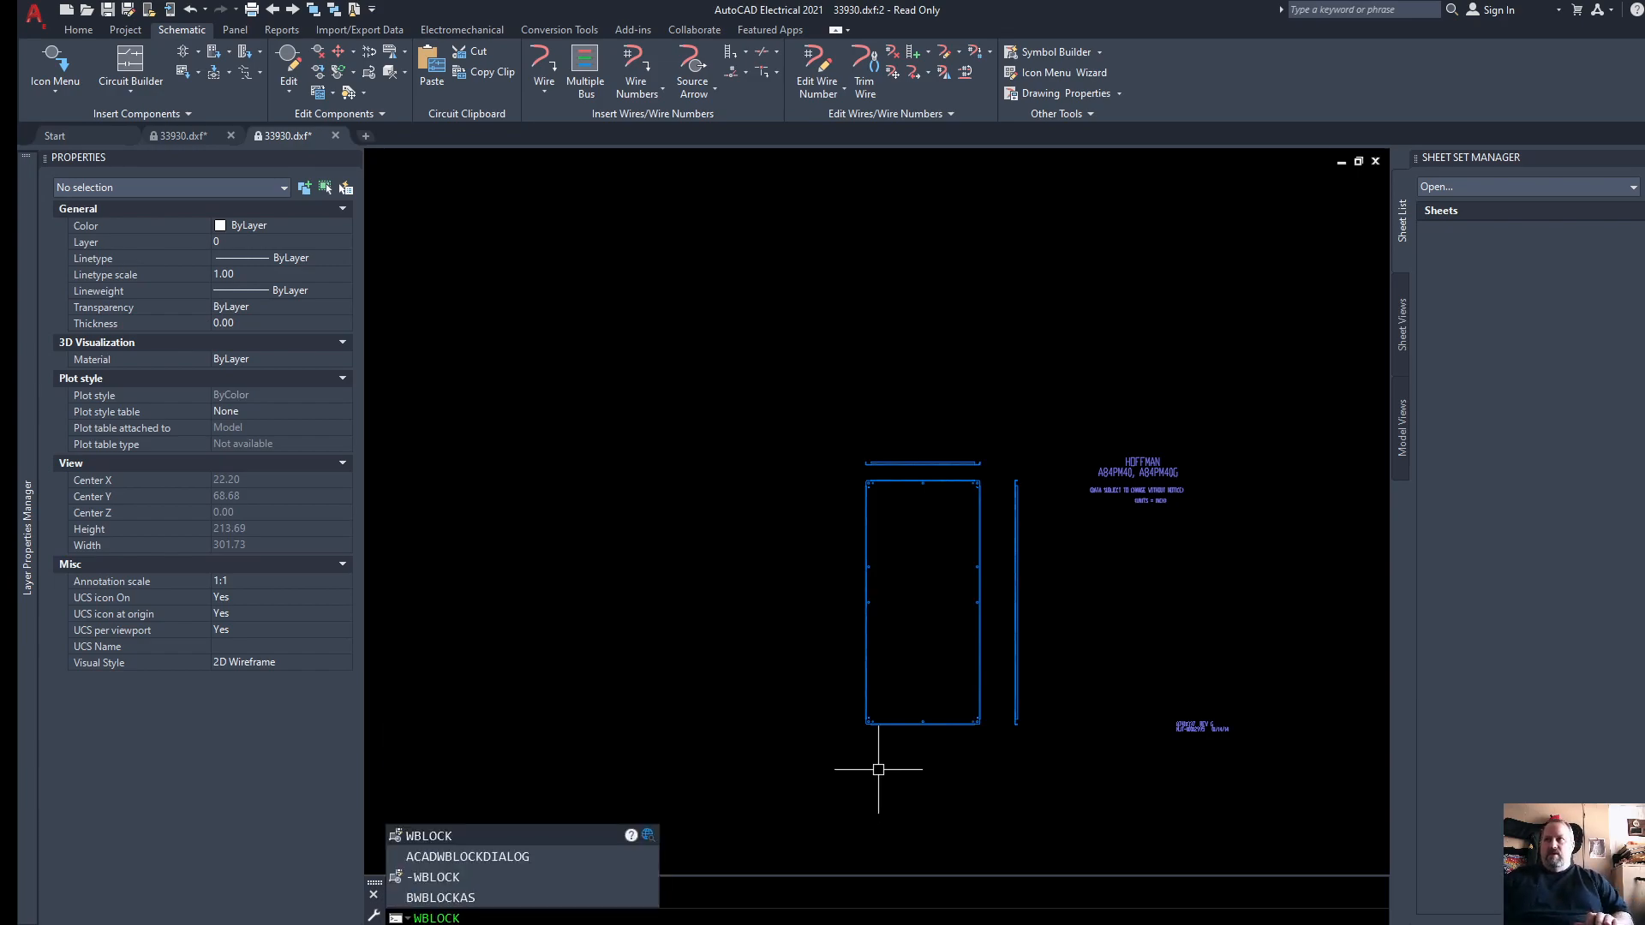
key(Return)
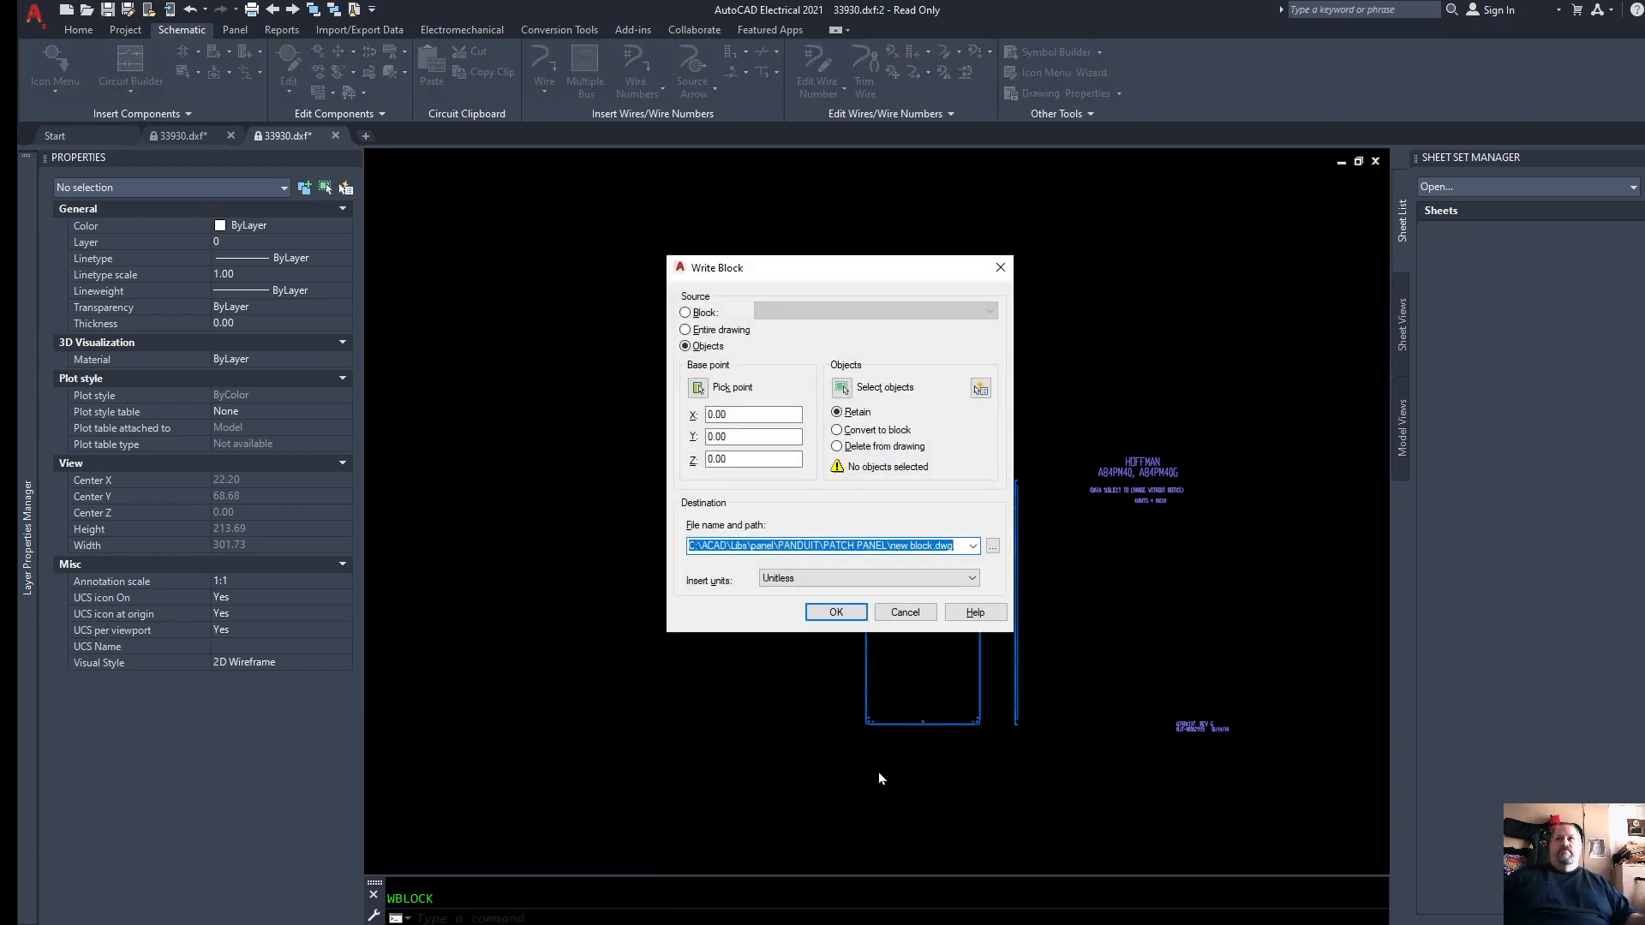
drag(815, 268, 914, 196)
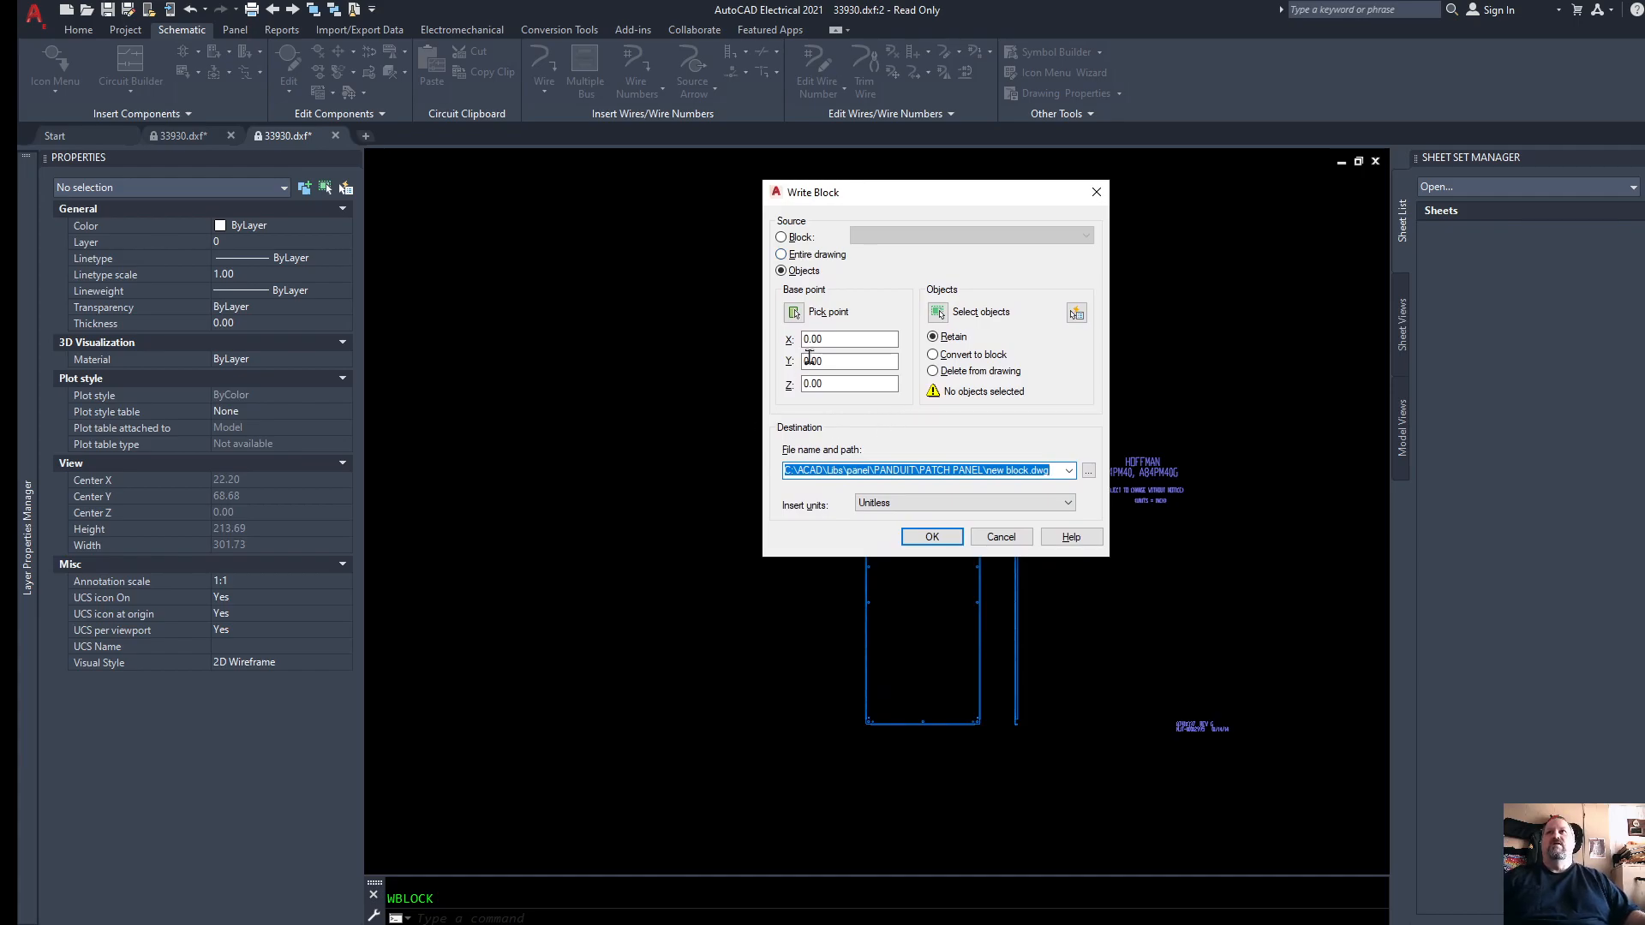
click(796, 314)
scroll(857, 728, up, 8)
scroll(909, 593, up, 4)
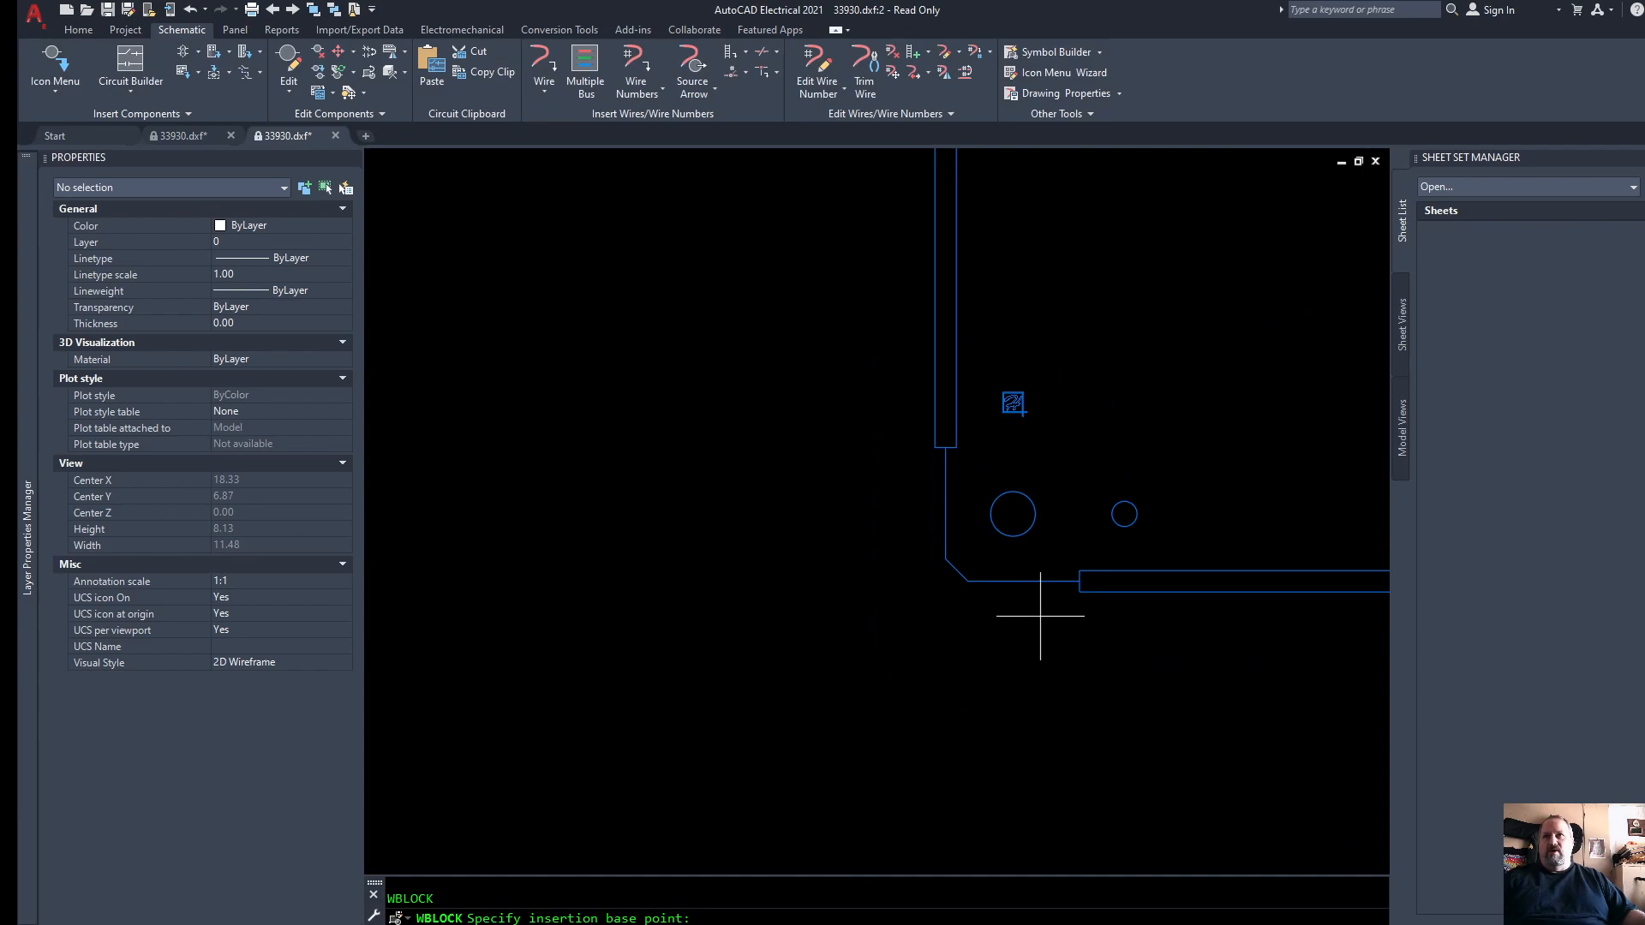
click(935, 591)
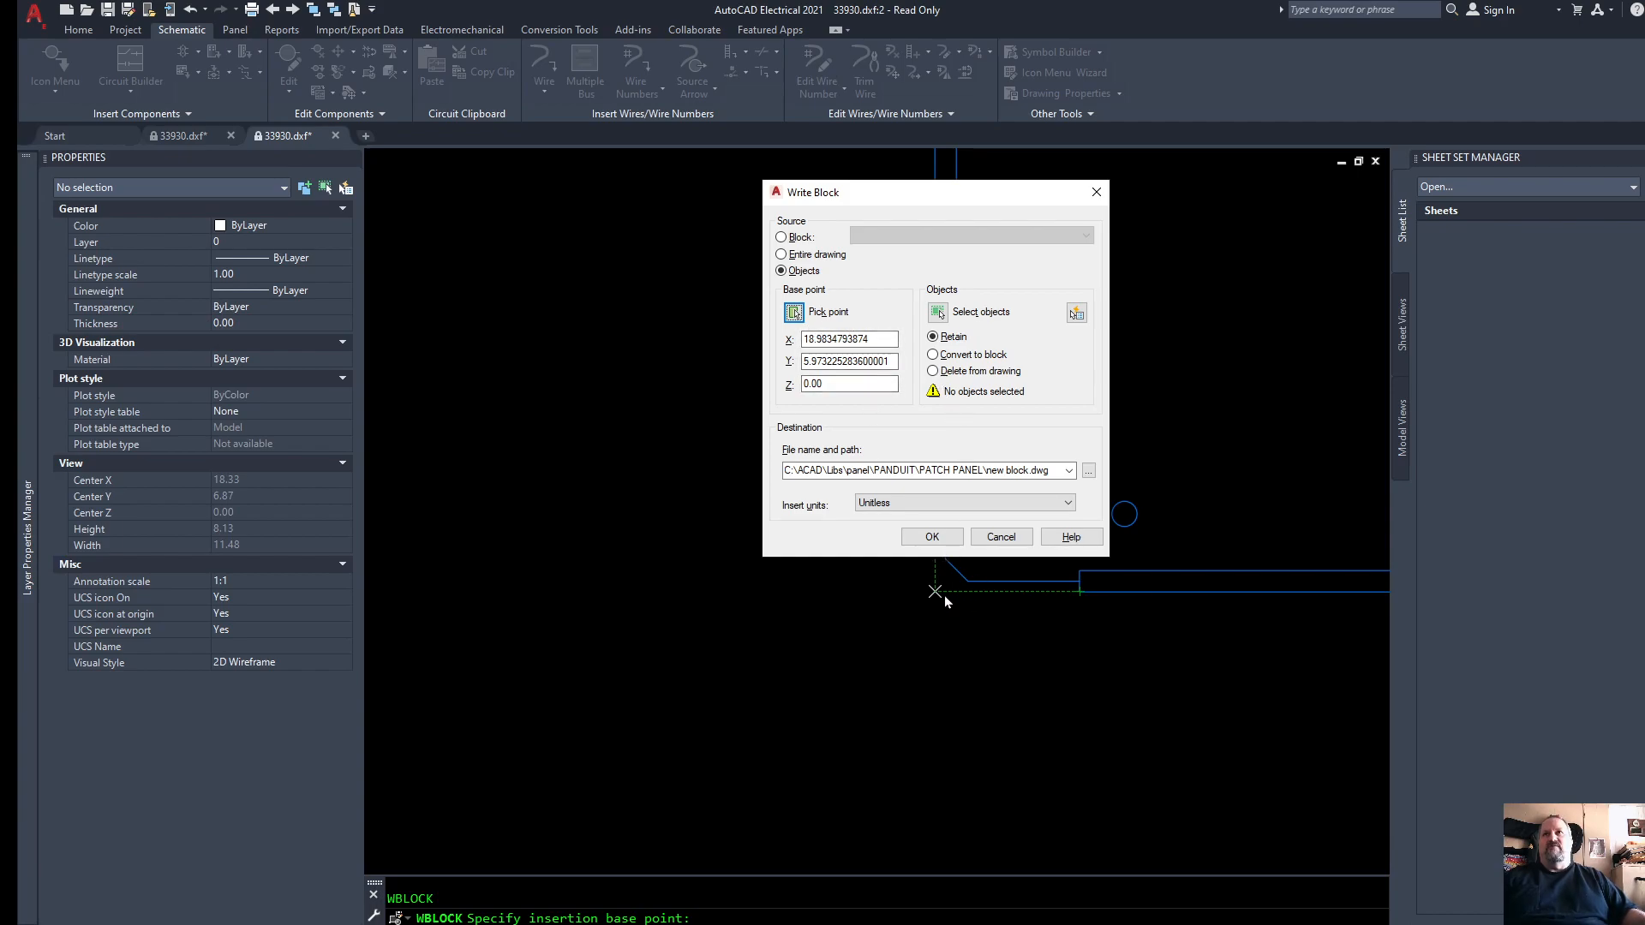
Step: Include the front, top and side views as the objects of the written block, leaving out the text notes
click(938, 313)
scroll(778, 659, down, 10)
scroll(778, 660, down, 4)
click(741, 359)
click(948, 726)
key(Return)
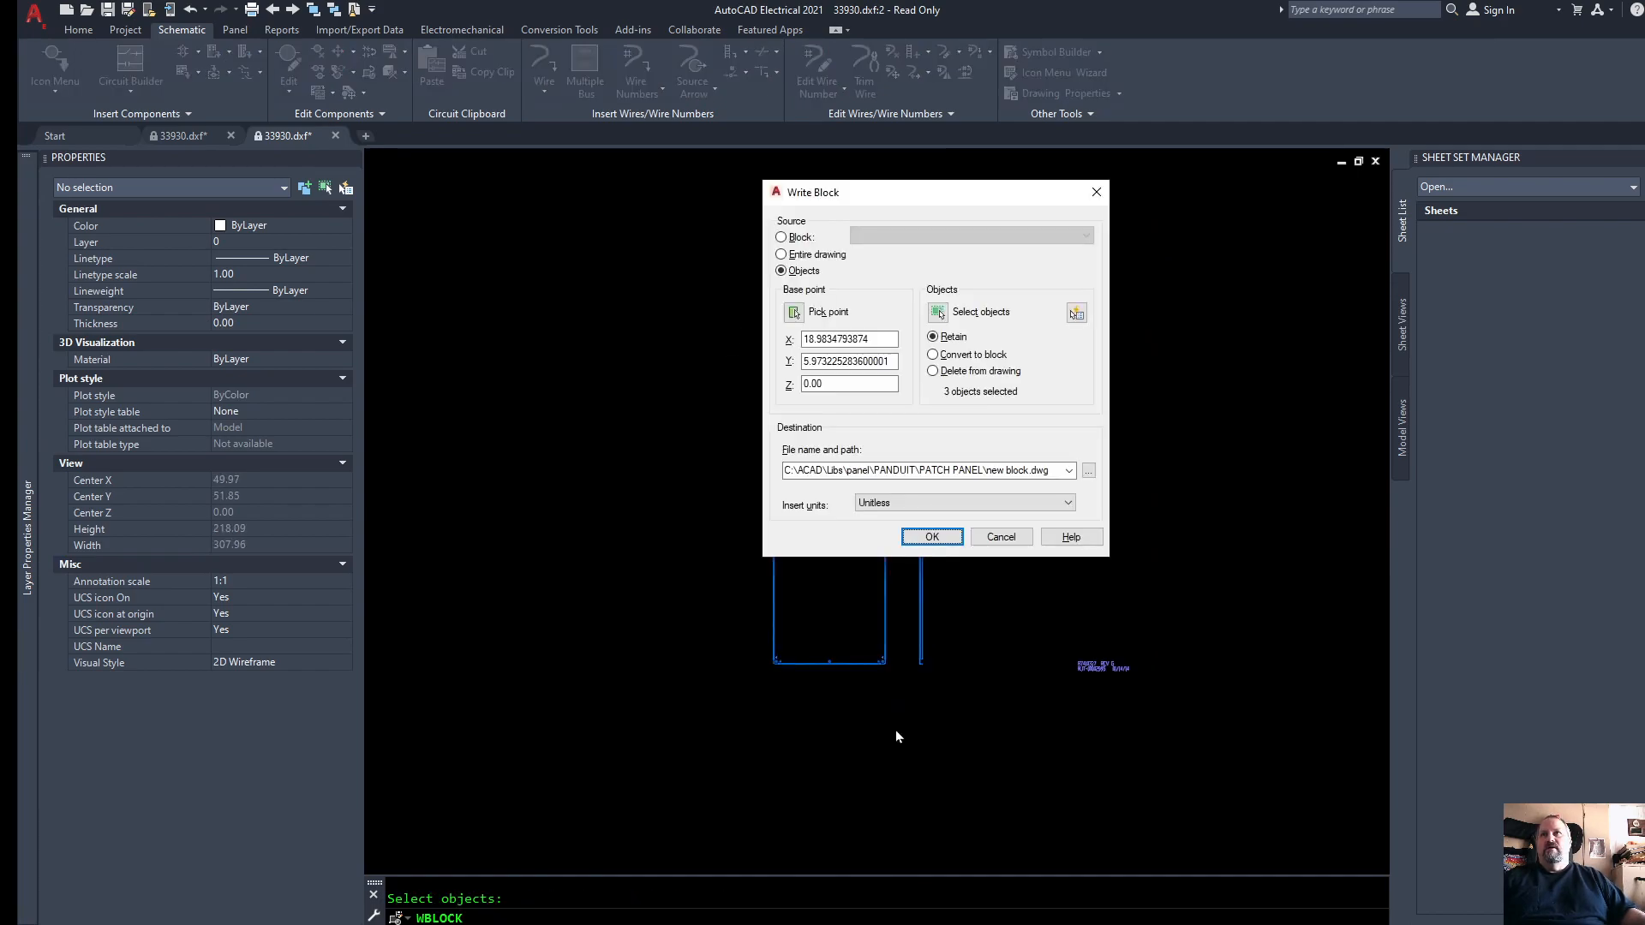
Step: Set the block's destination folder to C:\ACAD\Libs\panel\HOFFMAN\SUBPANELS and sort its files by date modified
click(1089, 470)
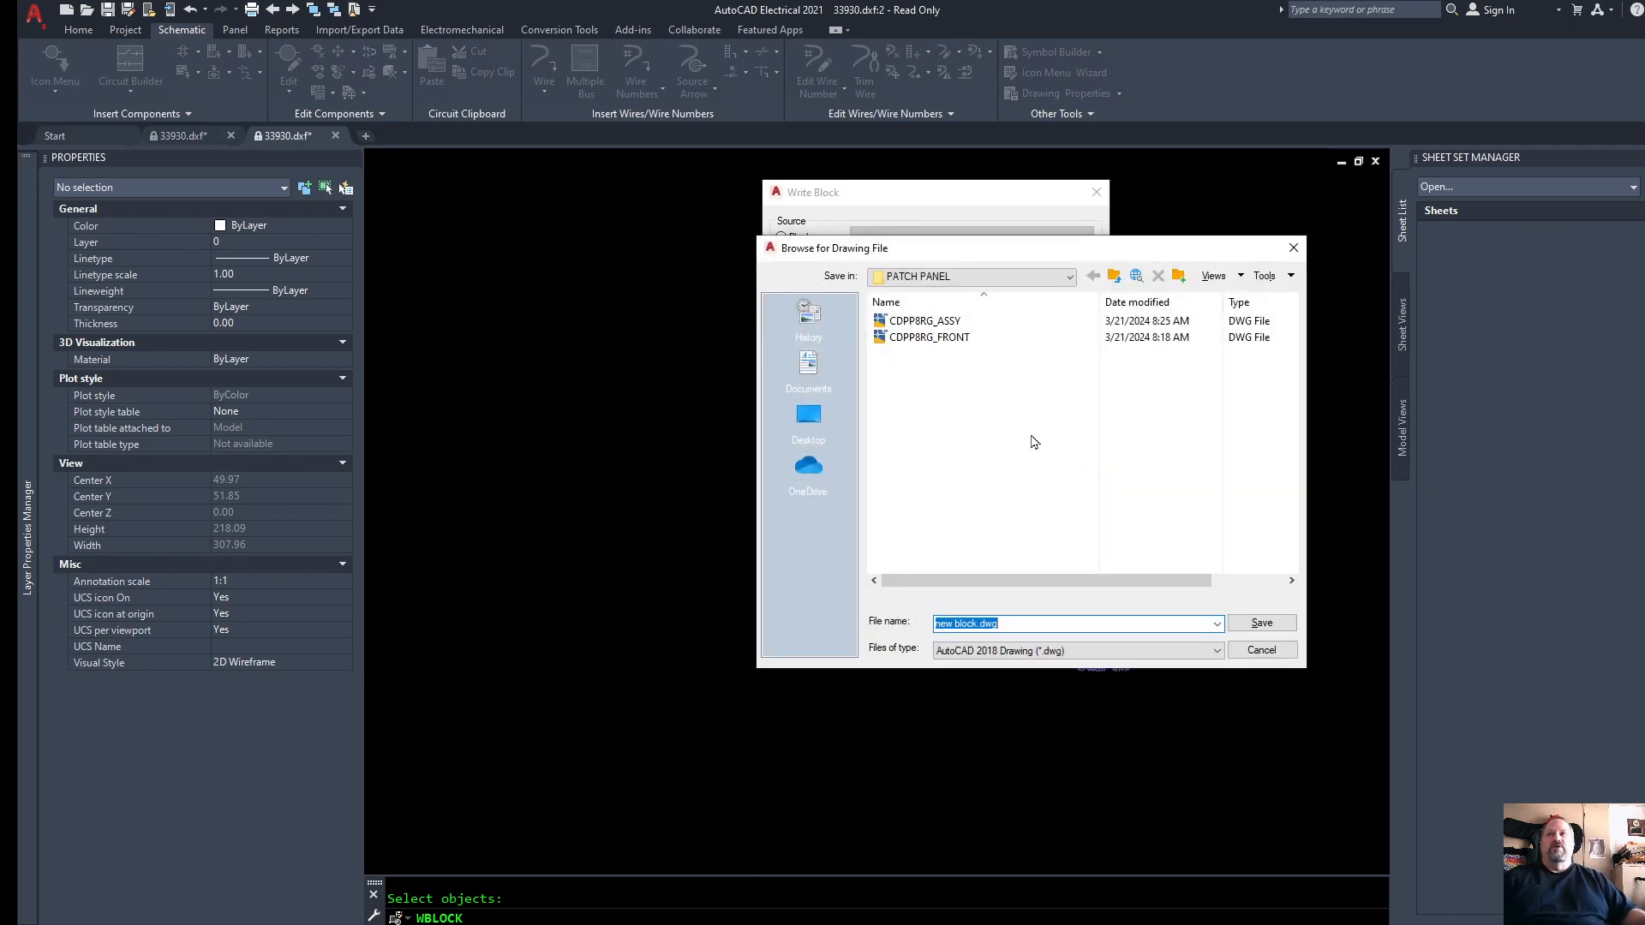
click(1070, 277)
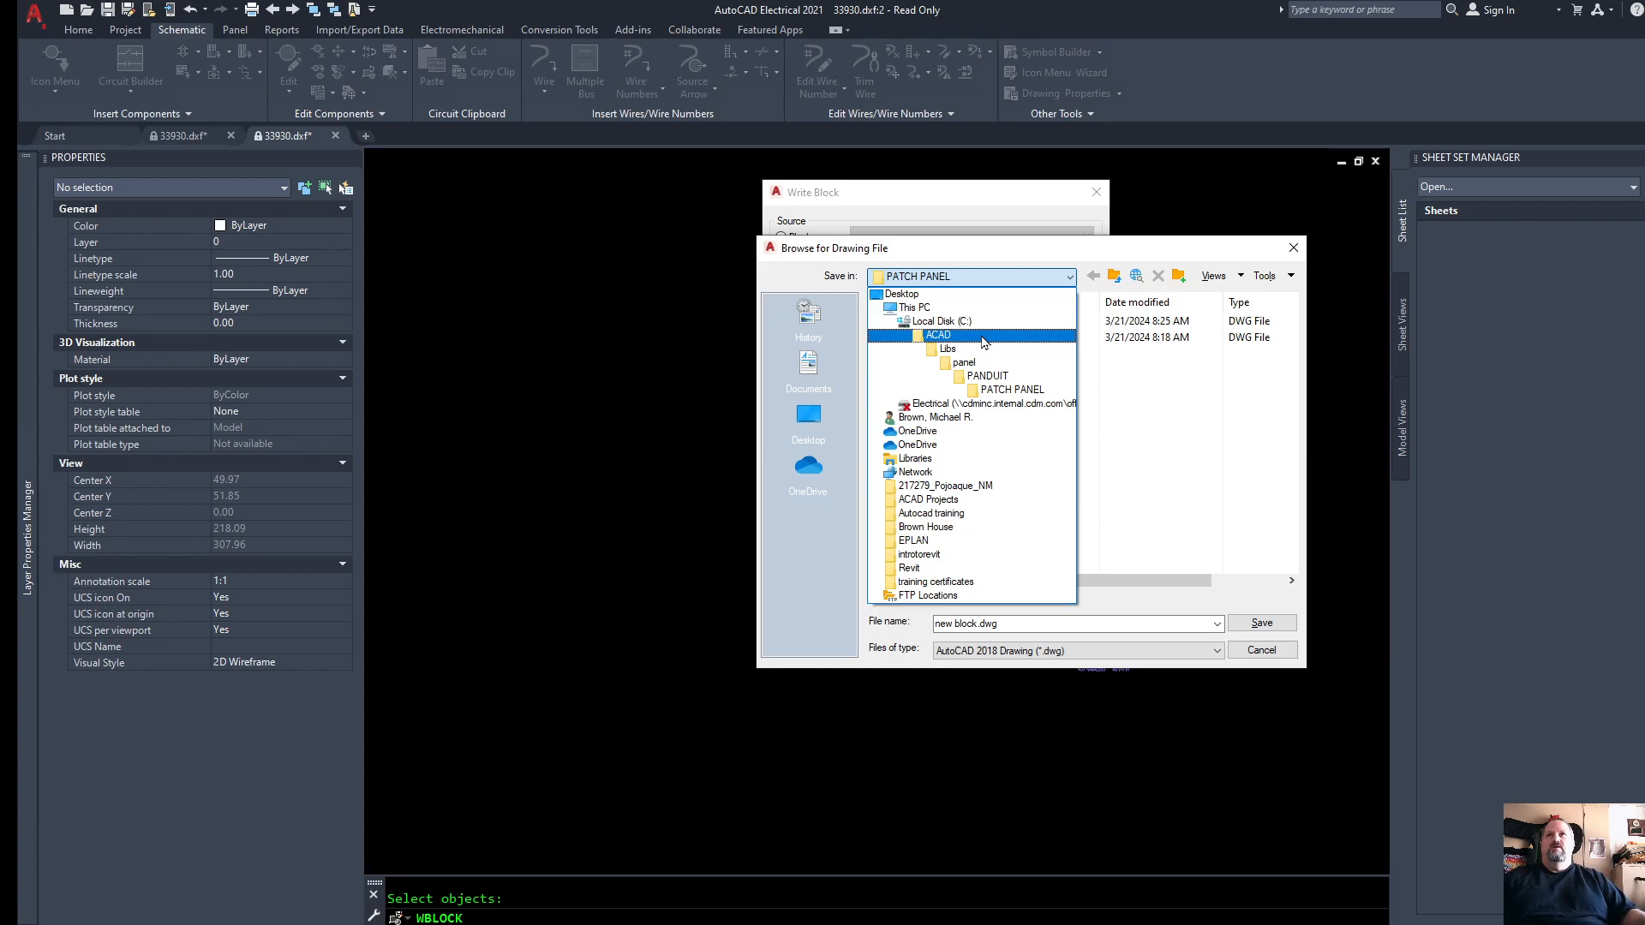
click(960, 362)
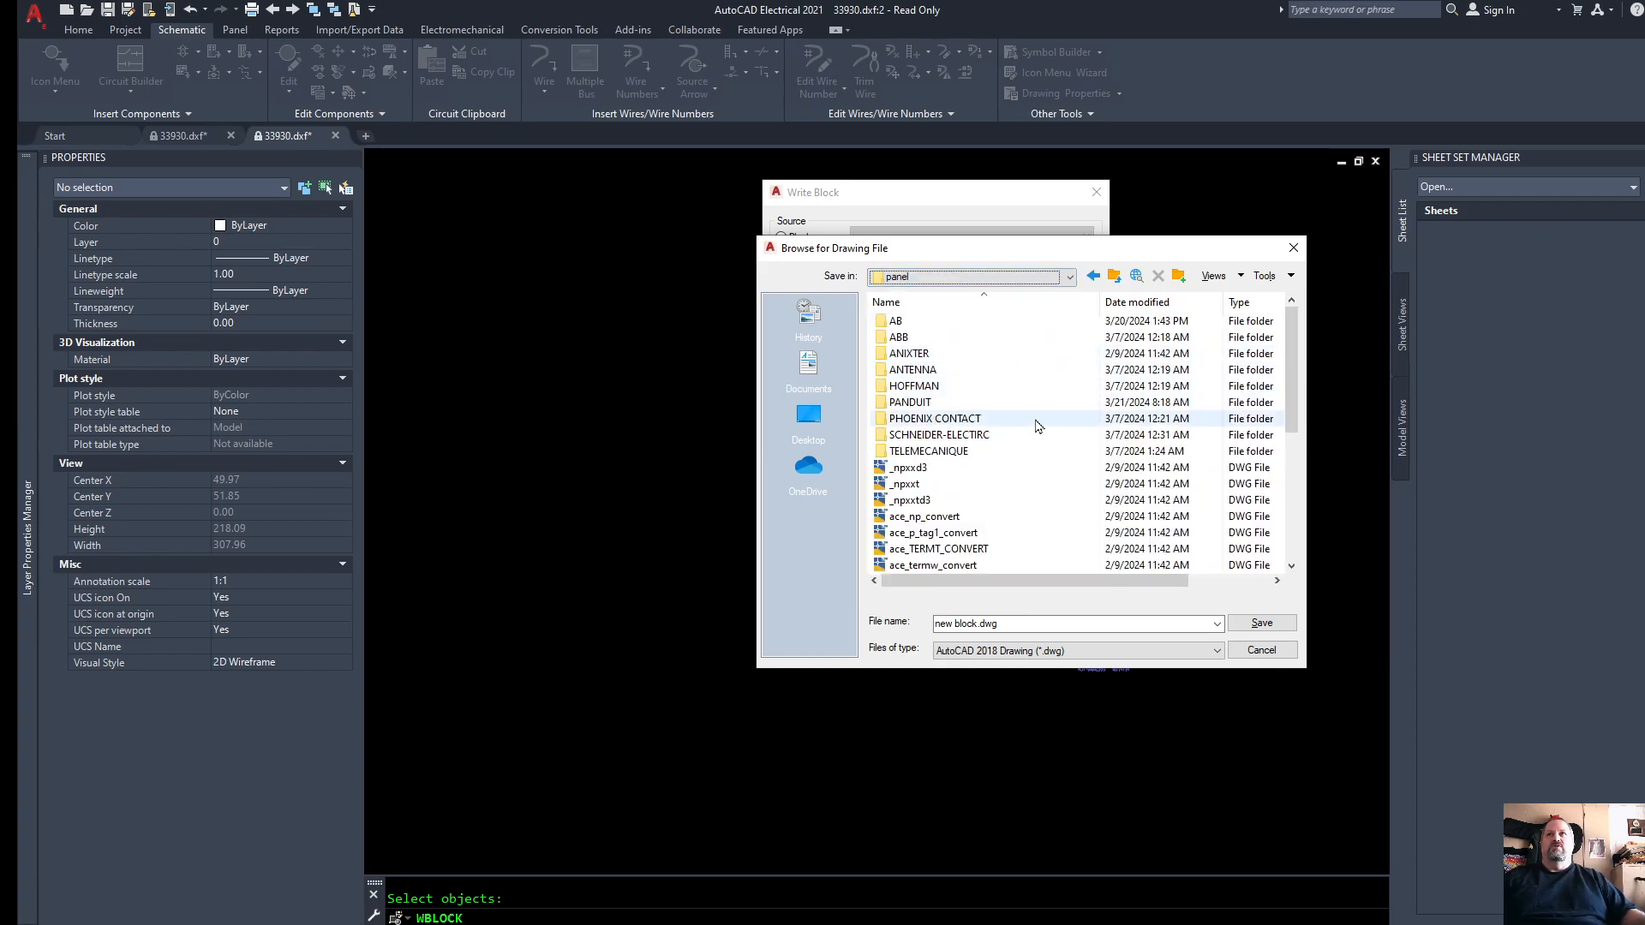
double_click(915, 386)
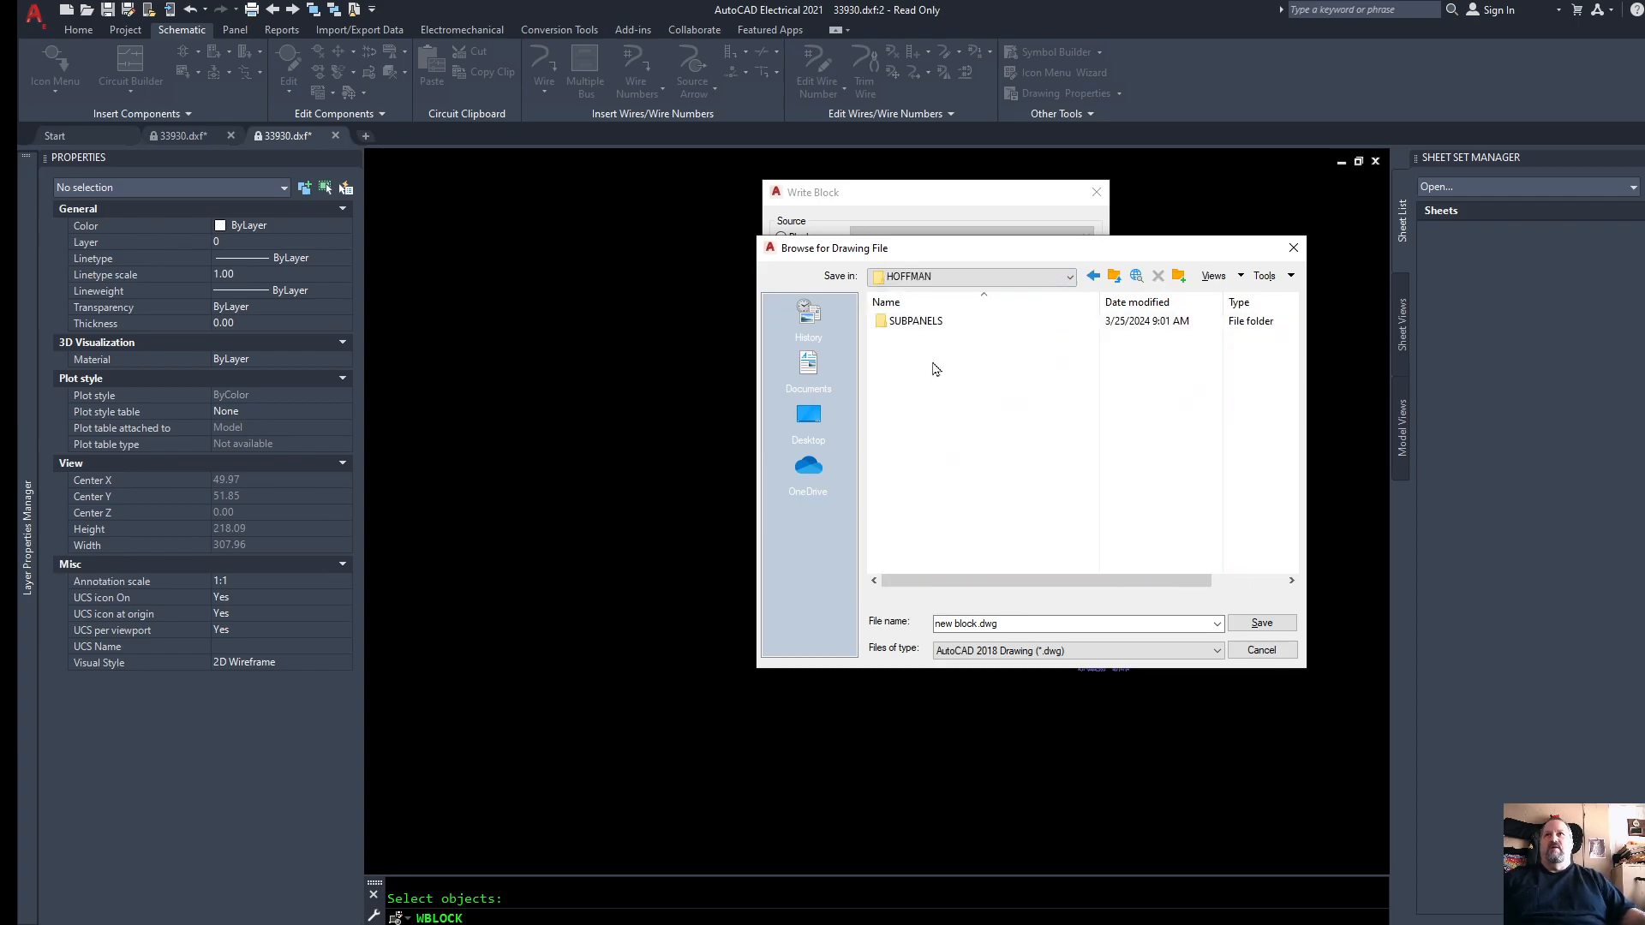
double_click(912, 323)
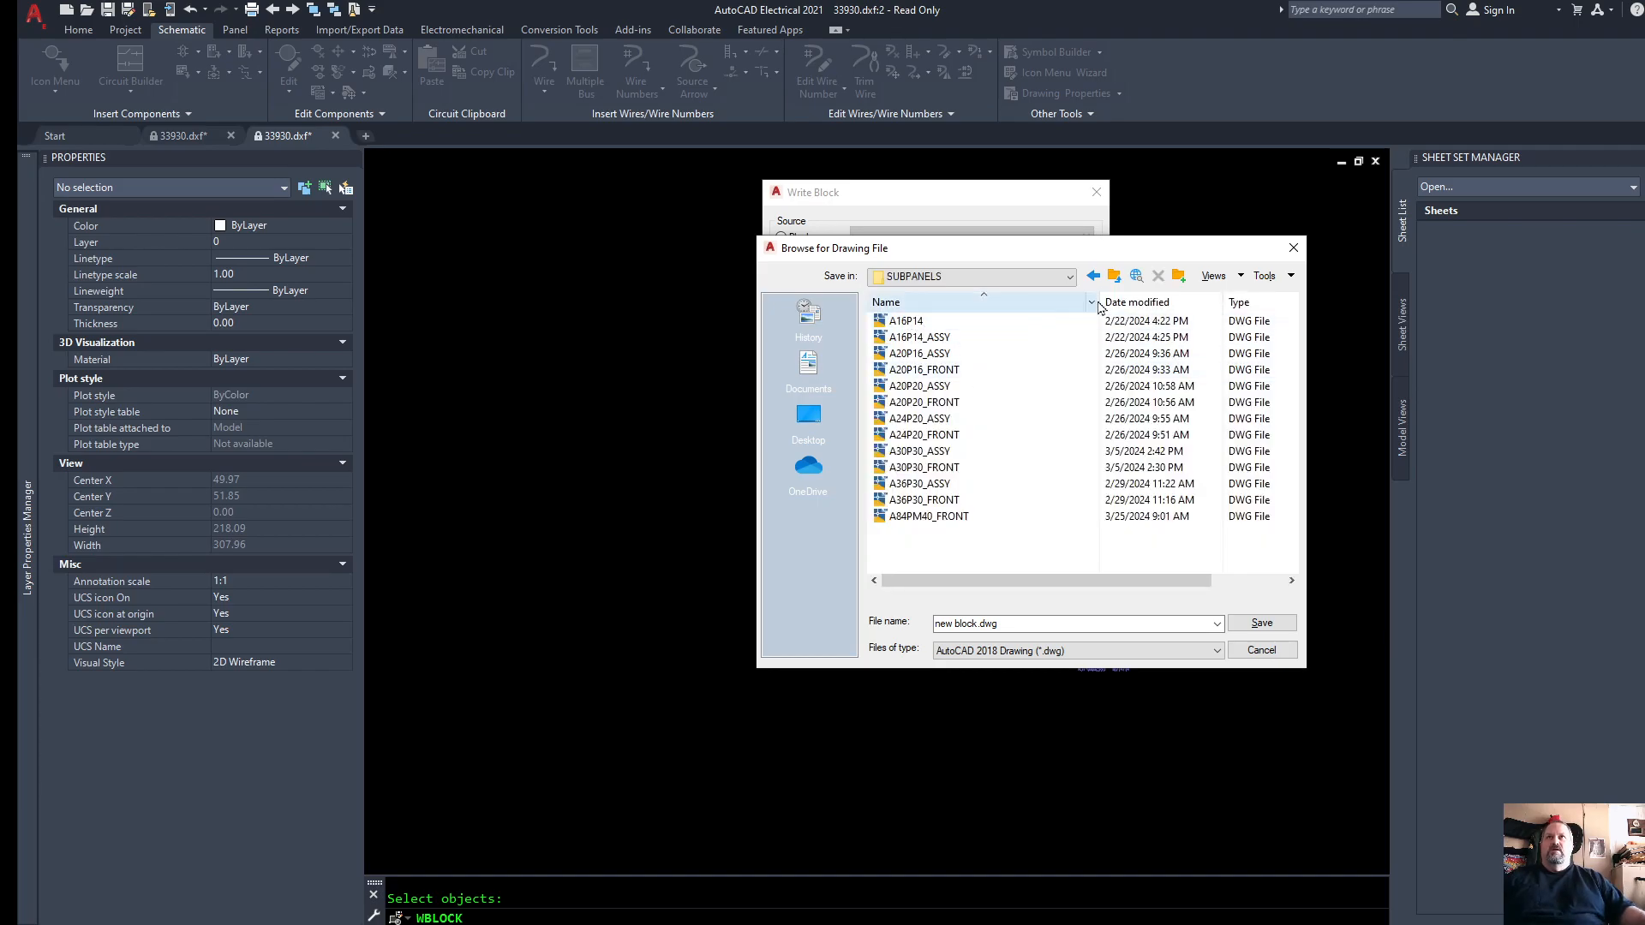
click(1148, 304)
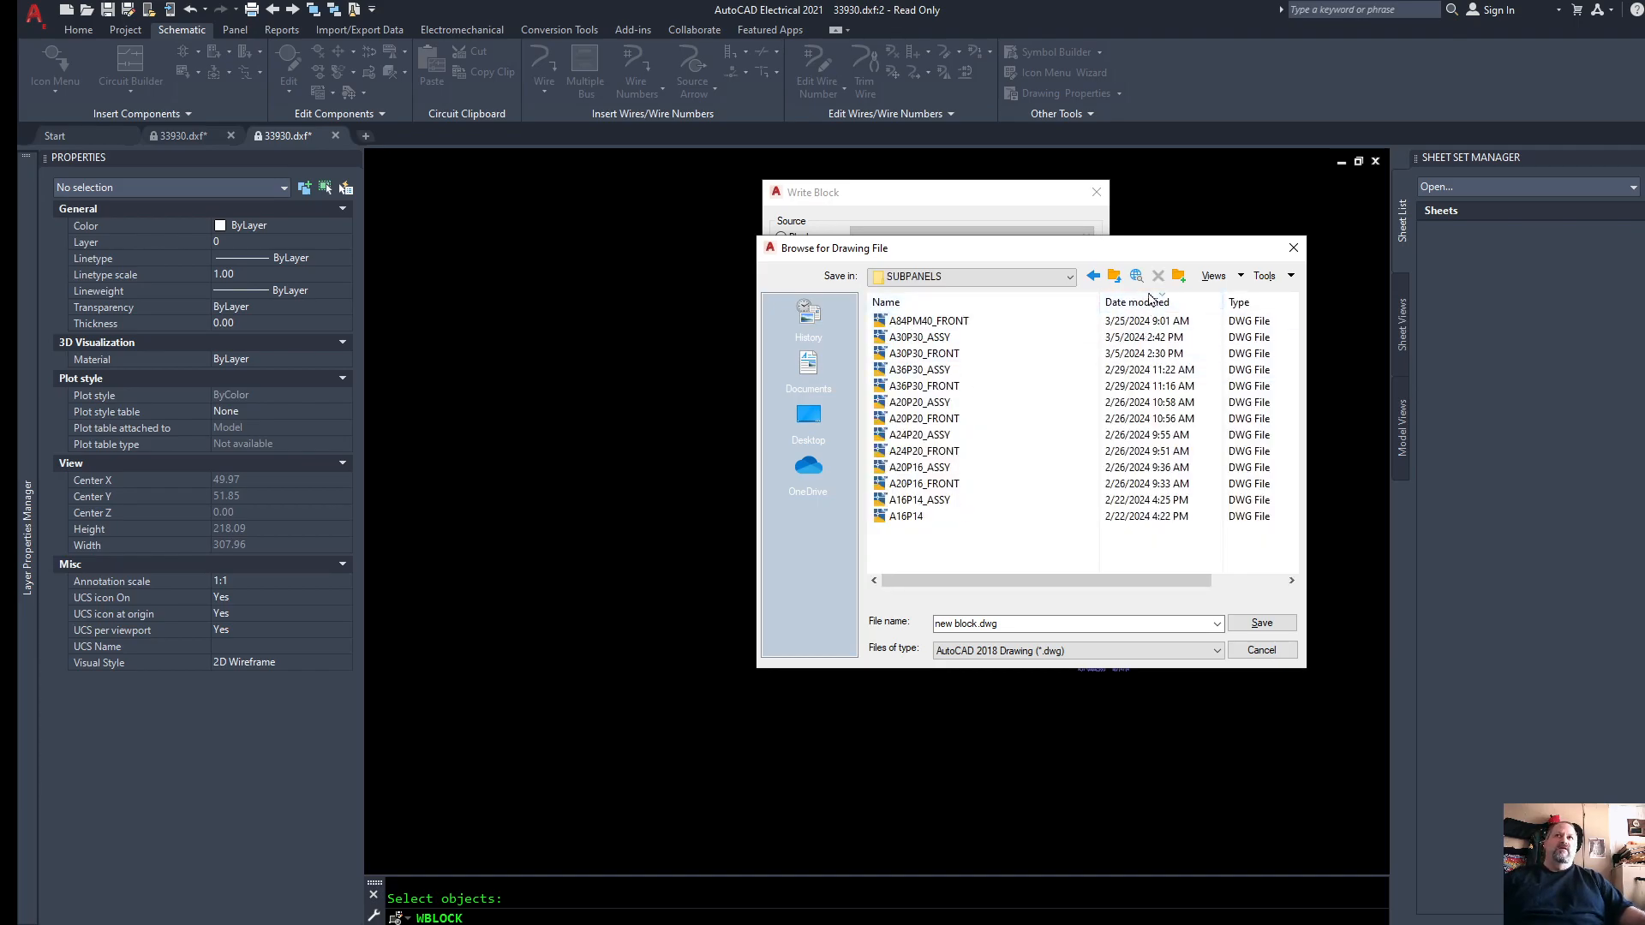
Step: Name the block file A84PM40_ASSY, based on the existing A84PM40_FRONT name, and write the block
click(953, 322)
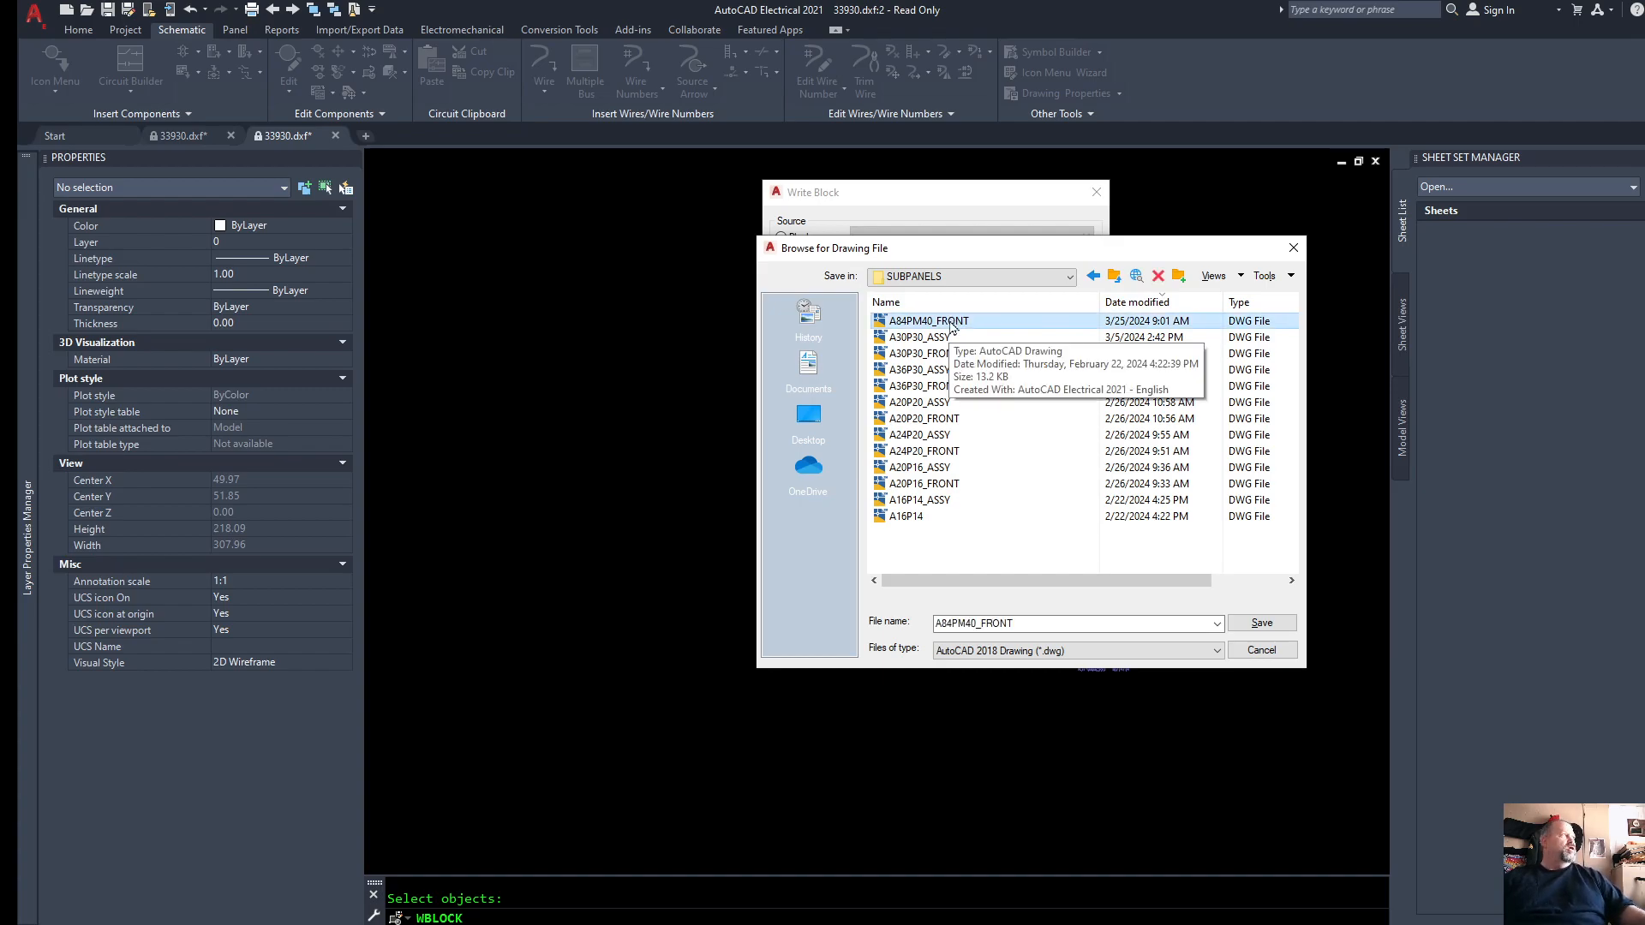
double_click(985, 625)
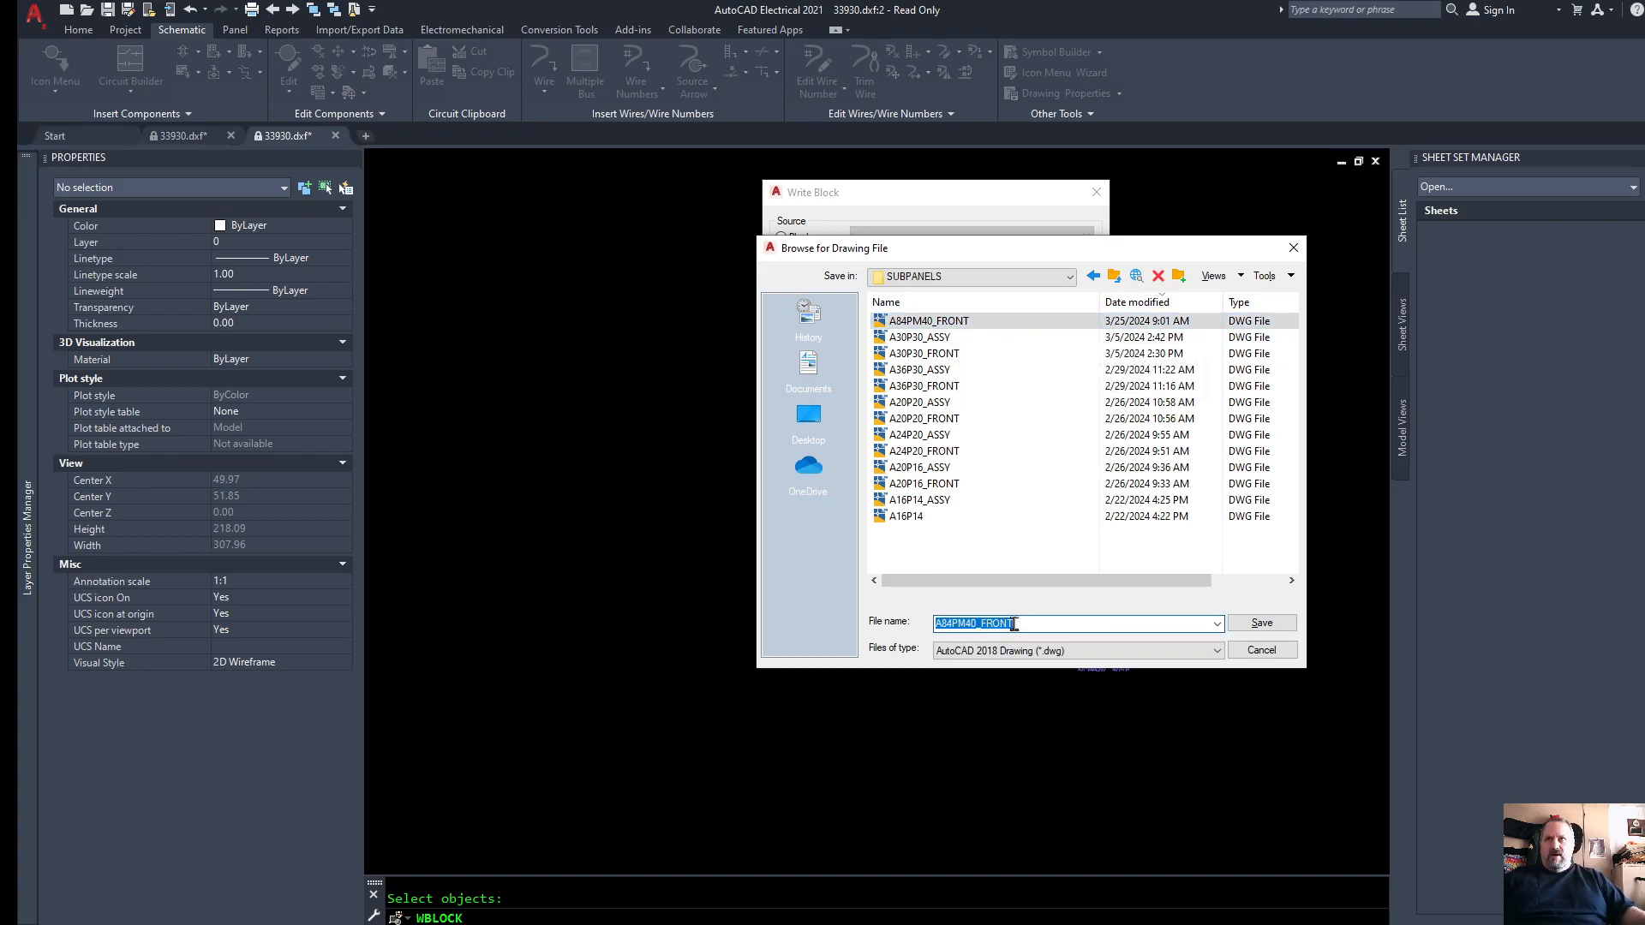
drag(982, 628, 1064, 627)
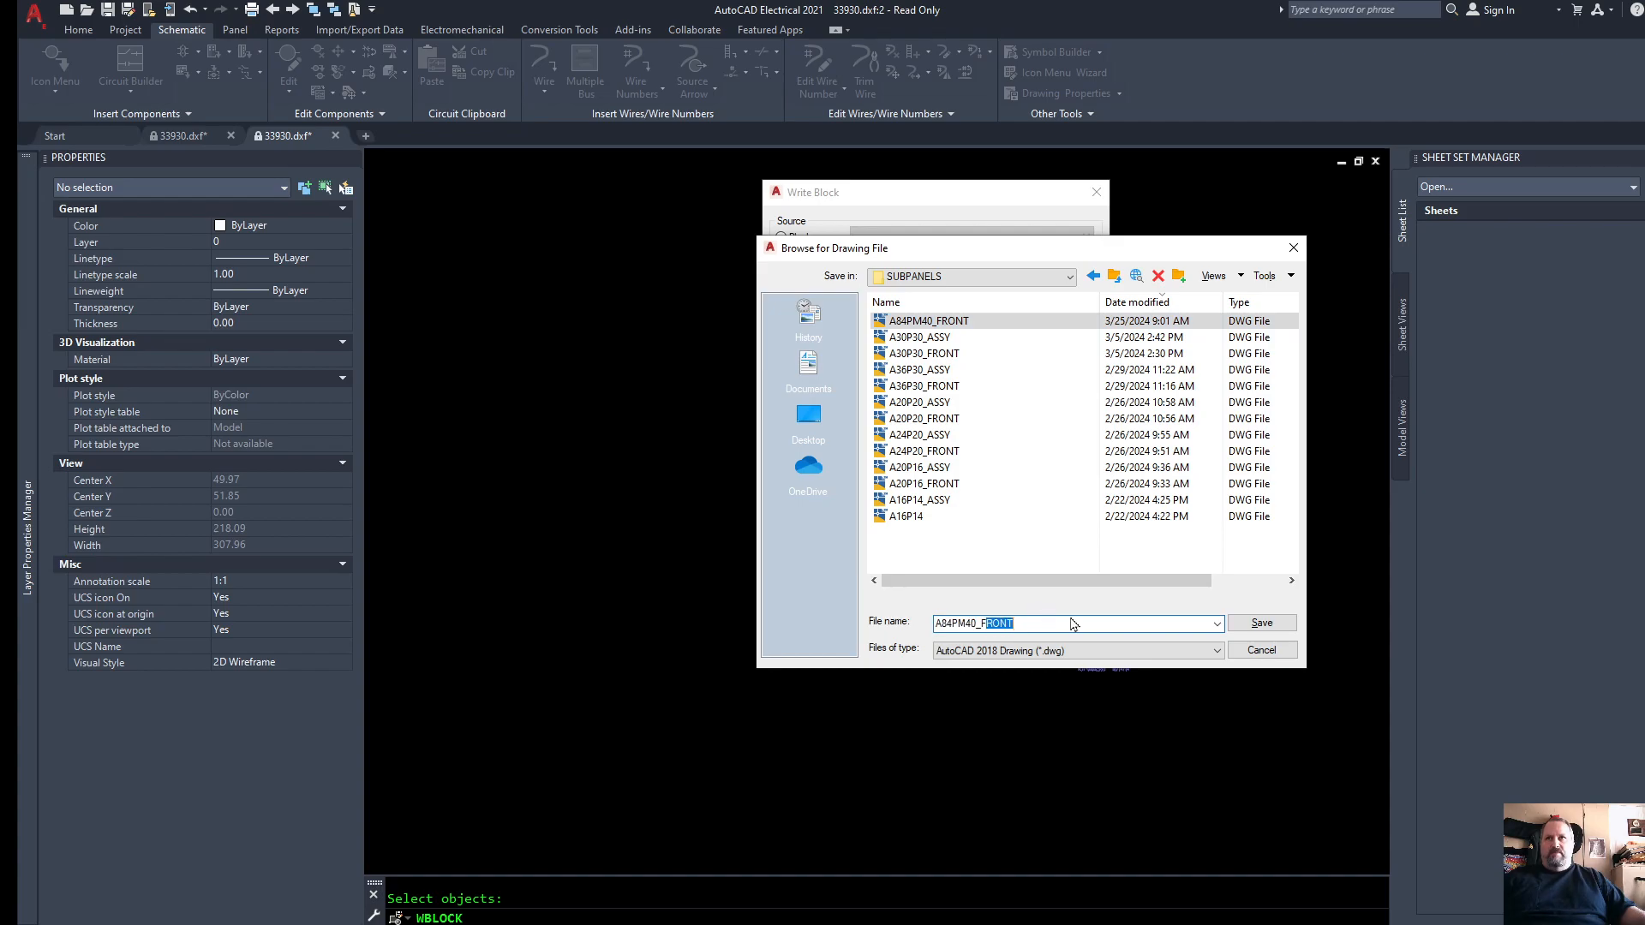
key(BackSpace)
text(ASSY)
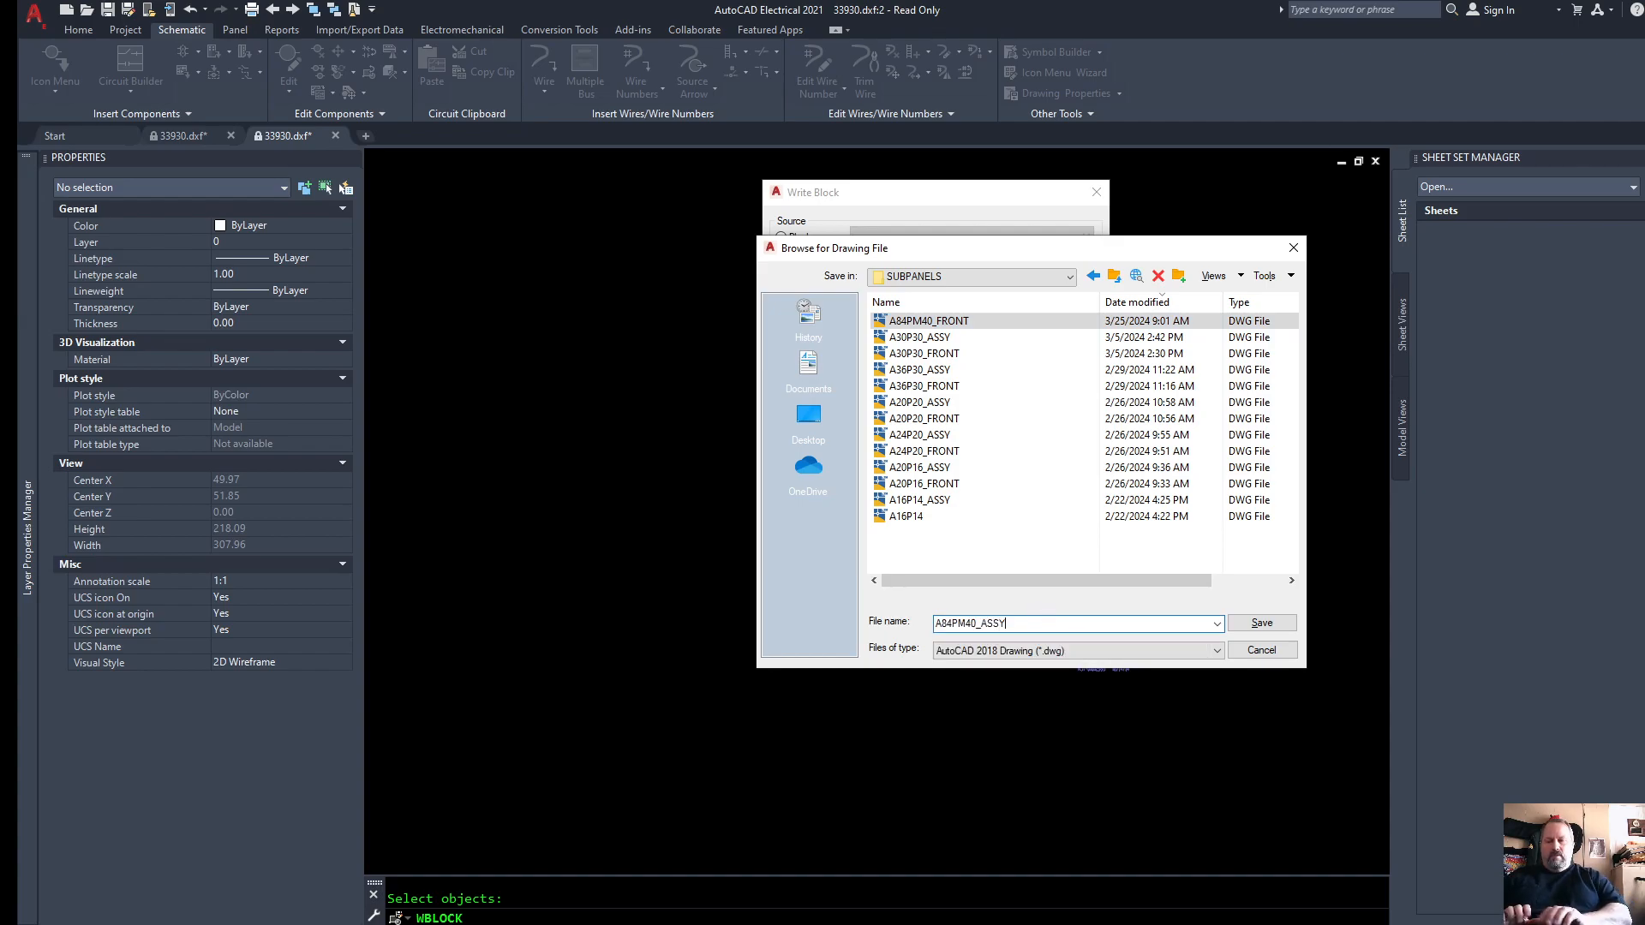
click(1265, 623)
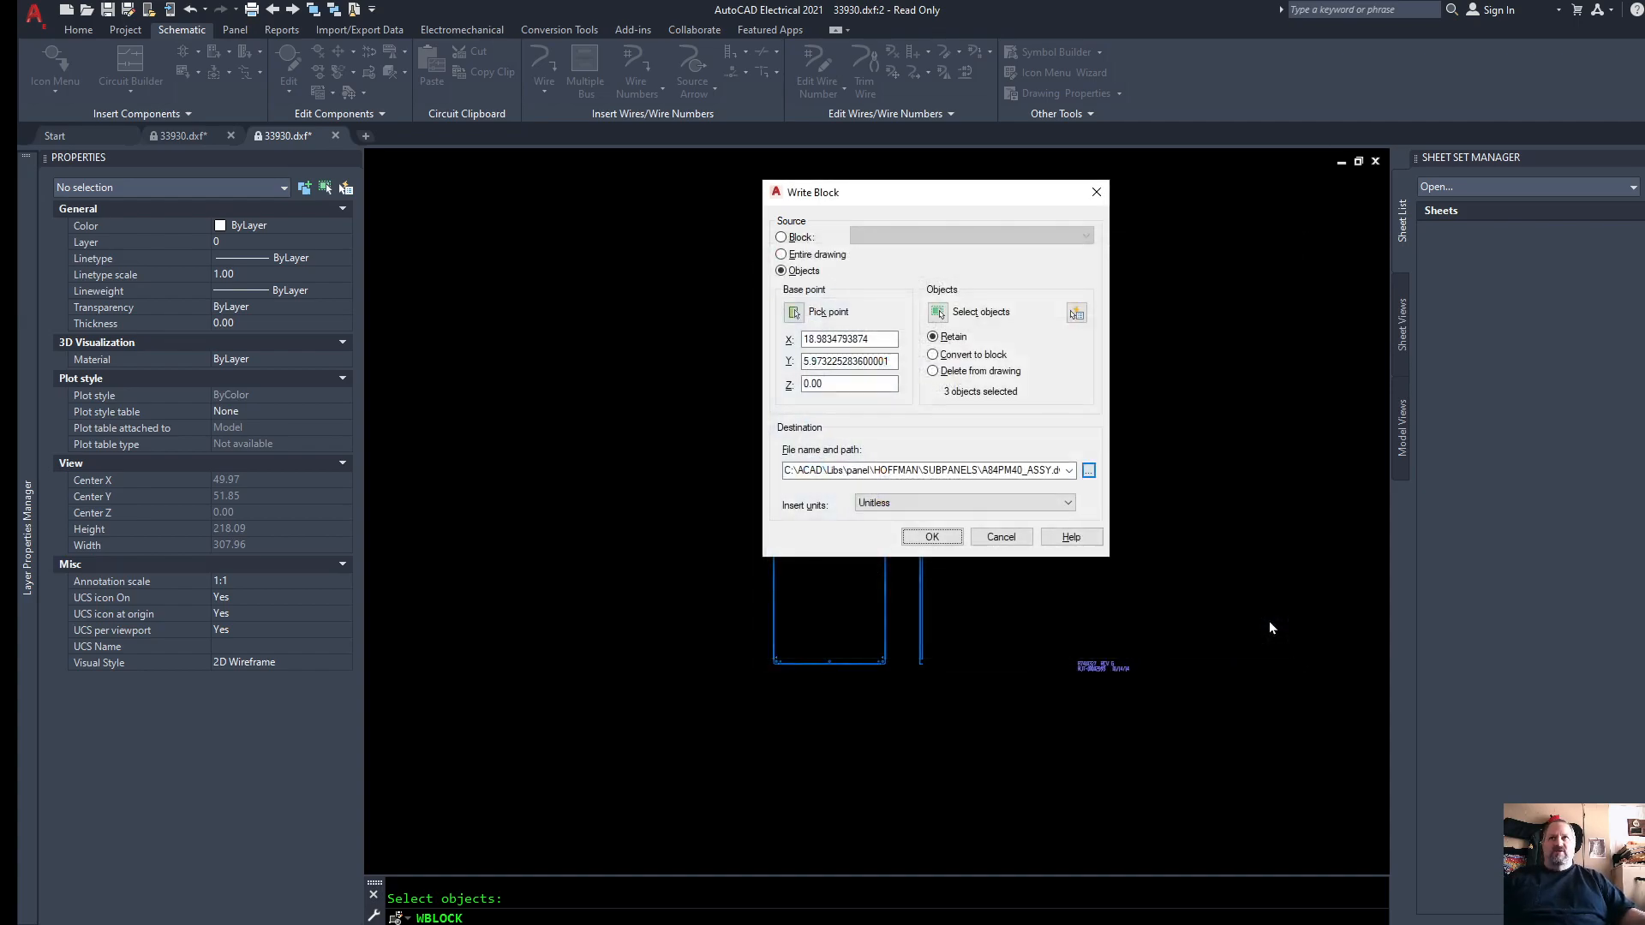
click(932, 536)
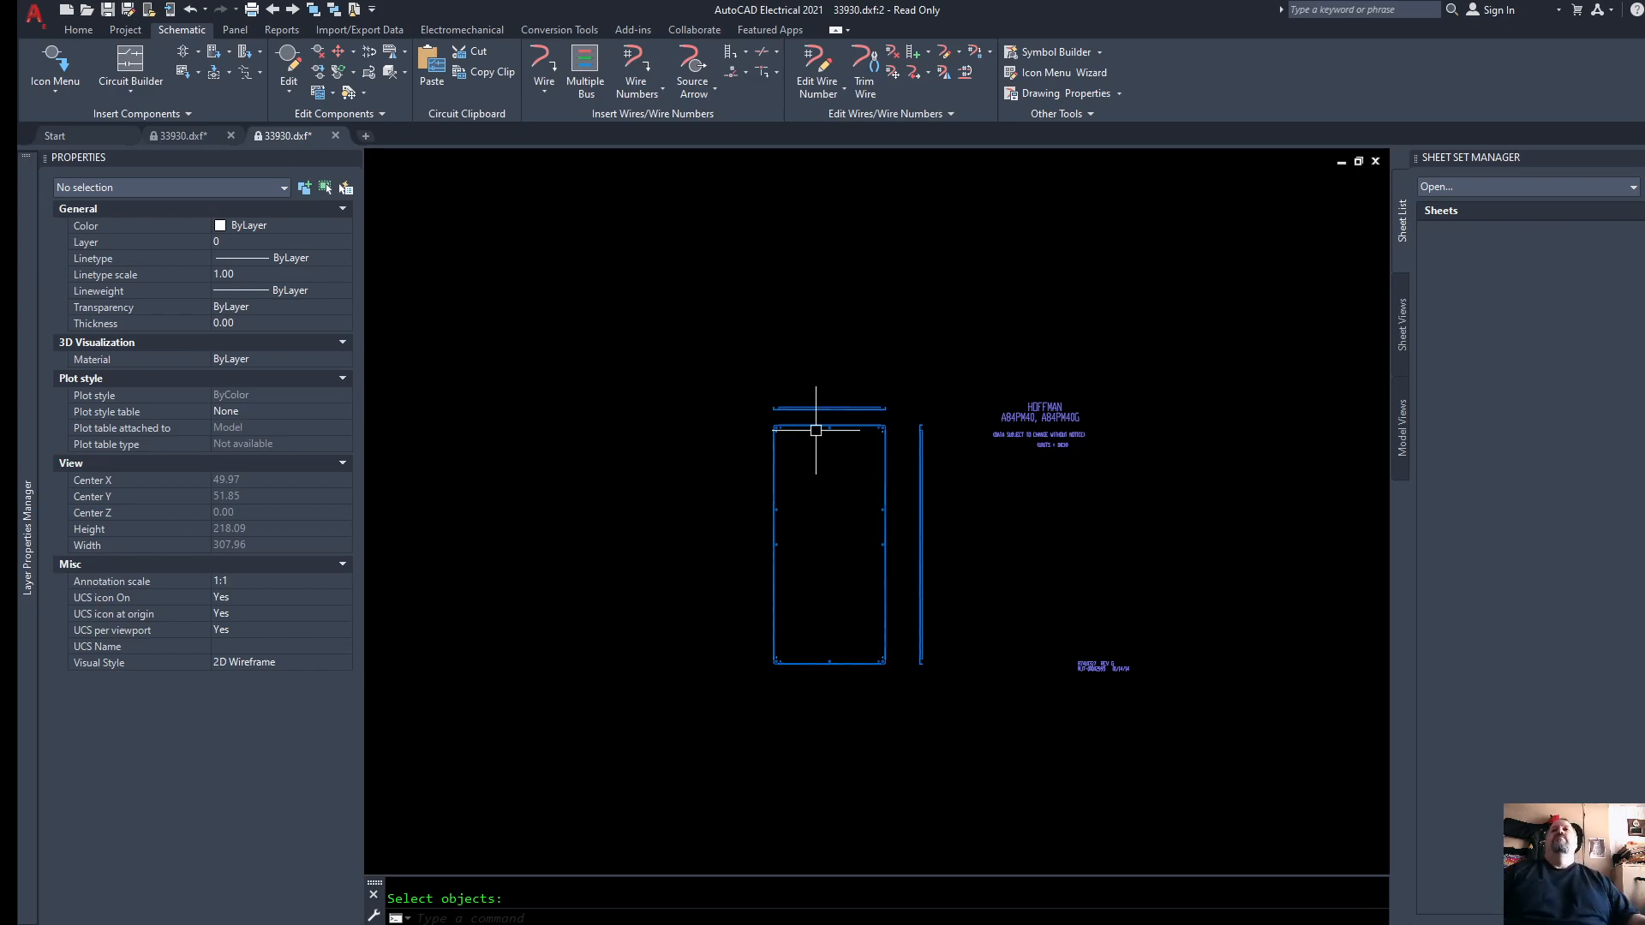
click(780, 448)
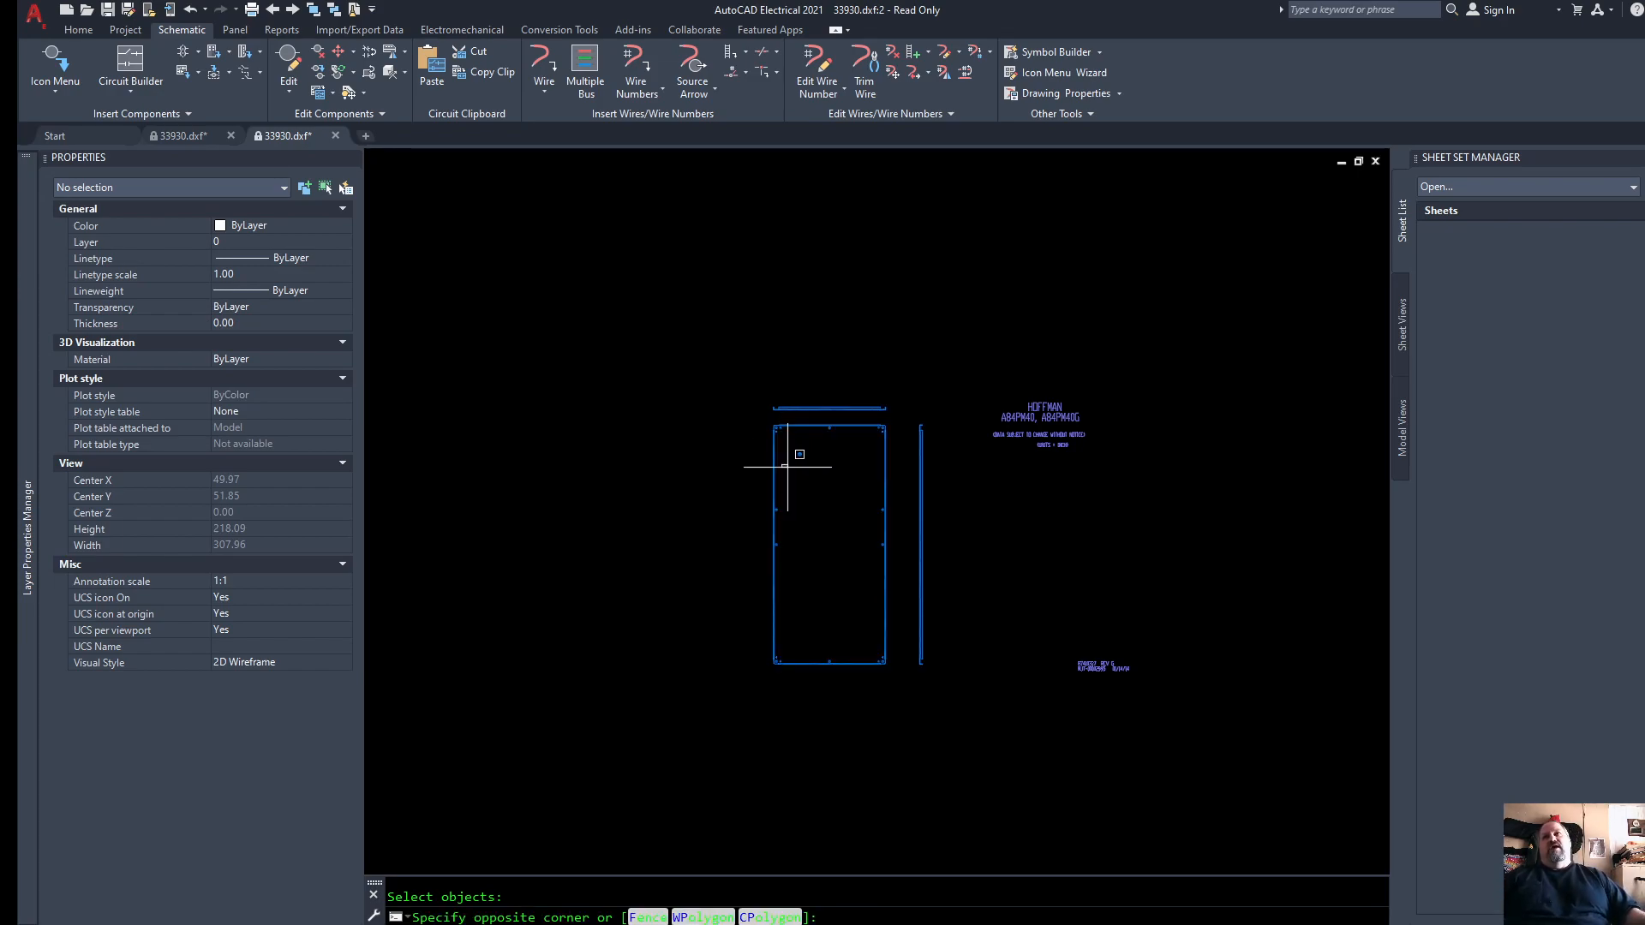
click(759, 530)
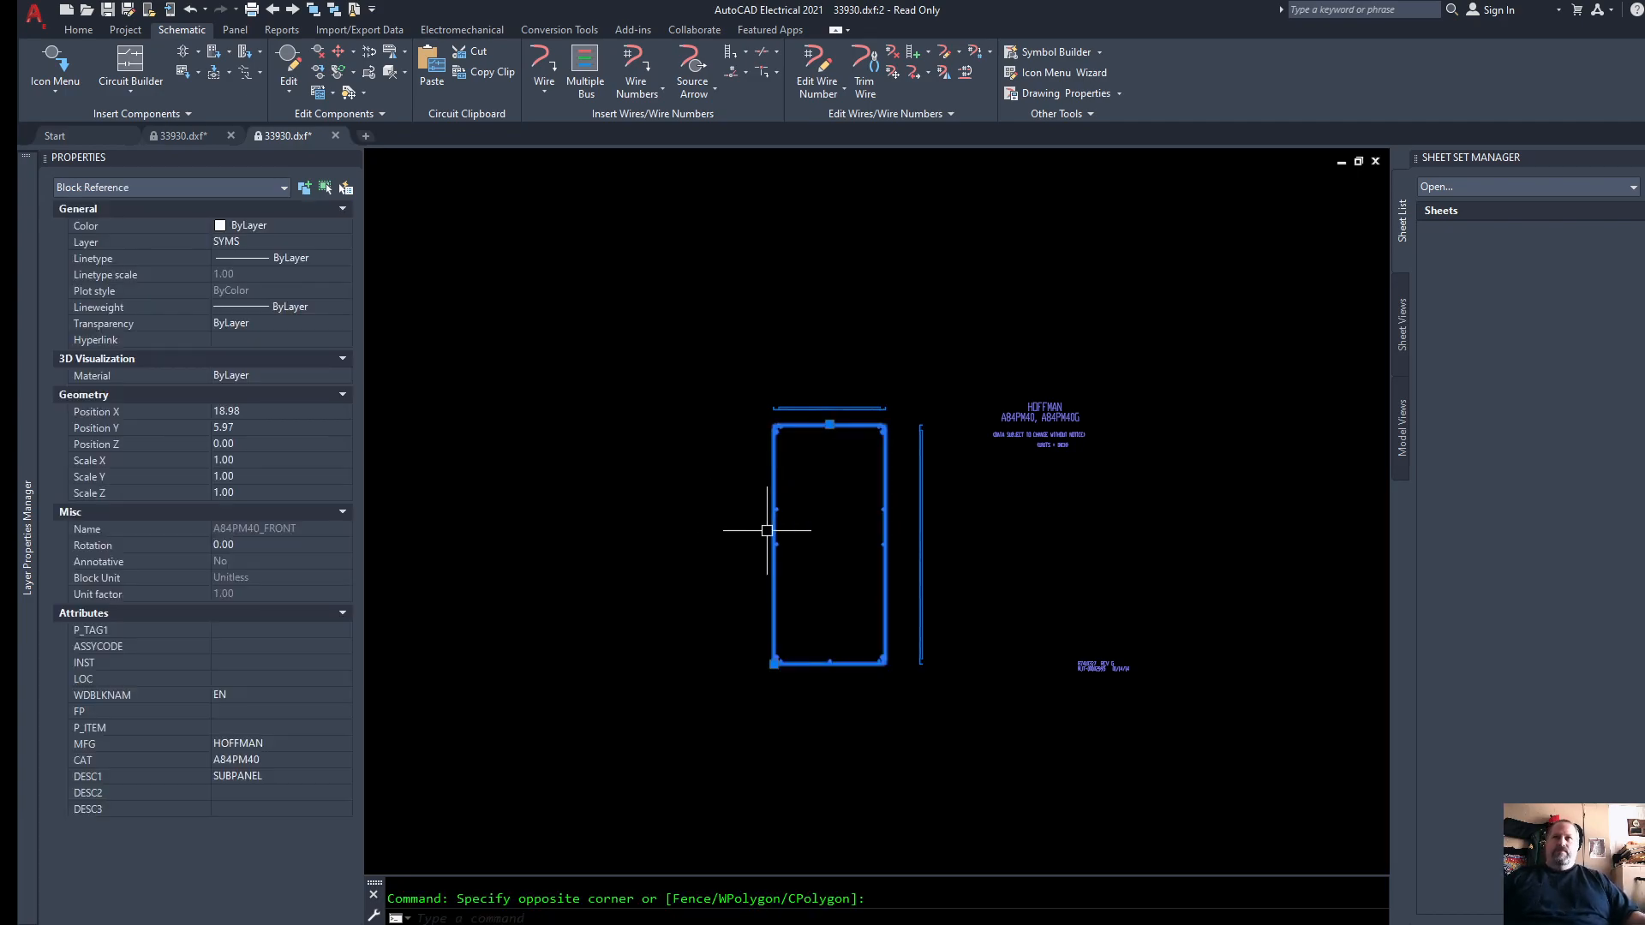
key(Escape)
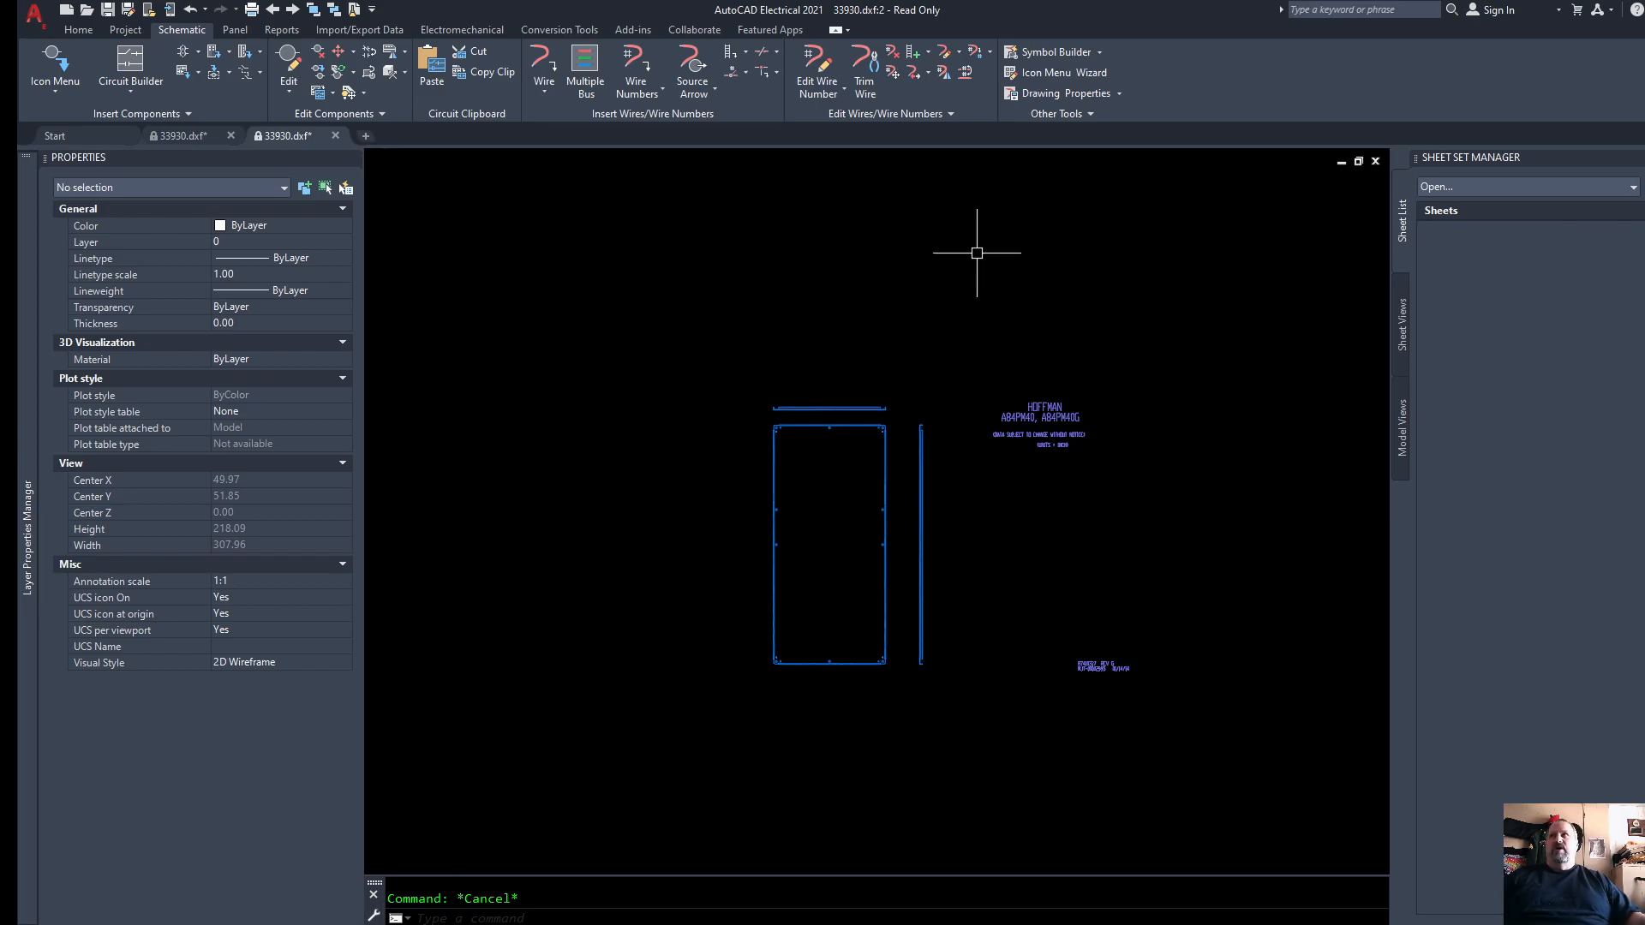
Step: Open the existing HOFFMAN table in the Panel Footprint Lookup Database Editor
click(236, 31)
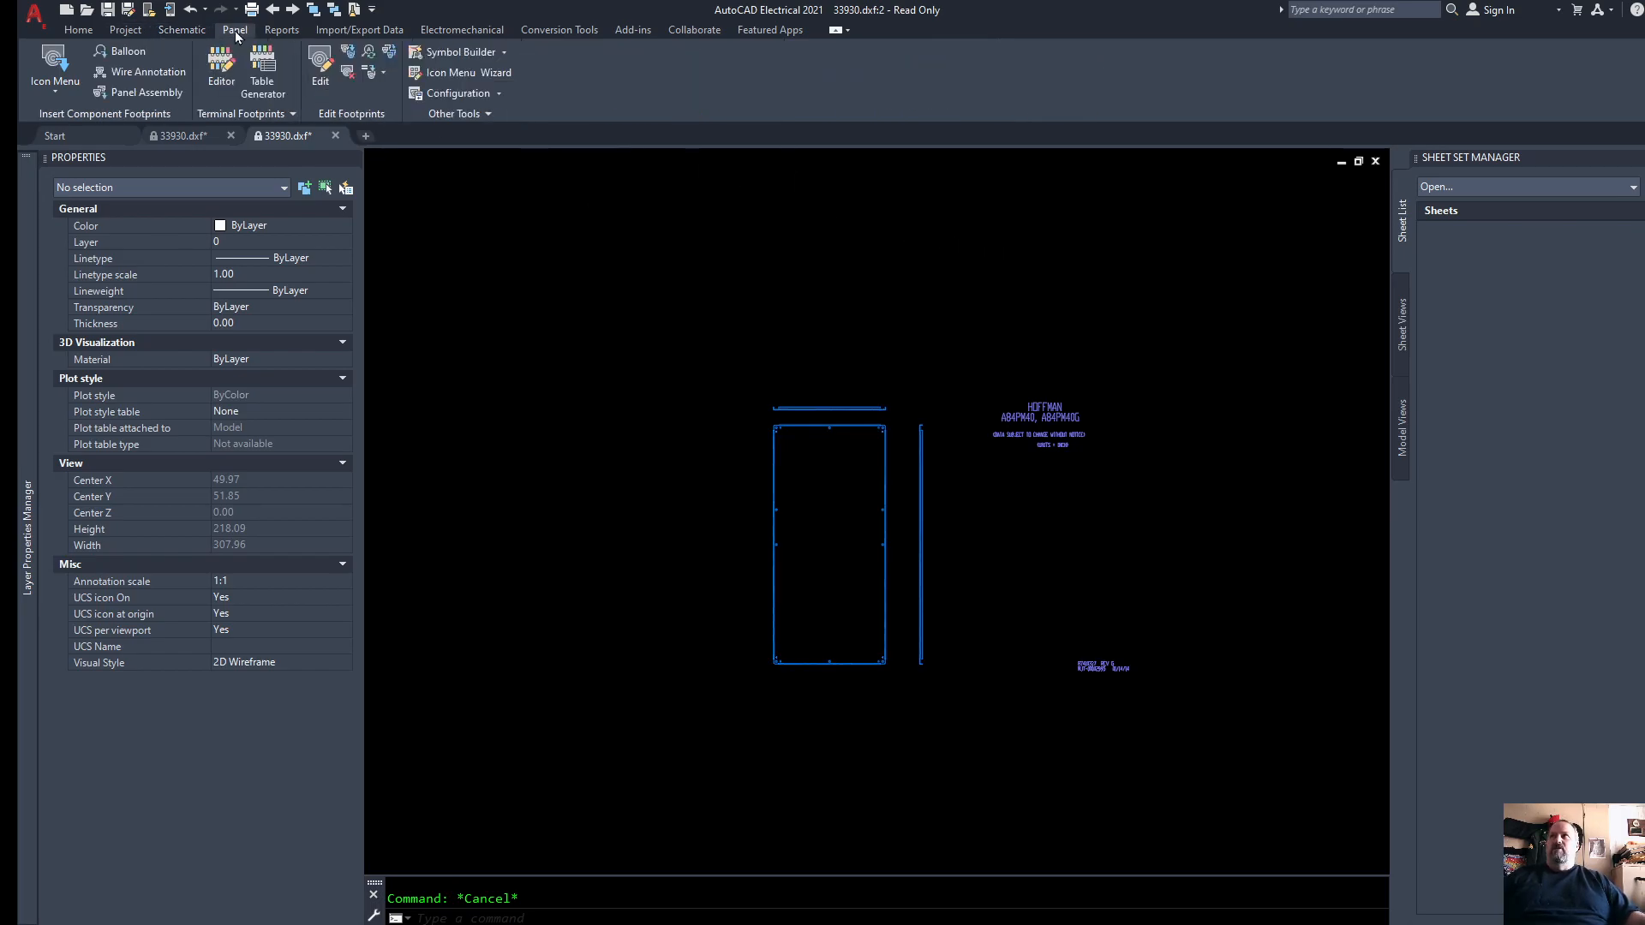
click(486, 114)
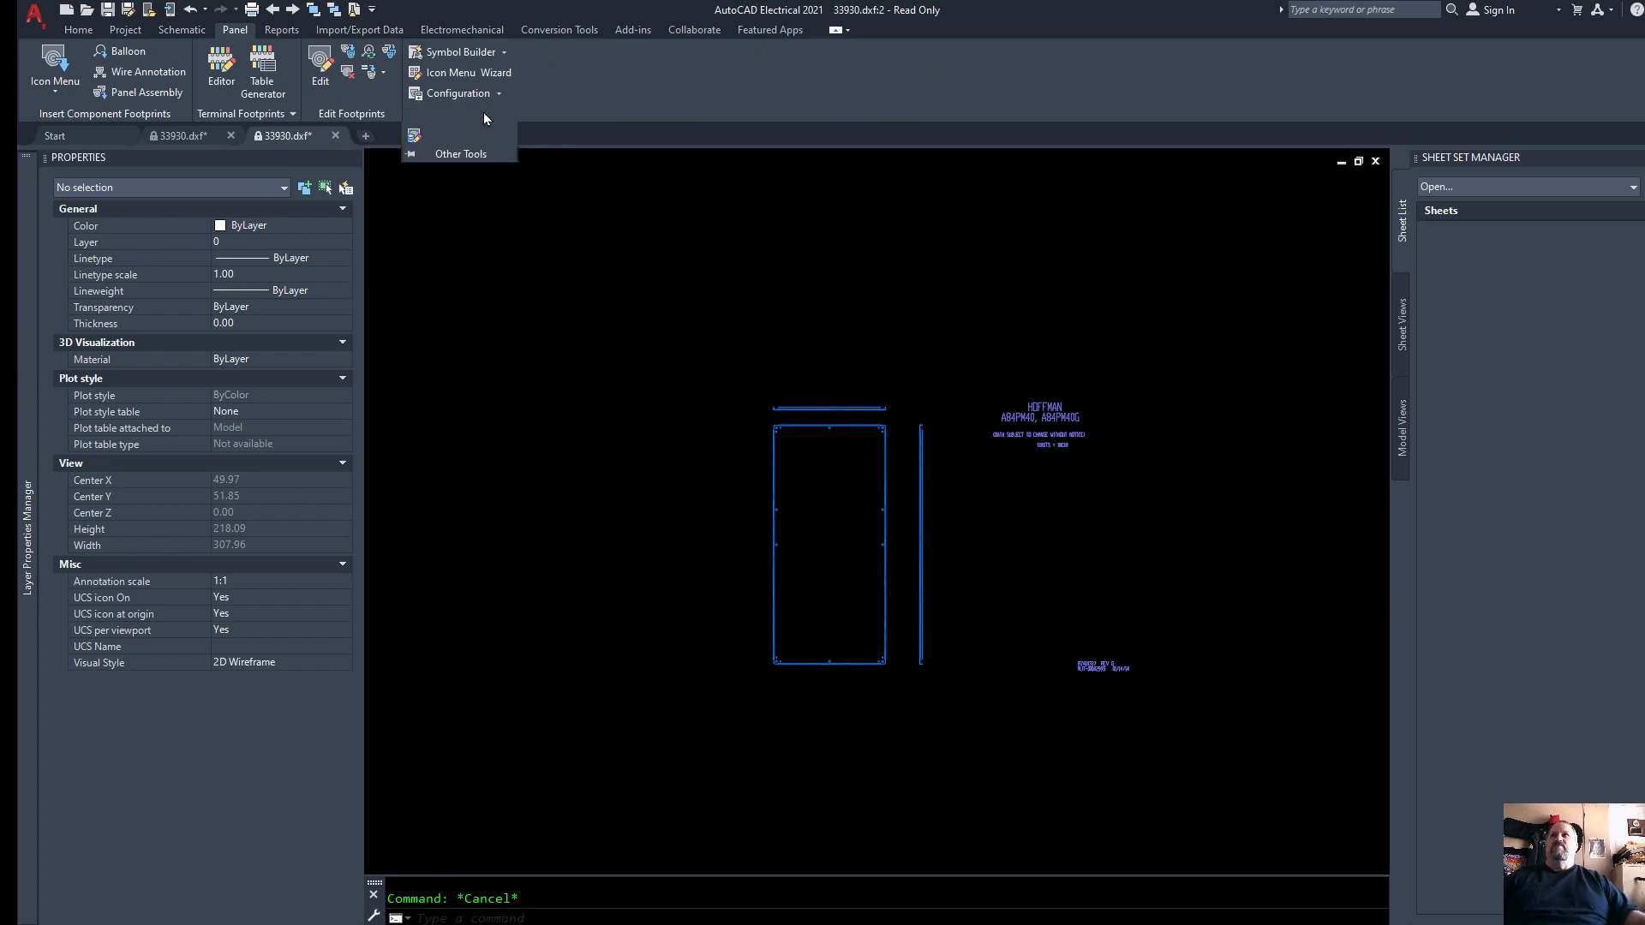
click(415, 136)
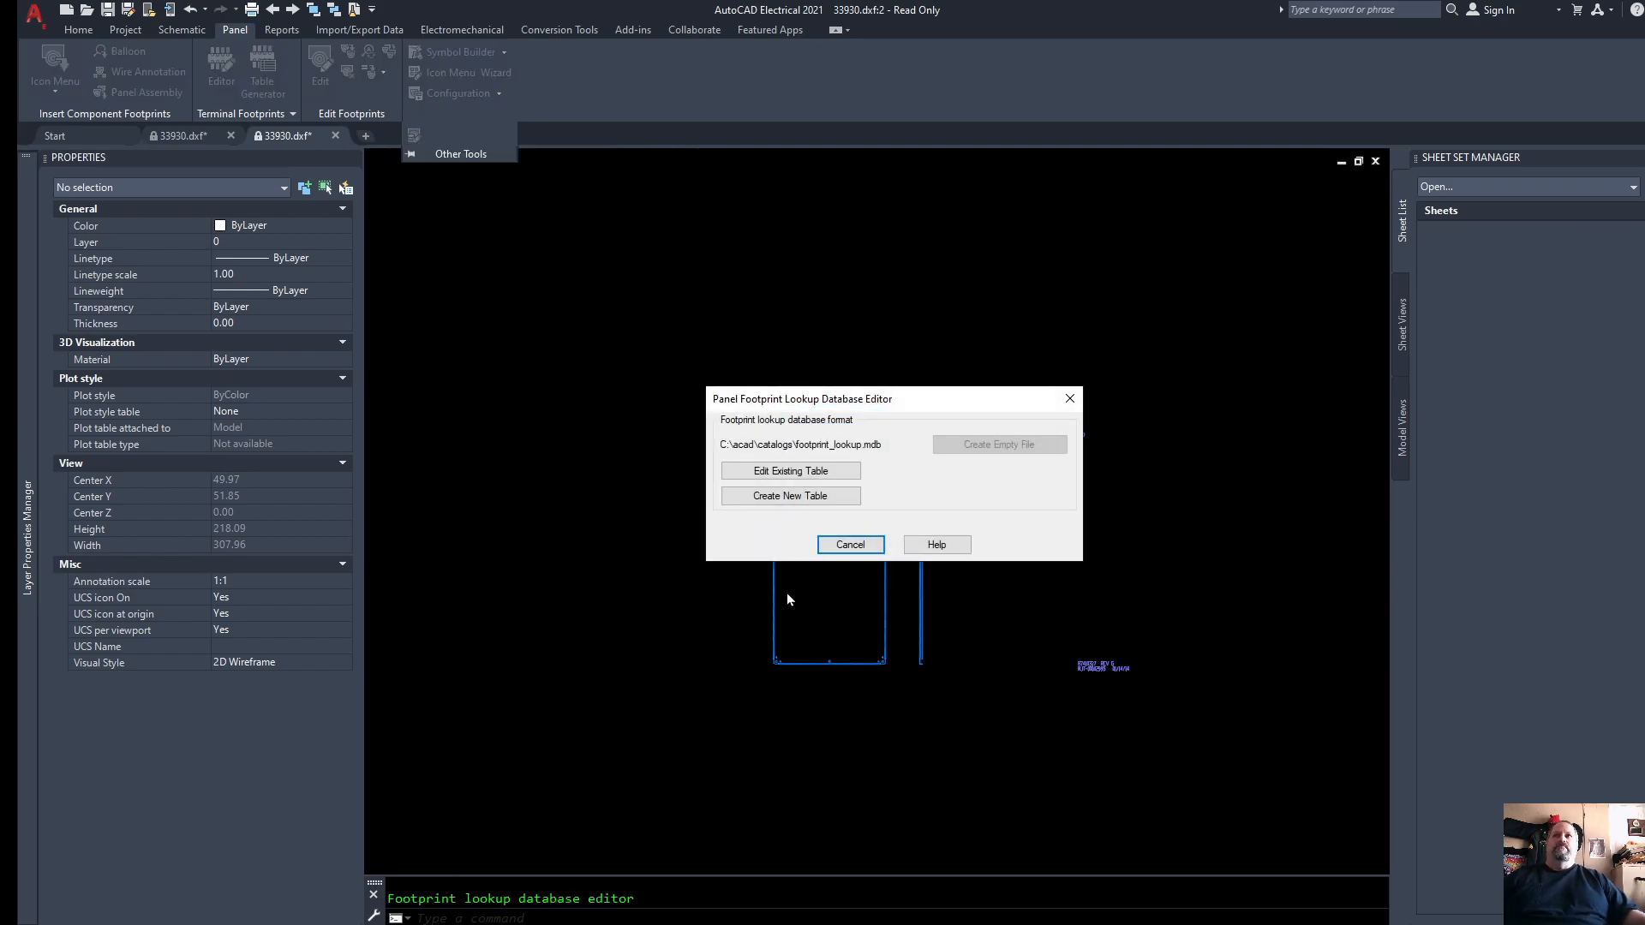
drag(864, 410, 938, 349)
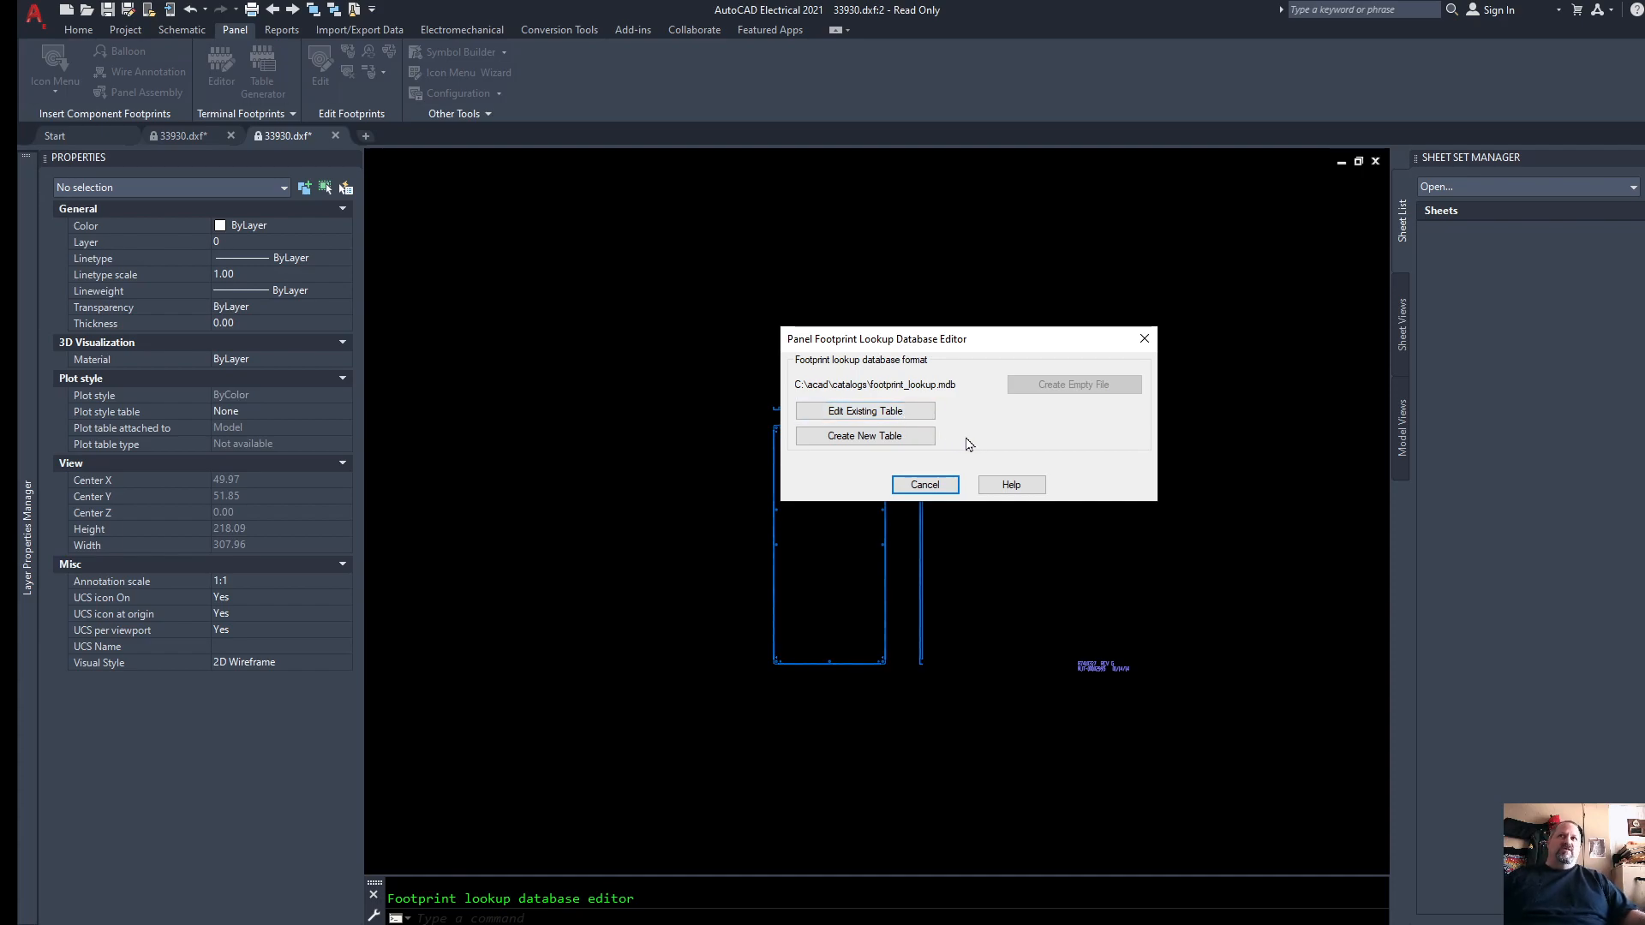
click(868, 417)
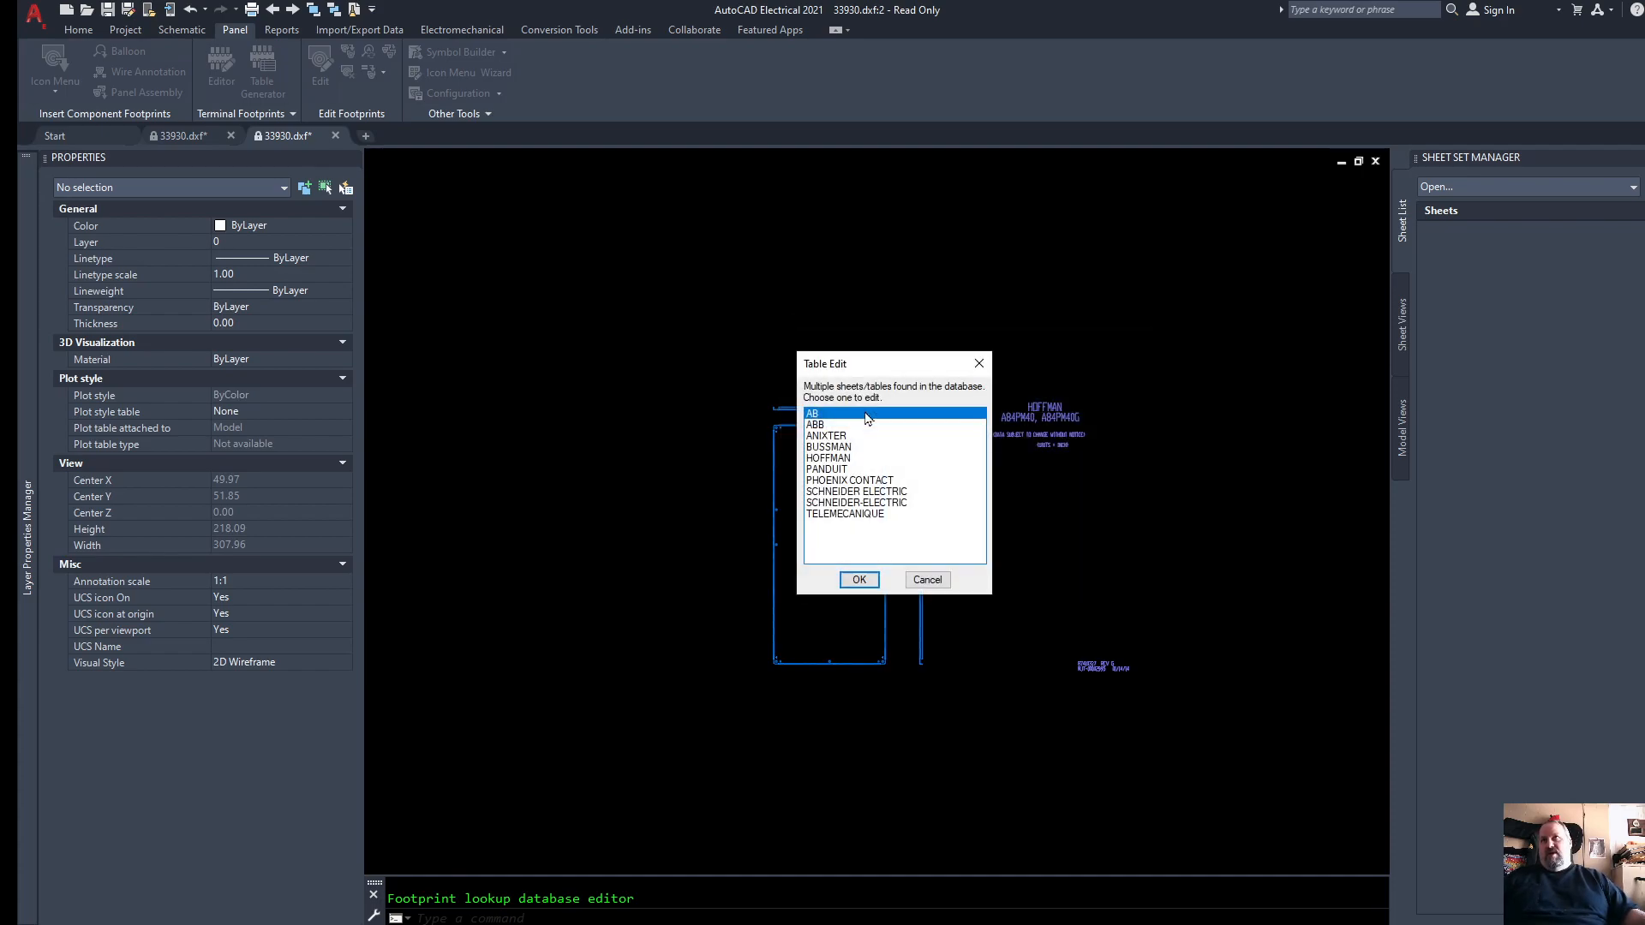
double_click(832, 460)
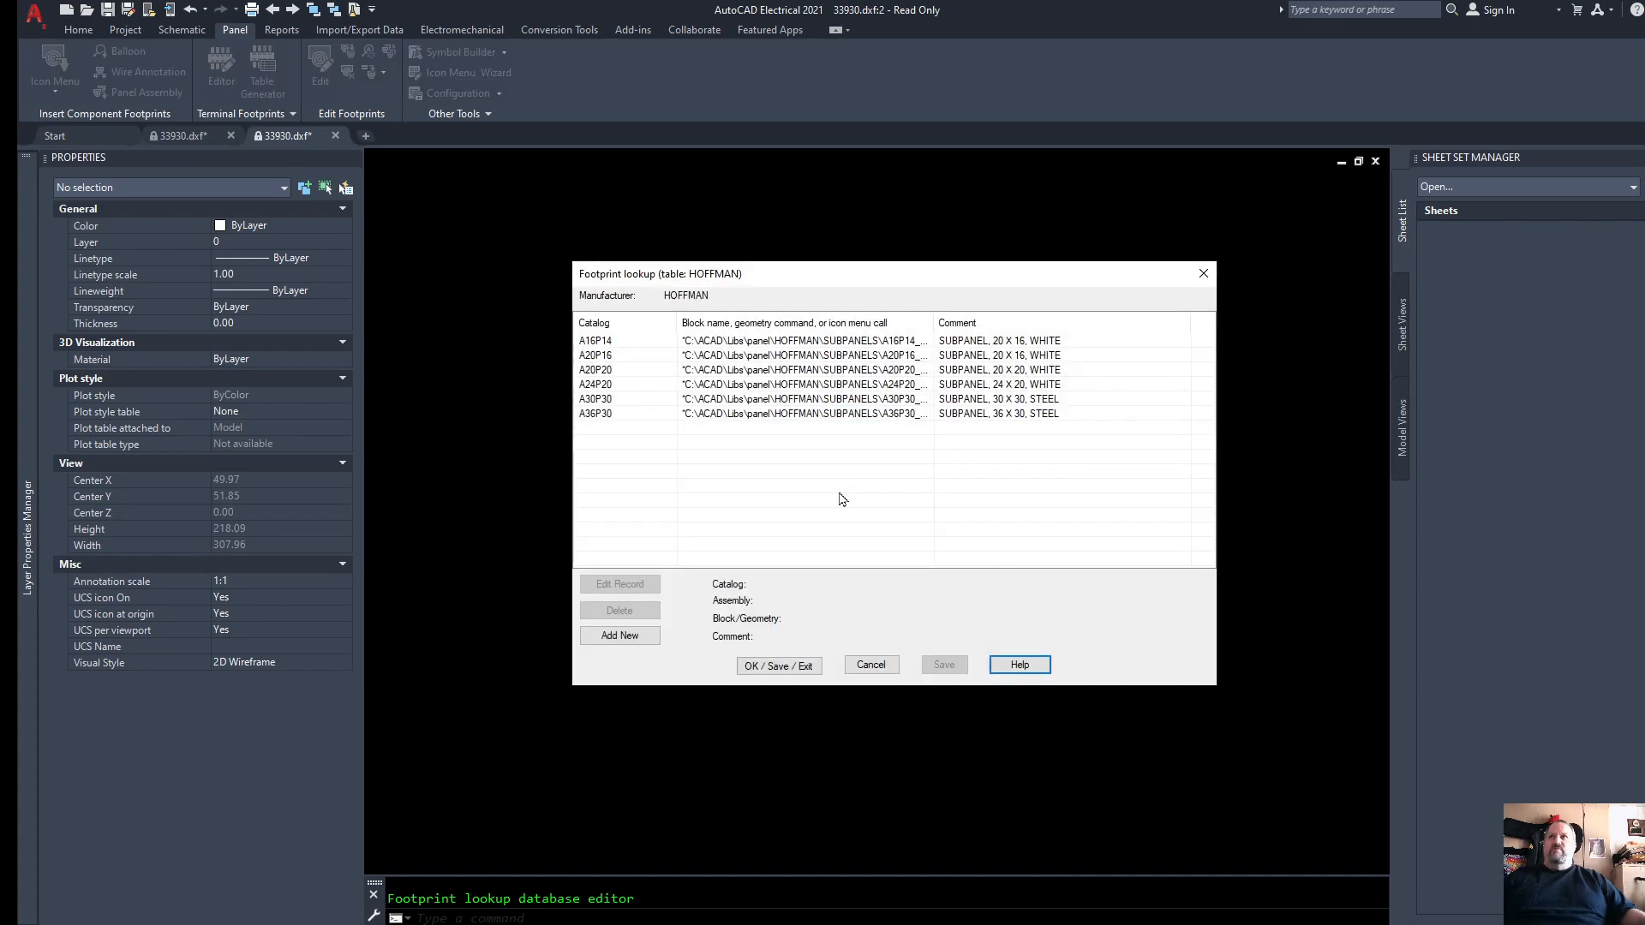
Step: Add a new footprint record to the HOFFMAN table with catalog number A84PM40
drag(742, 275, 868, 214)
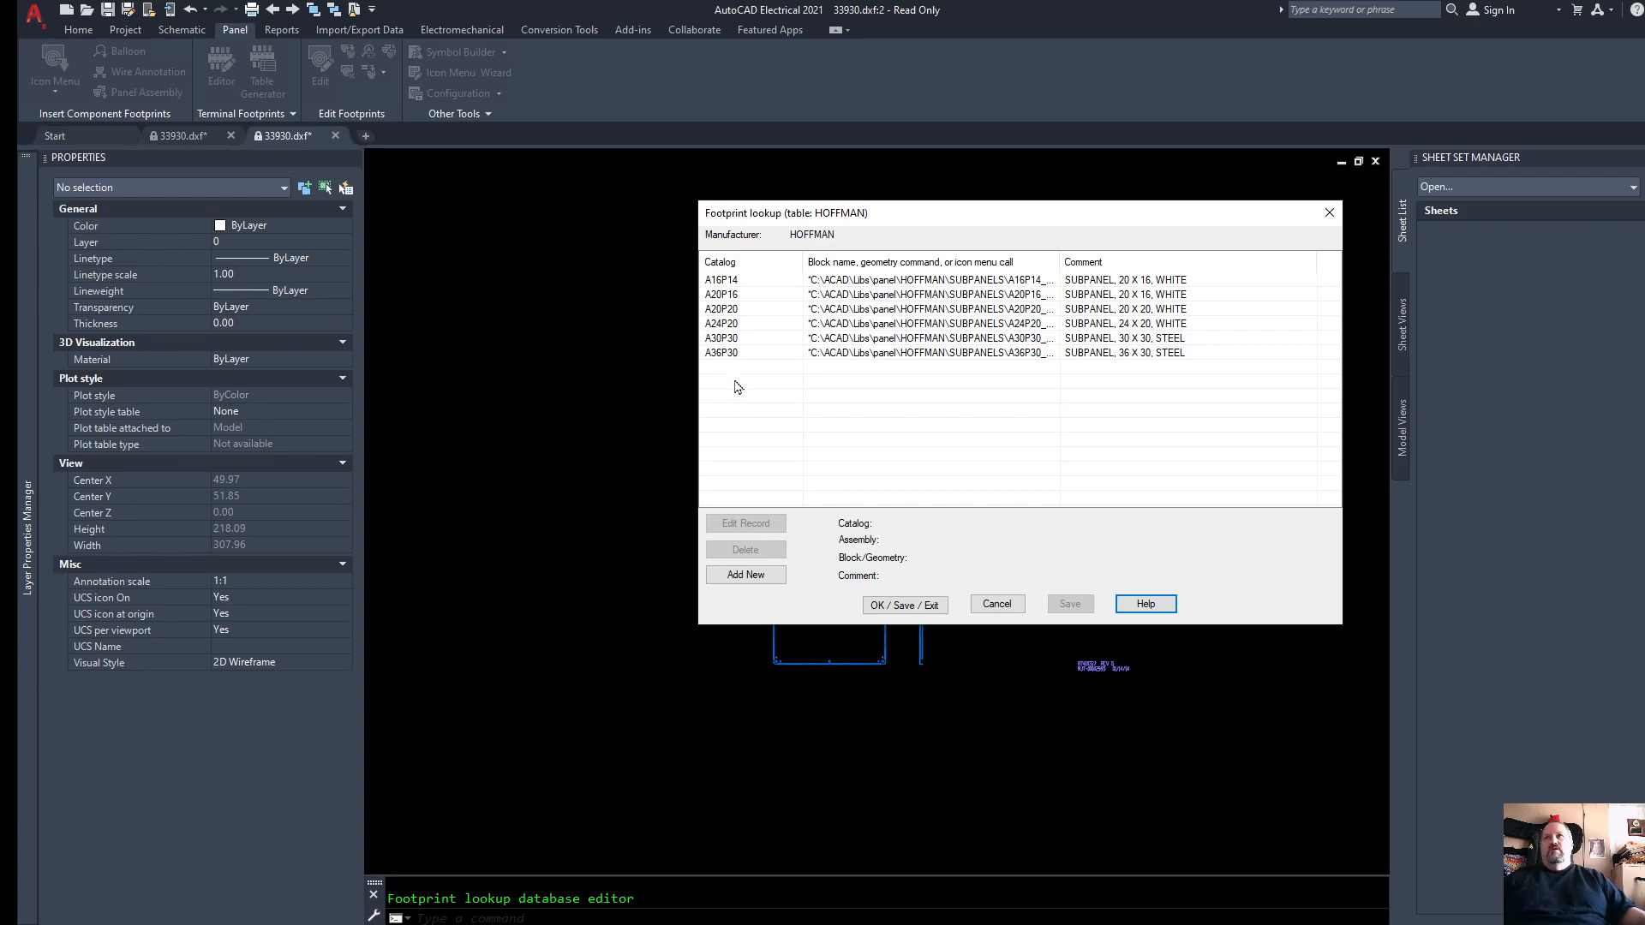
click(742, 581)
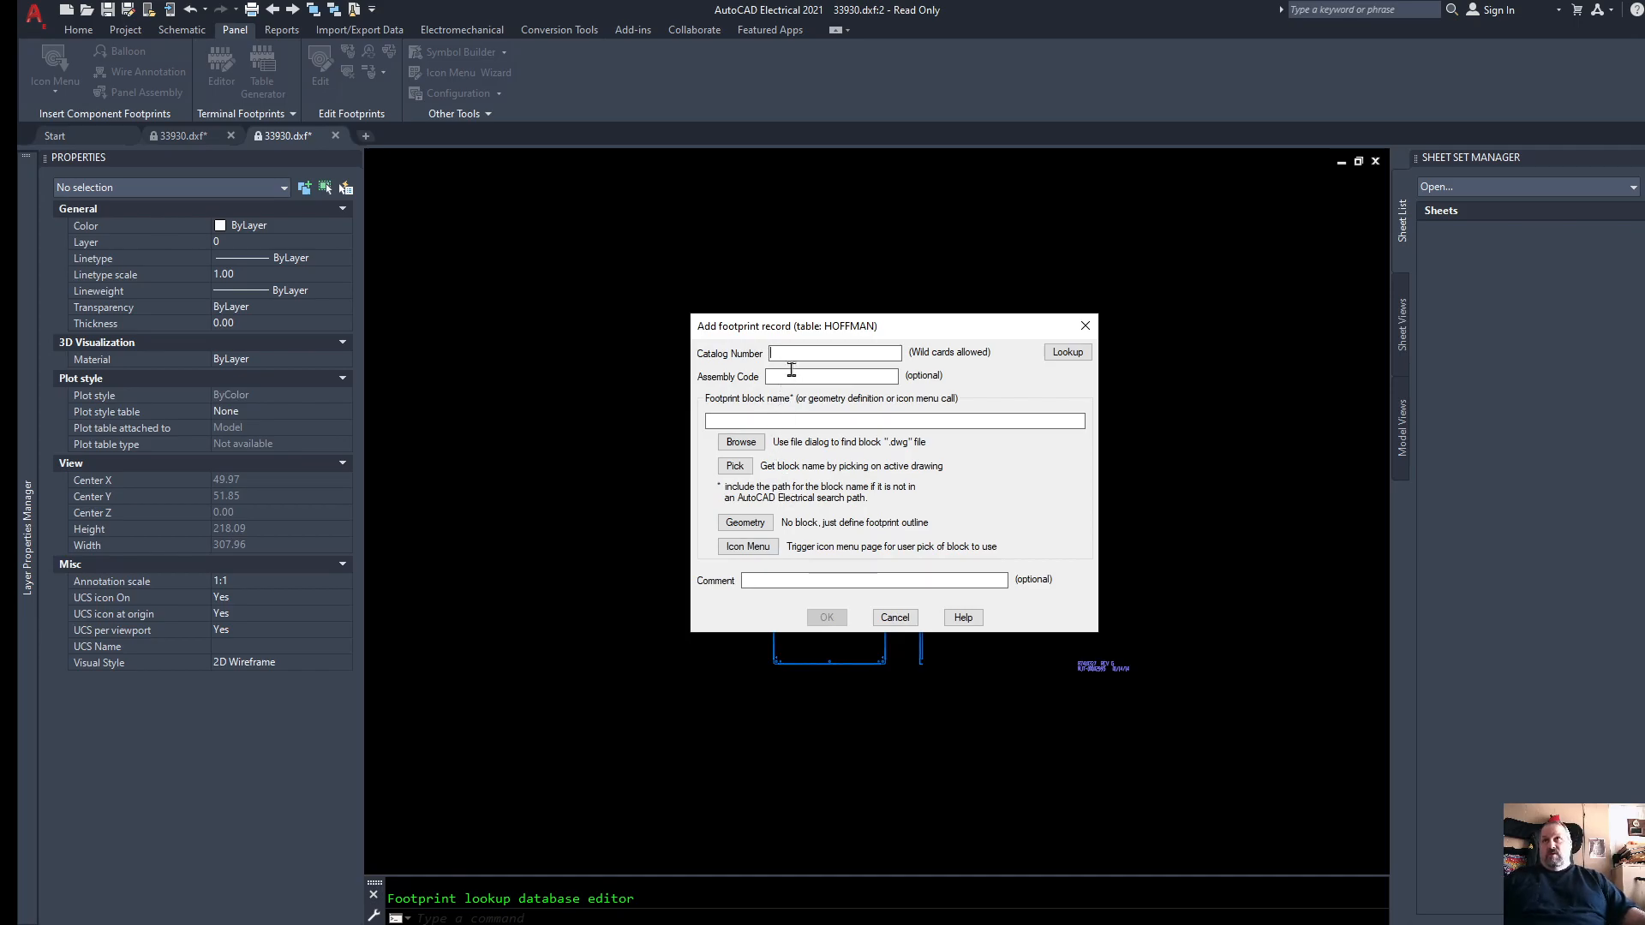
click(799, 355)
text(A)
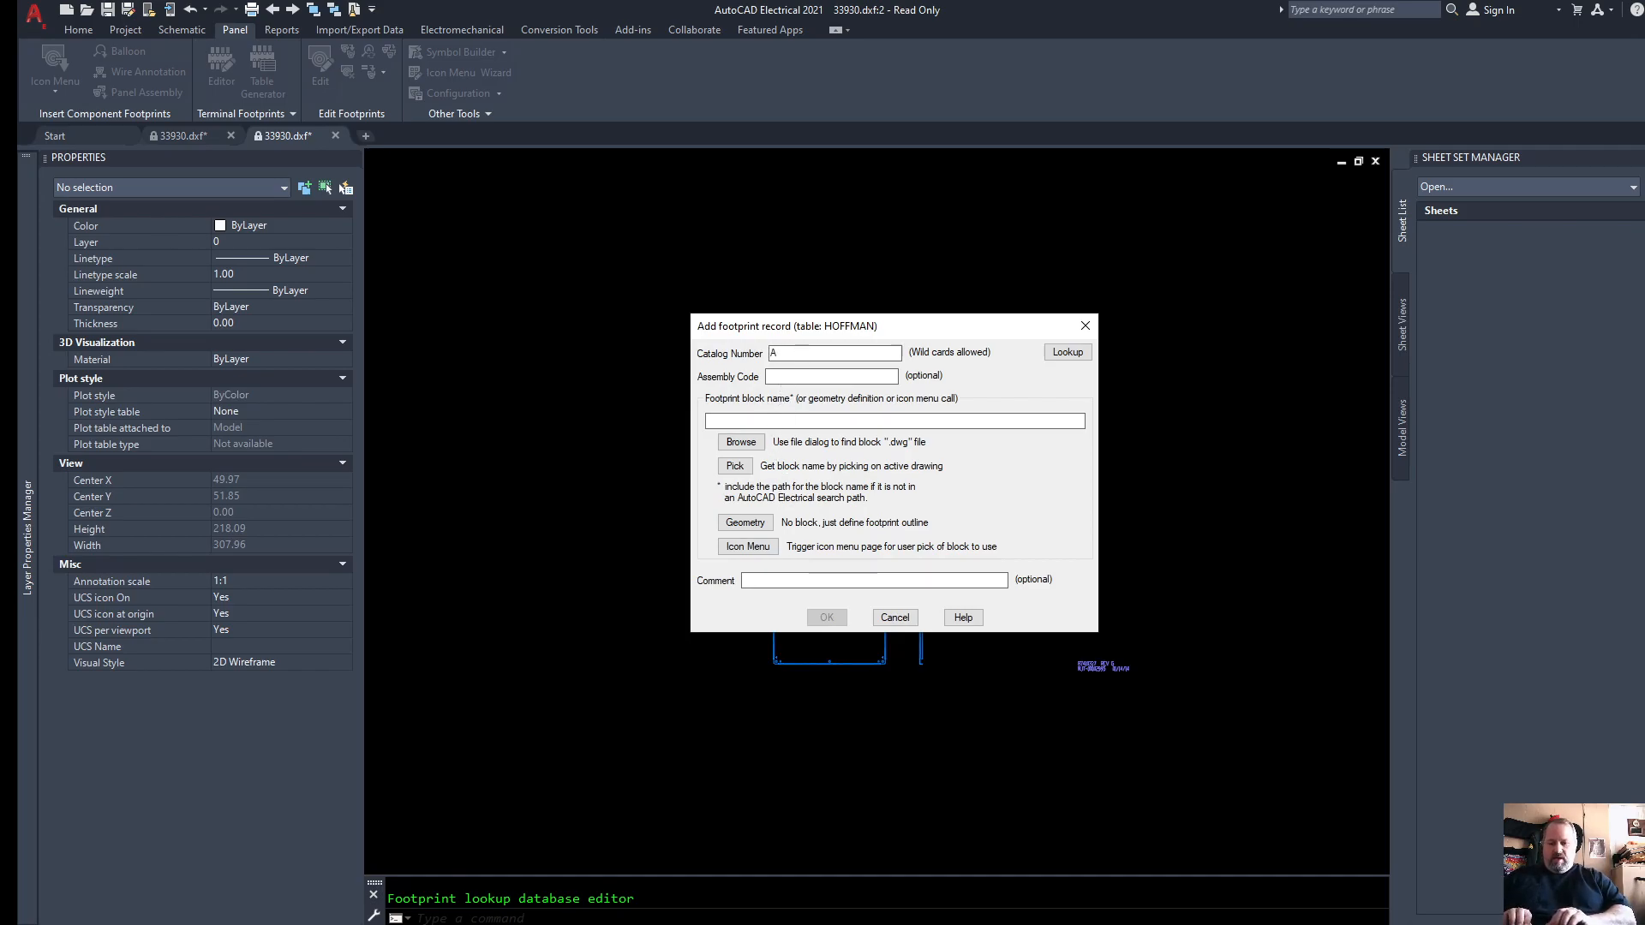
text(84PM40)
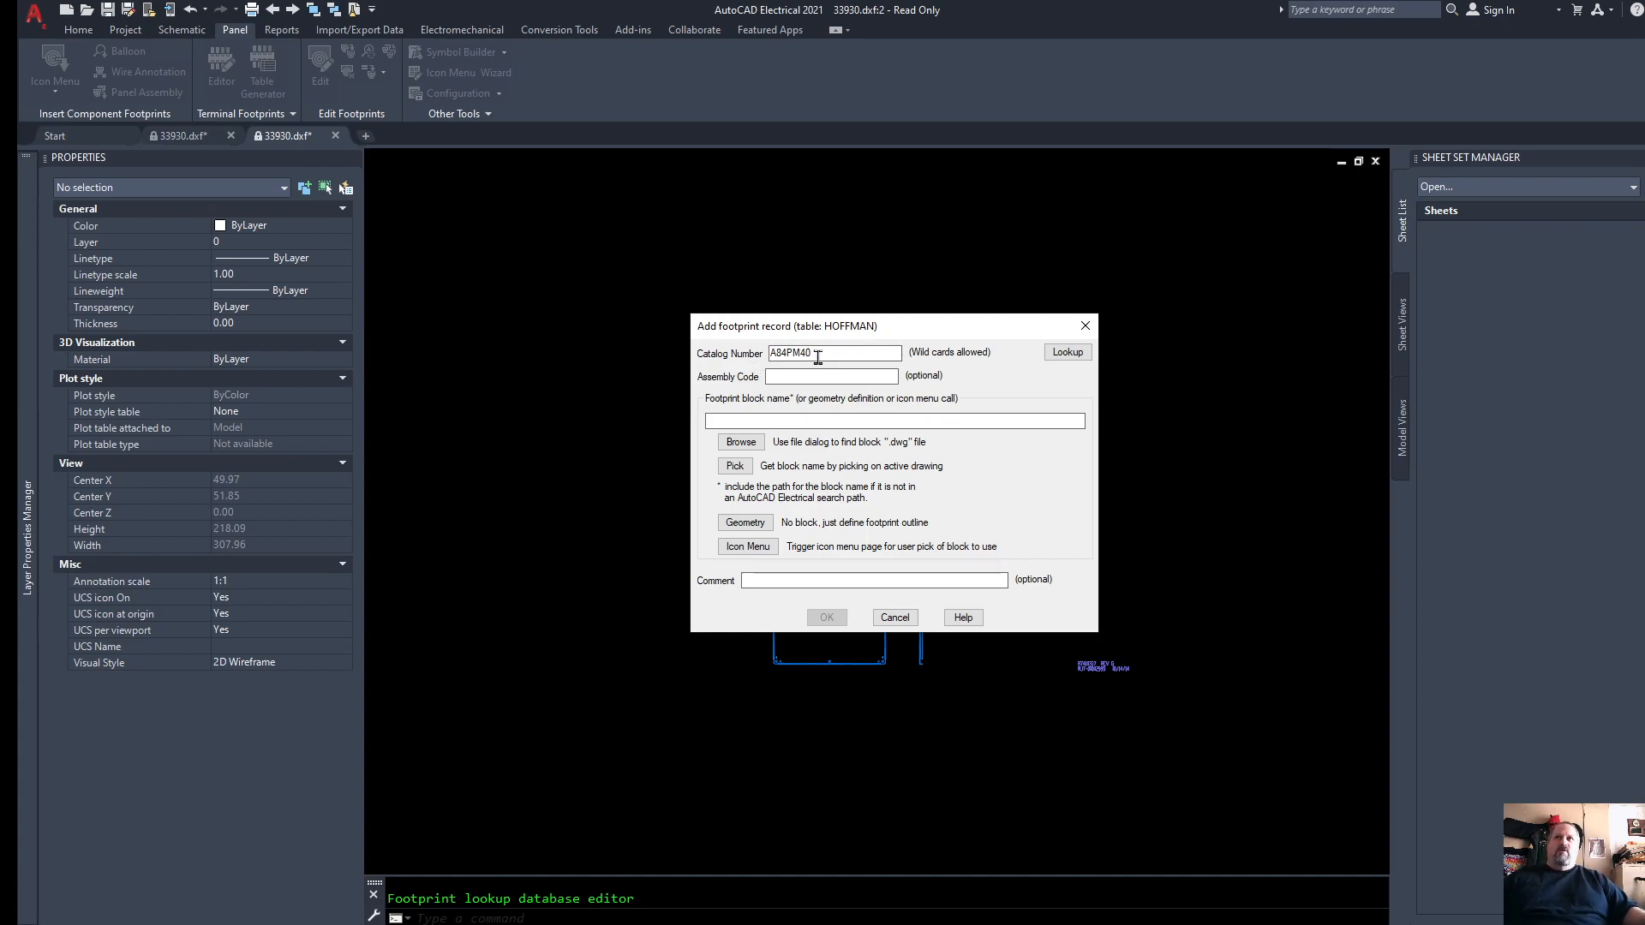
Step: Try the wildcard form A84PM* as the catalog number and restore it to A84PM40
drag(806, 354, 820, 353)
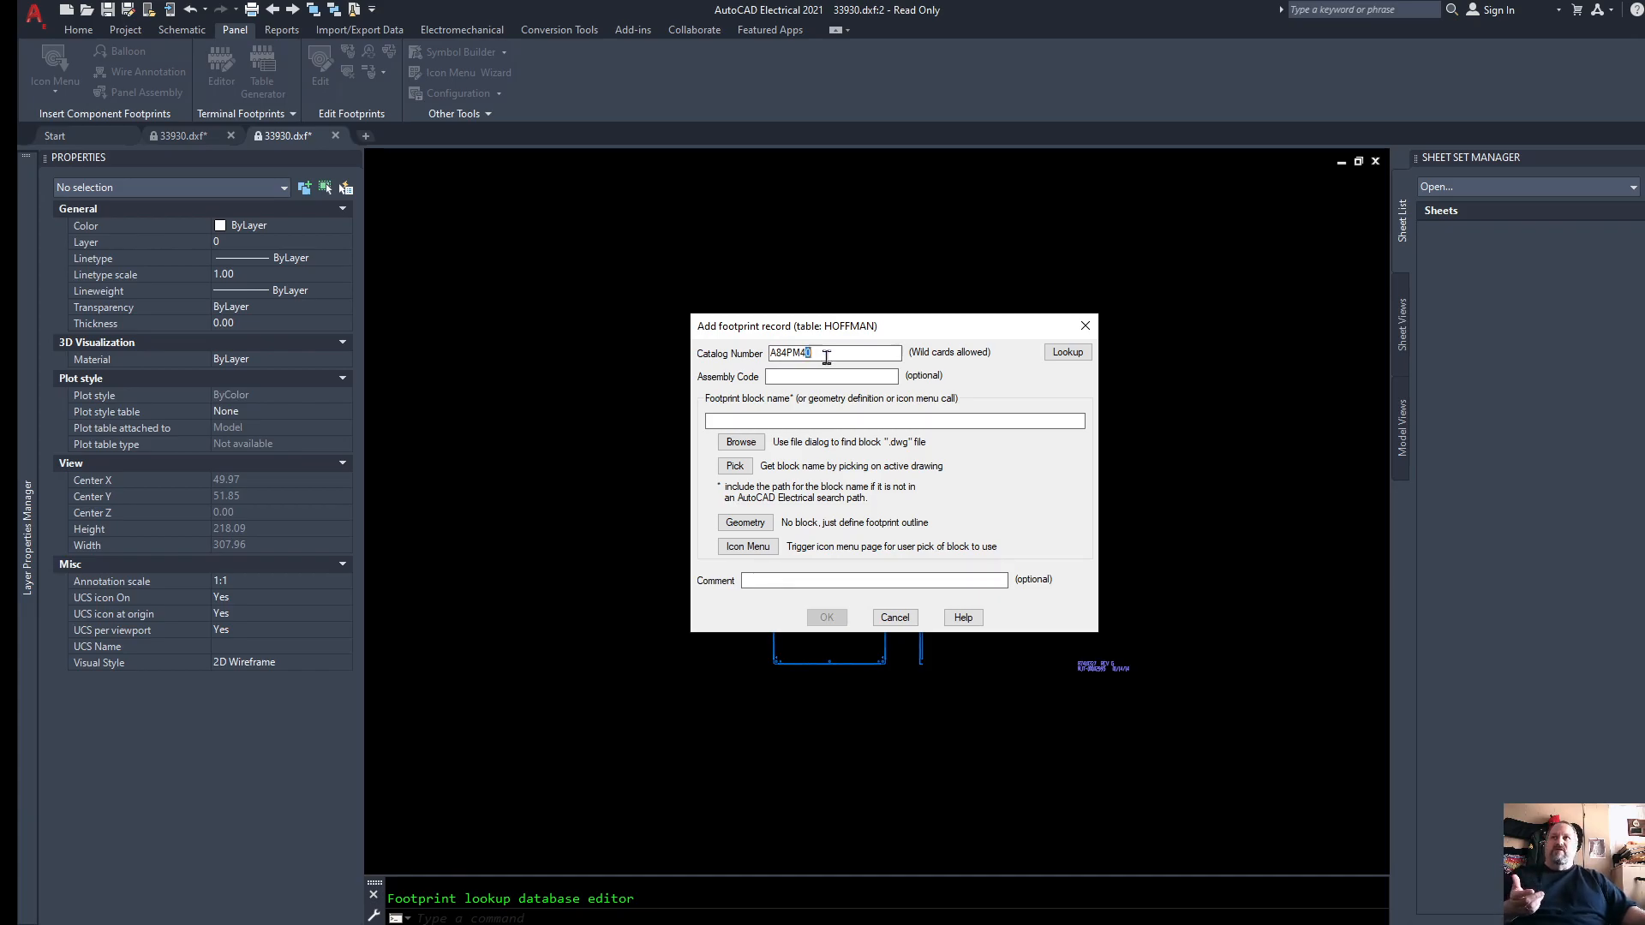
key(BackSpace)
key(BackSpace)
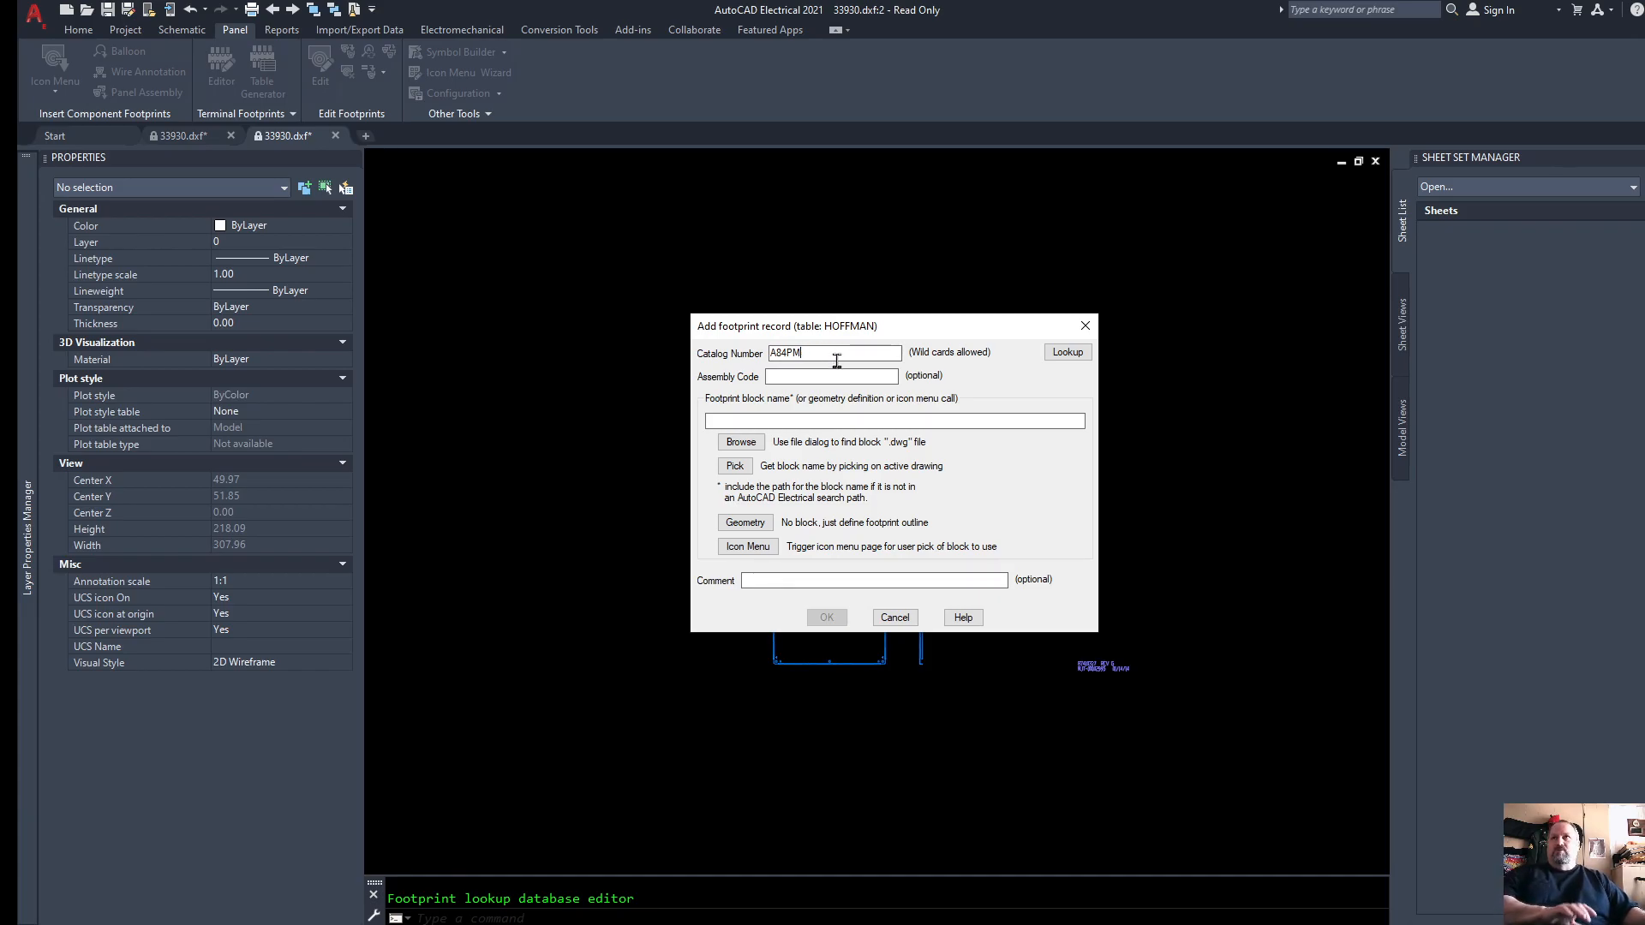
text(*)
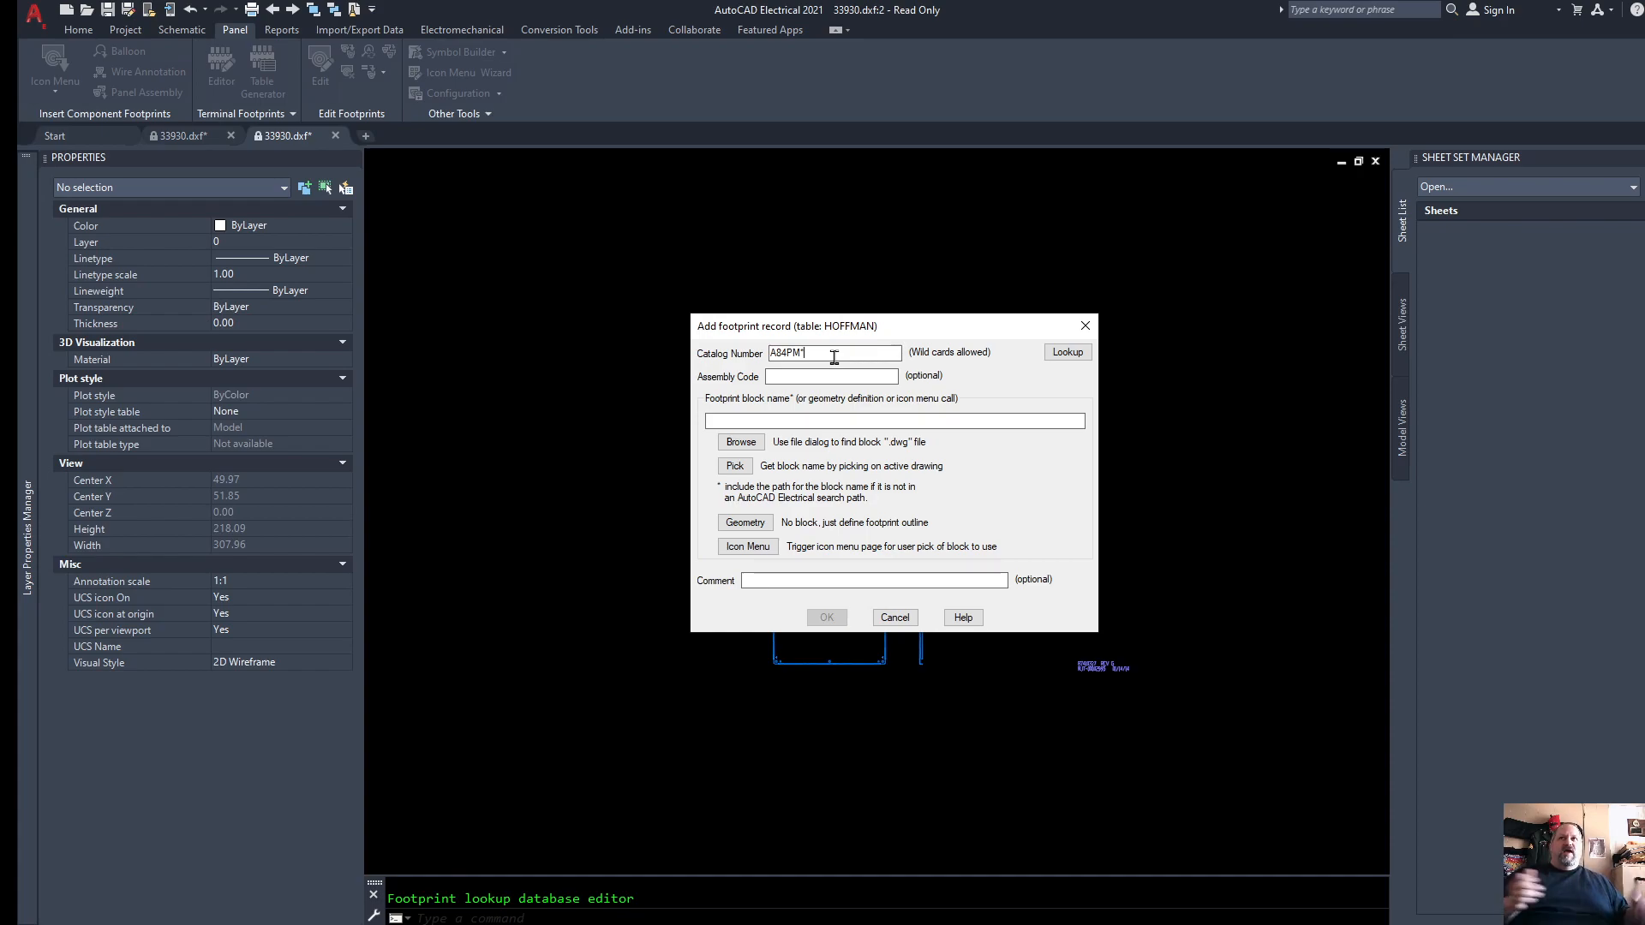
key(BackSpace)
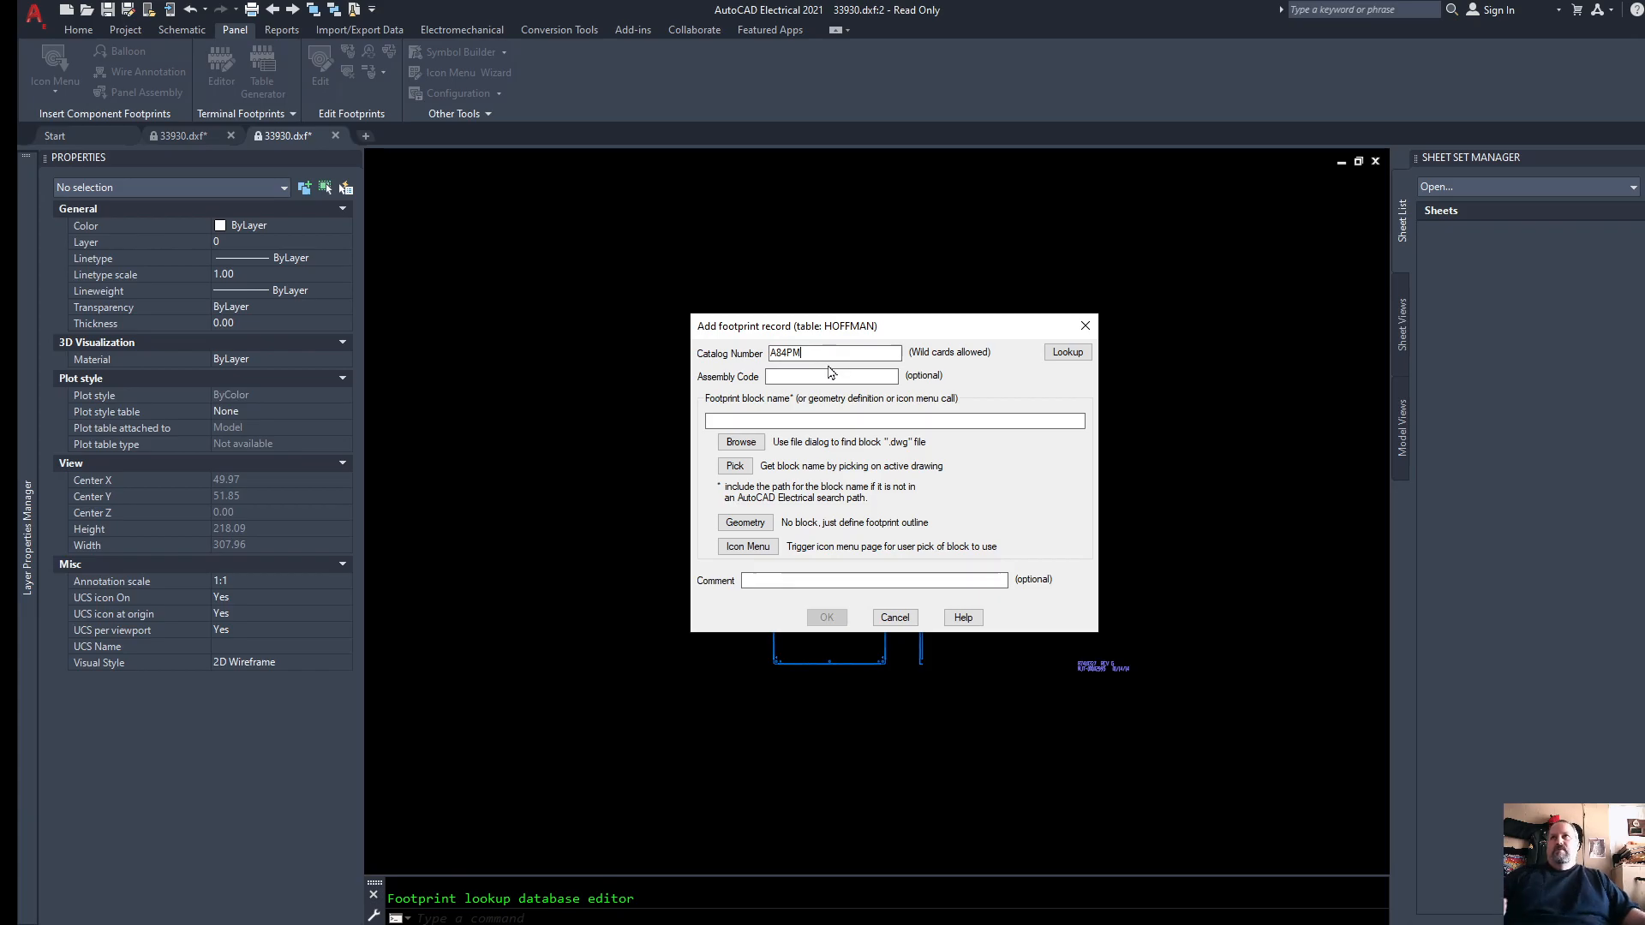
text(40)
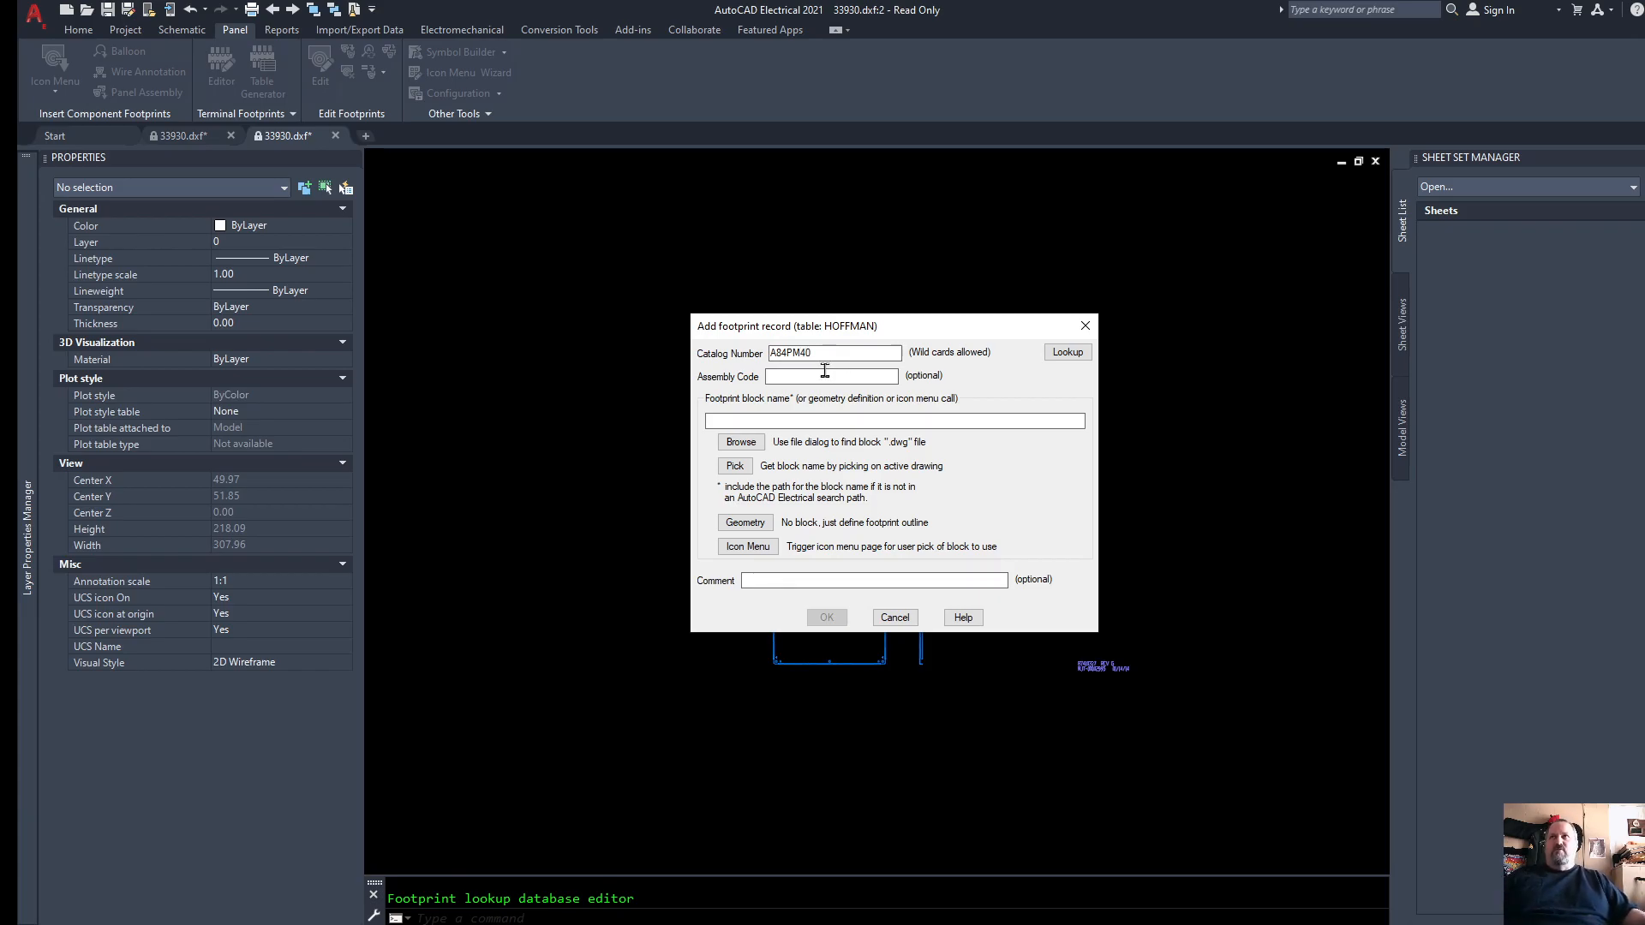
Step: Assign C:\ACAD\Libs\panel\HOFFMAN\SUBPANELS\A84PM40_ASSY.dwg as the record's footprint block and prefix its path with an asterisk
click(744, 421)
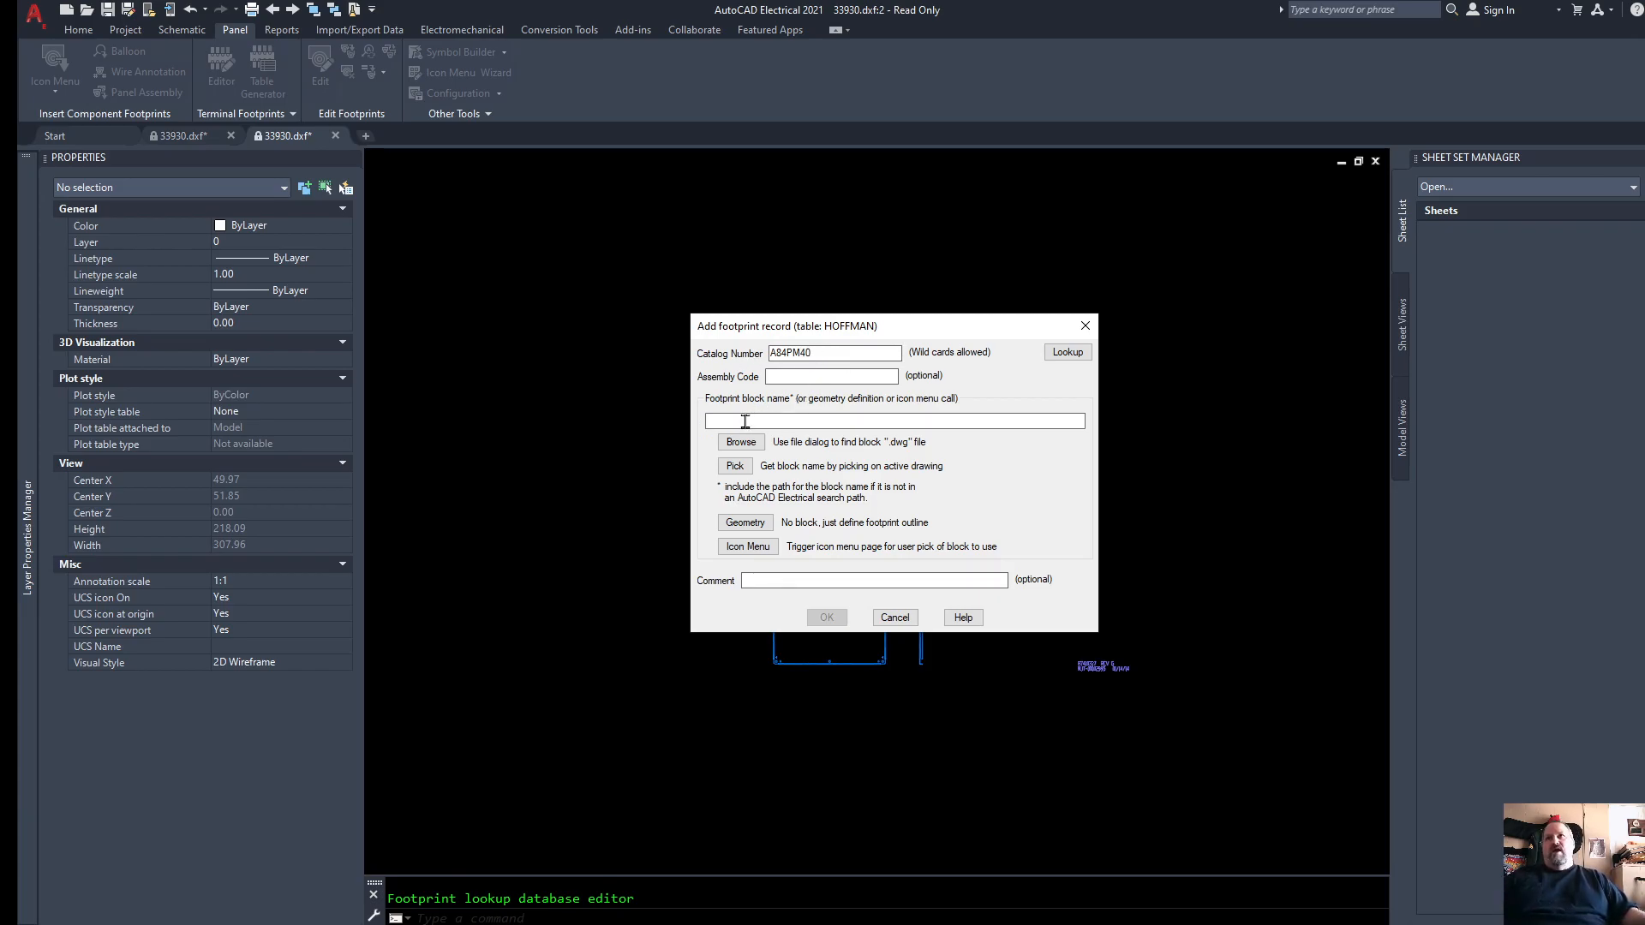
click(746, 446)
click(975, 451)
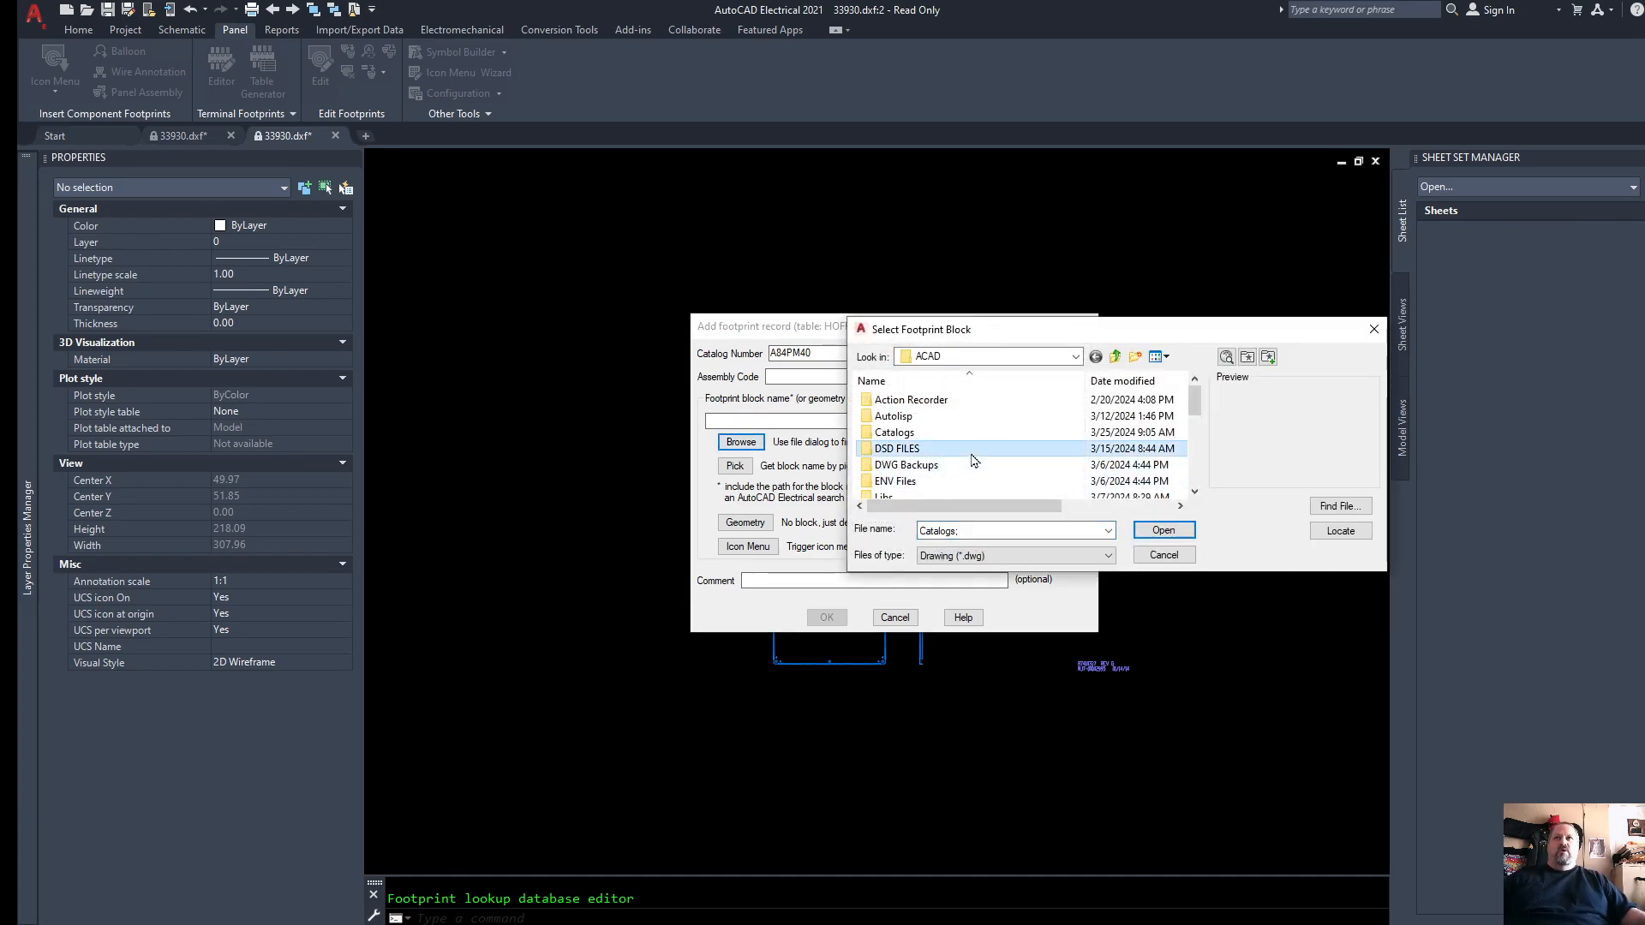
scroll(983, 461, down, 1)
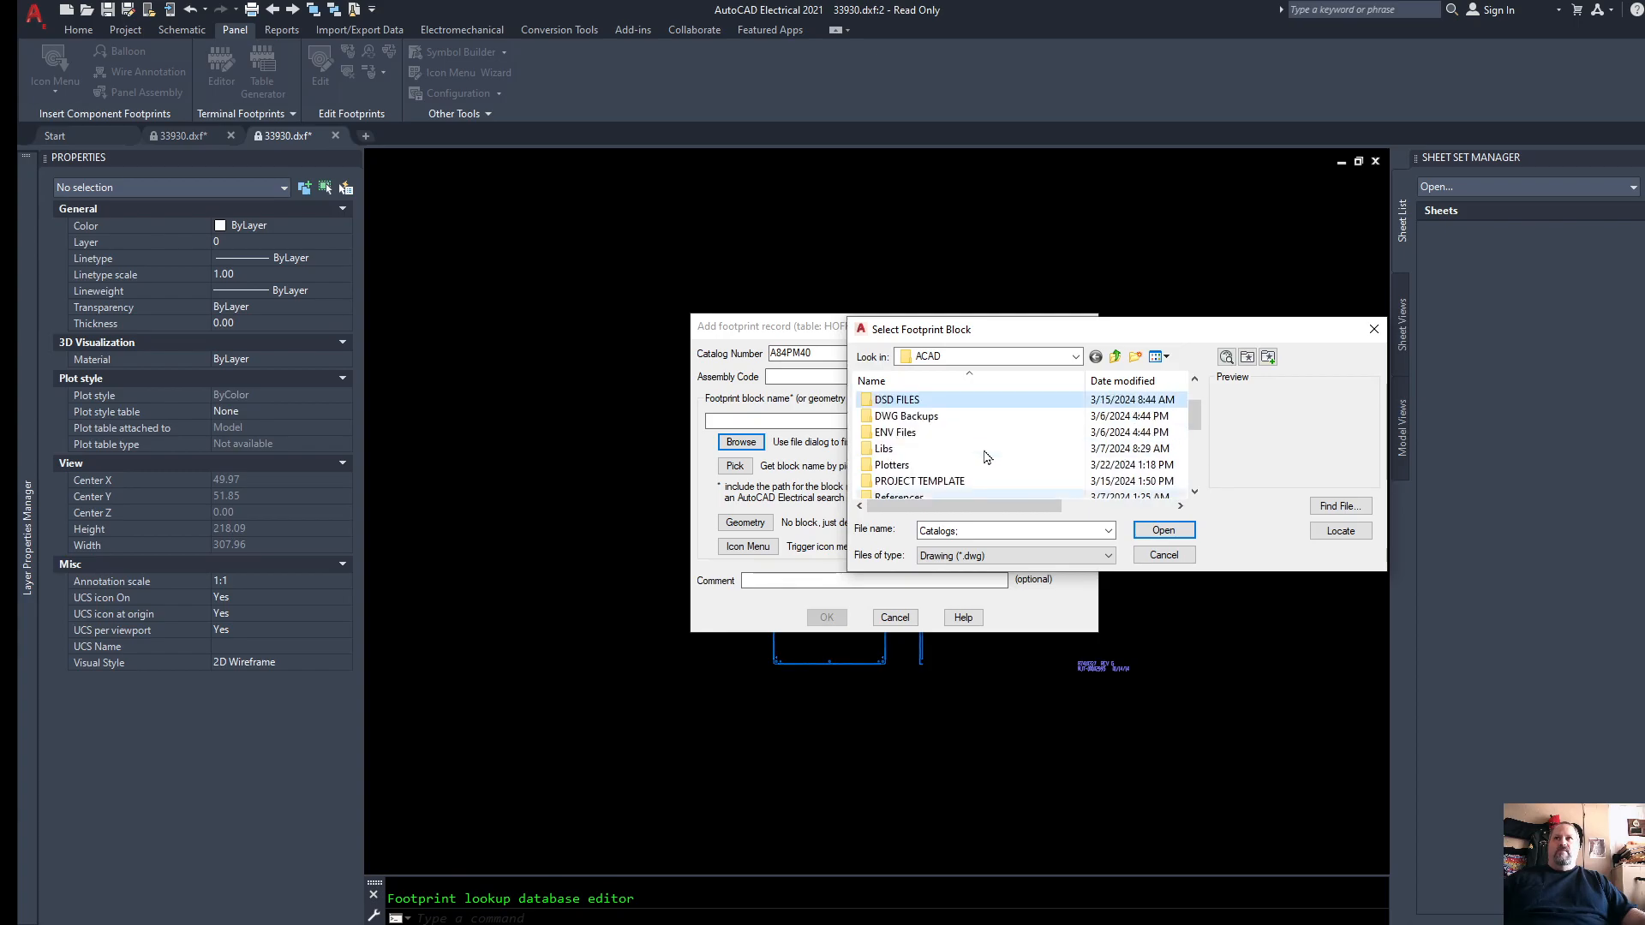
double_click(891, 450)
double_click(896, 435)
scroll(900, 439, down, 1)
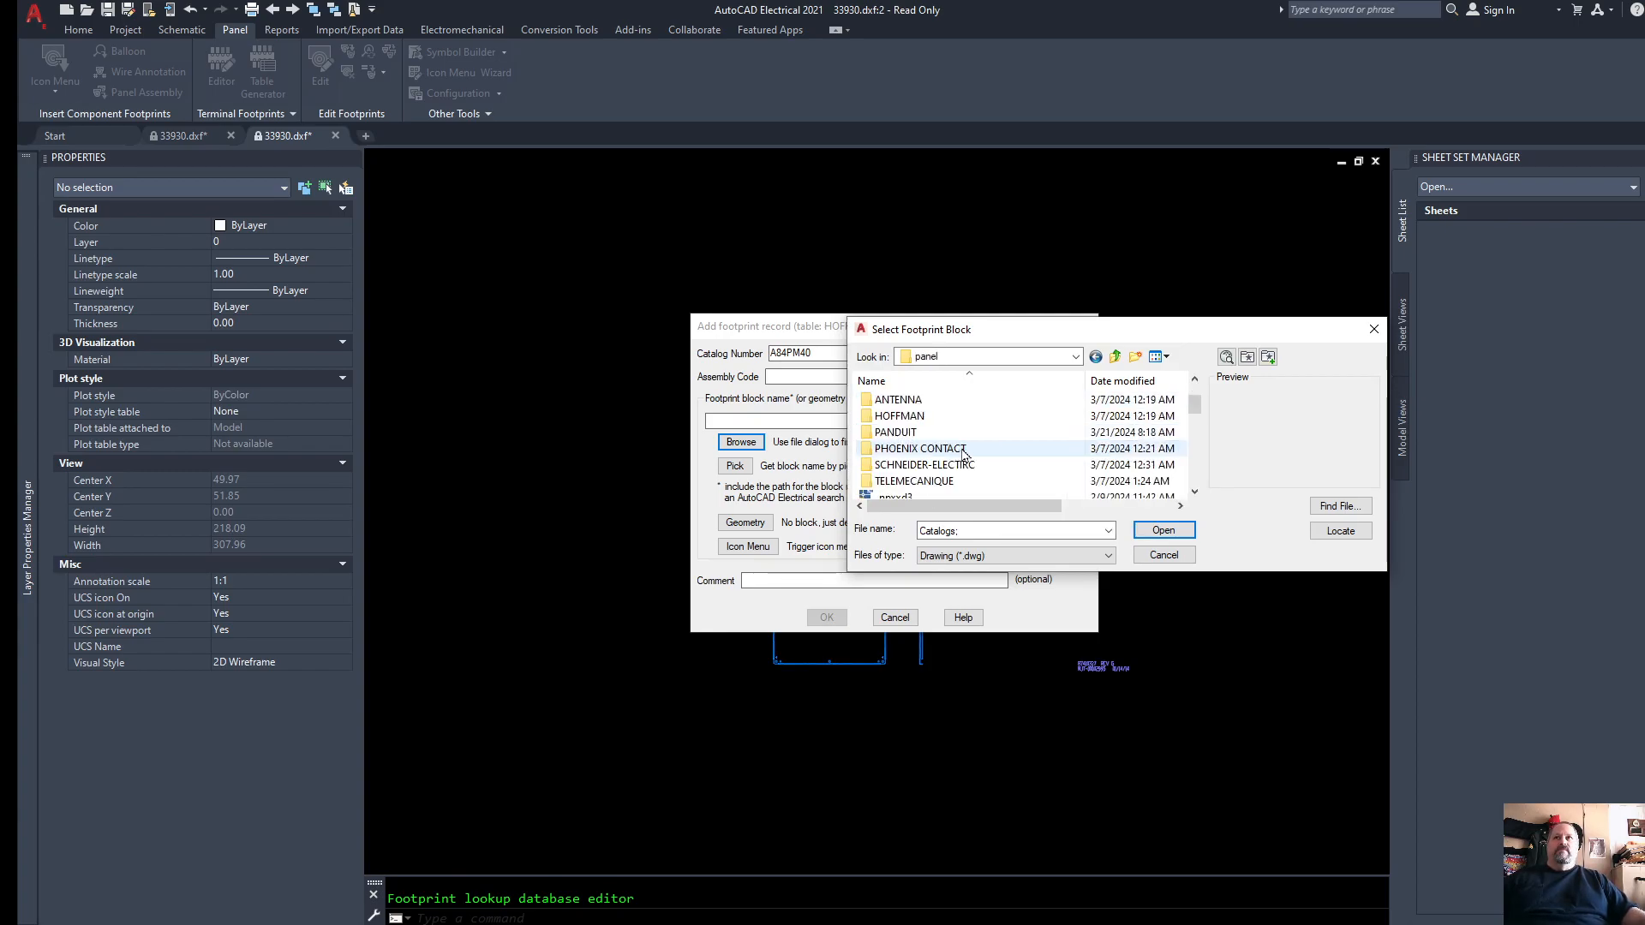
double_click(906, 417)
double_click(901, 400)
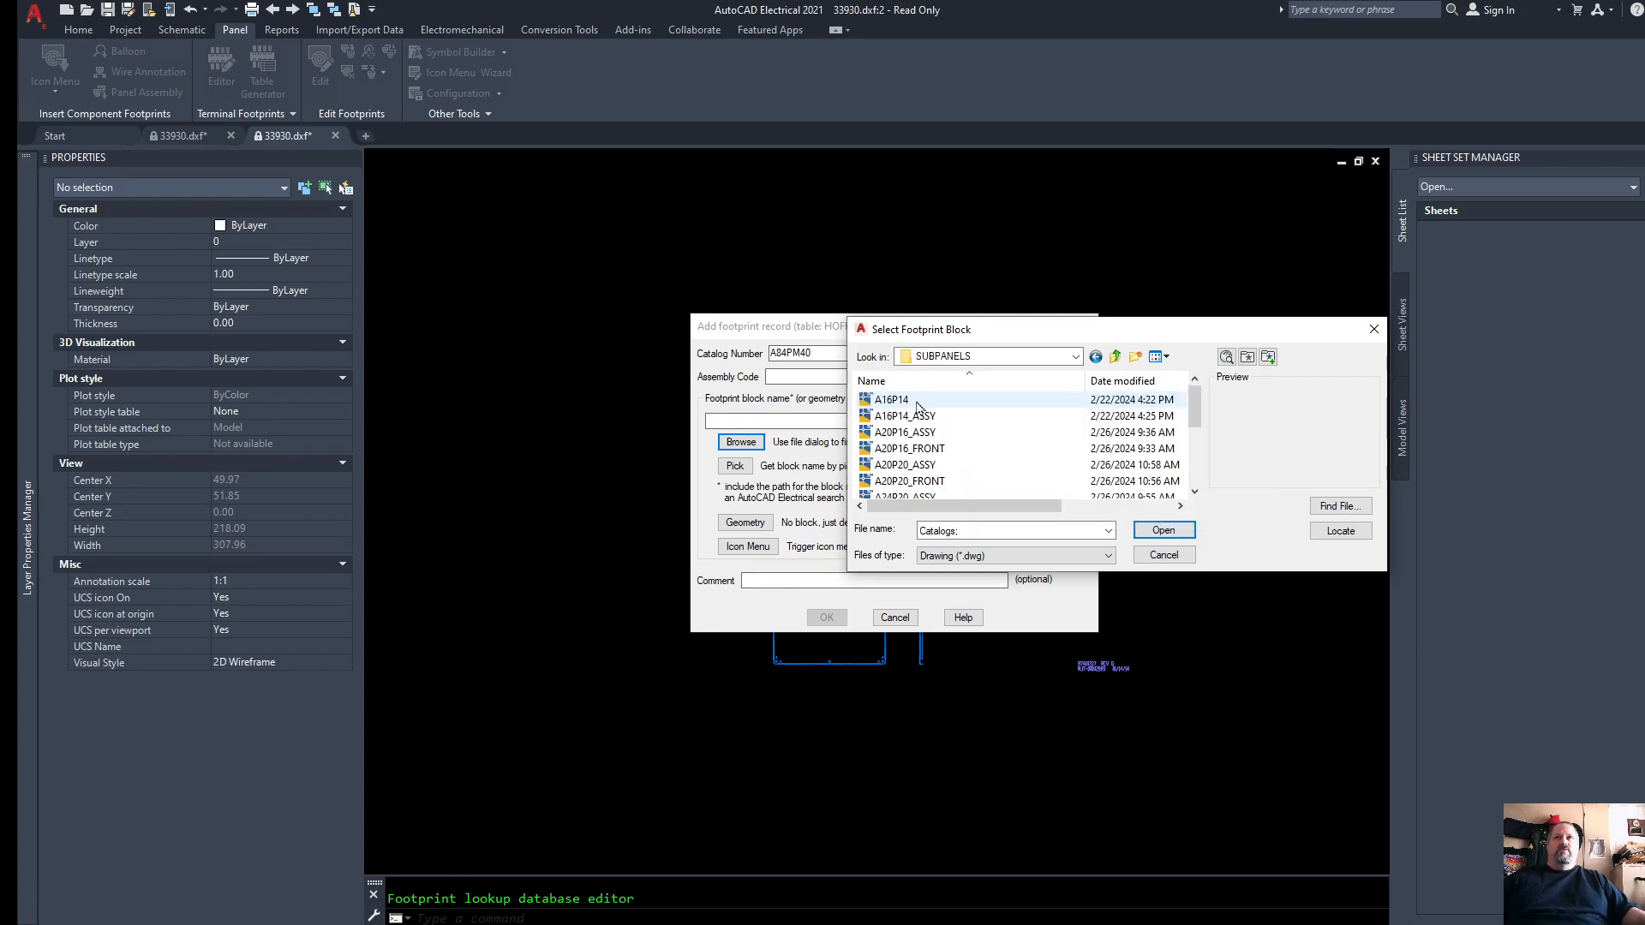
click(1112, 381)
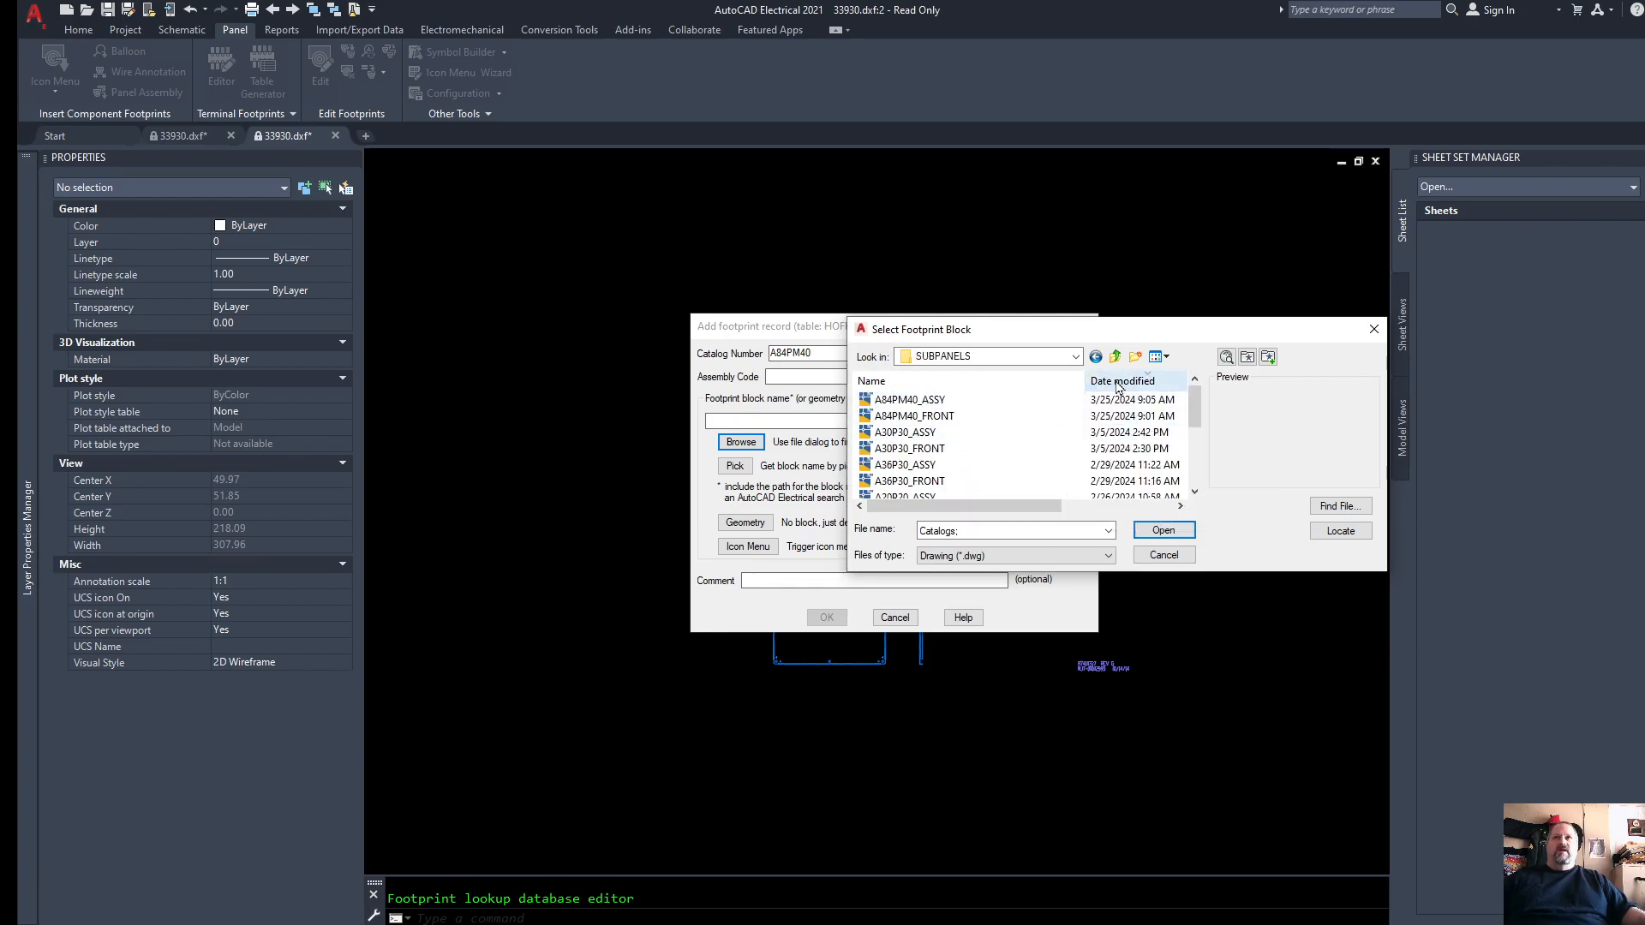
double_click(910, 400)
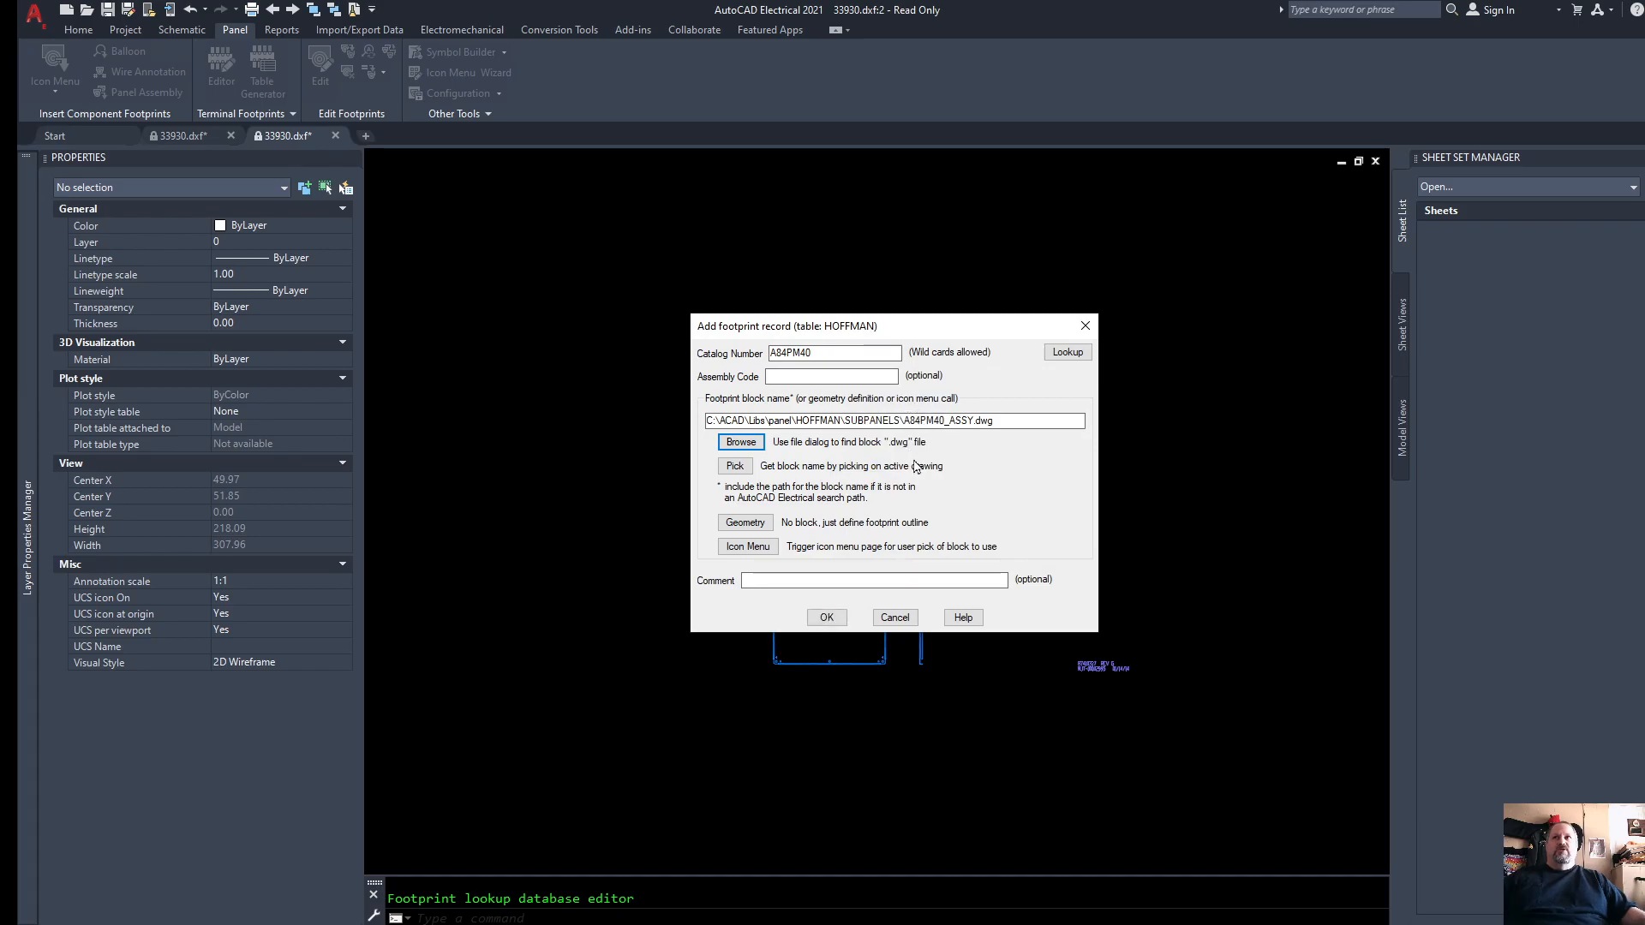
click(1001, 422)
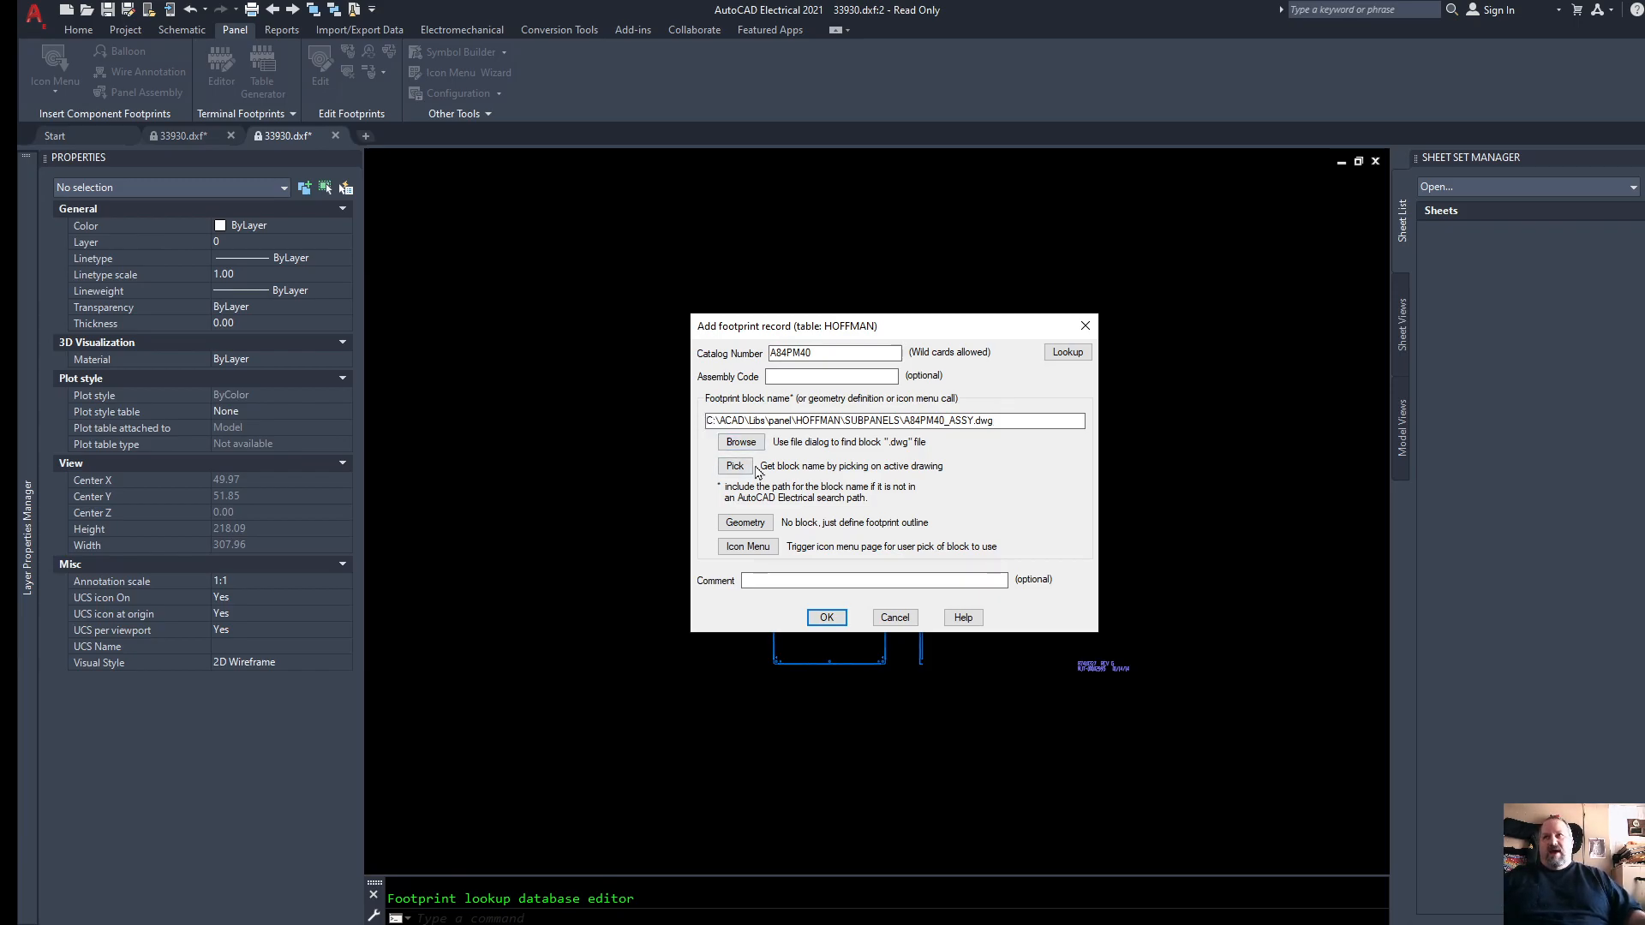
text(*)
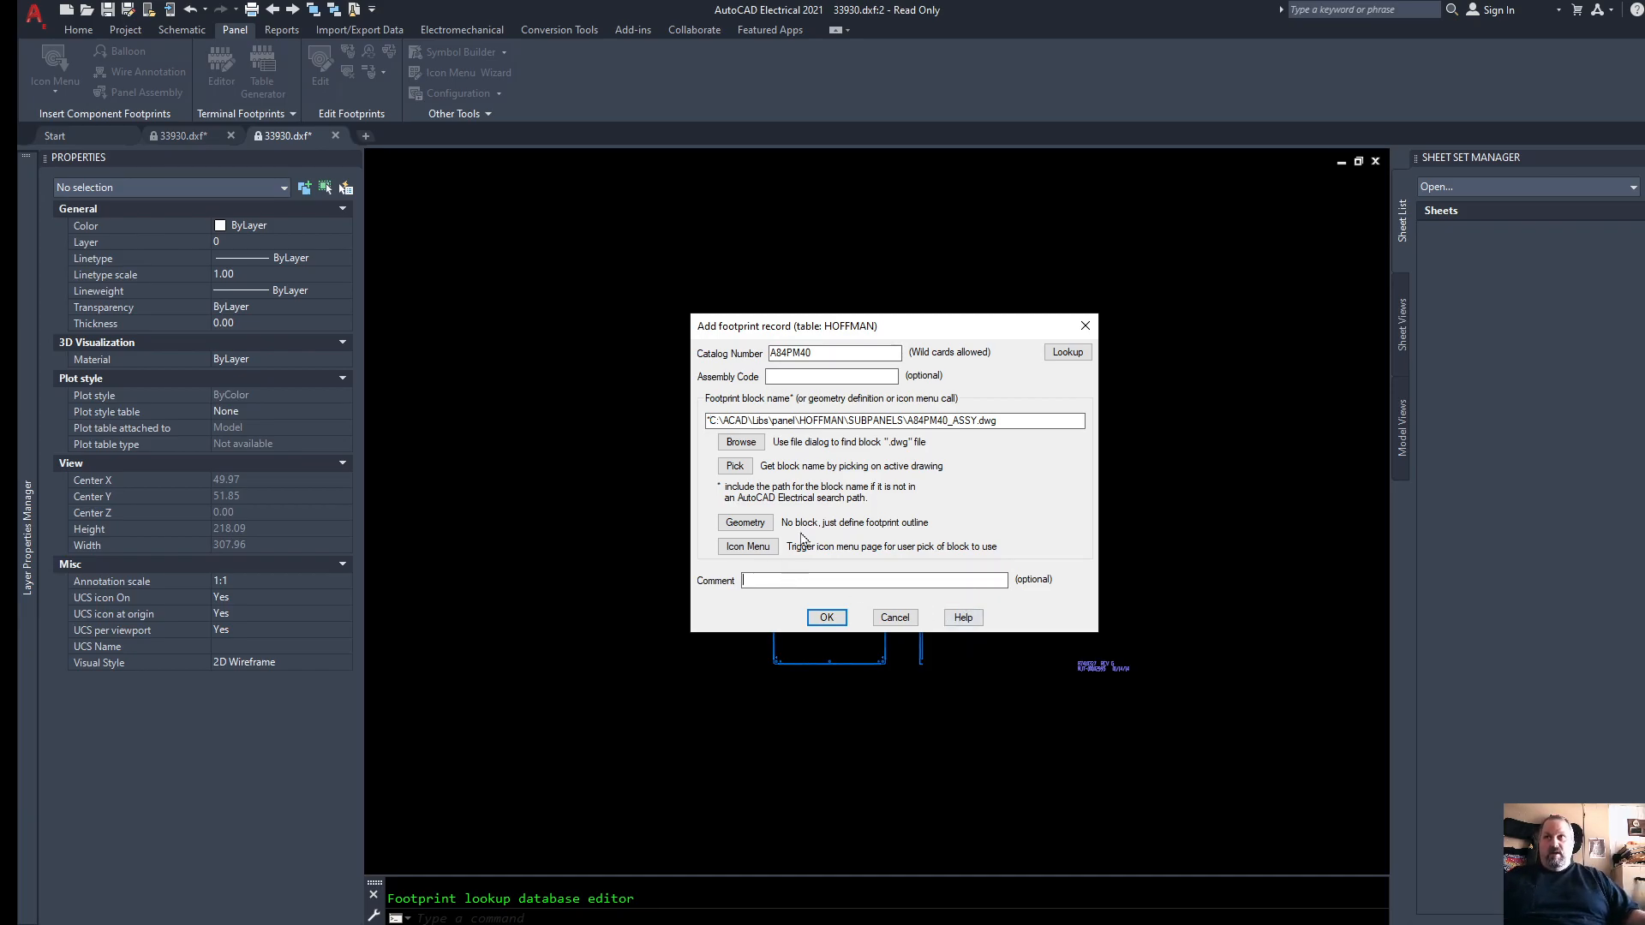
drag(902, 327, 975, 288)
click(842, 539)
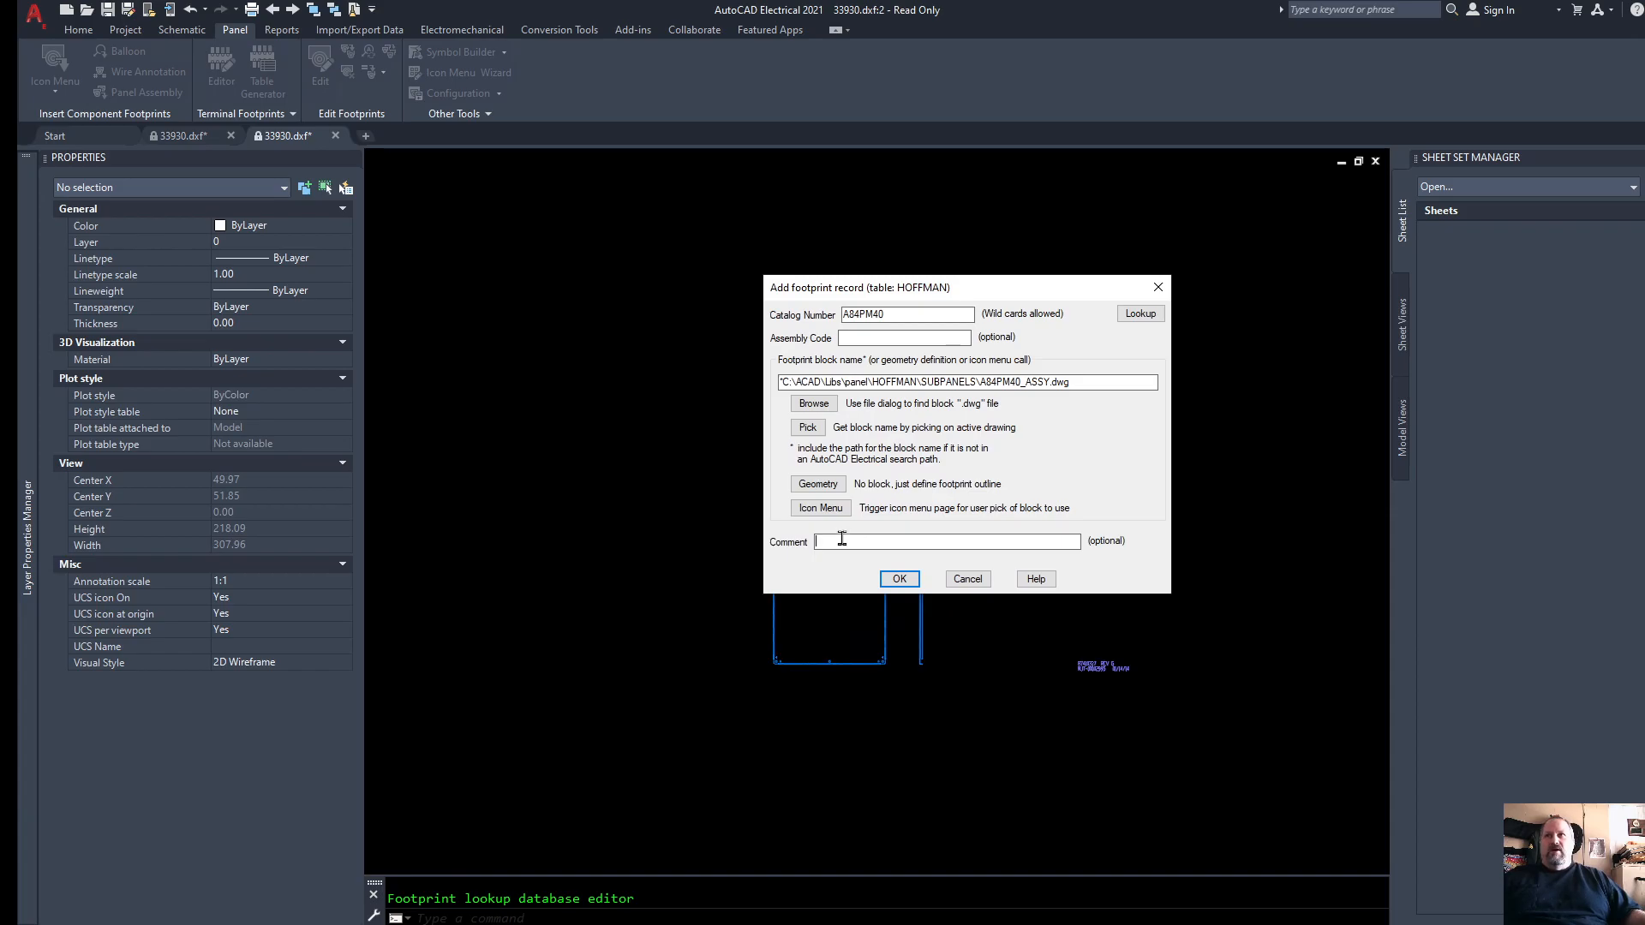
text(sUBPANEL)
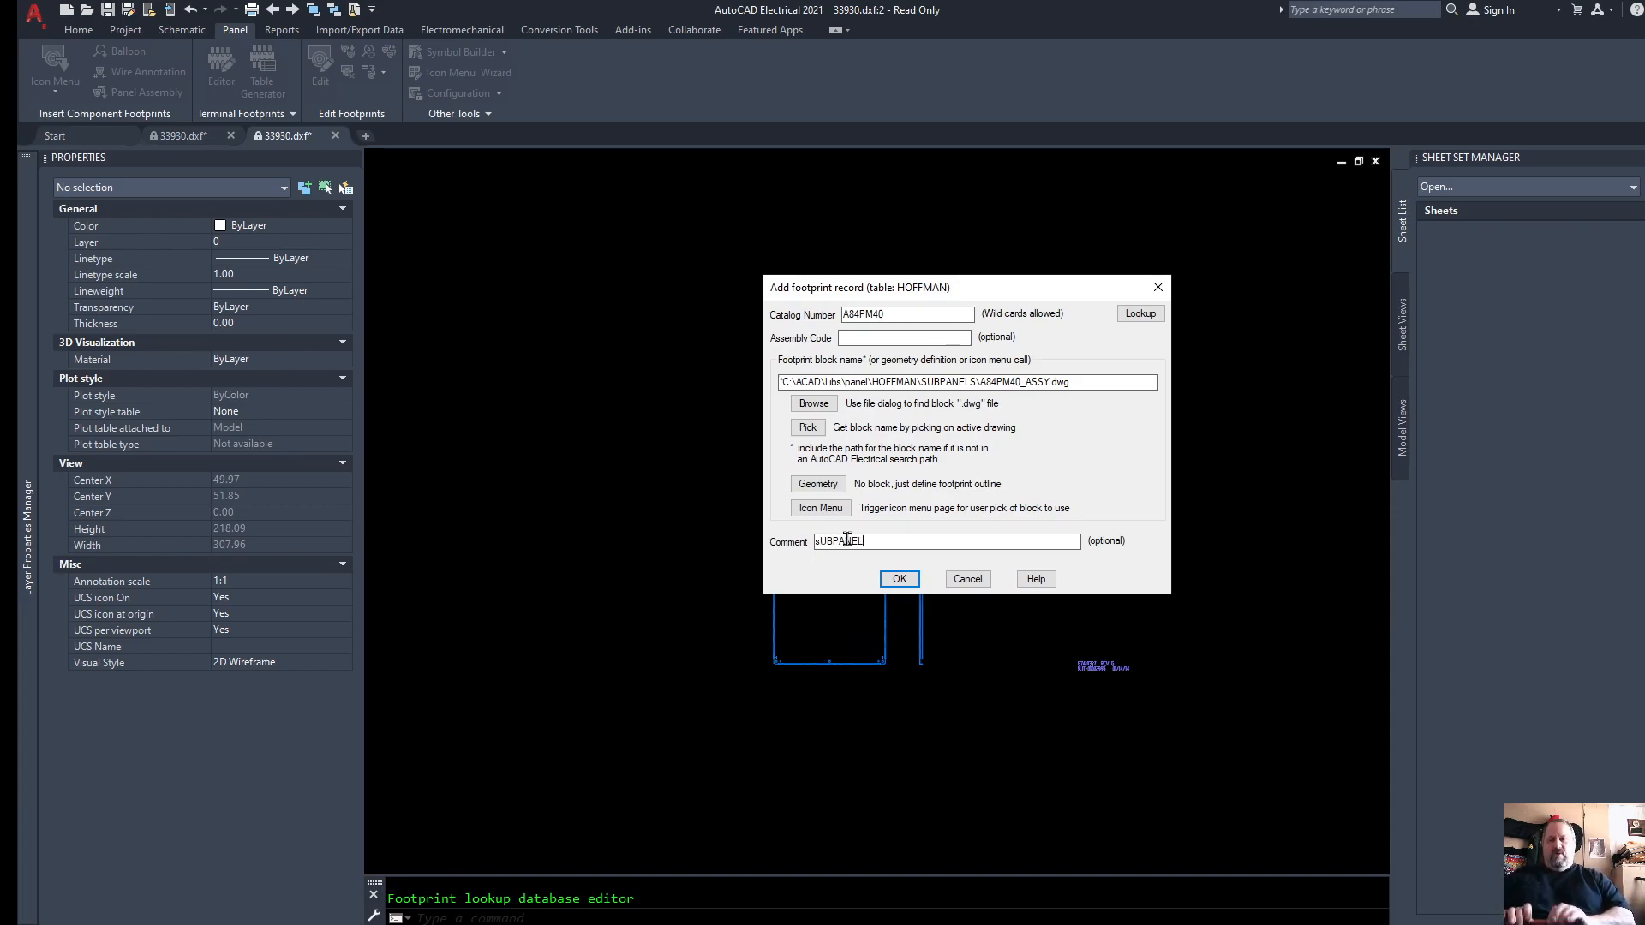
key(BackSpace)
key(BackSpace)
key(BackSpace)
key(BackSpace)
key(BackSpace)
key(BackSpace)
key(BackSpace)
key(BackSpace)
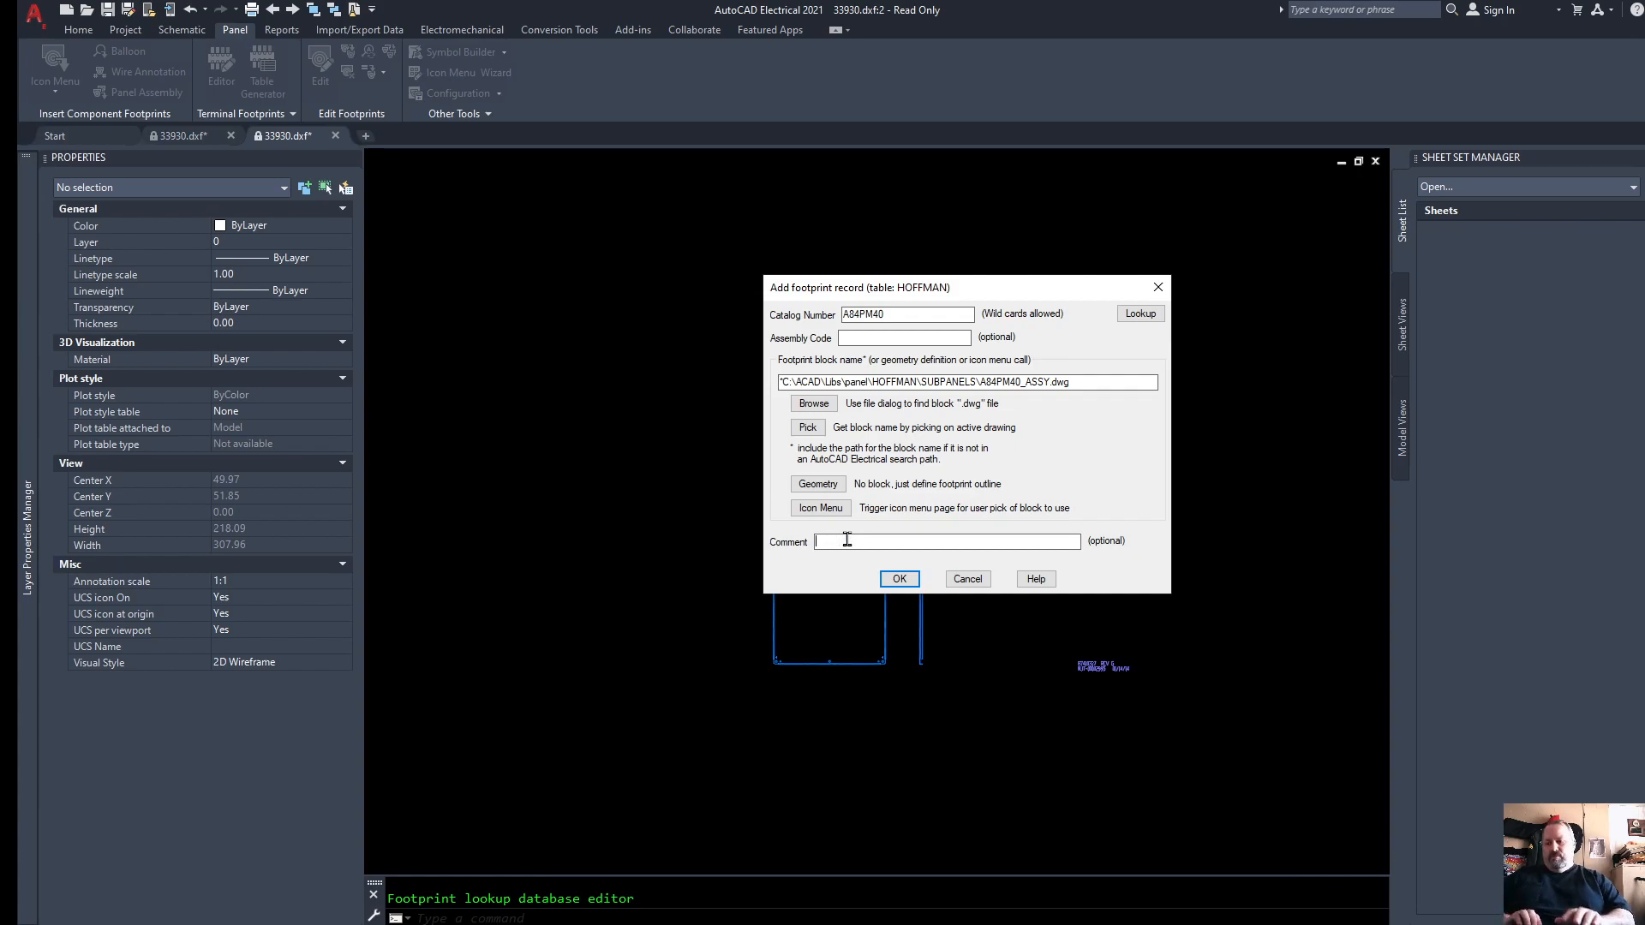
Step: Give the A84PM40 record the comment "Subpanel, 84 x 40, white" and save the footprint table on exit
text(Supa)
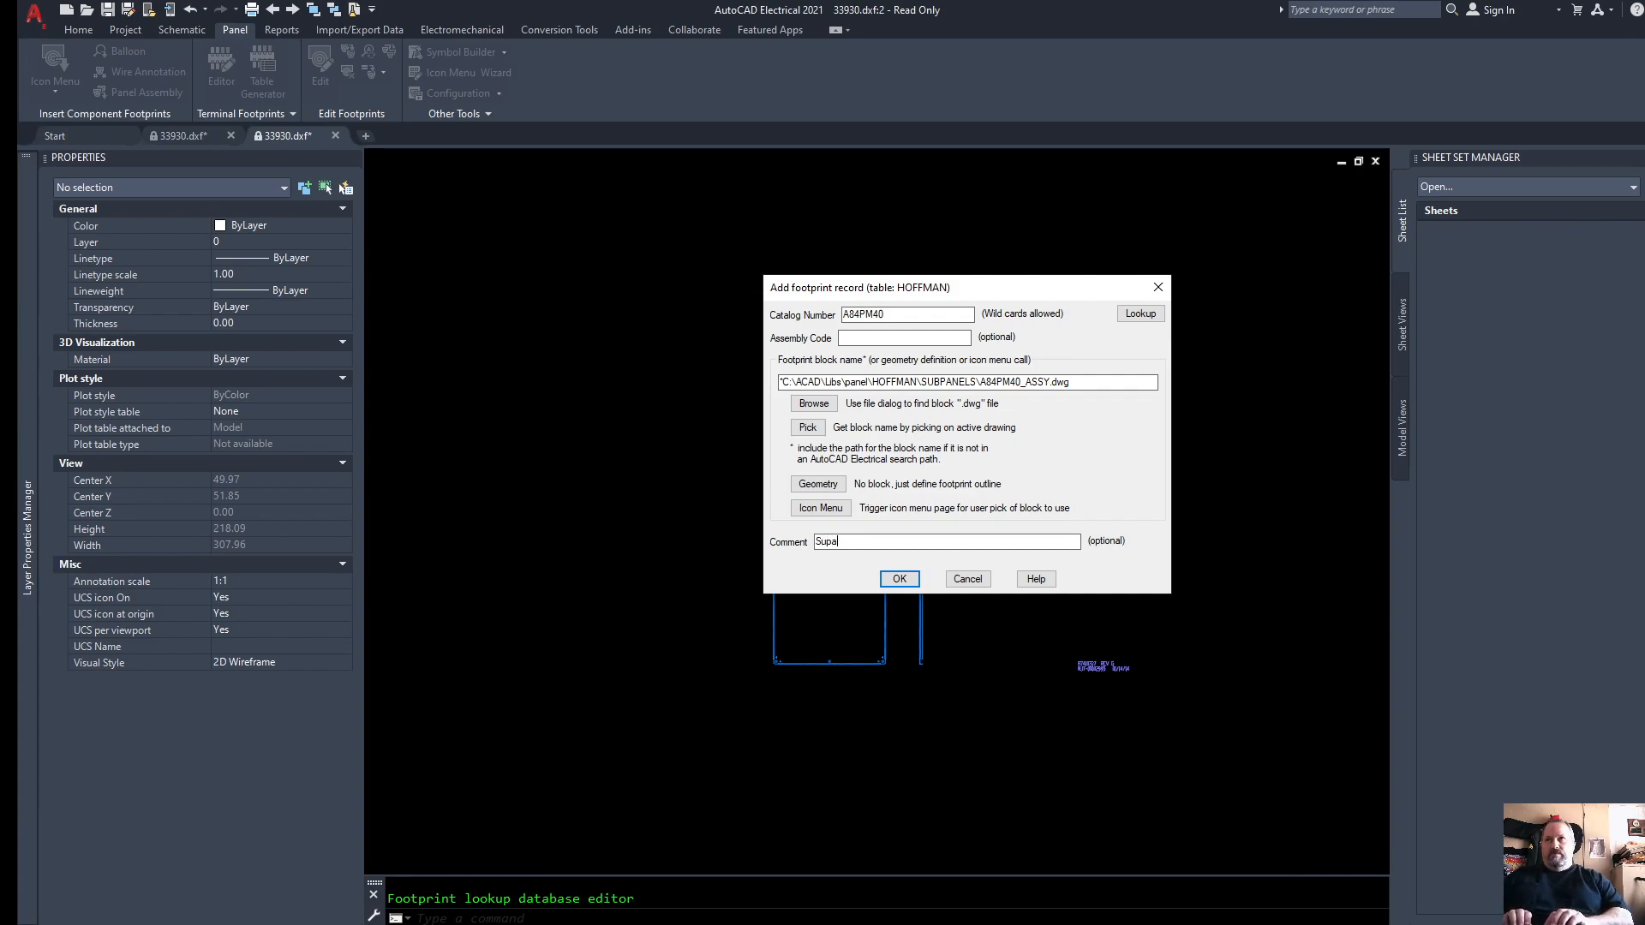
text(panel, 84 x 40, white)
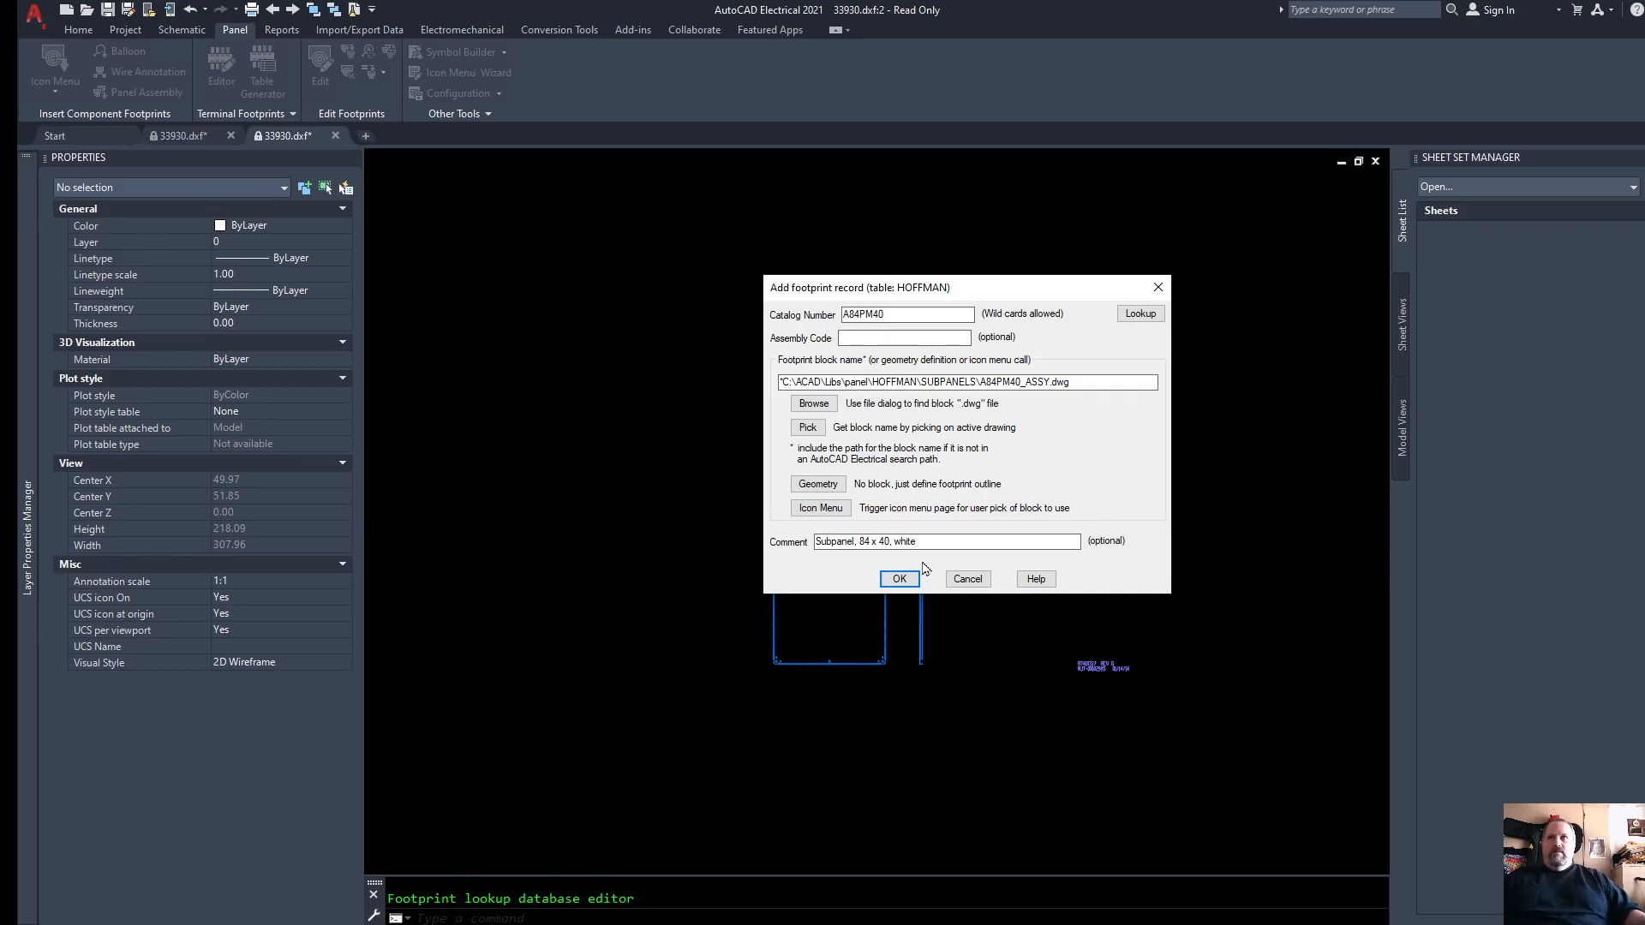
click(891, 582)
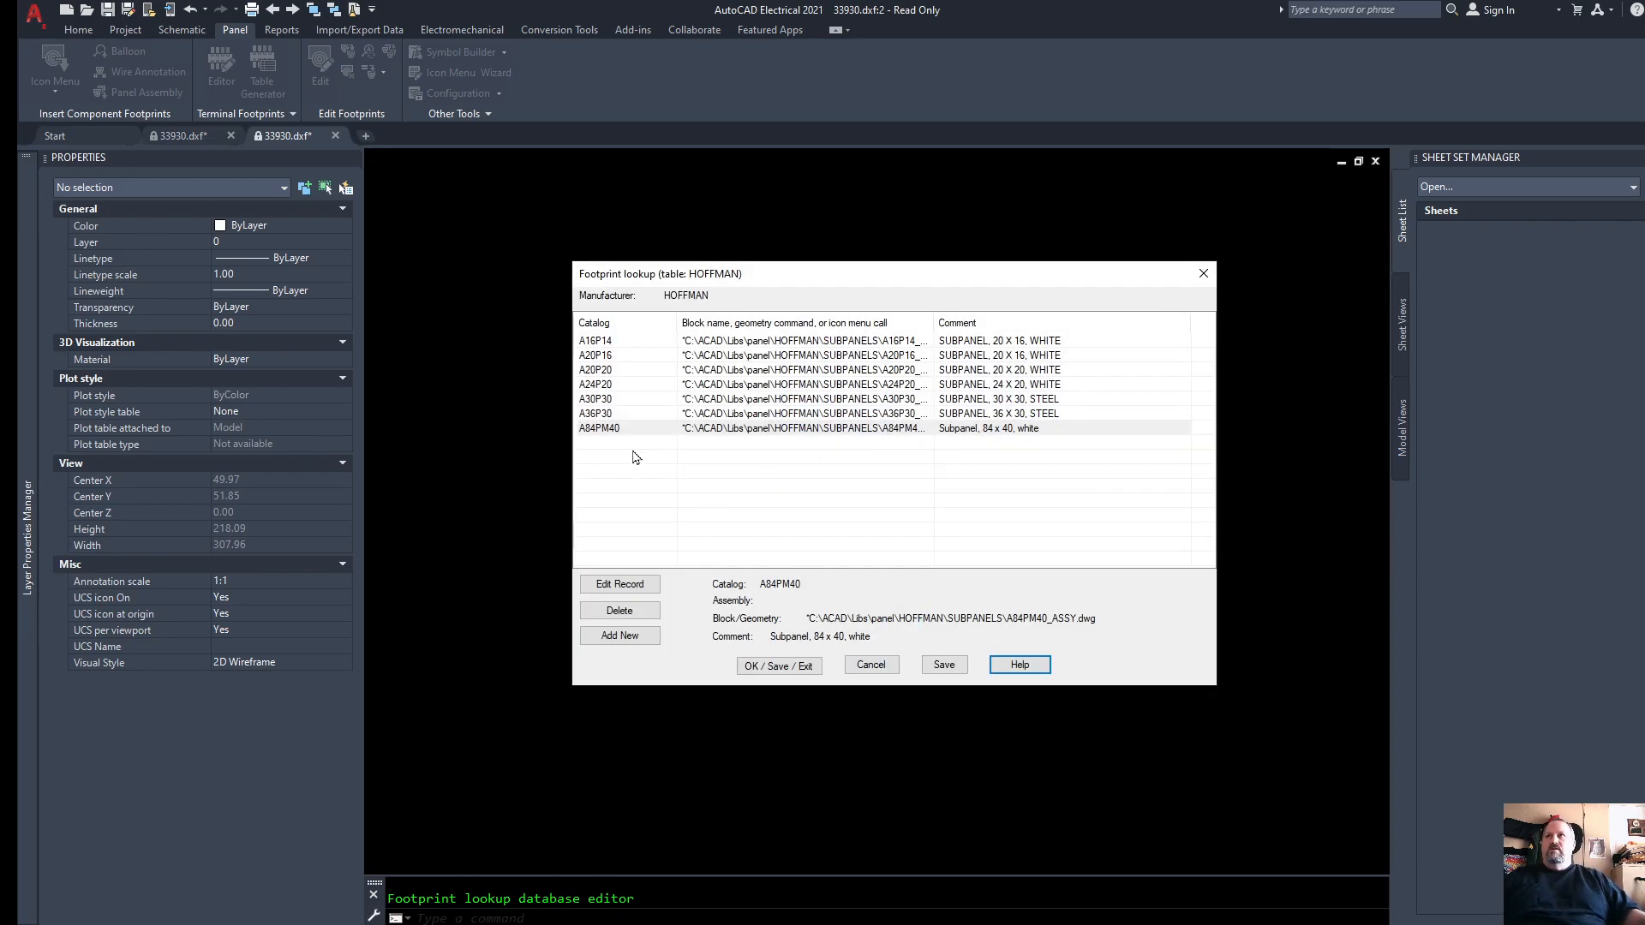
click(787, 668)
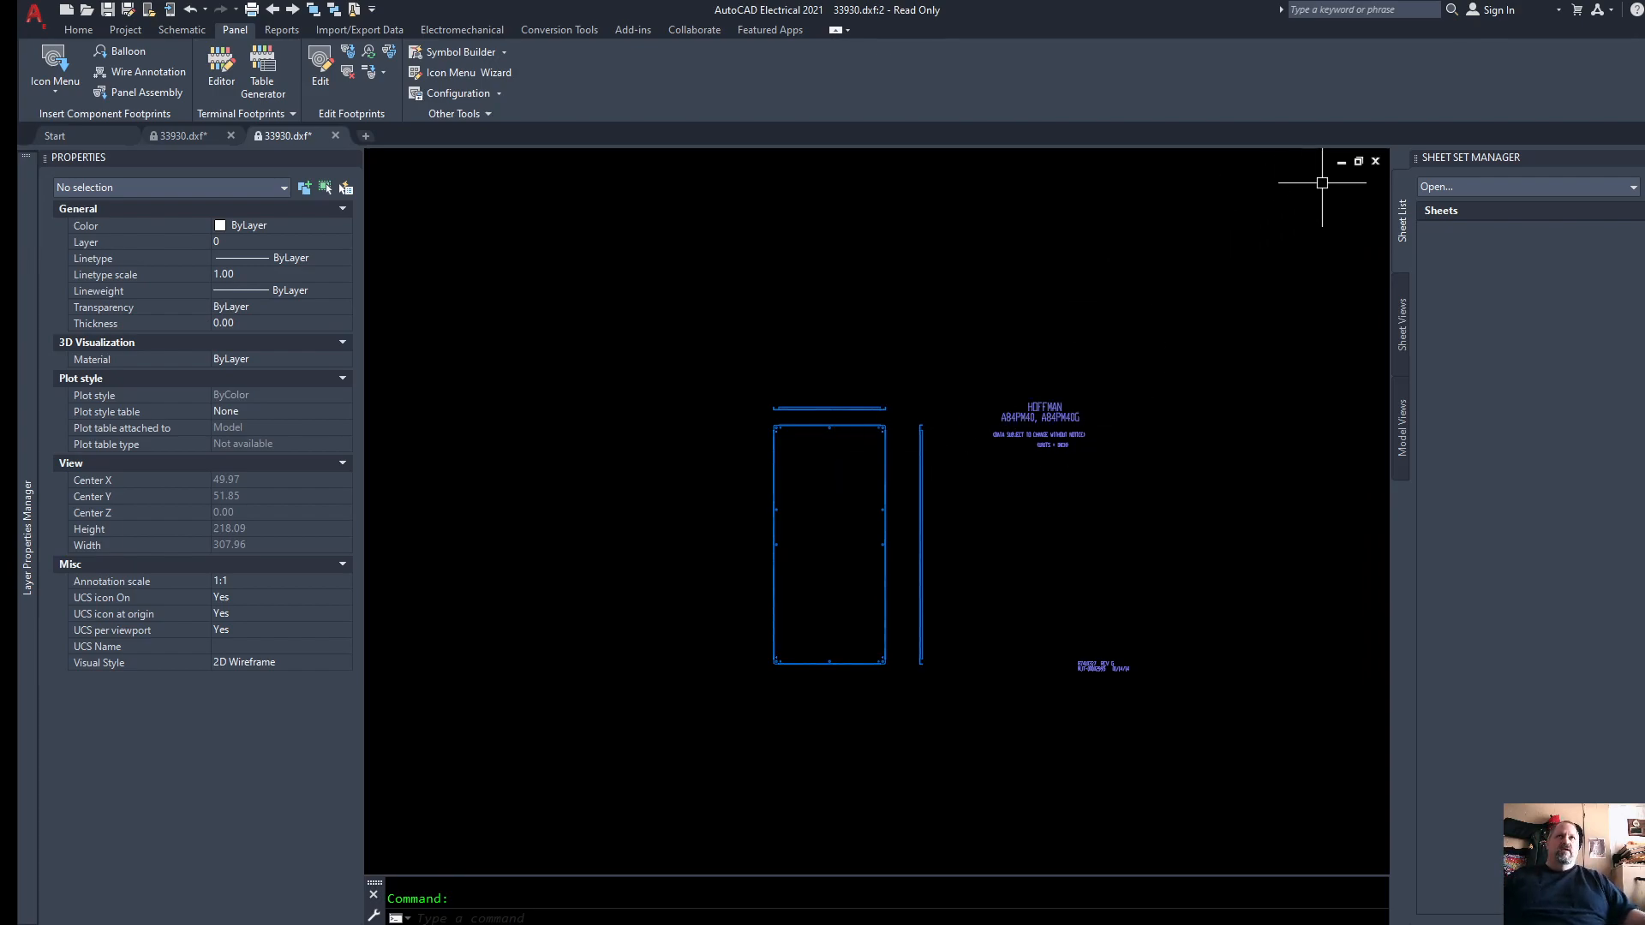
Step: Close both 33930.dxf drawing windows without saving the changes
click(1376, 162)
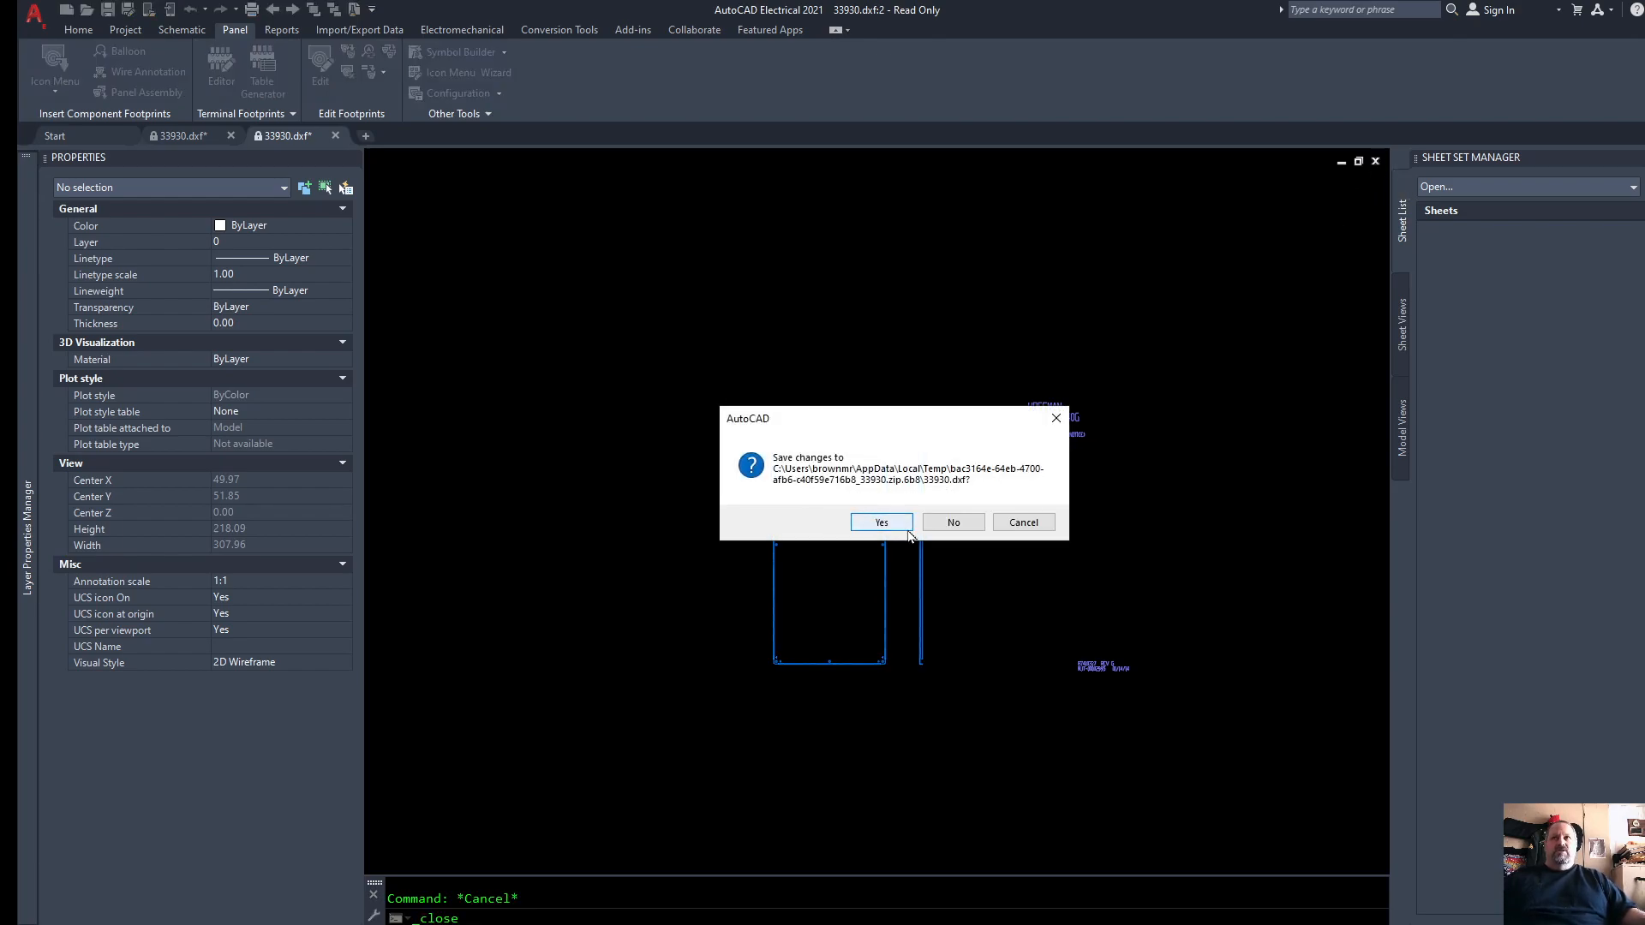
click(955, 524)
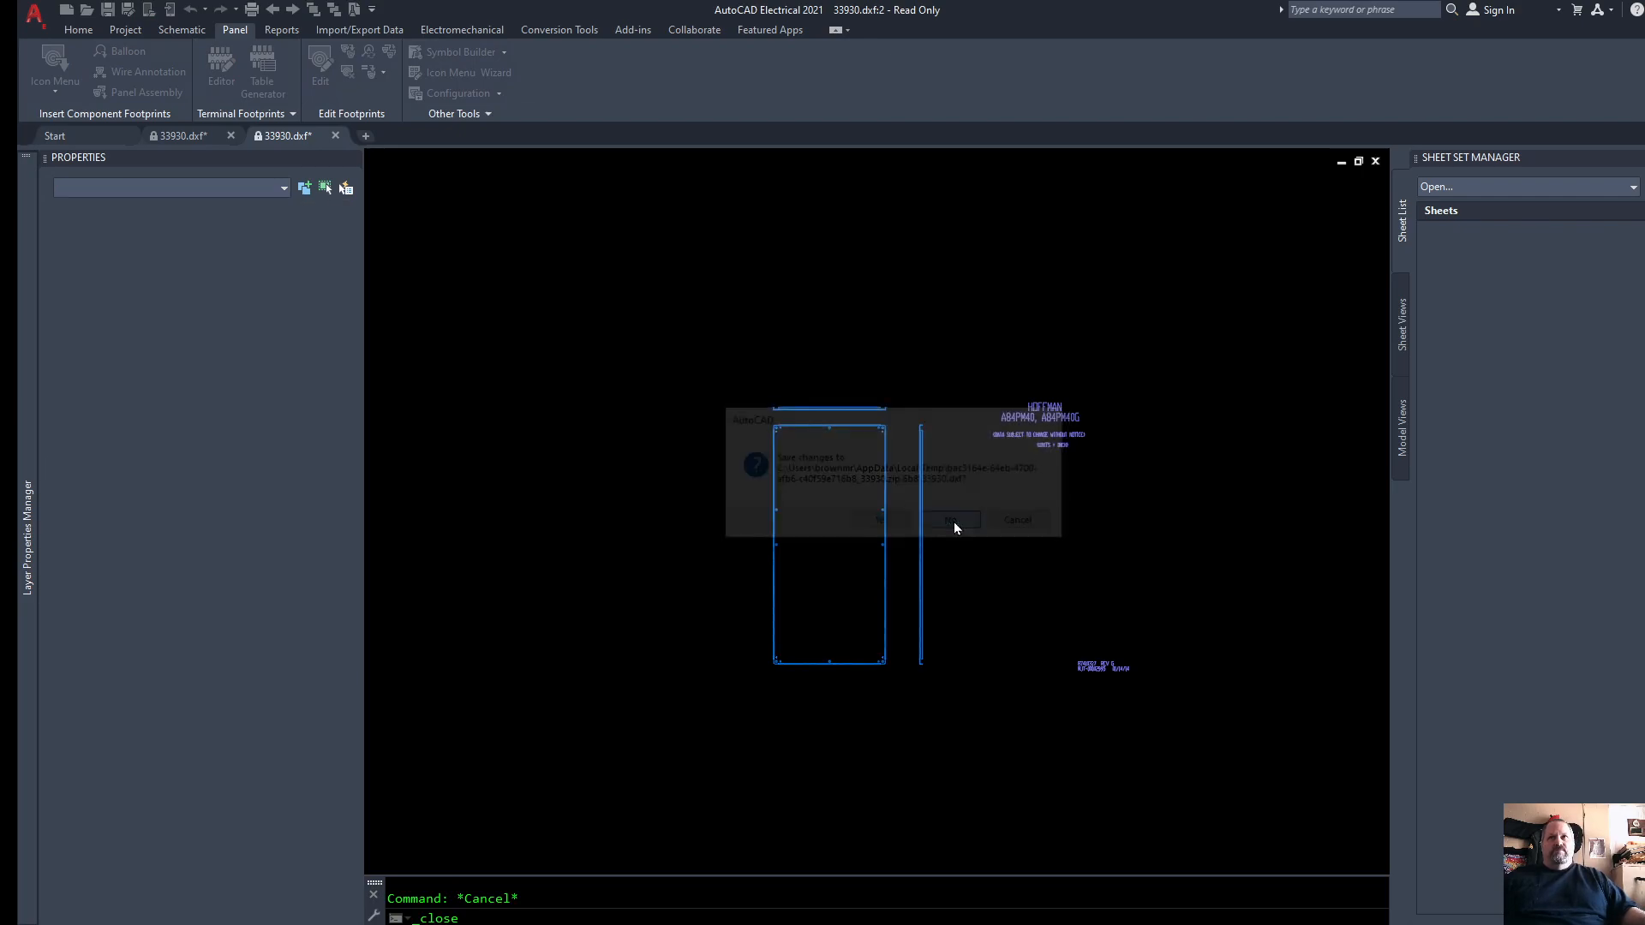
scroll(1016, 514, down, 5)
scroll(1016, 518, up, 2)
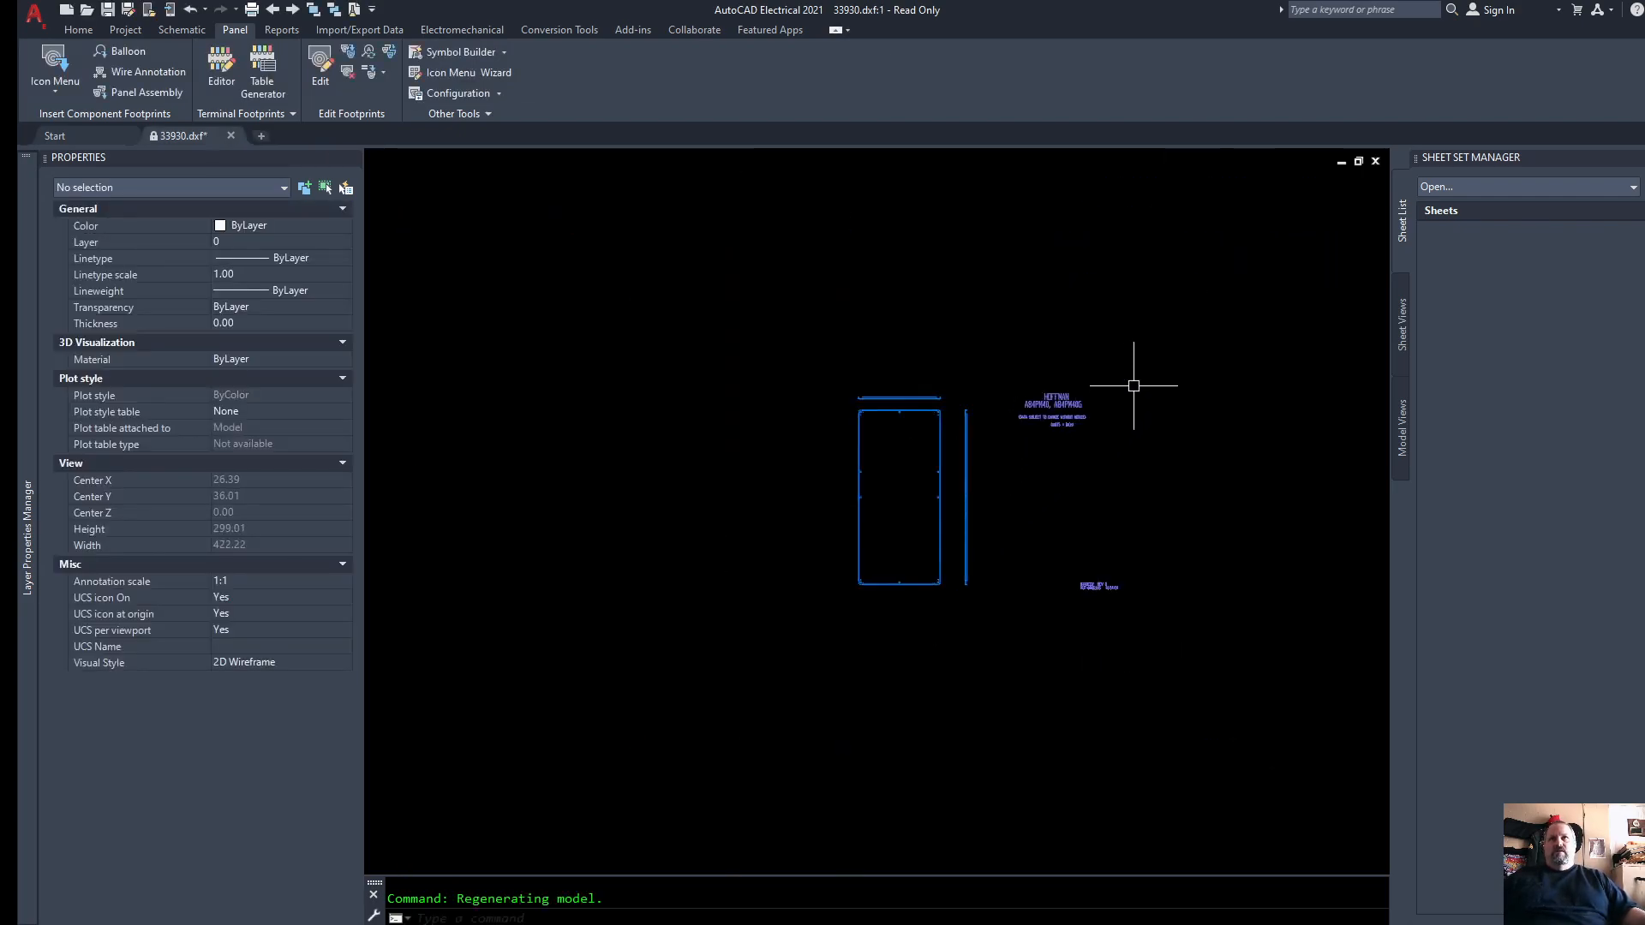
click(1377, 161)
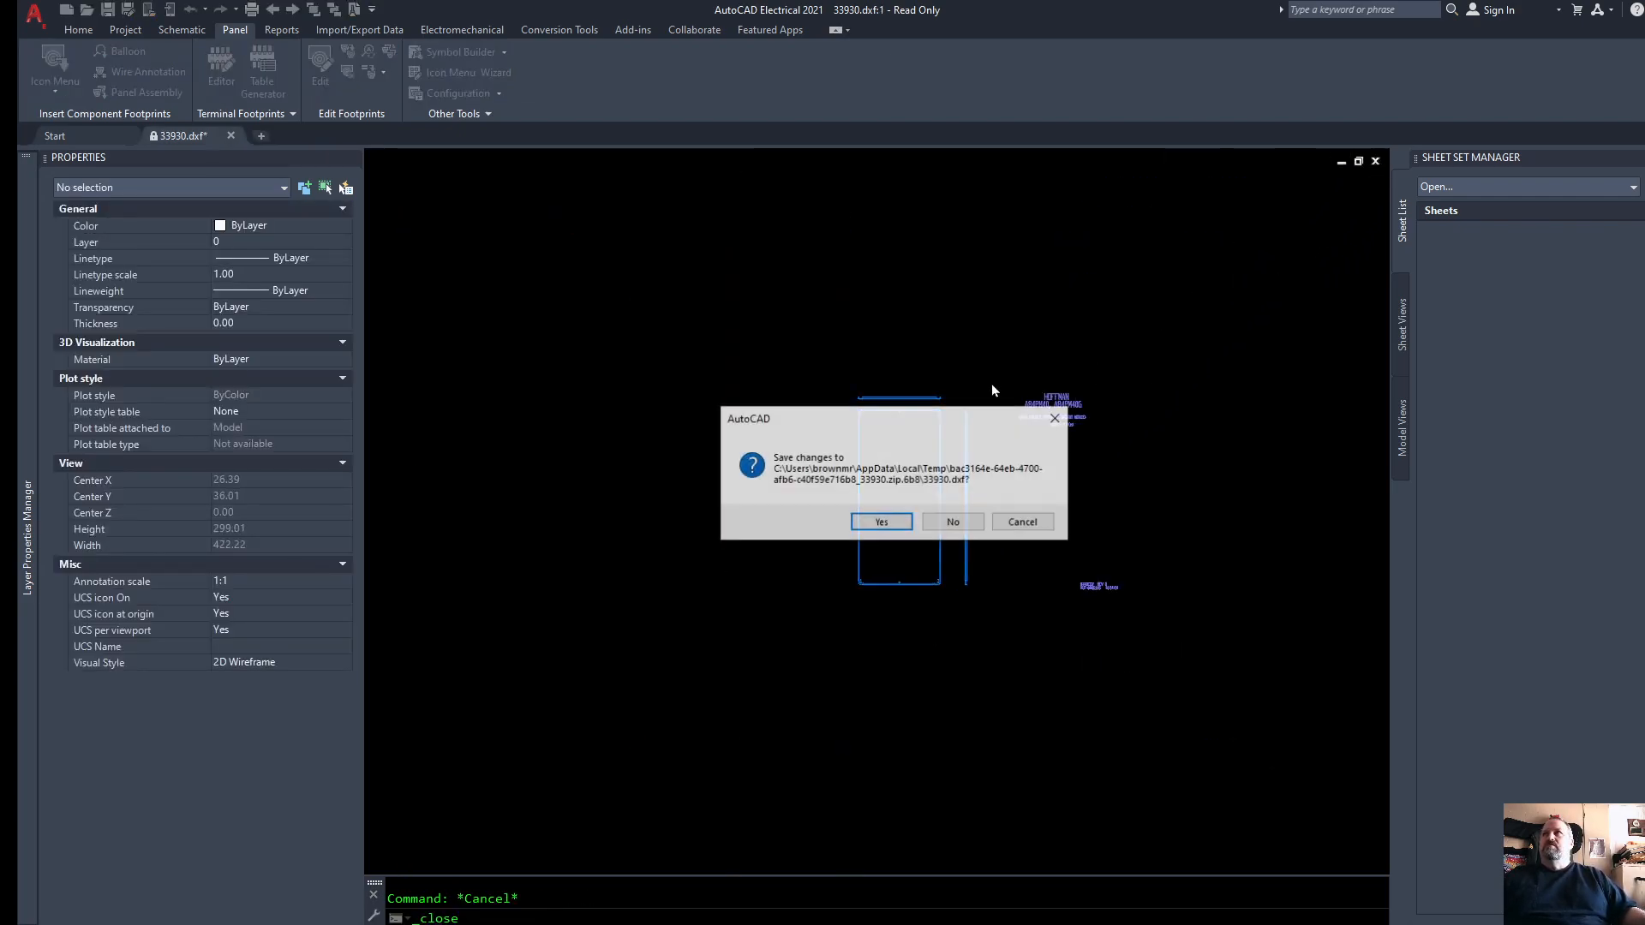
click(954, 523)
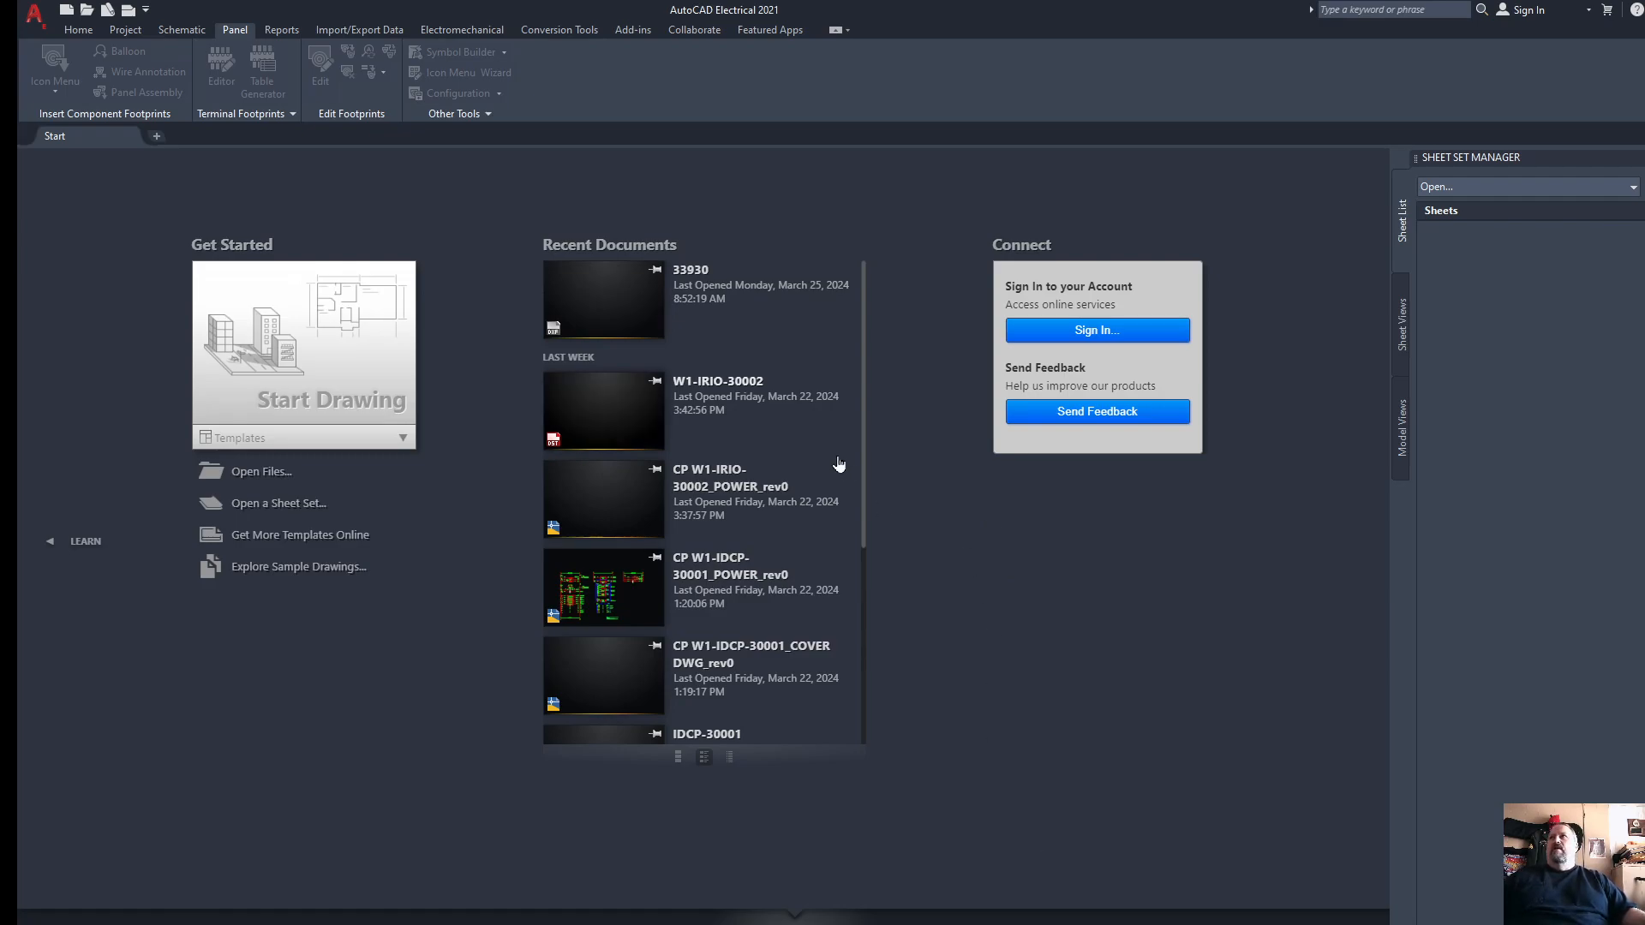
Step: Start a new drawing and delete the template's border and ladder linework from model space
click(312, 333)
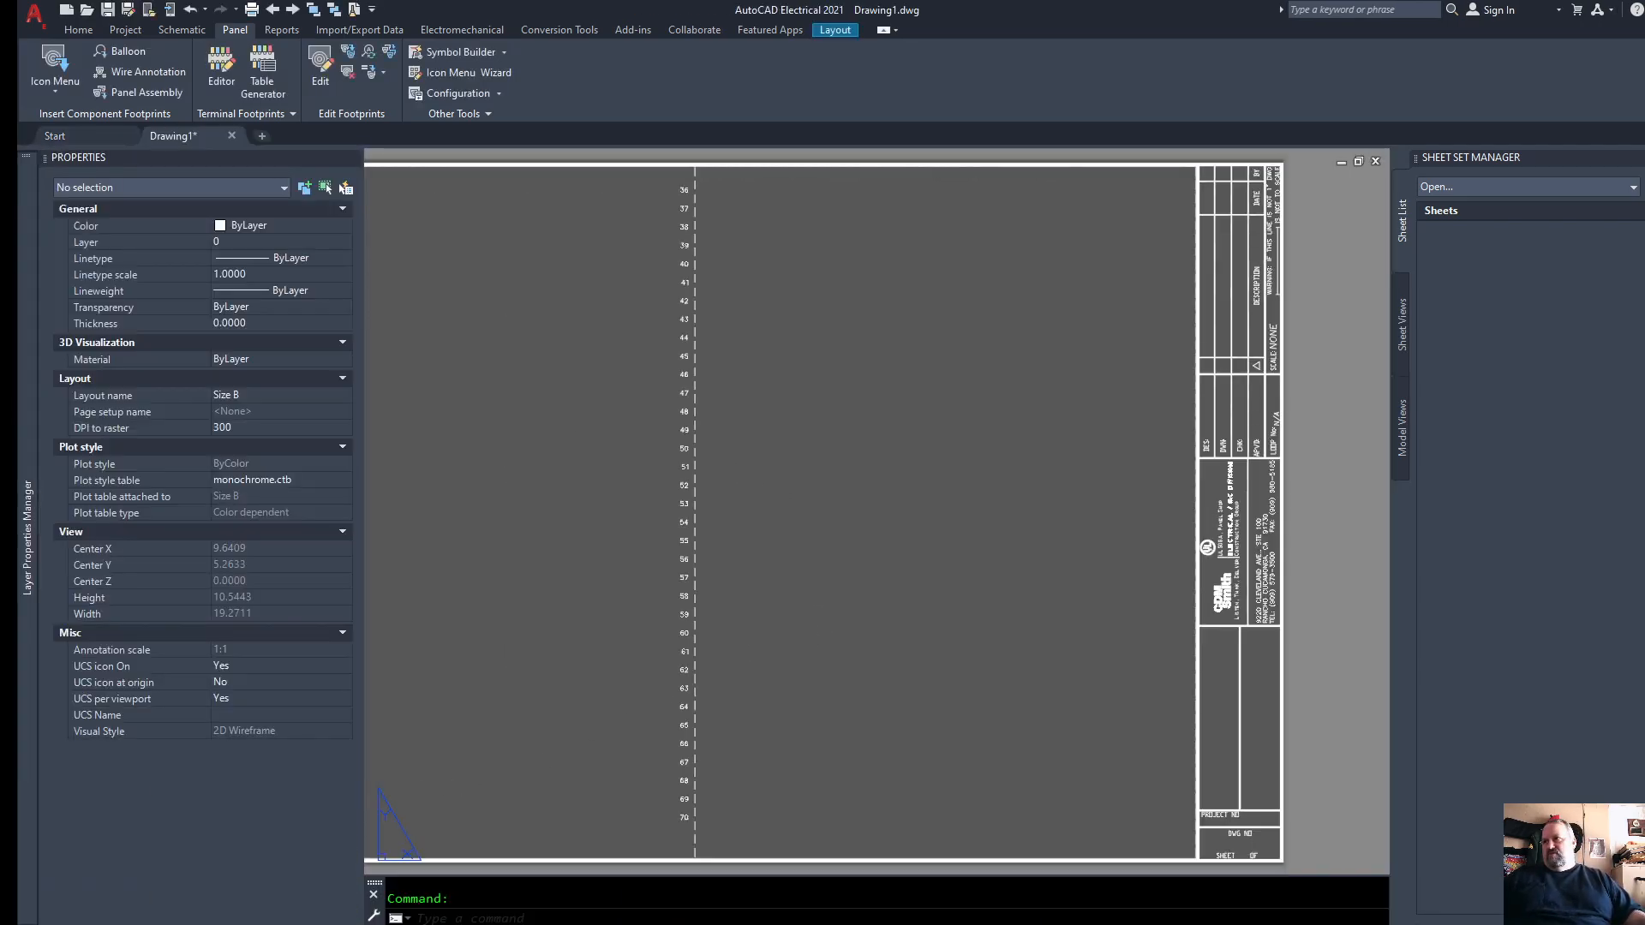
scroll(701, 577, down, 2)
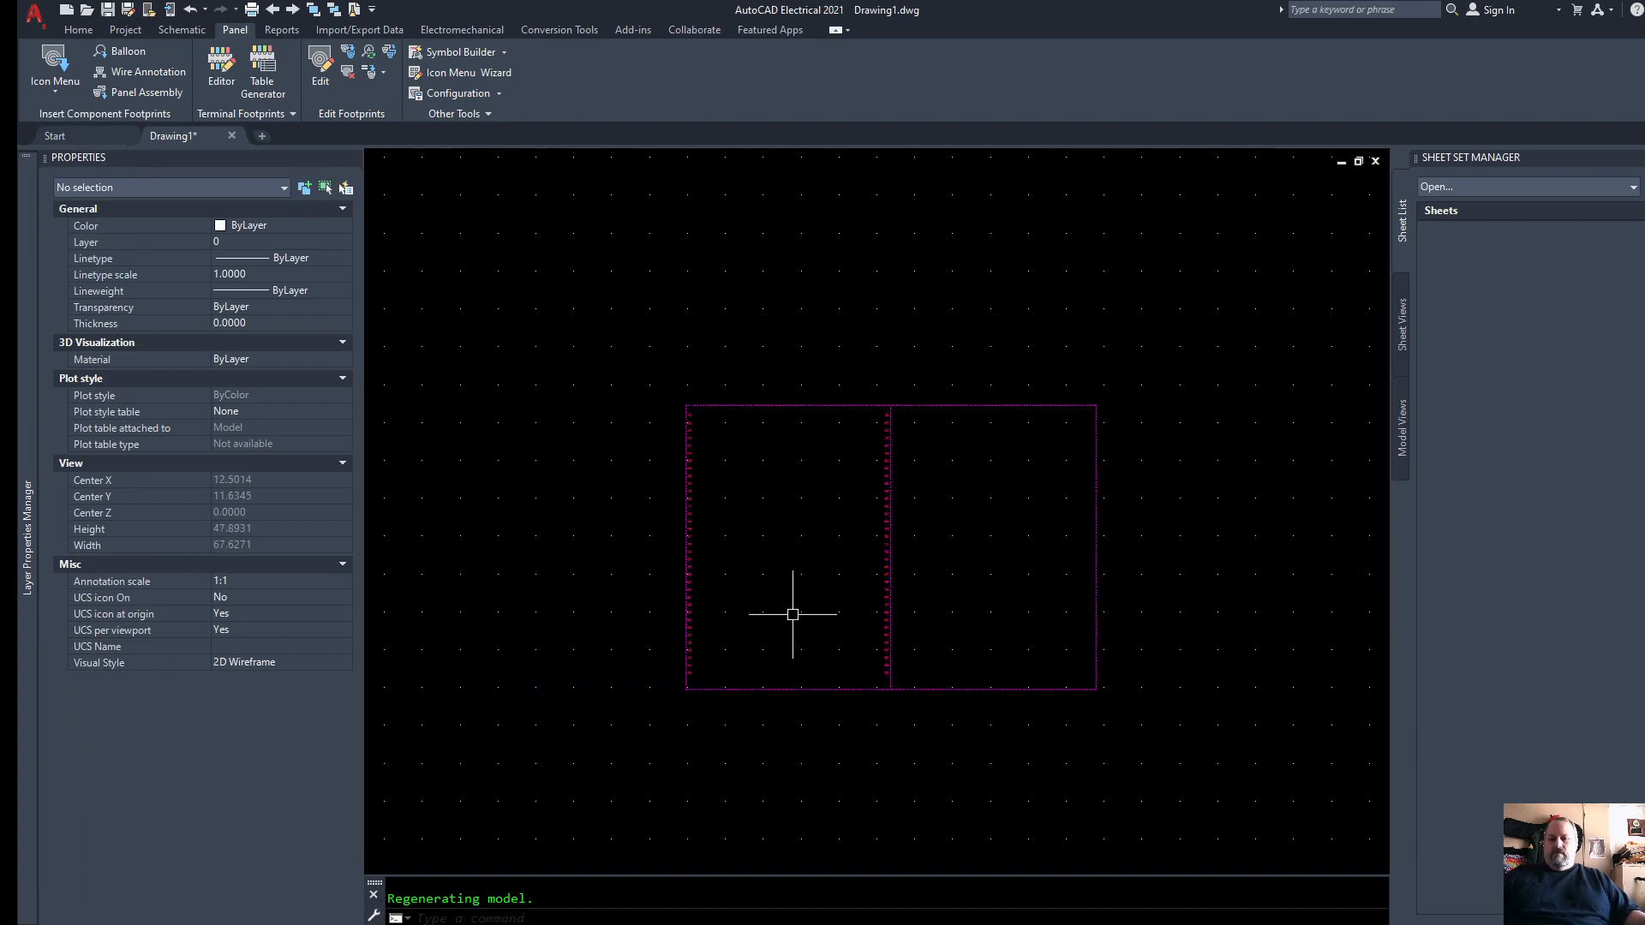
click(636, 361)
click(1212, 781)
key(Delete)
middle_click(874, 540)
middle_click(874, 540)
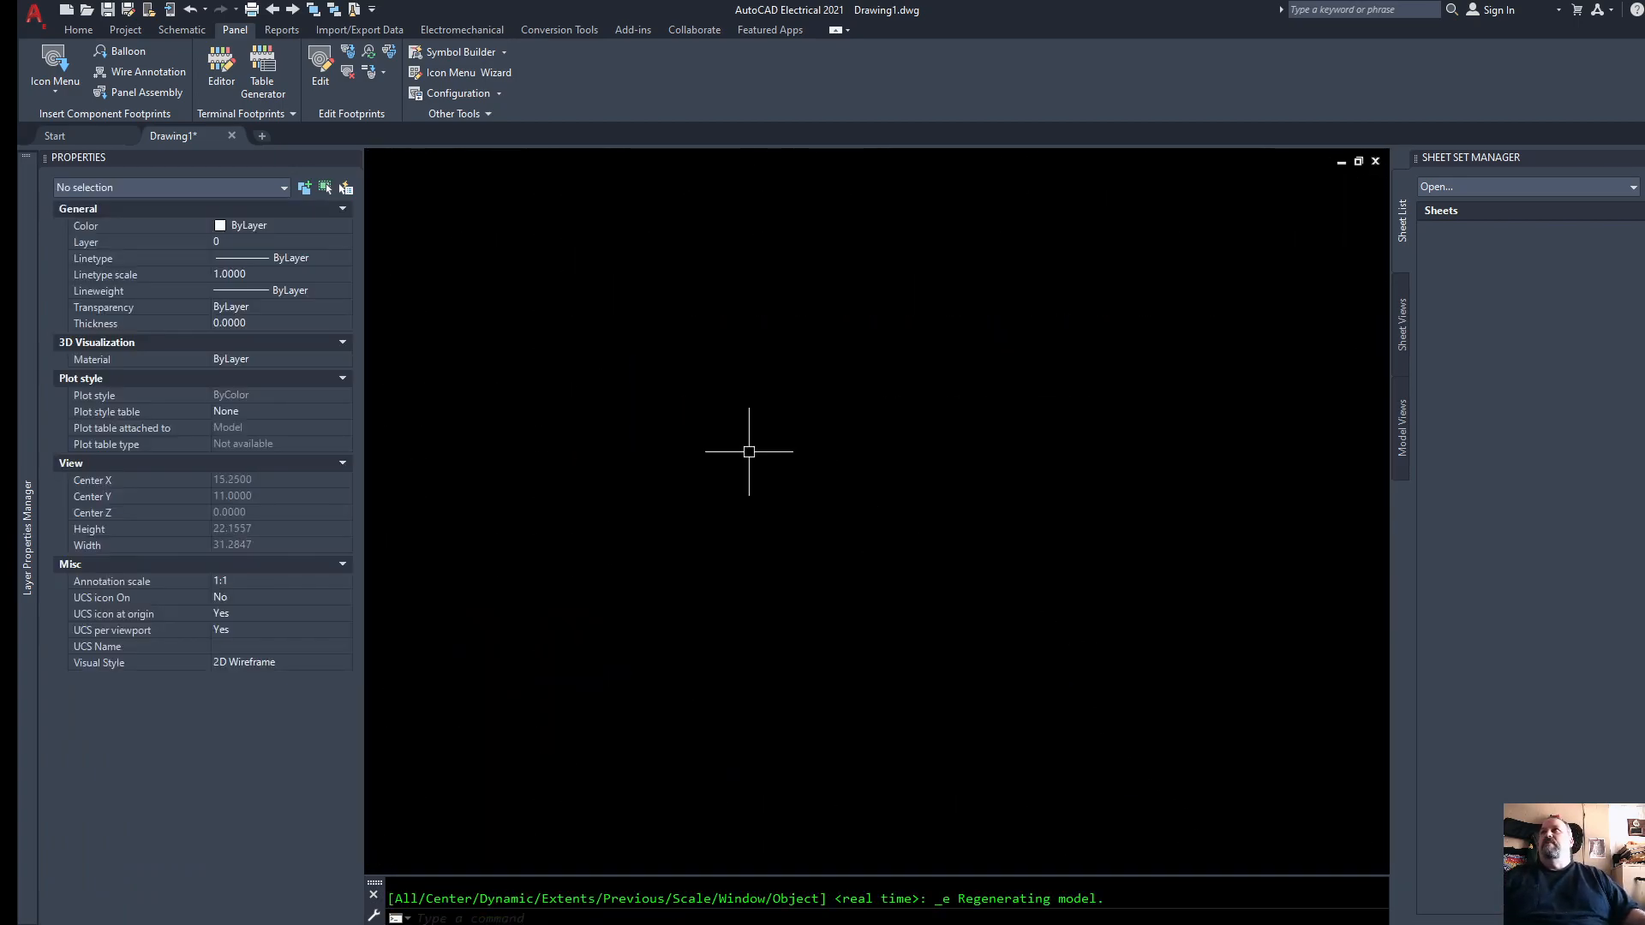
Step: Start an enclosure footprint insertion and assign the HOFFMAN A84PM40 subpanel from a catalog search for HOFFMAN
click(53, 60)
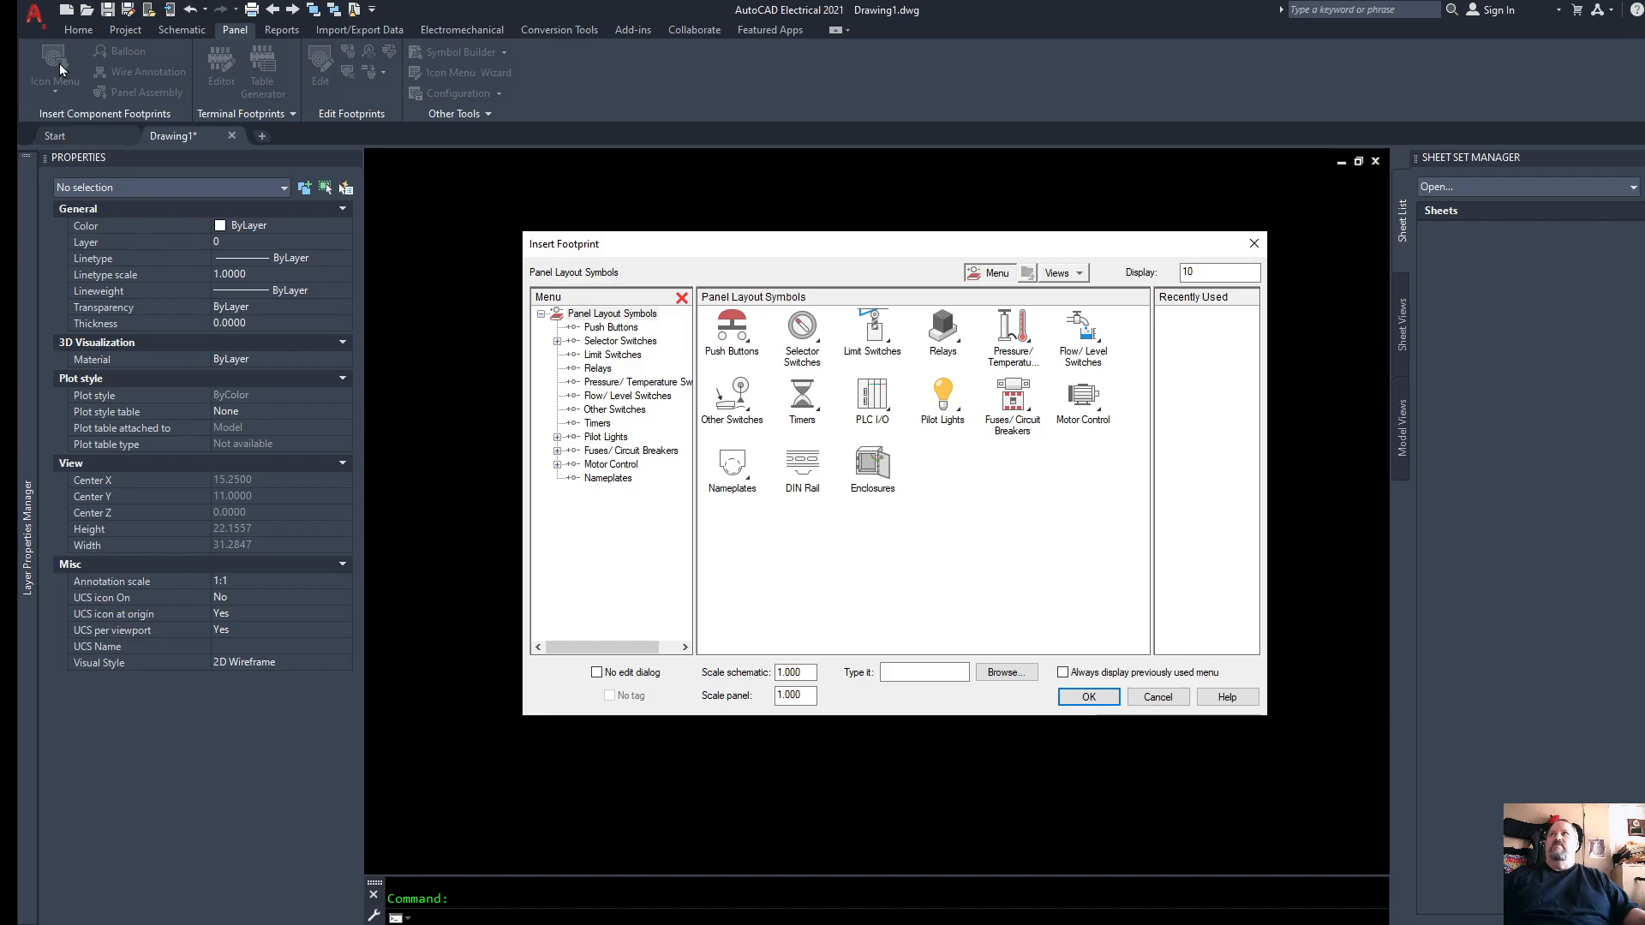
click(875, 481)
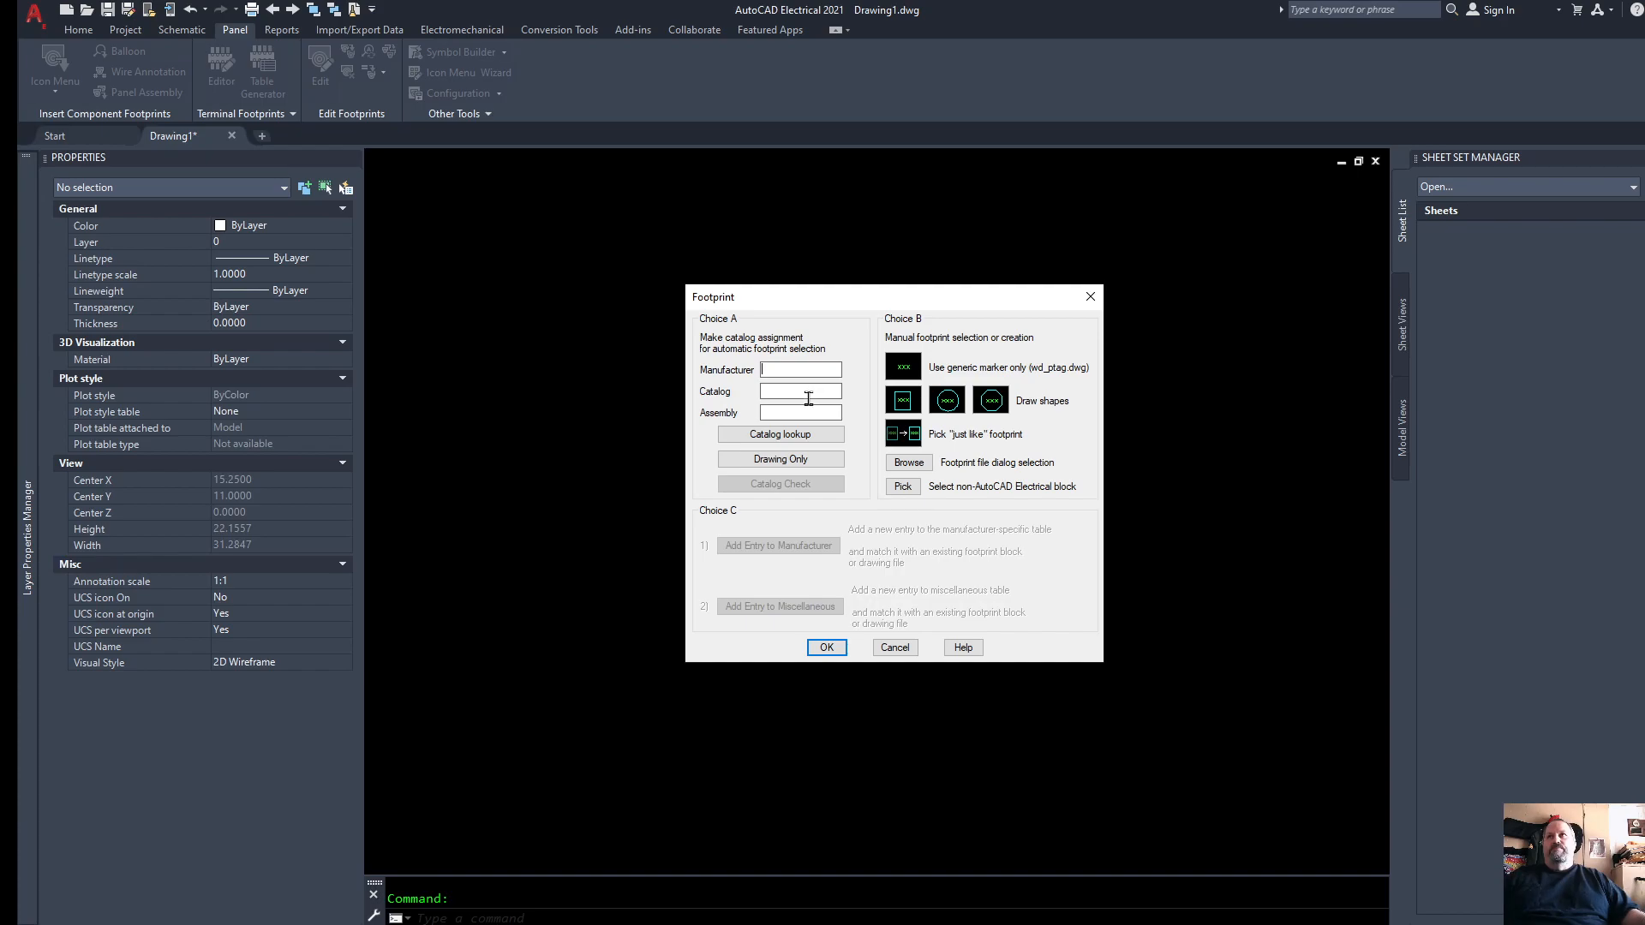
click(787, 439)
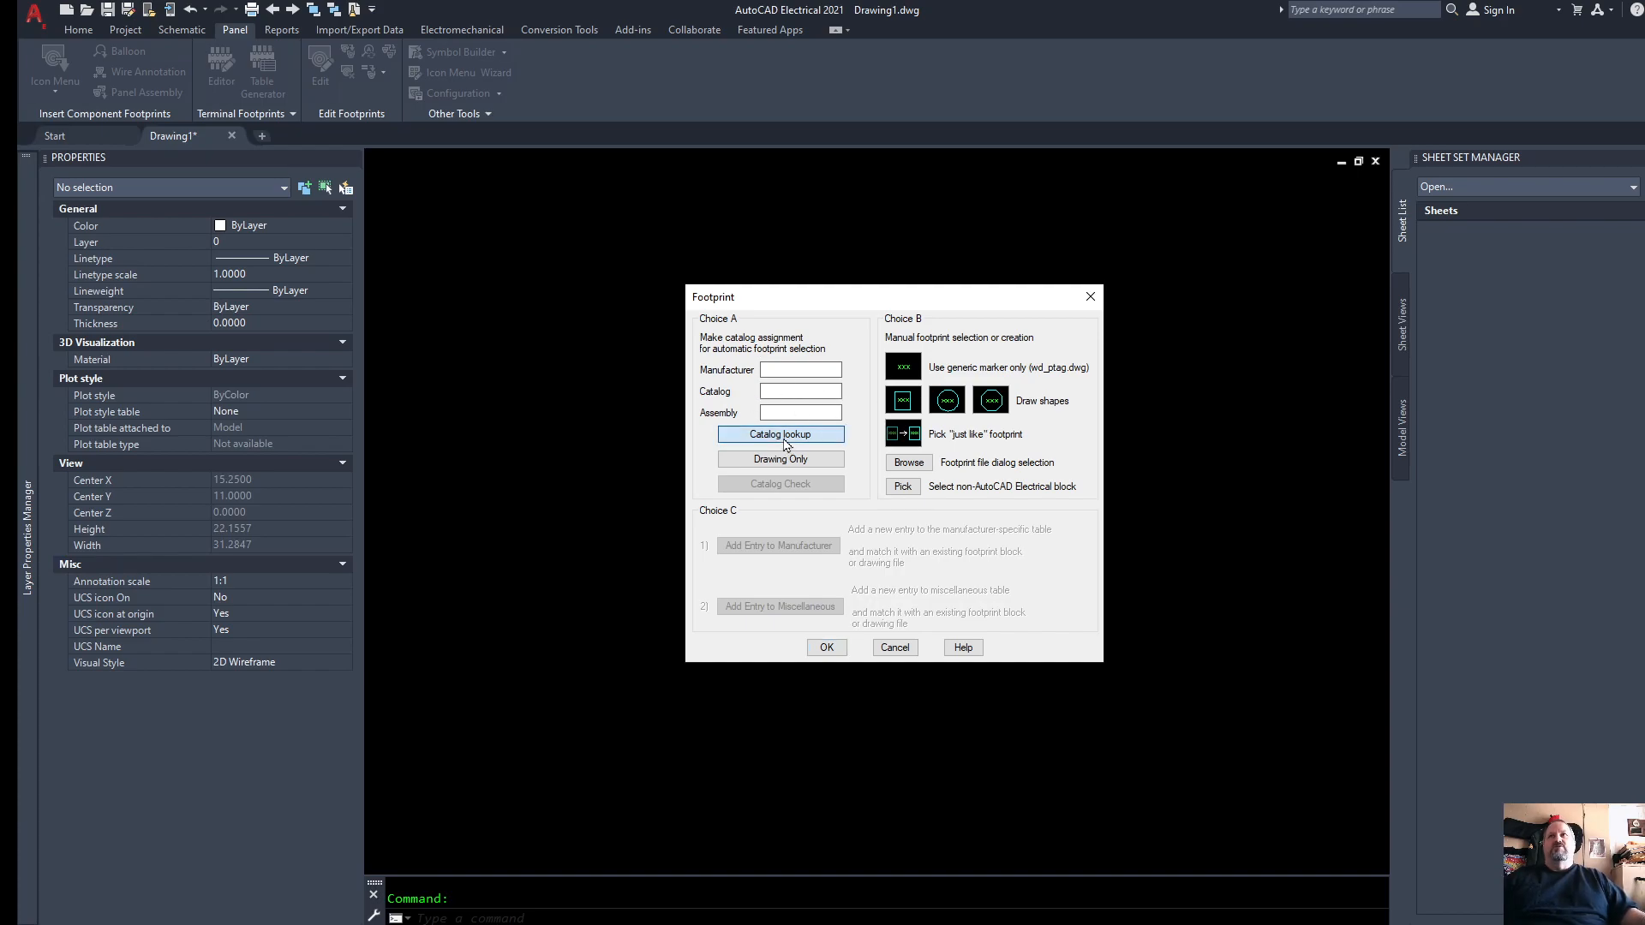
drag(860, 359, 560, 376)
text(H)
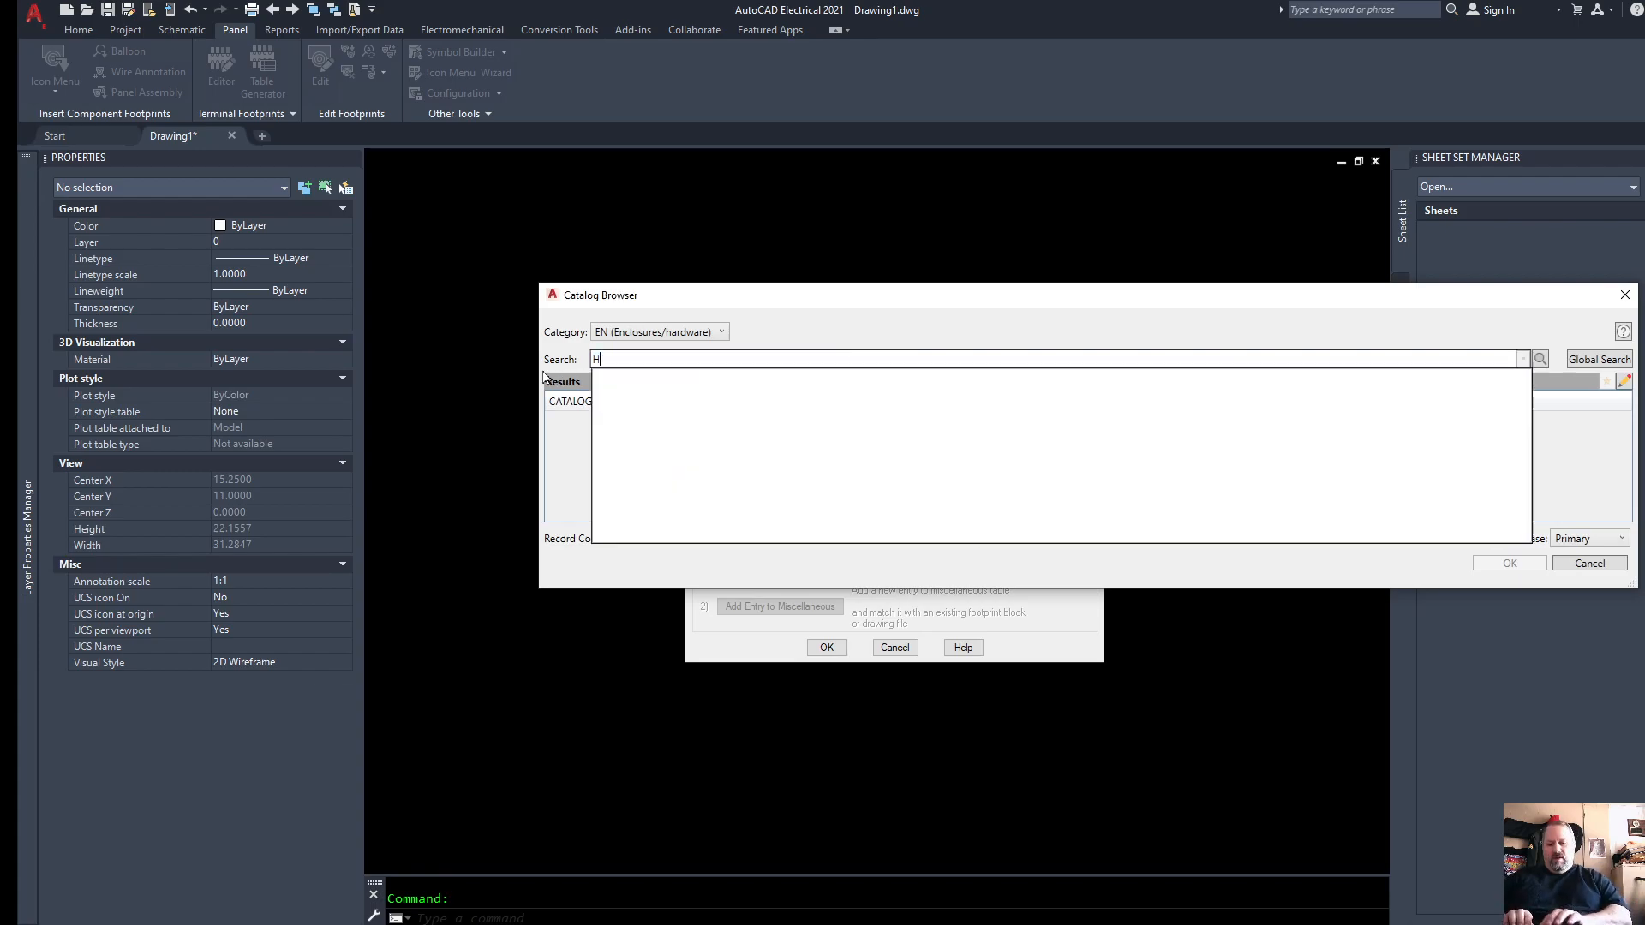
text(OFFMAN)
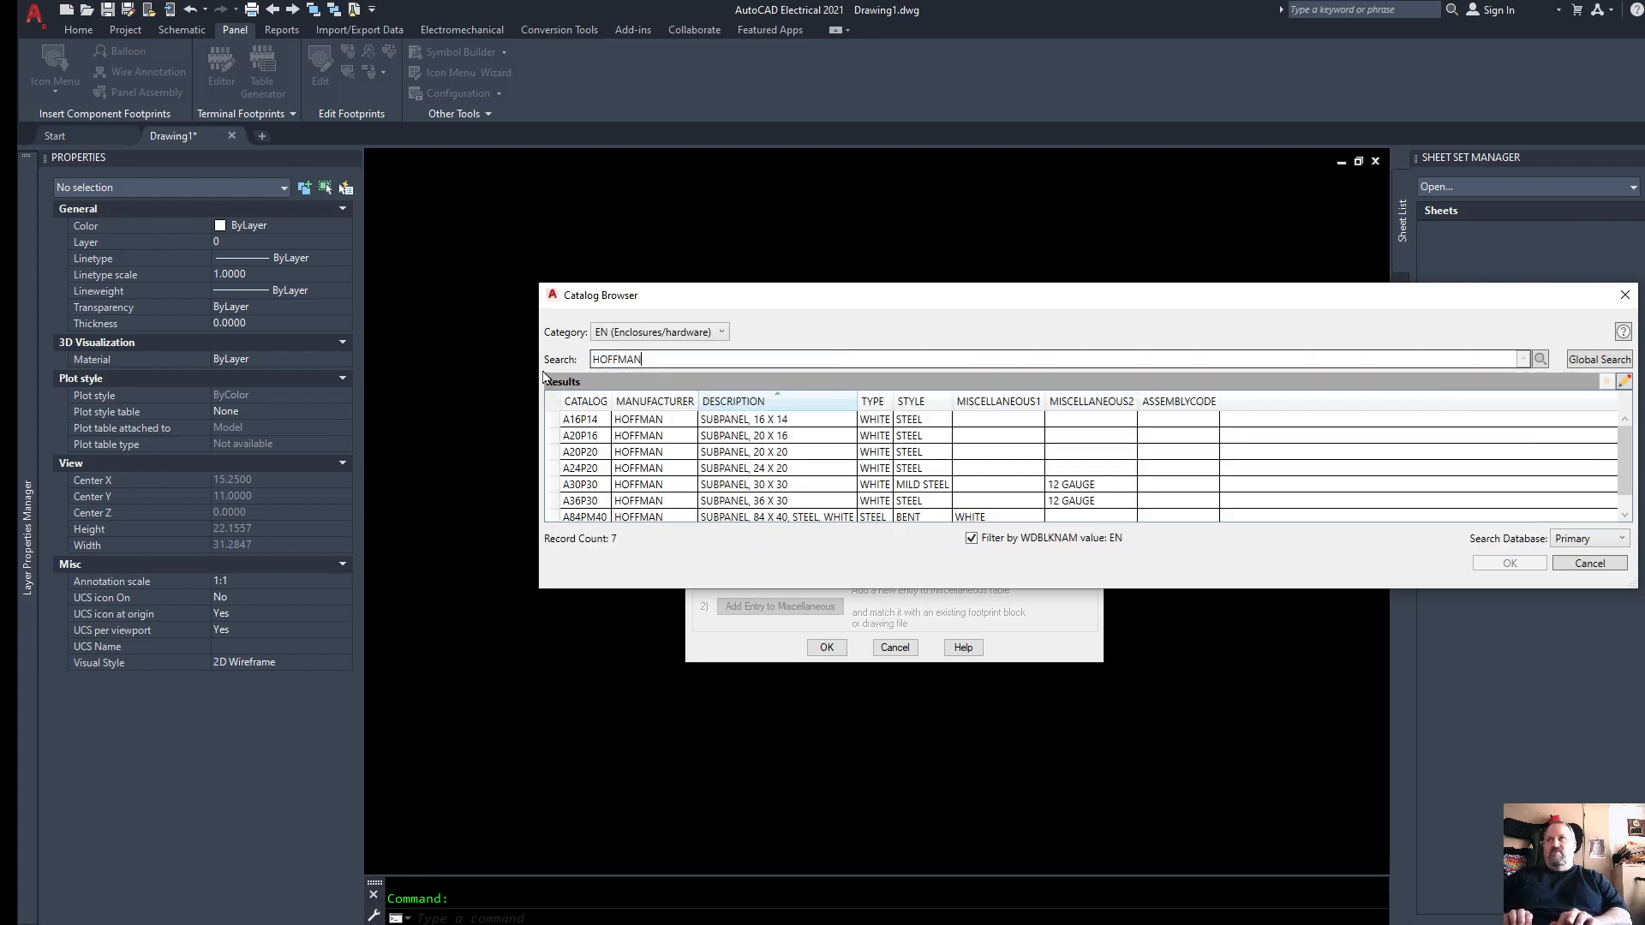
click(590, 517)
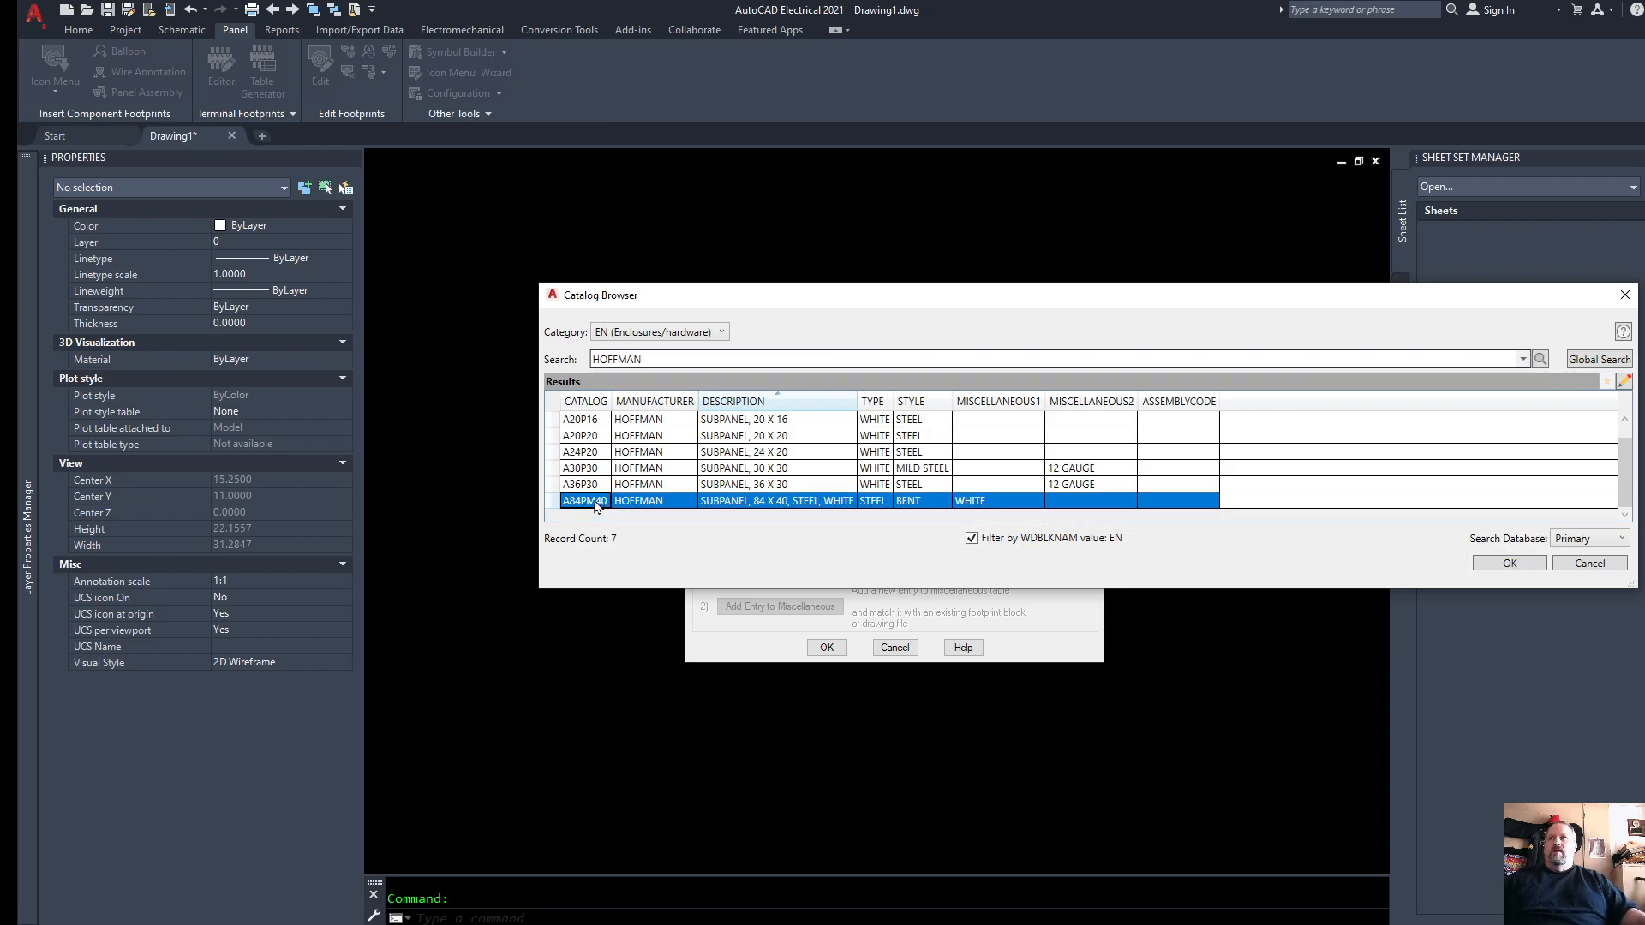
double_click(597, 504)
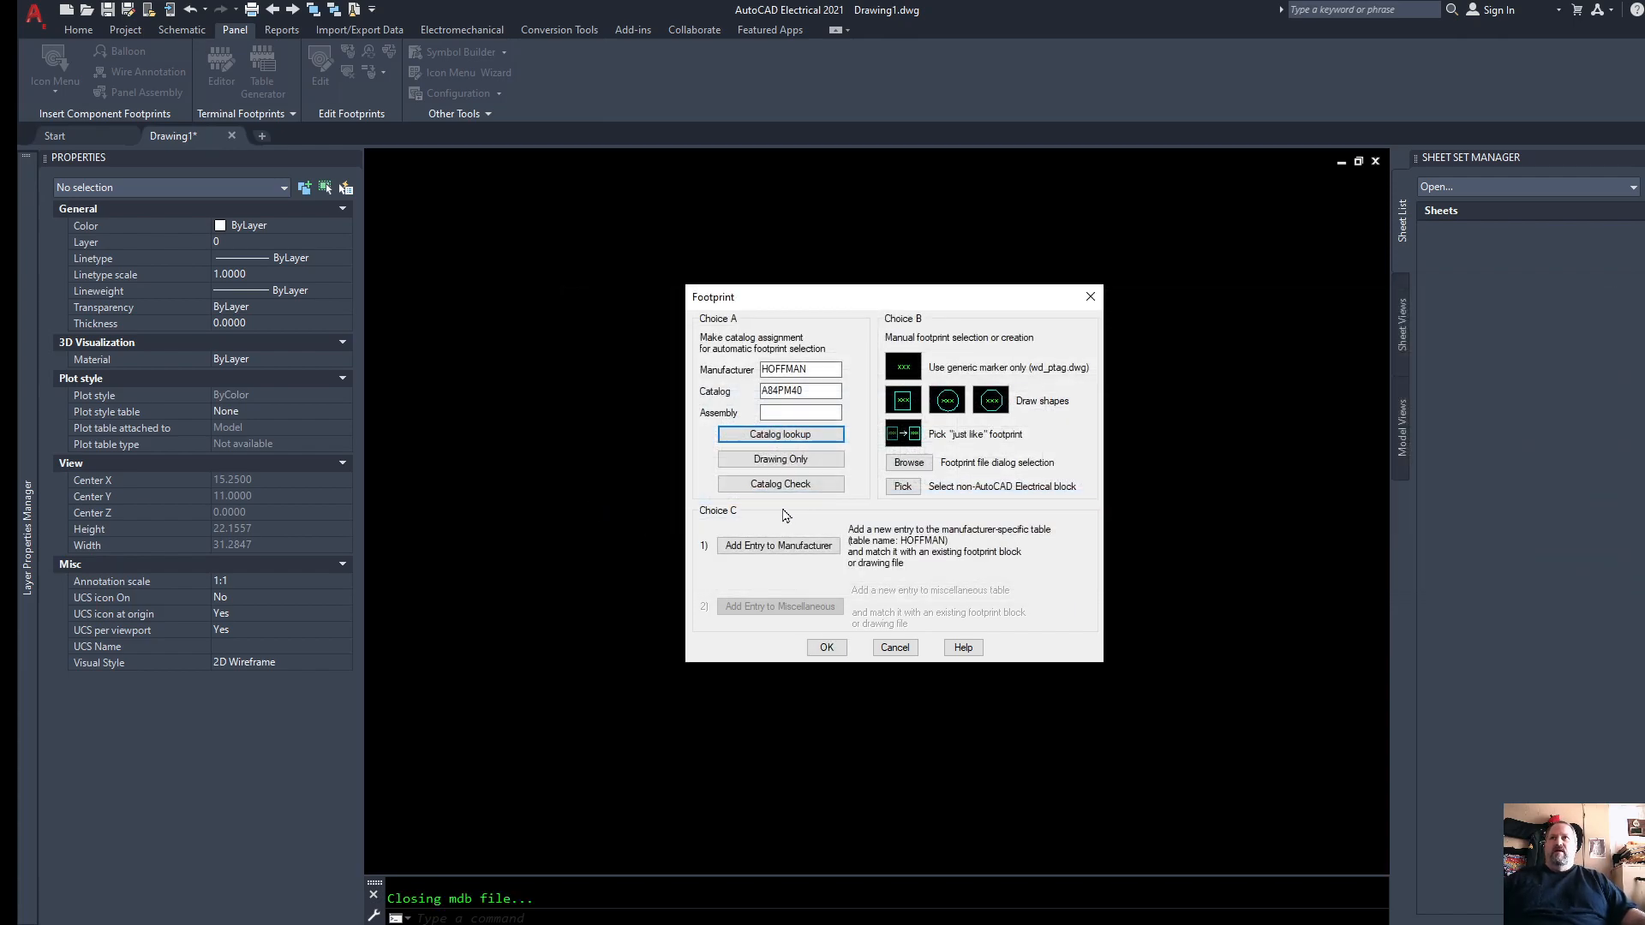
Step: Insert the A84PM40 footprint at 0,0 and run a catalog check on its bill of material data
click(827, 647)
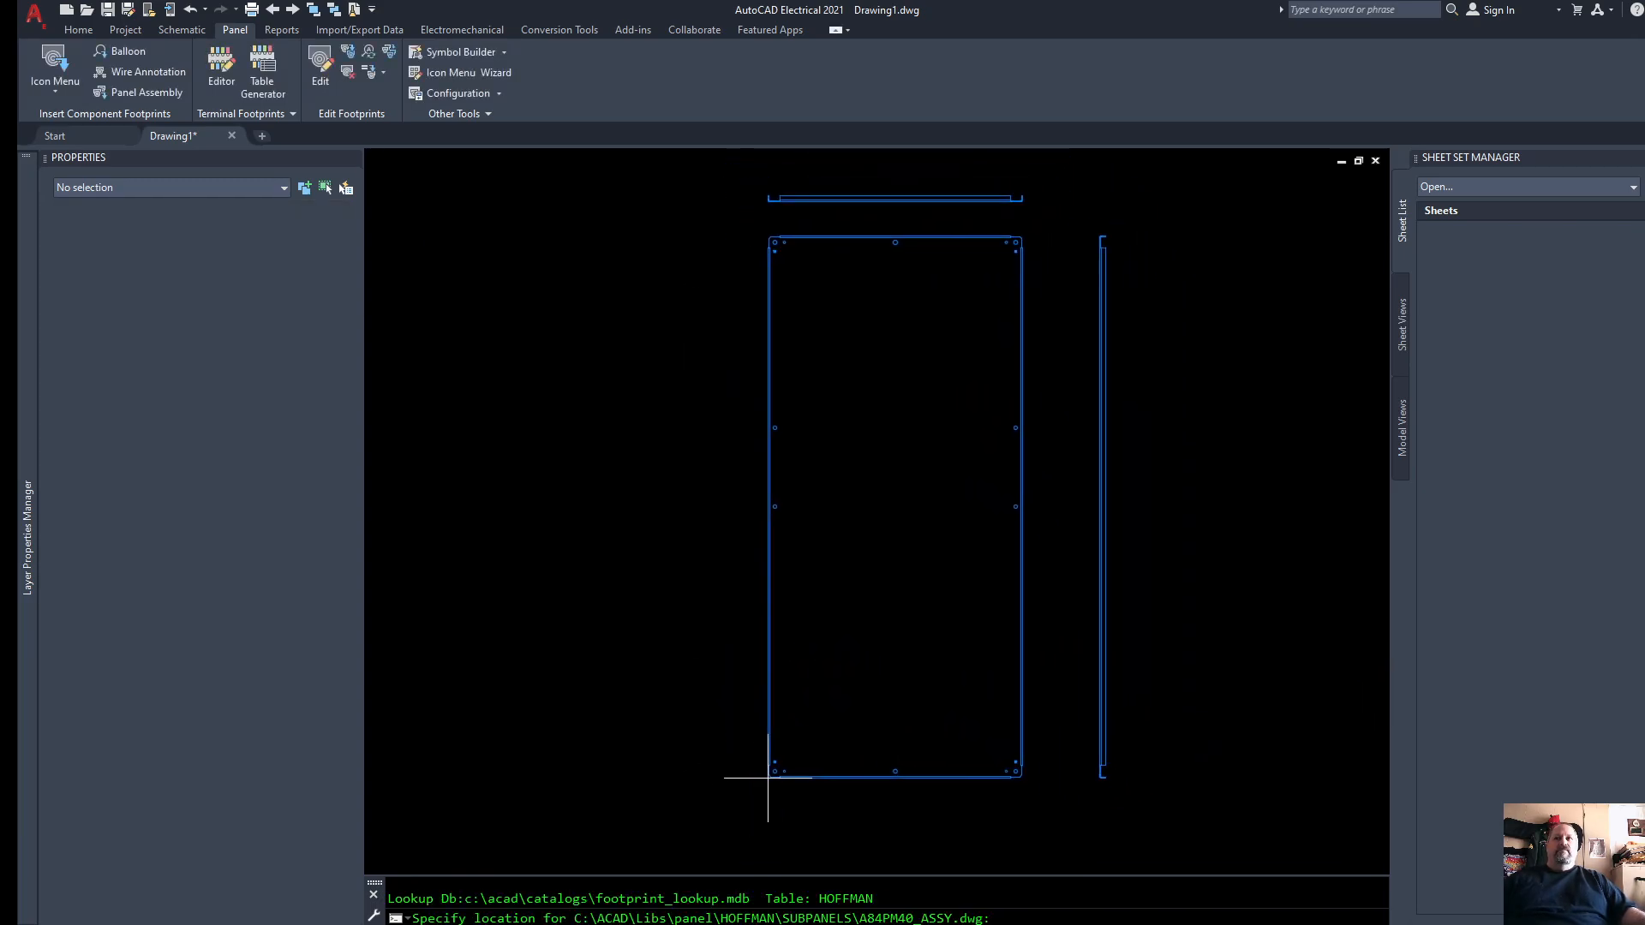
text(0,0)
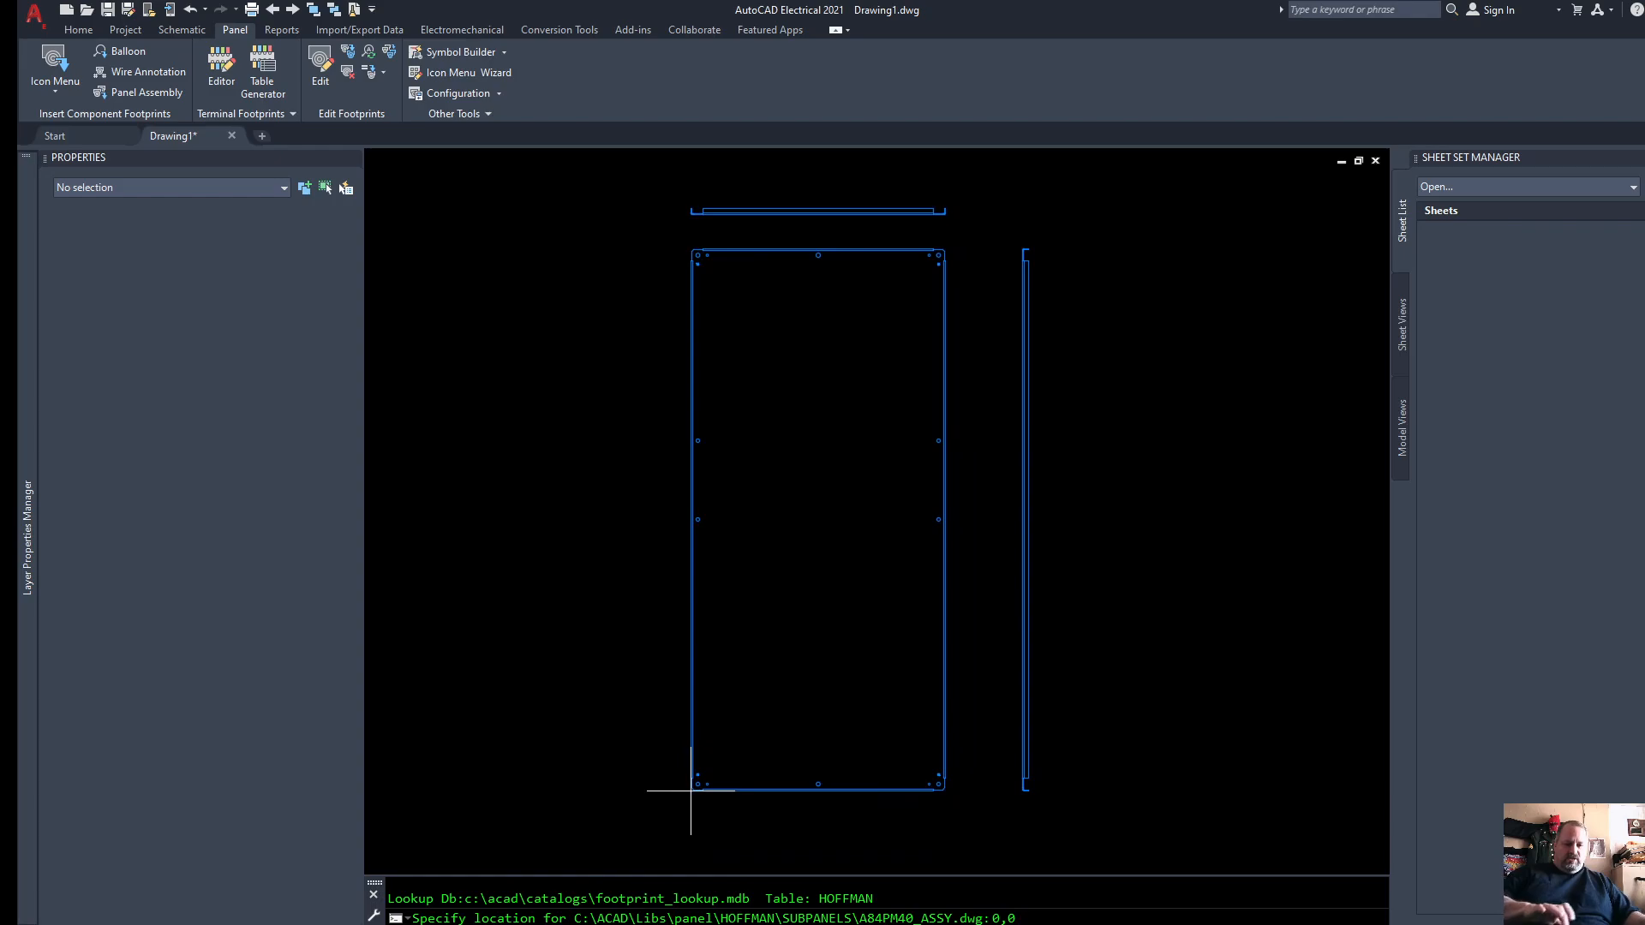
key(Return)
key(Return)
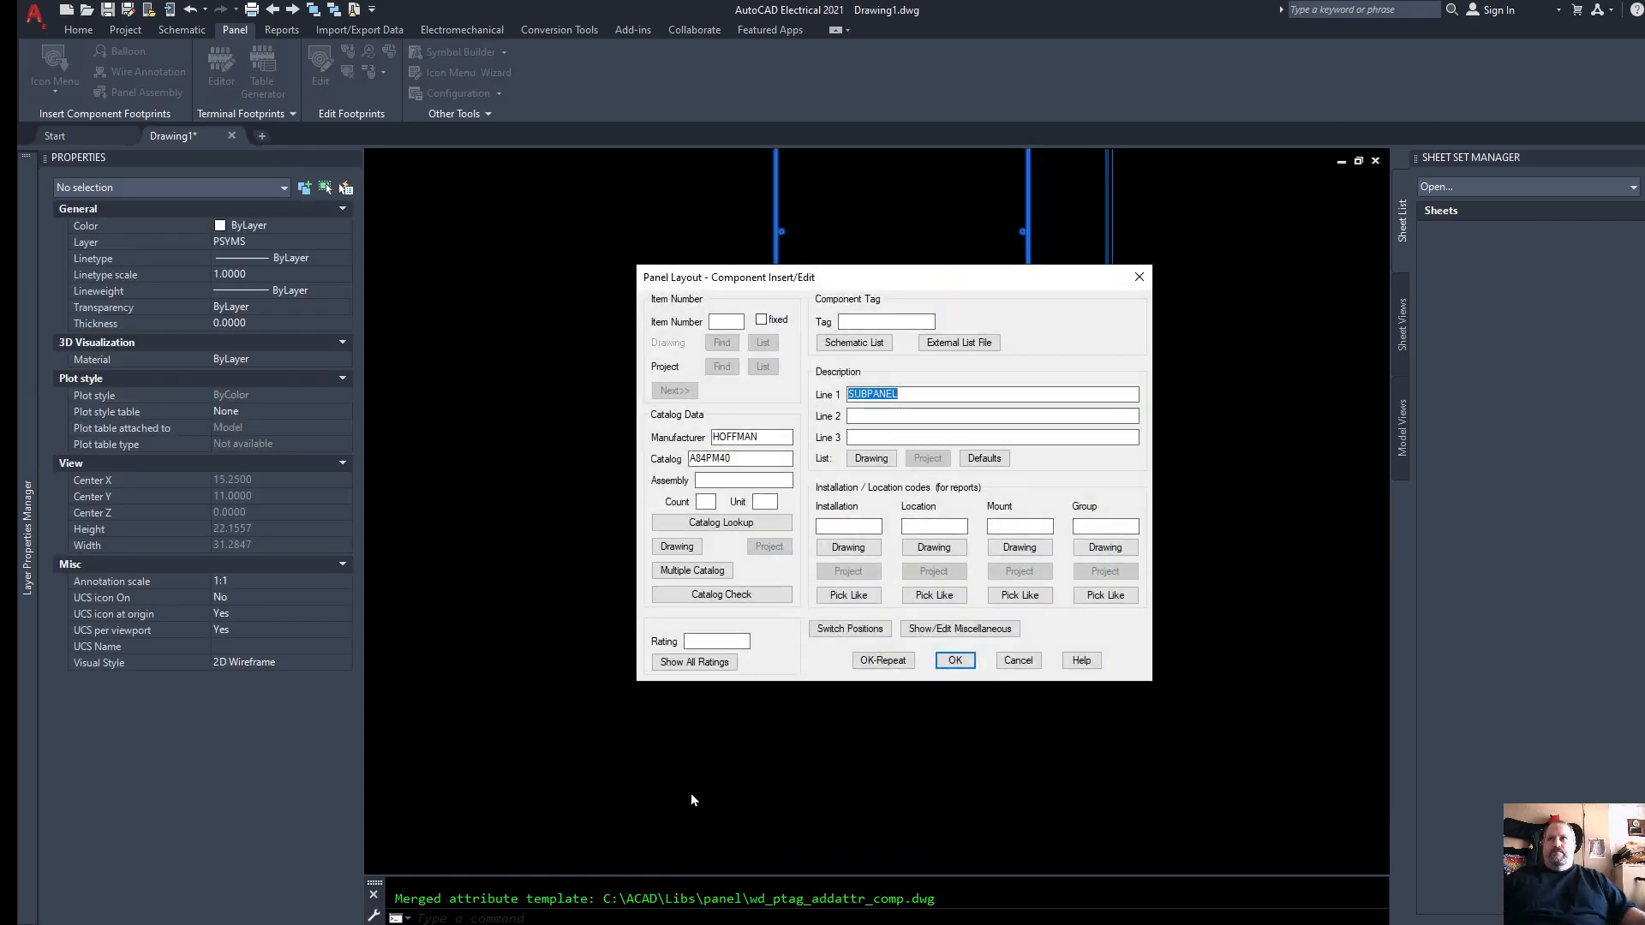
click(721, 593)
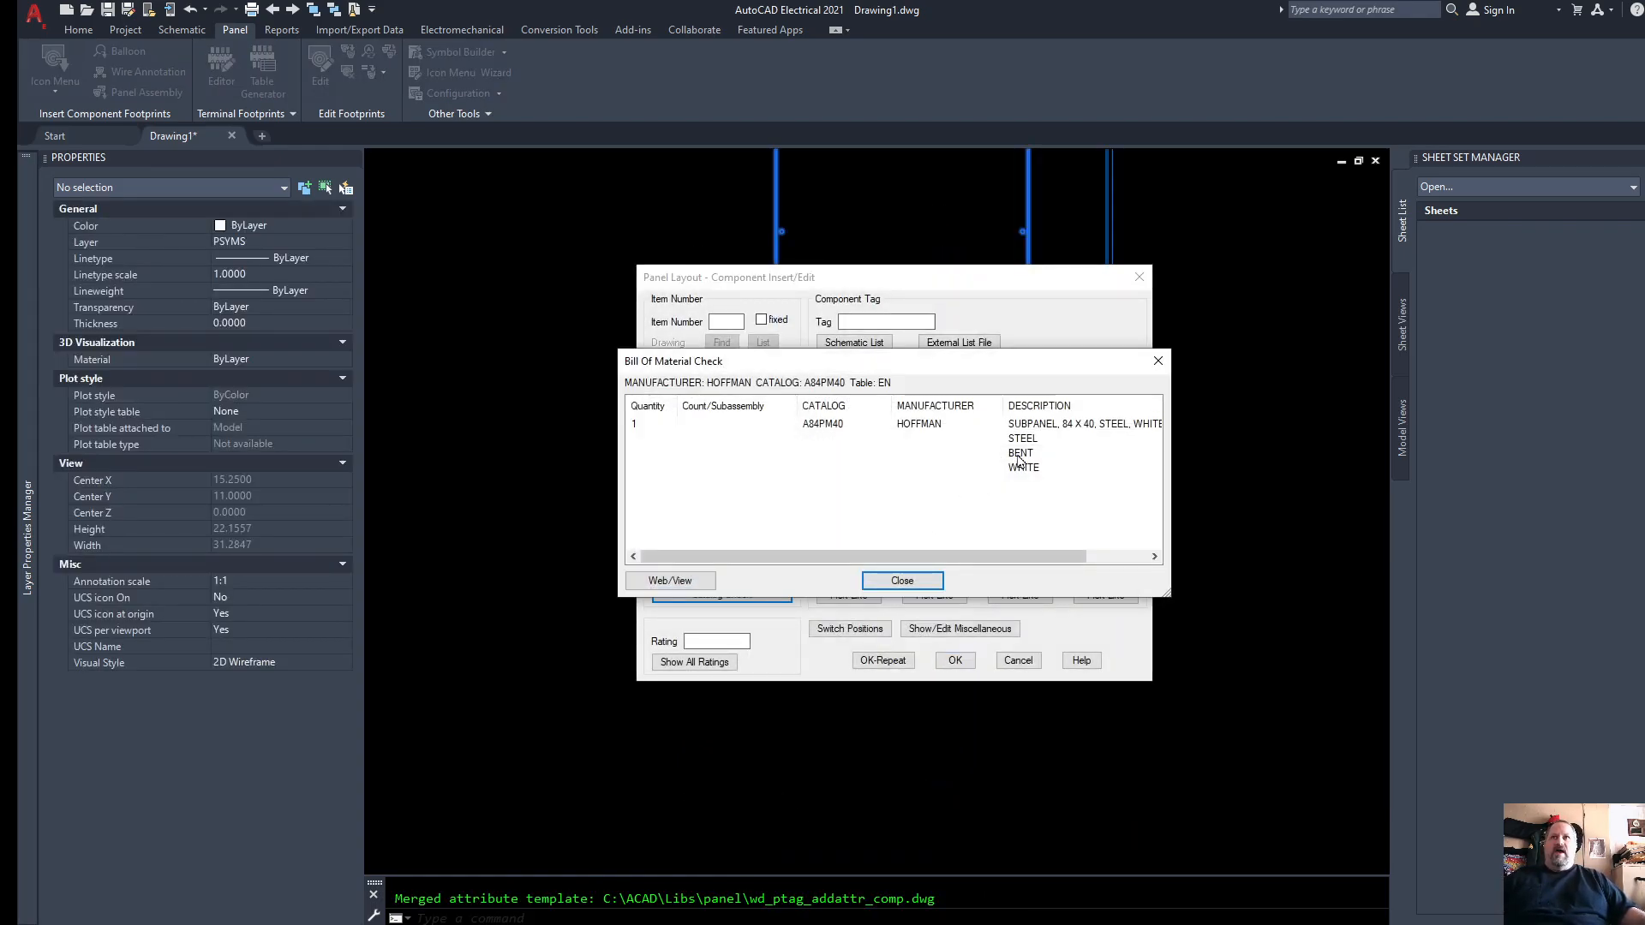
click(902, 580)
Step: Try to assign item number 1 to the subpanel footprint
click(739, 323)
text(1)
click(939, 663)
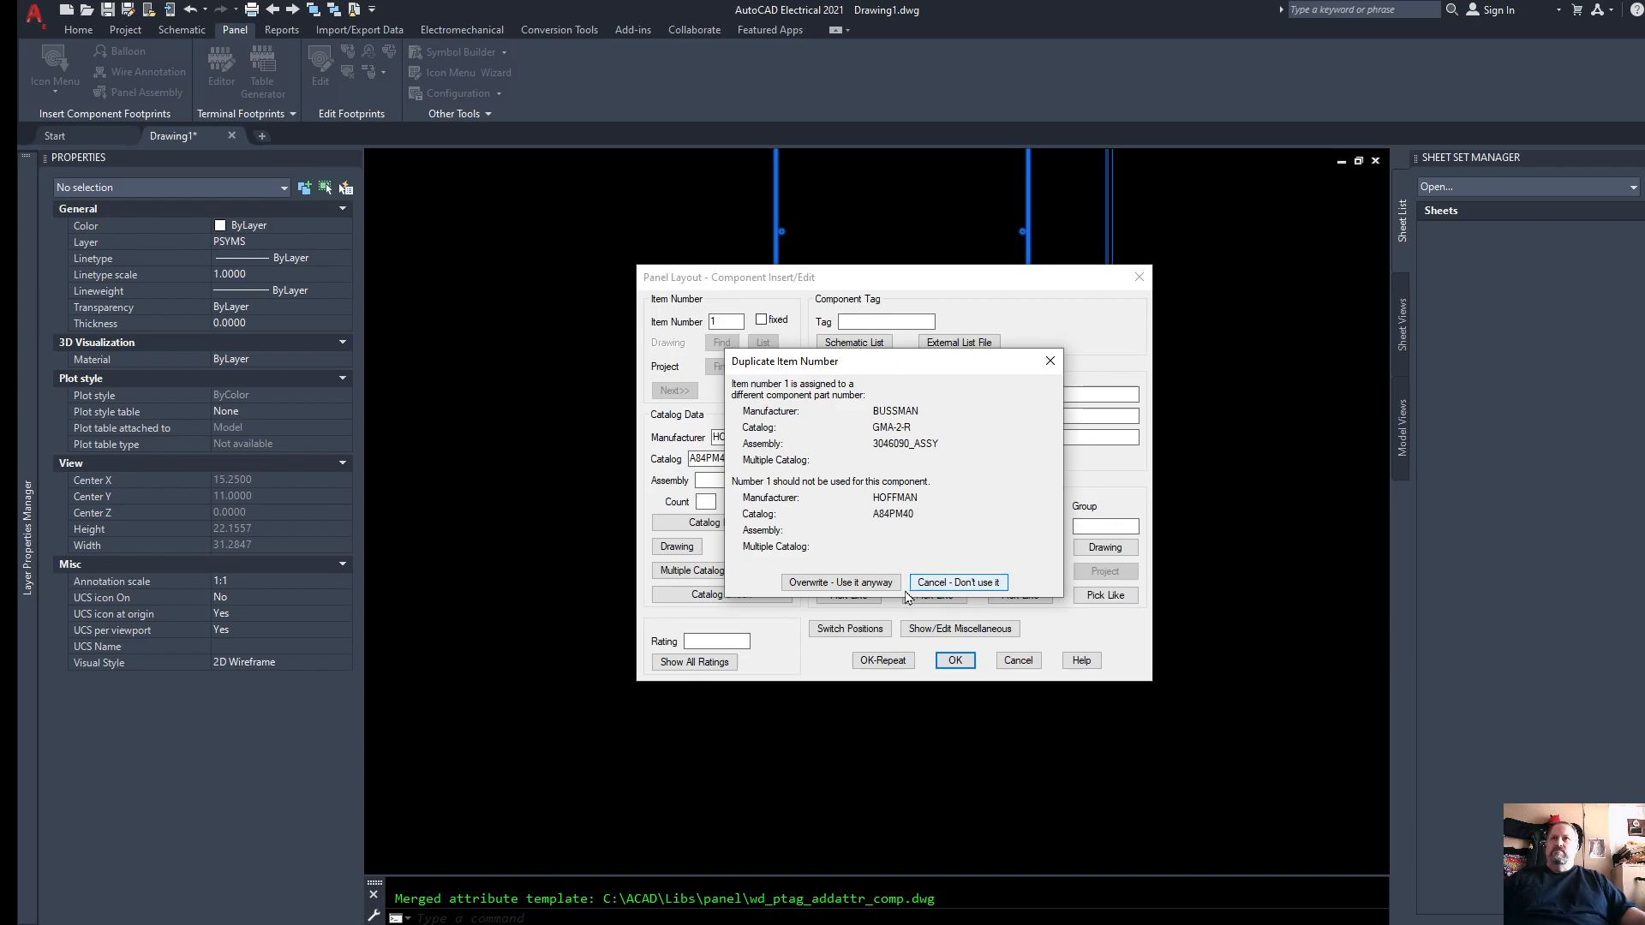
click(934, 587)
Step: Assign the project's next available item number, 24, to the subpanel and accept the component data
click(676, 390)
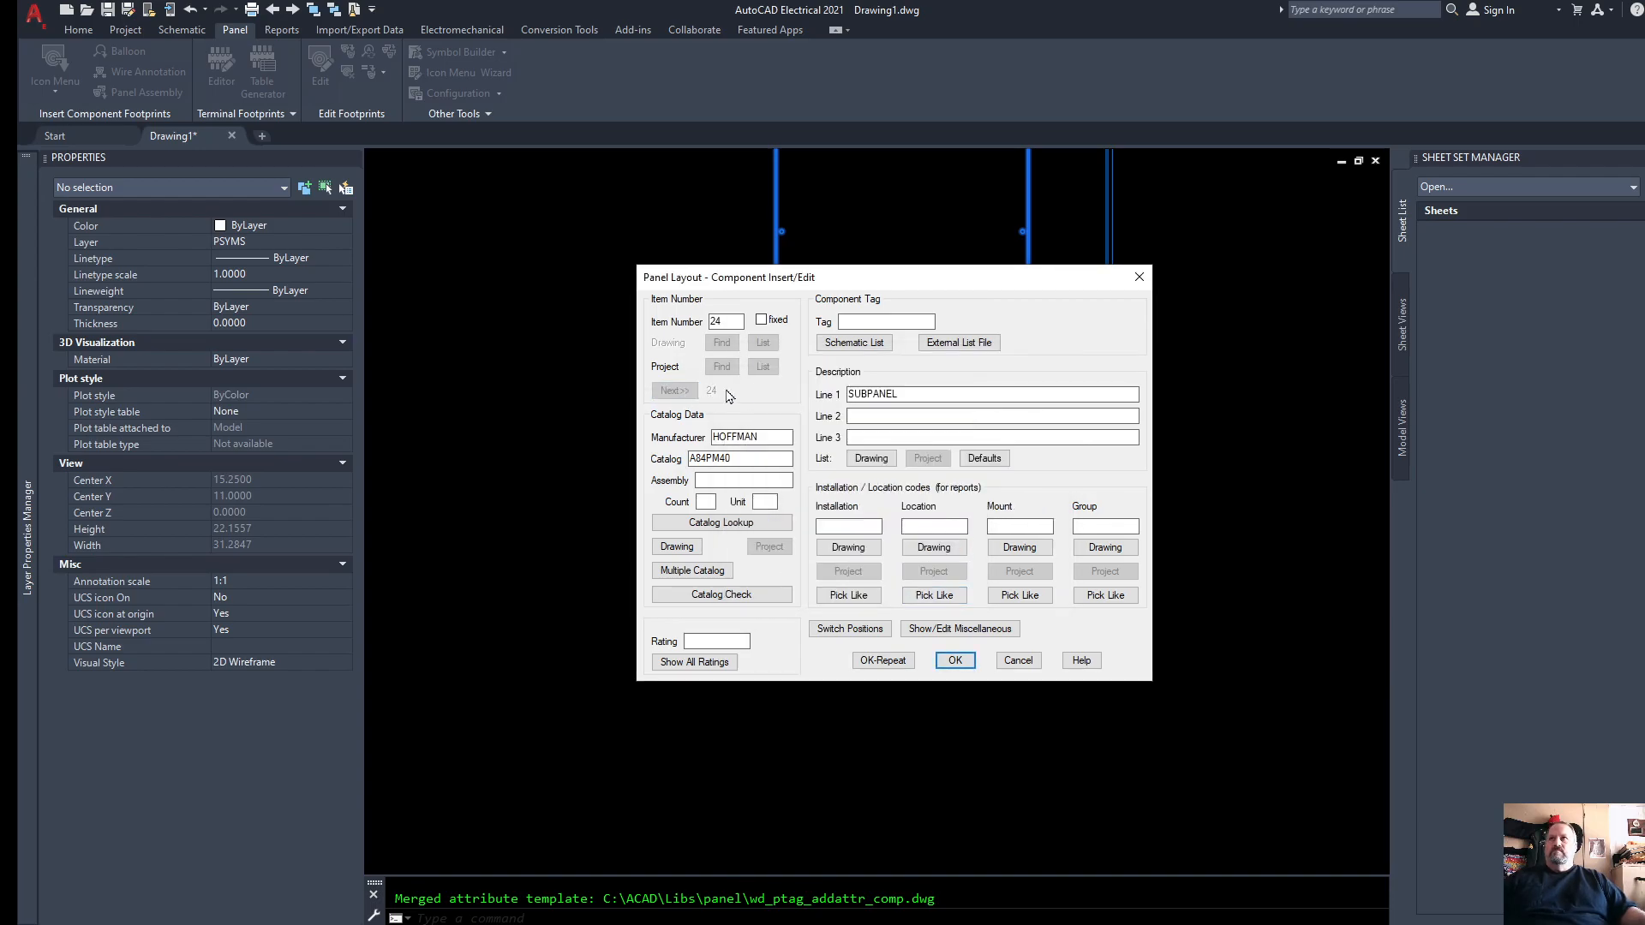
click(955, 660)
scroll(891, 557, down, 6)
scroll(902, 677, up, 3)
scroll(925, 660, down, 3)
scroll(934, 600, up, 5)
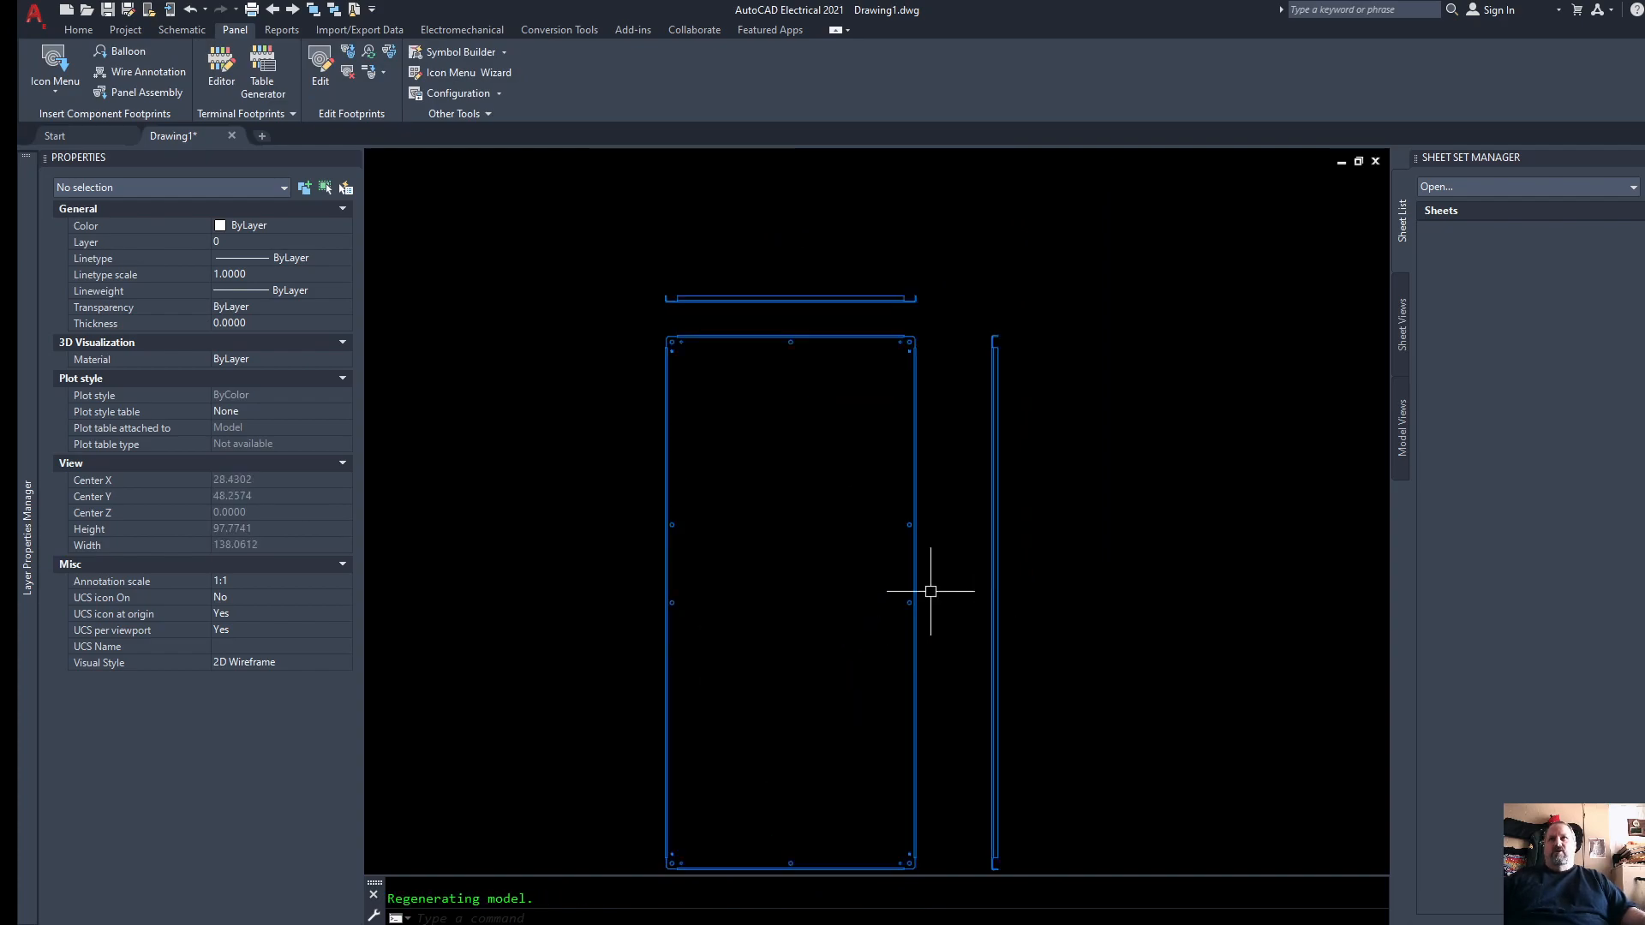
Step: Select the front, side and top views to examine how the inserted subpanel is grouped and which commands the side and top views offer
click(919, 494)
click(998, 470)
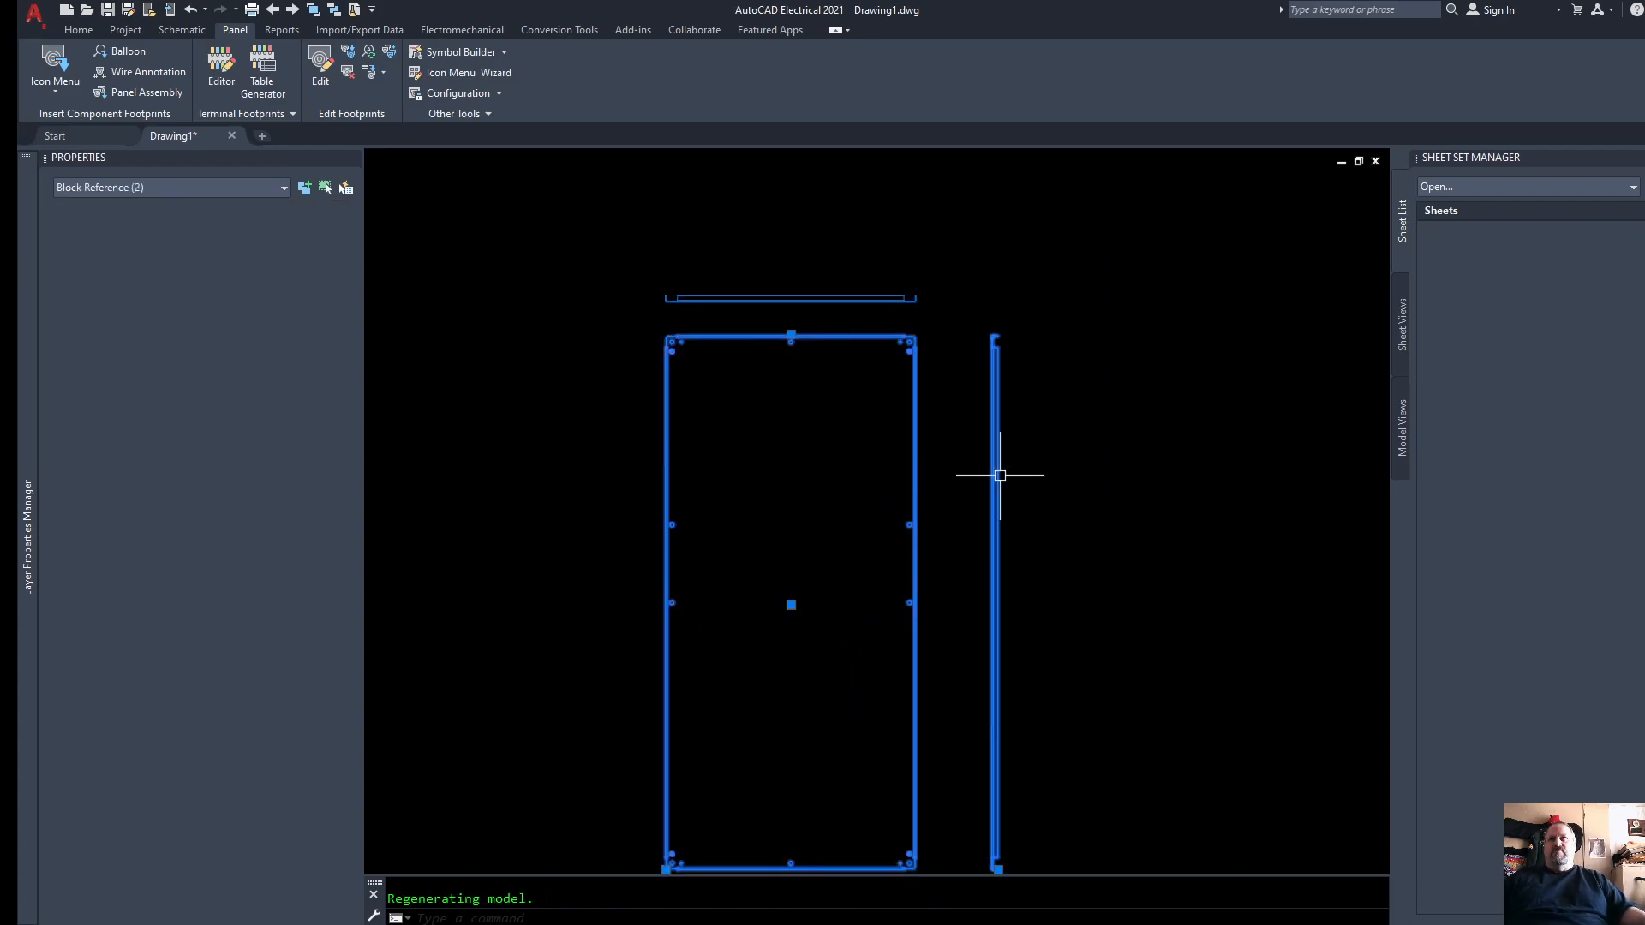
click(915, 300)
key(Escape)
click(984, 363)
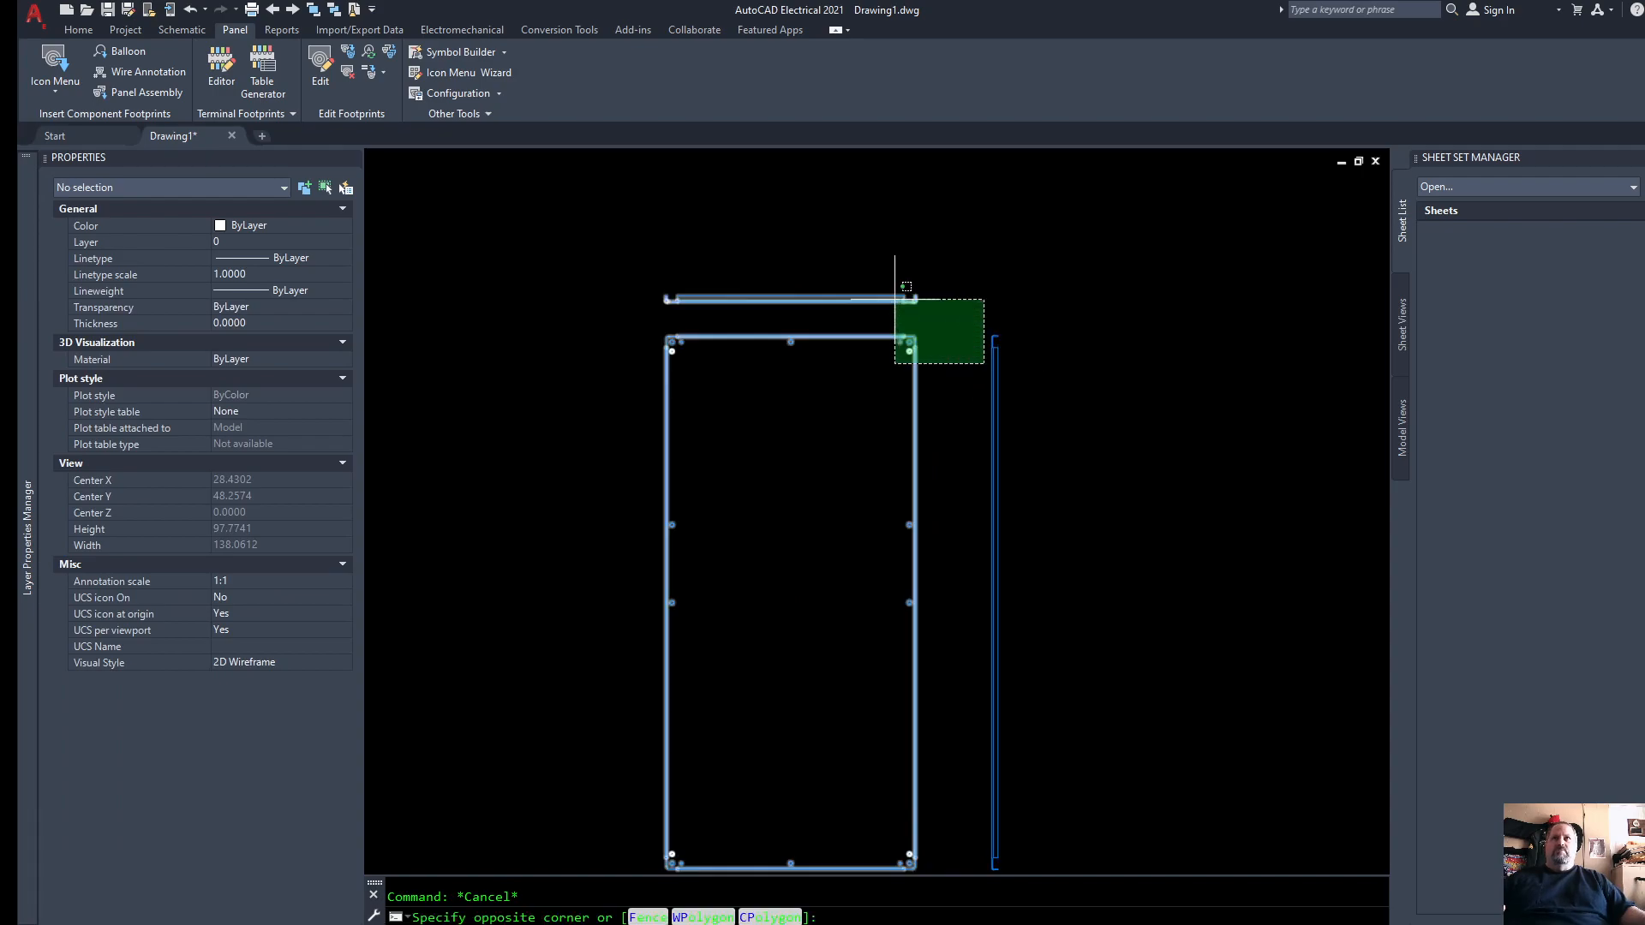
click(884, 291)
key(Escape)
click(996, 346)
click(886, 299)
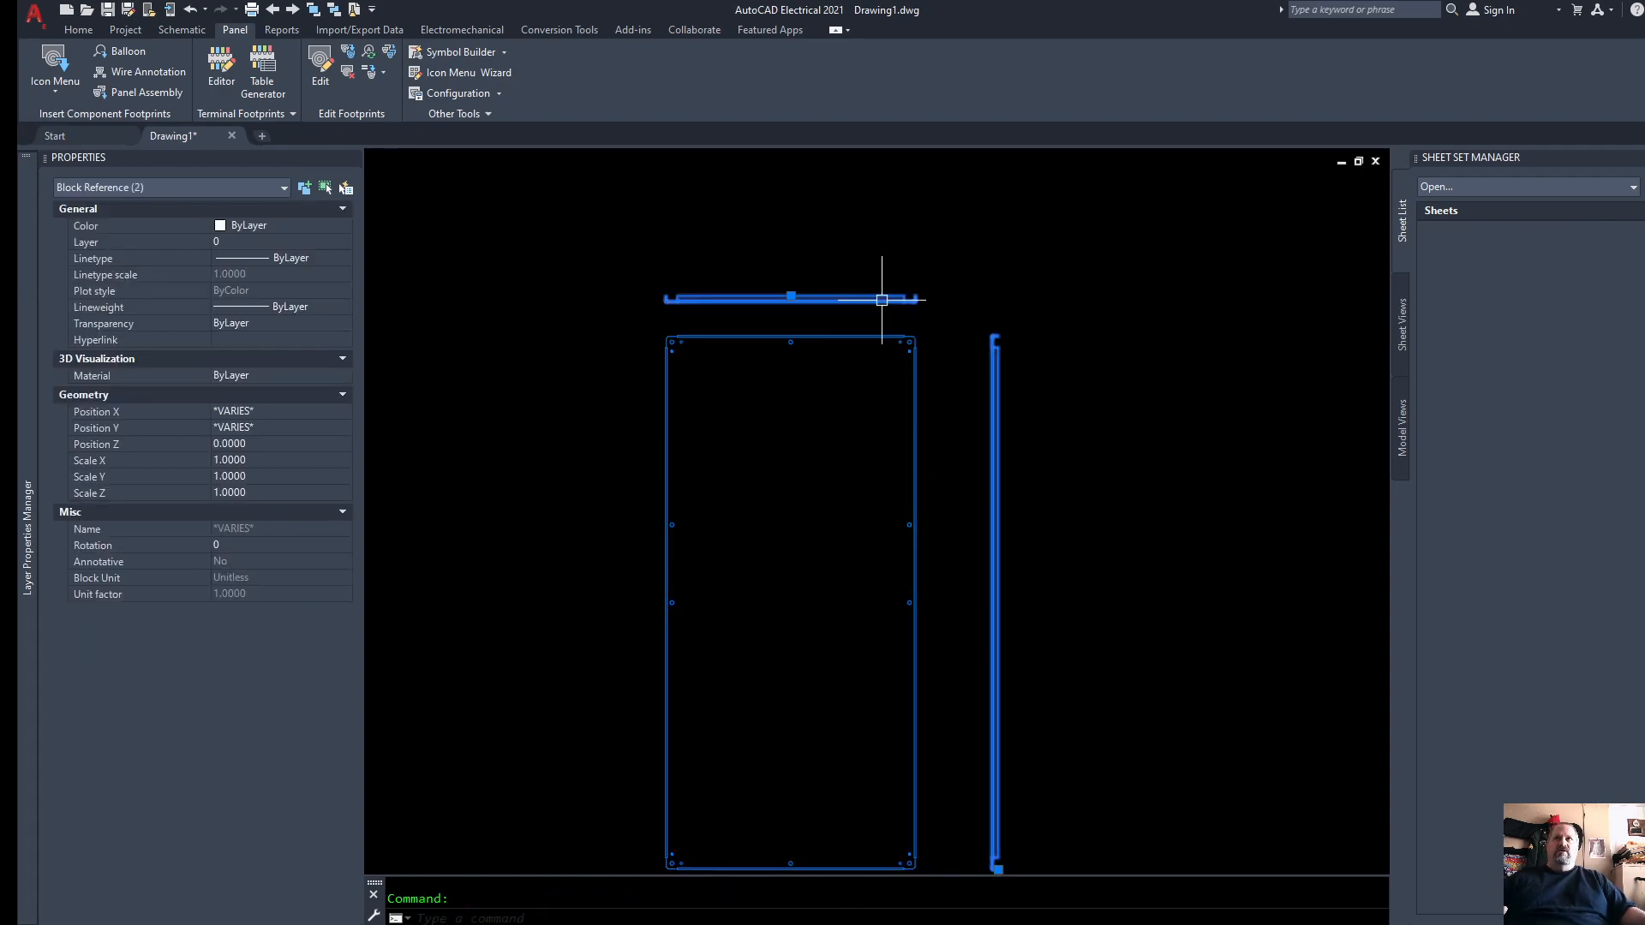
right_click(1001, 339)
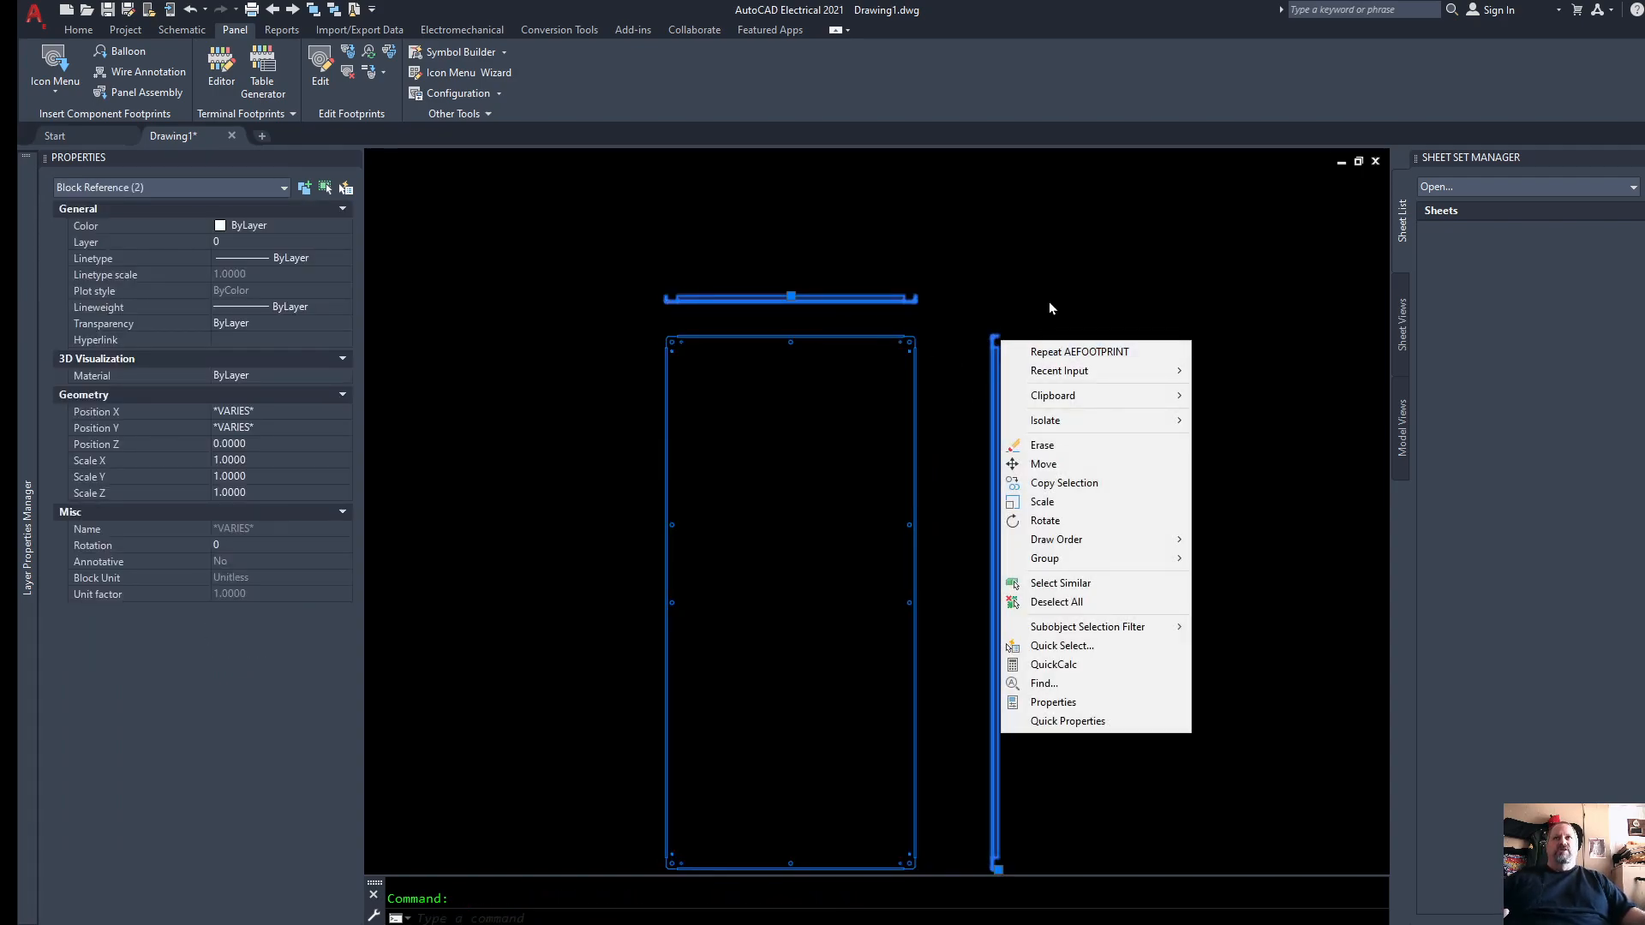
key(Escape)
key(Escape)
Step: Inspect the side view block's properties and its available commands
click(994, 552)
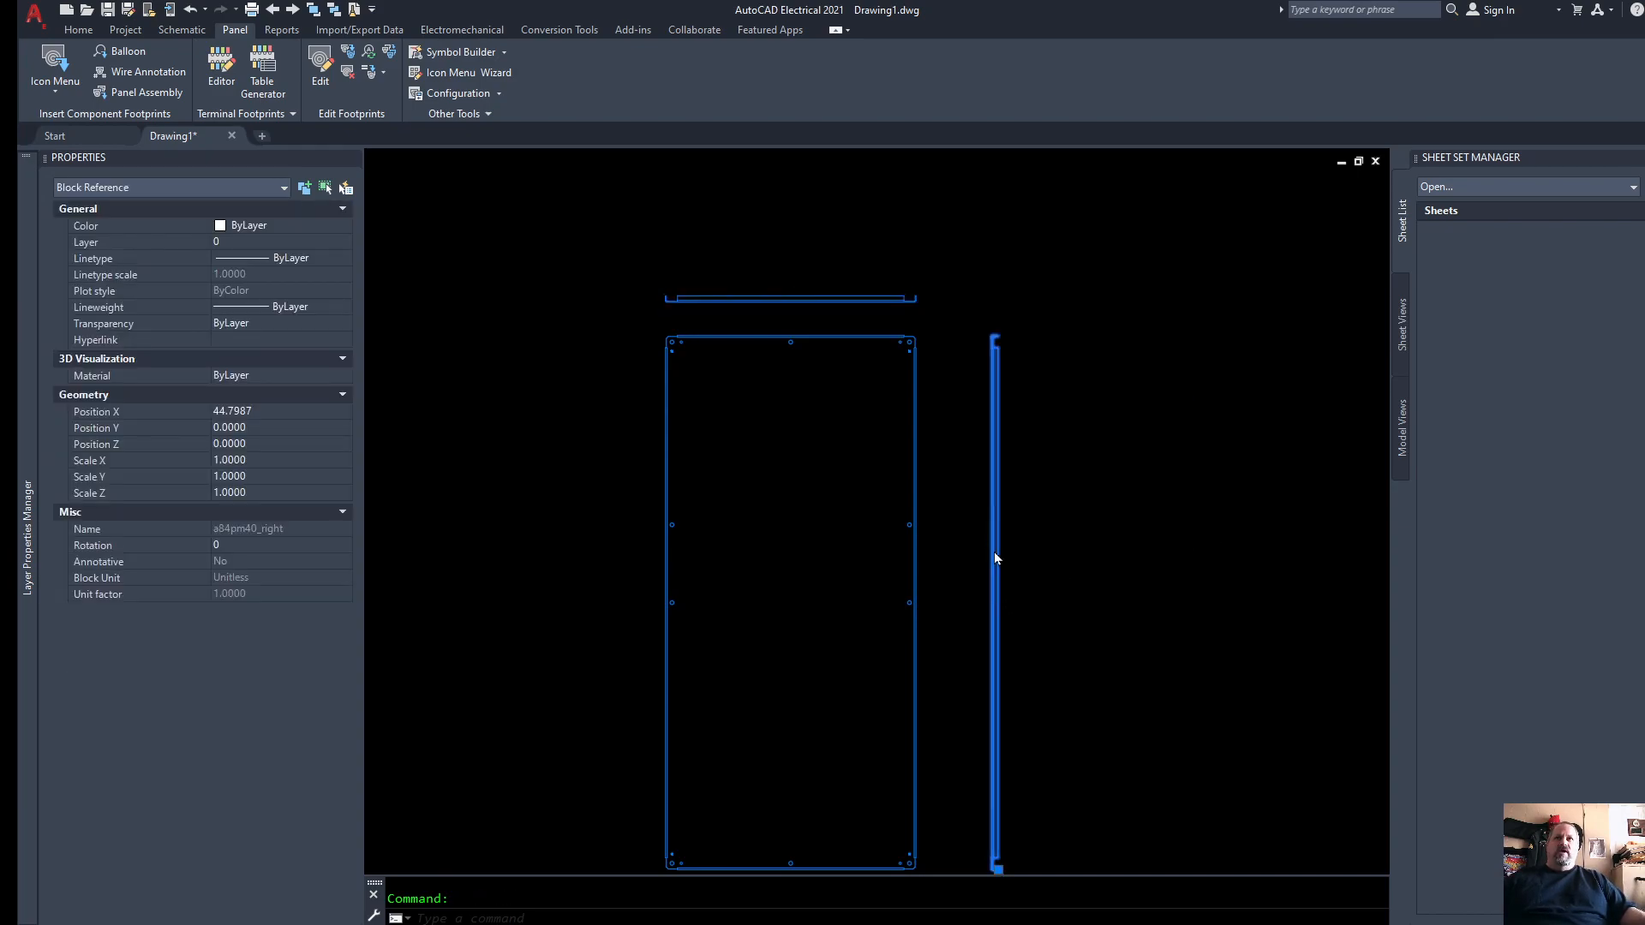
right_click(994, 551)
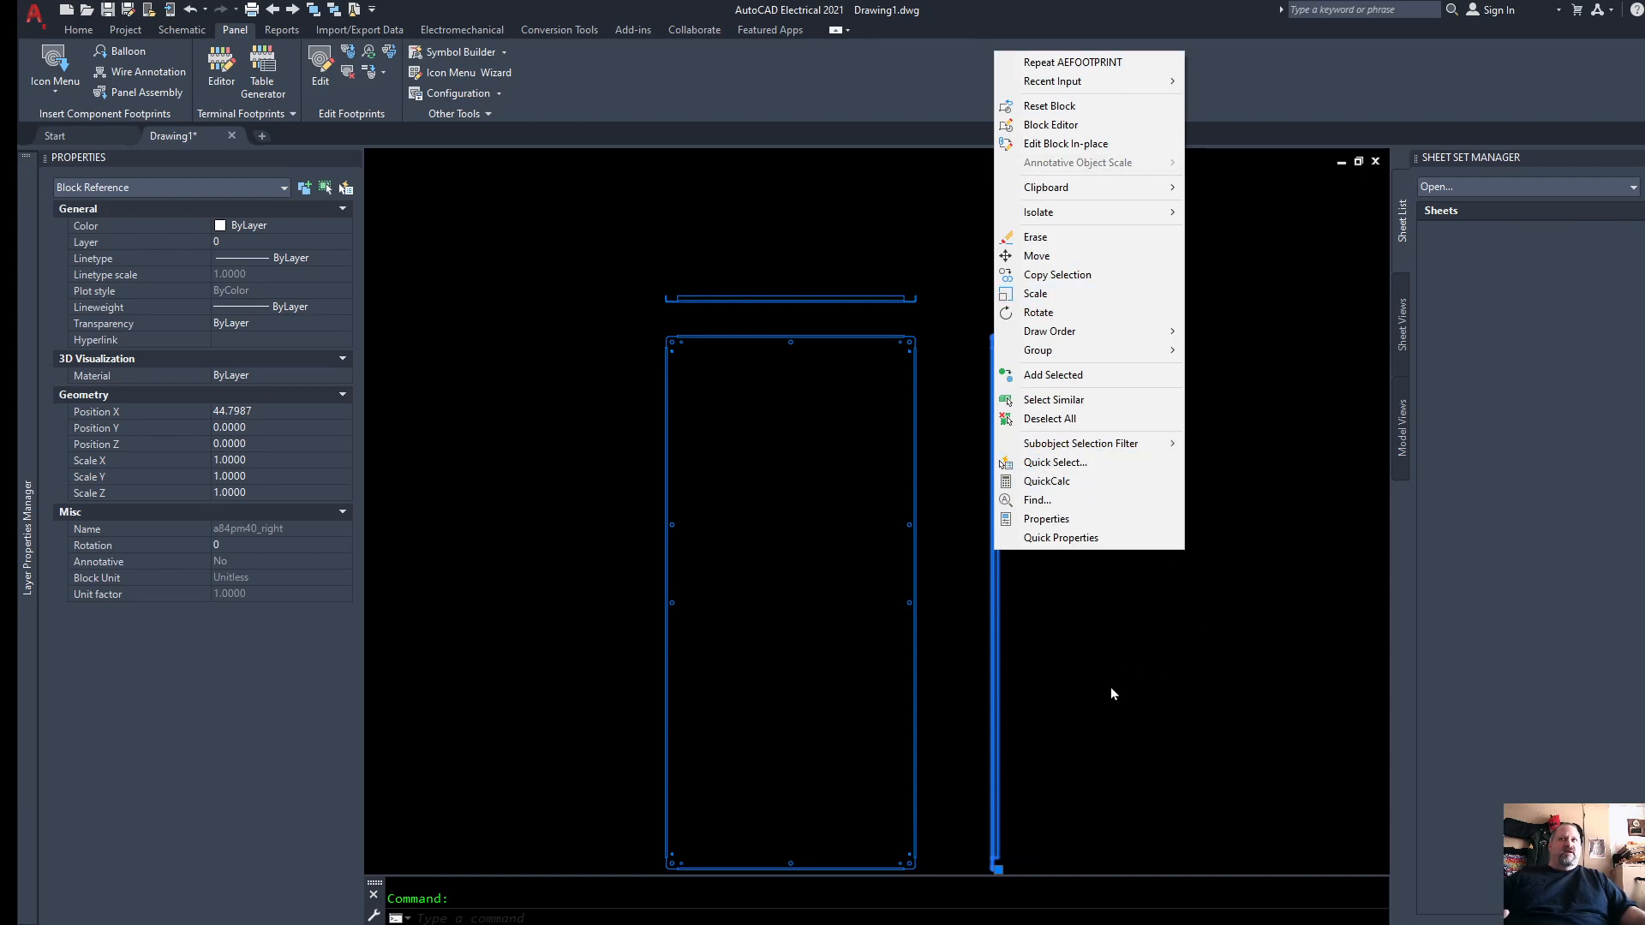
key(Escape)
key(Escape)
Step: Examine the front view block's attributes and its footprint edit data, then accept the data as is
click(917, 620)
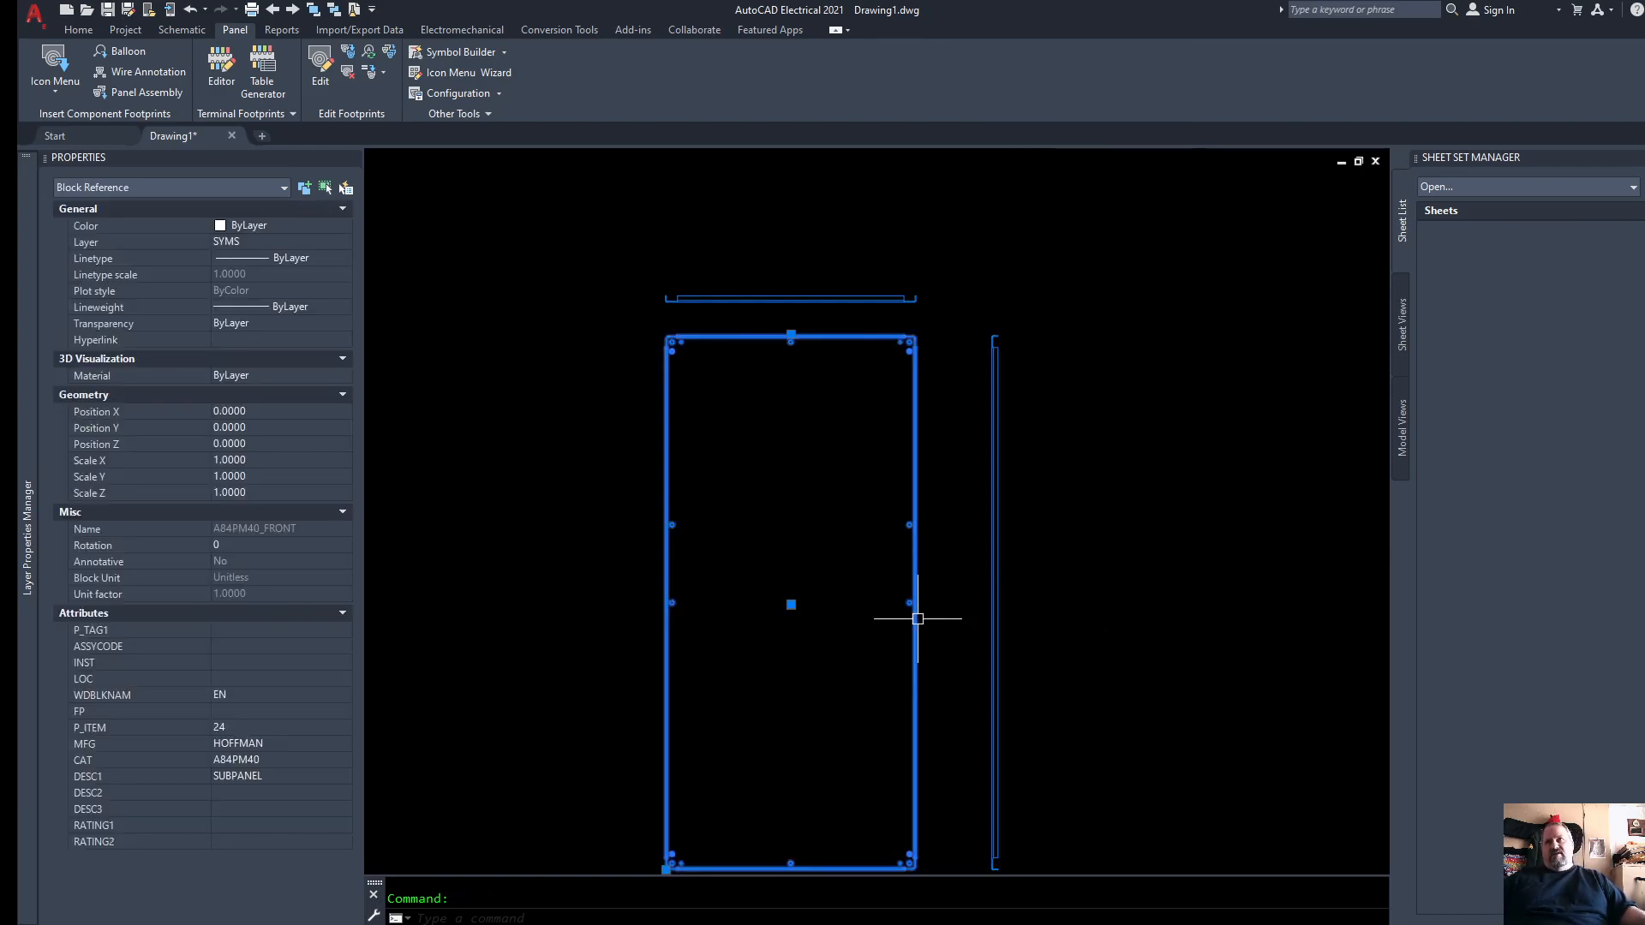
right_click(872, 478)
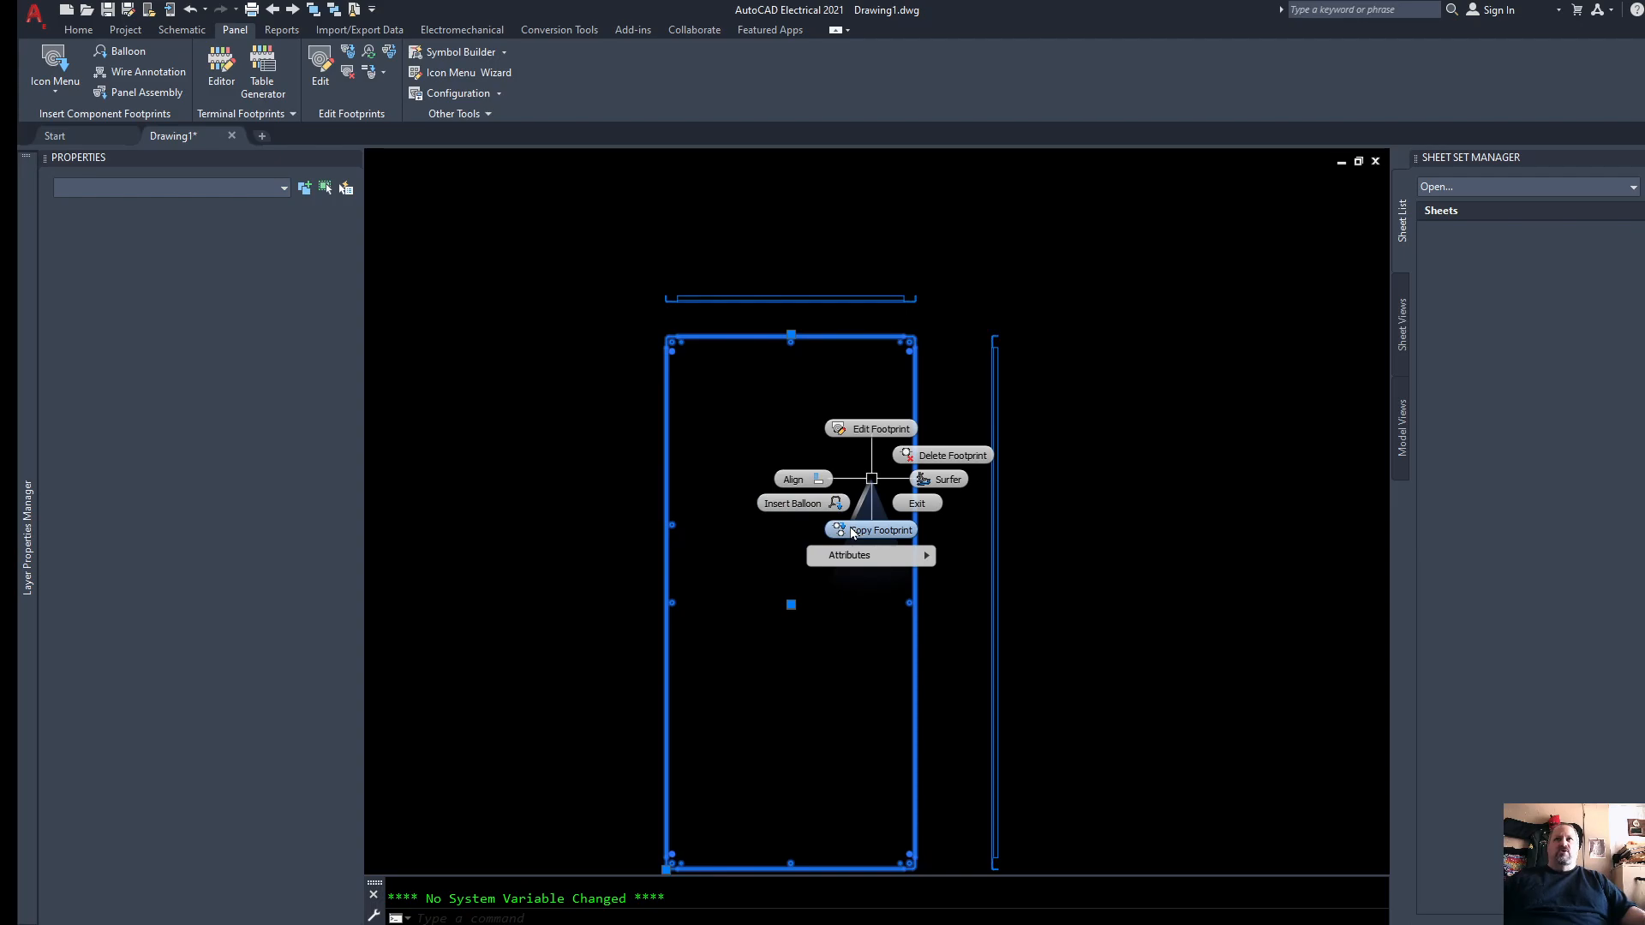
click(860, 430)
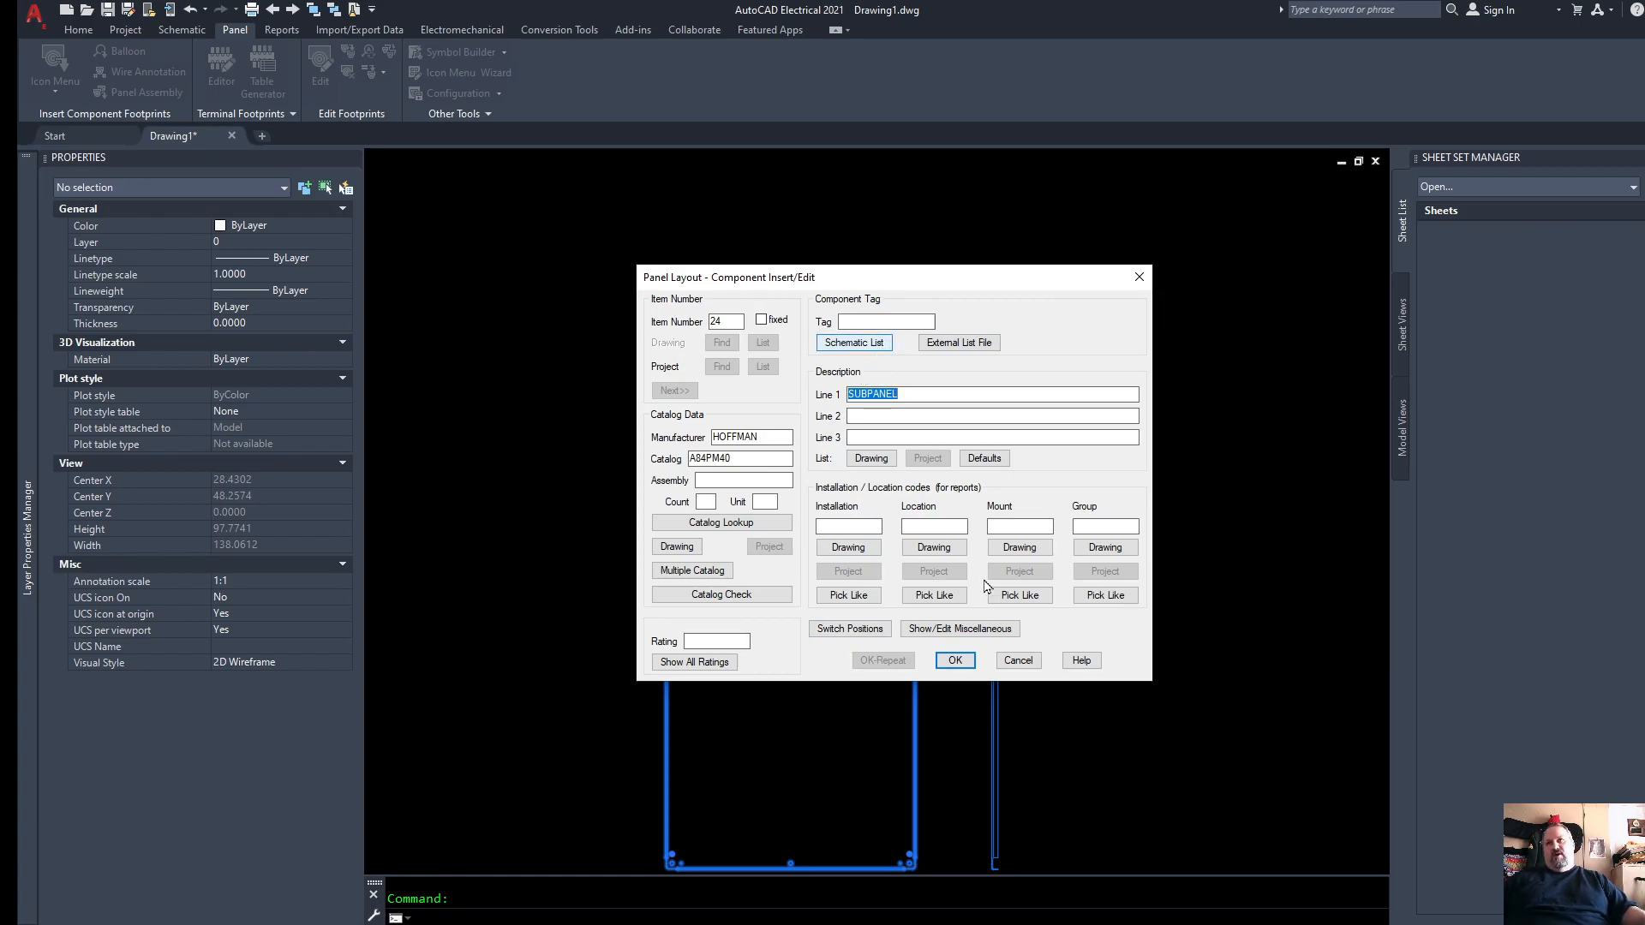
click(955, 660)
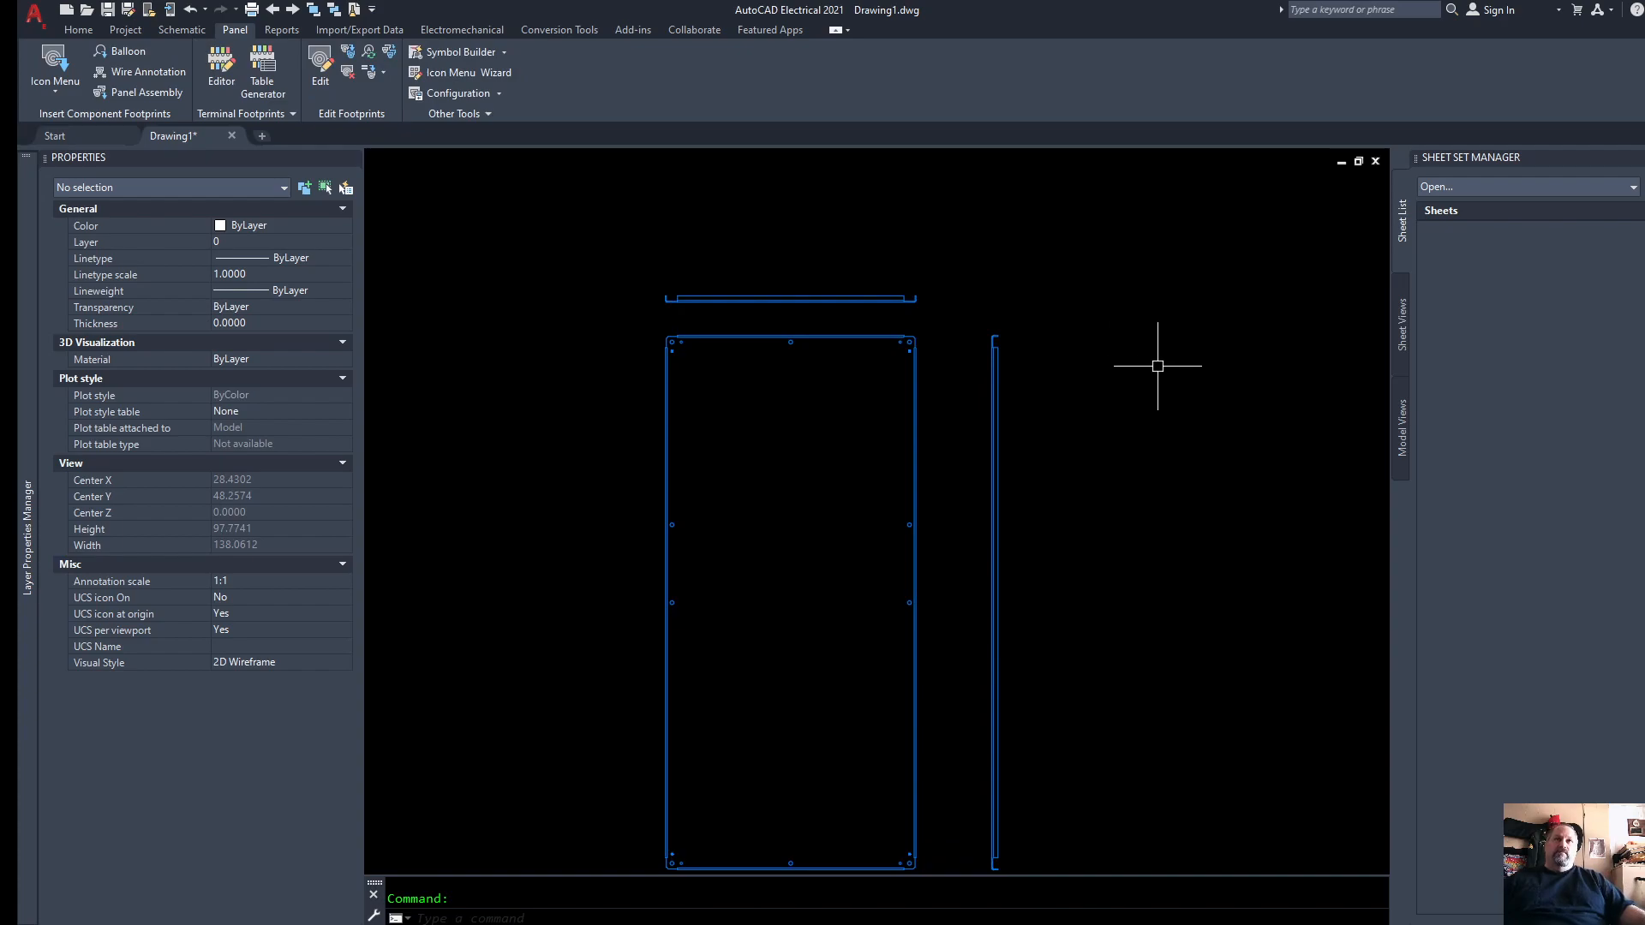
middle_click(1152, 360)
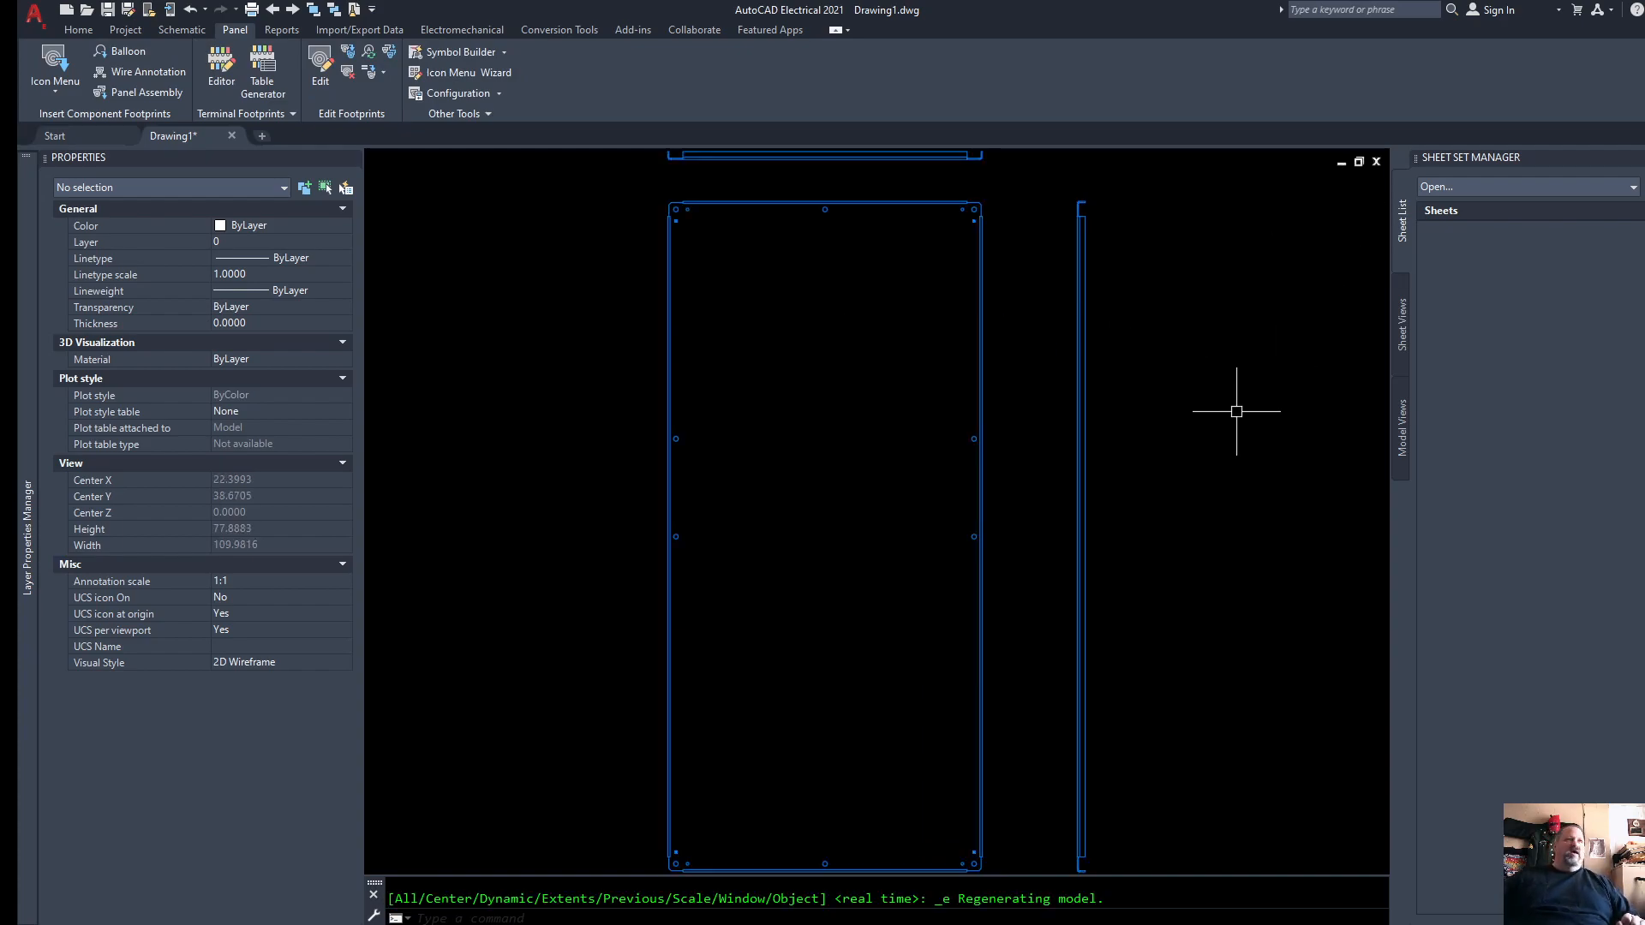
scroll(1084, 514, down, 2)
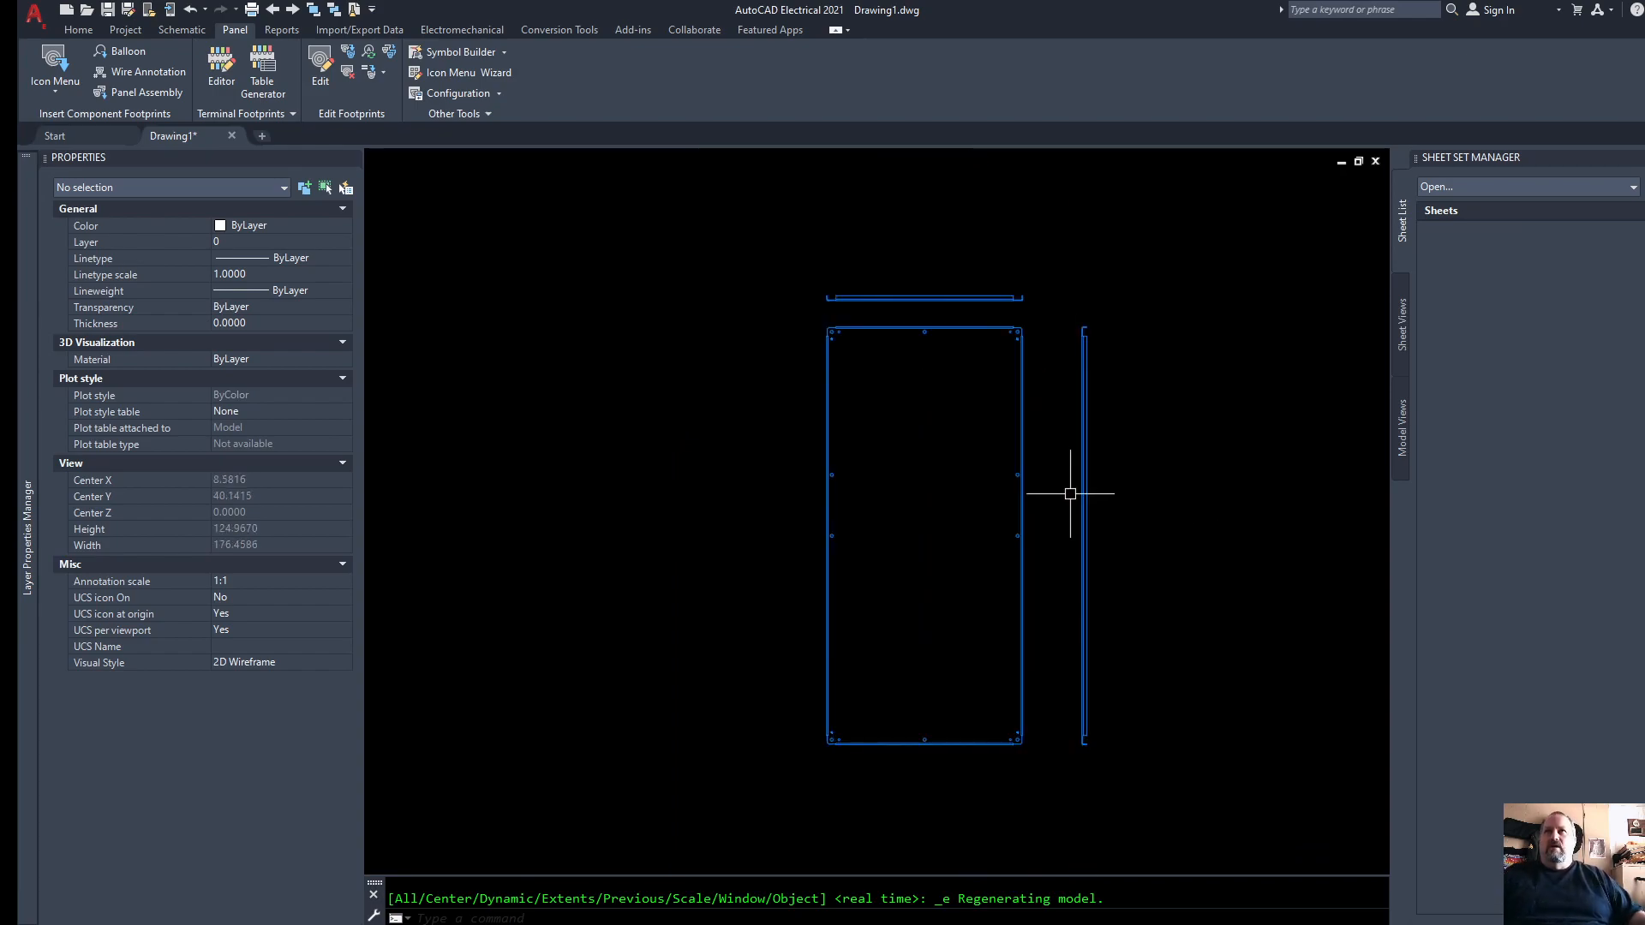